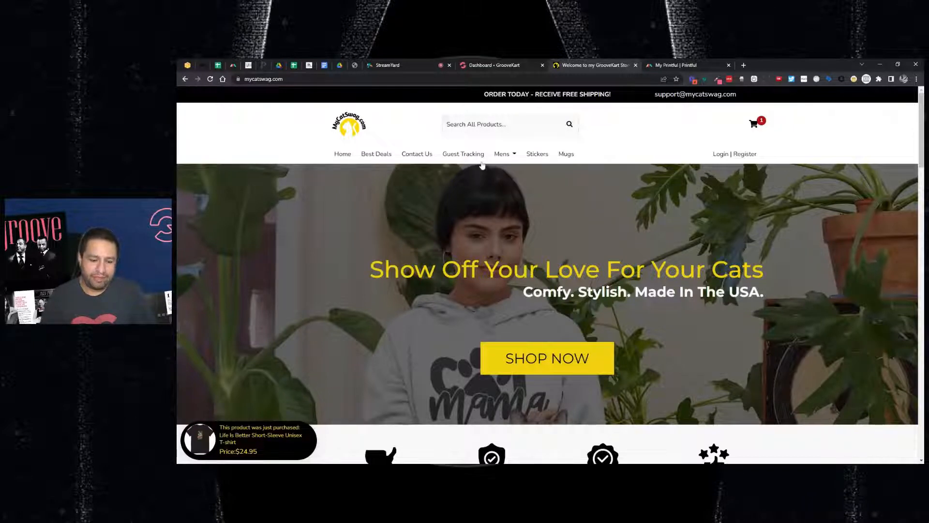
Open the Mugs, Stickers, Hoodies and Sweatpants category pages in separate tabs, and load Best Deals in the current tab.
mouse_move(509, 163)
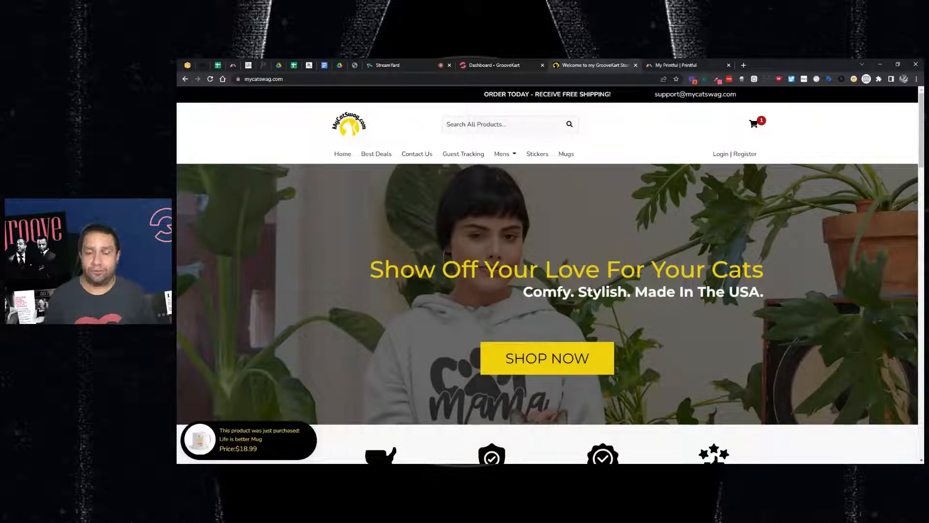
mouse_move(495, 162)
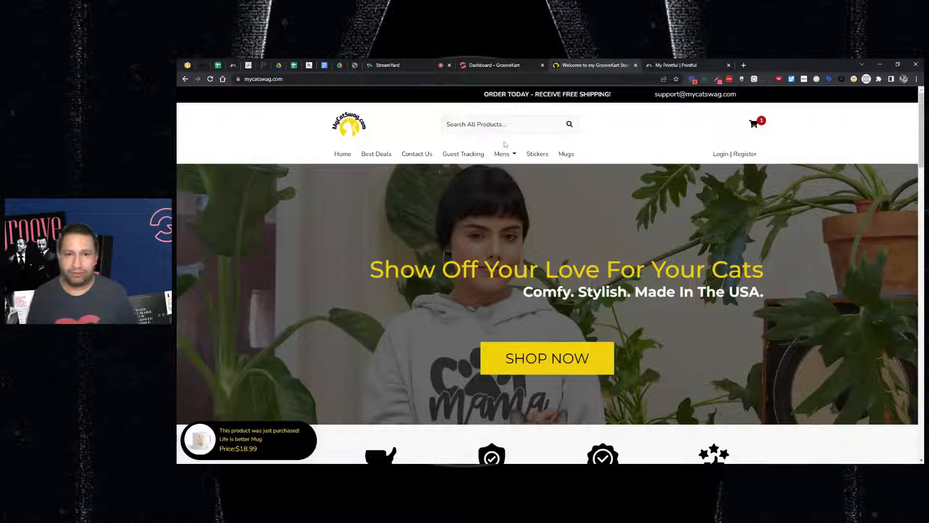
middle_click(566, 155)
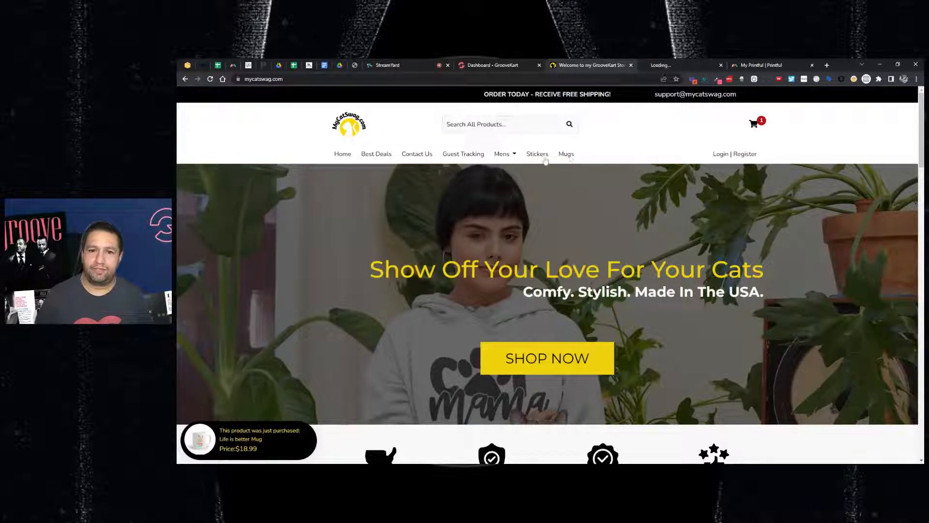
middle_click(539, 155)
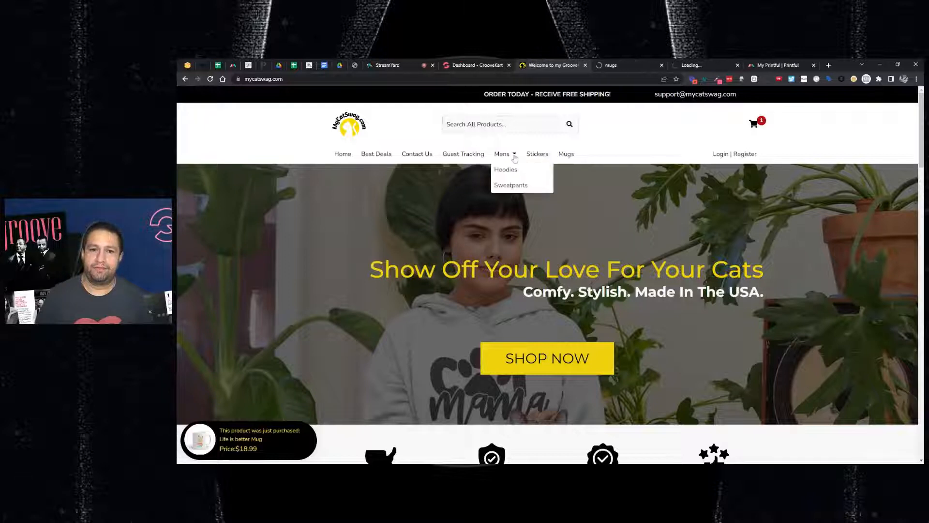
middle_click(508, 170)
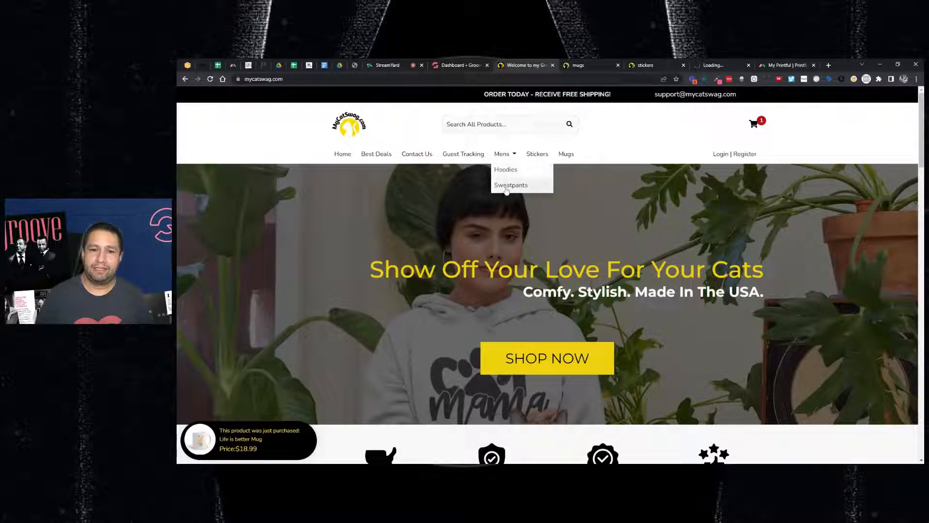
middle_click(507, 188)
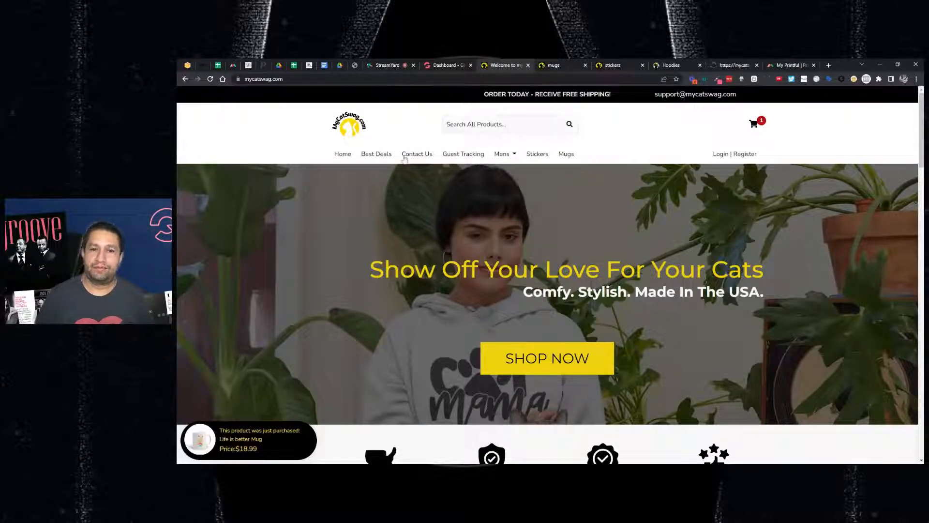
click(381, 157)
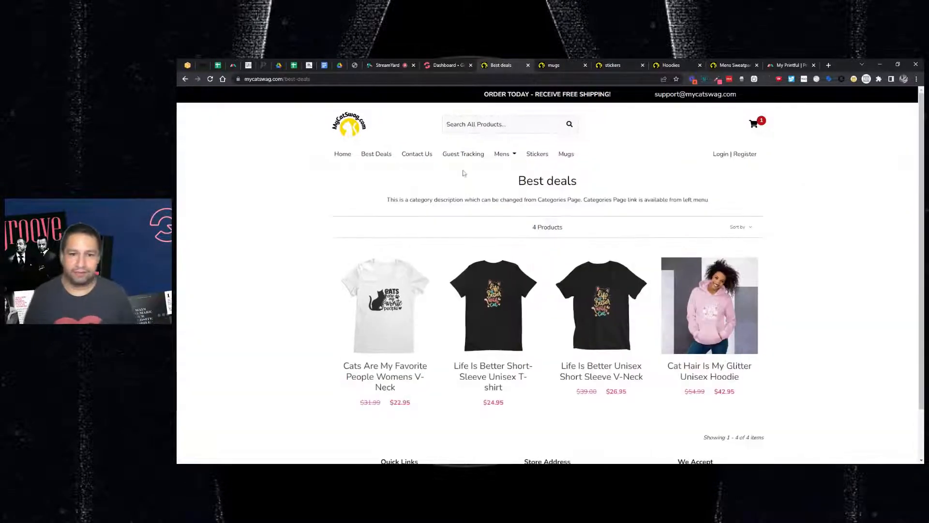
Review the products listed on the Best Deals, Mugs, Stickers, Hoodies and Sweatpants category pages.
scroll(462, 174, down, 1)
scroll(462, 174, down, 1)
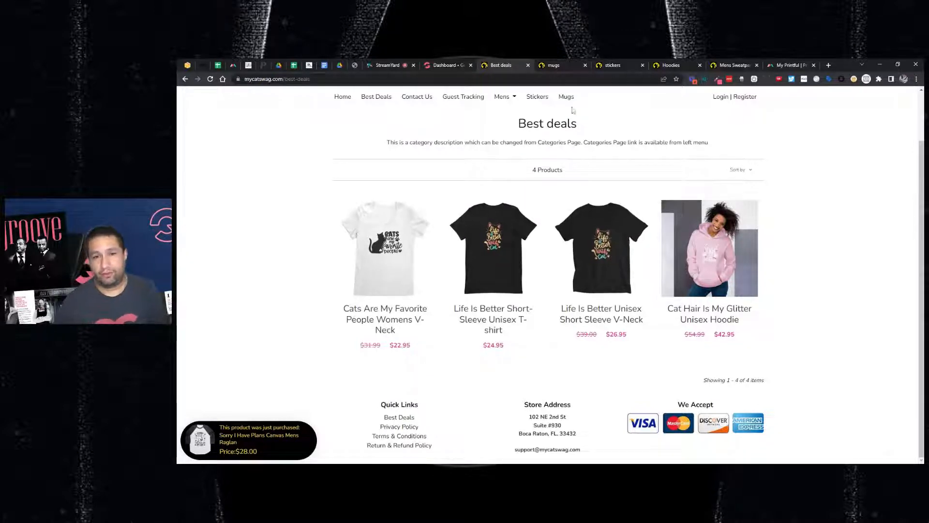
key(ctrl+Tab)
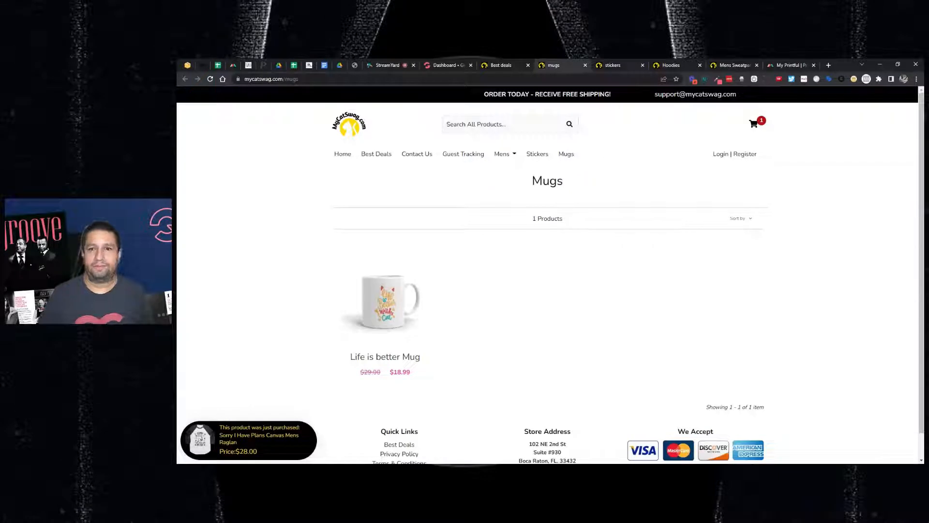
click(611, 66)
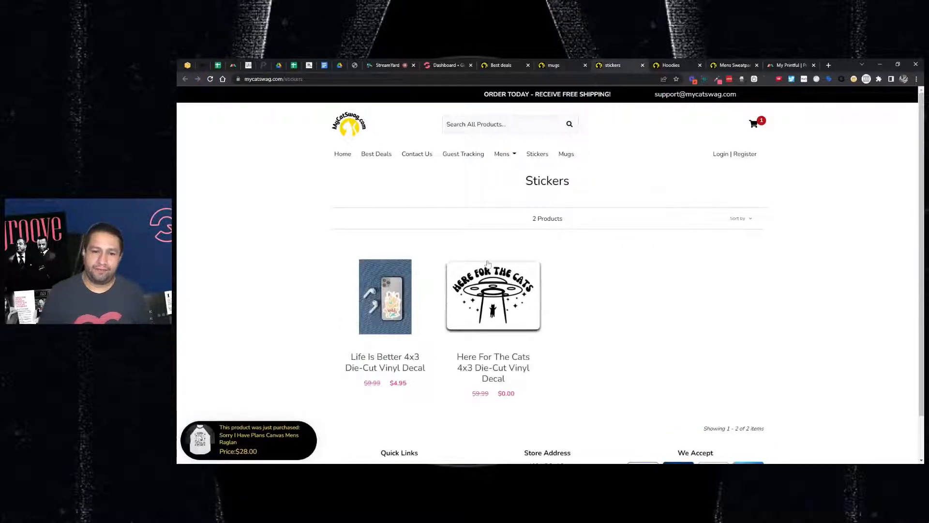
click(671, 65)
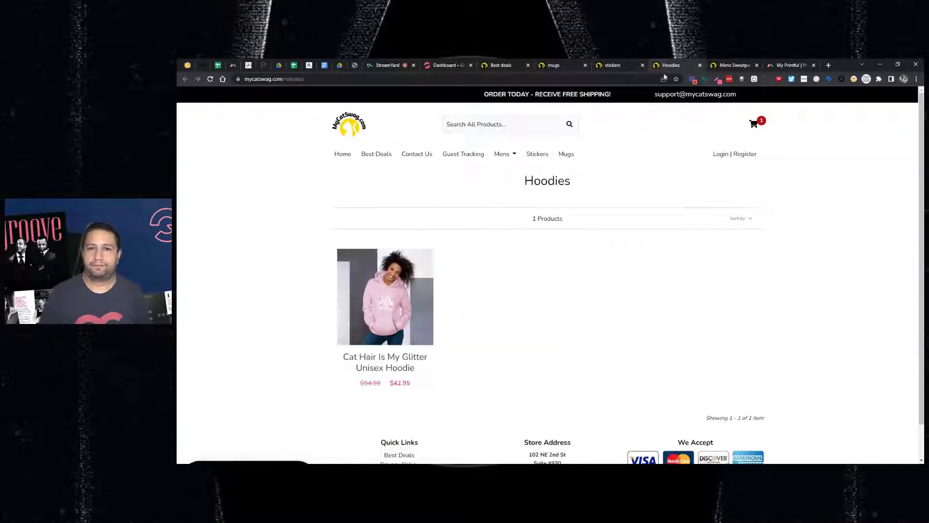
click(733, 66)
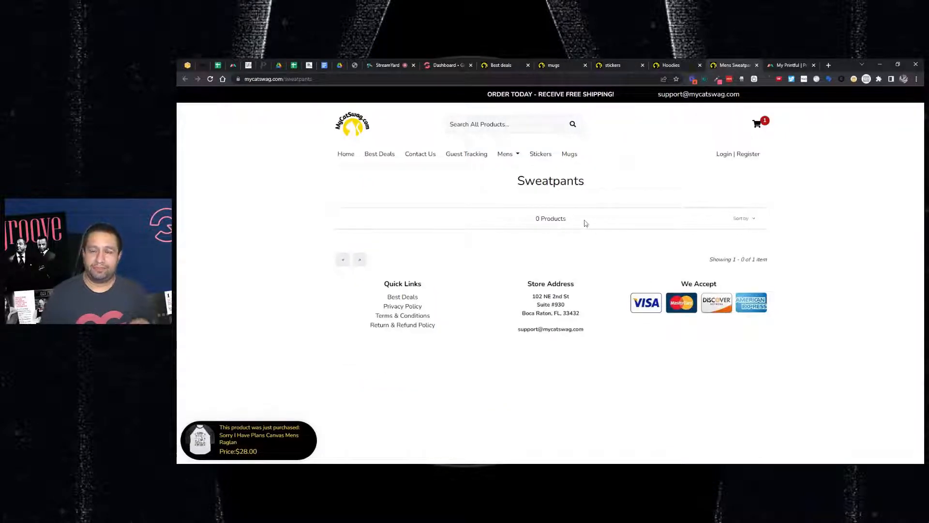
Compare how products are grouped across the open category pages, going through them in both directions and ending on Best Deals.
click(508, 66)
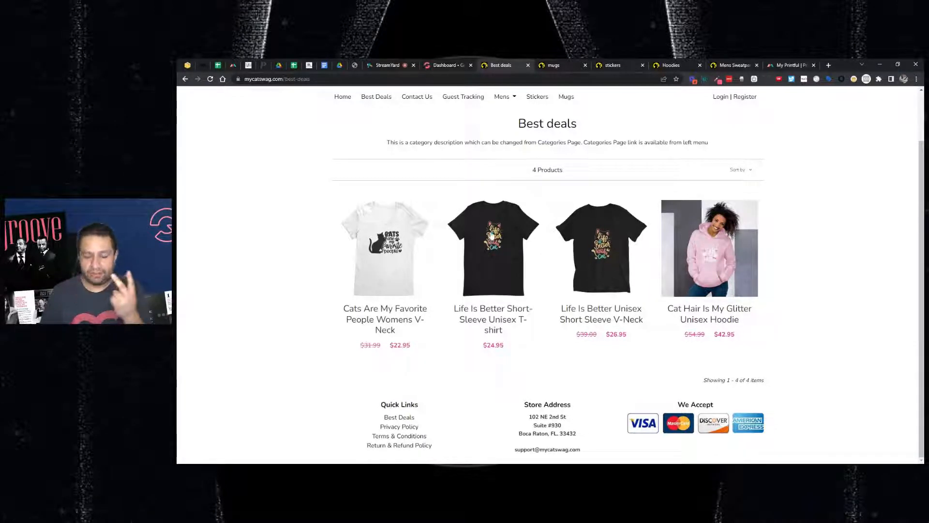
click(565, 65)
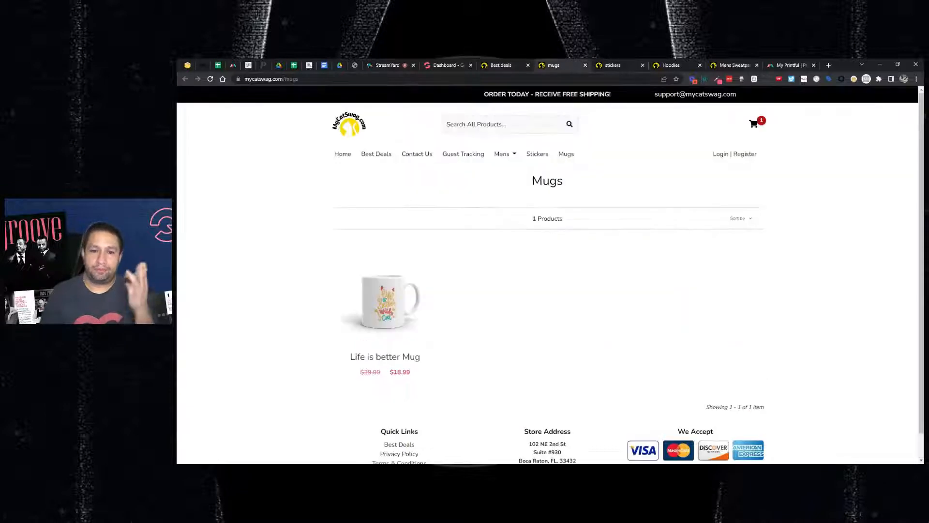
click(617, 66)
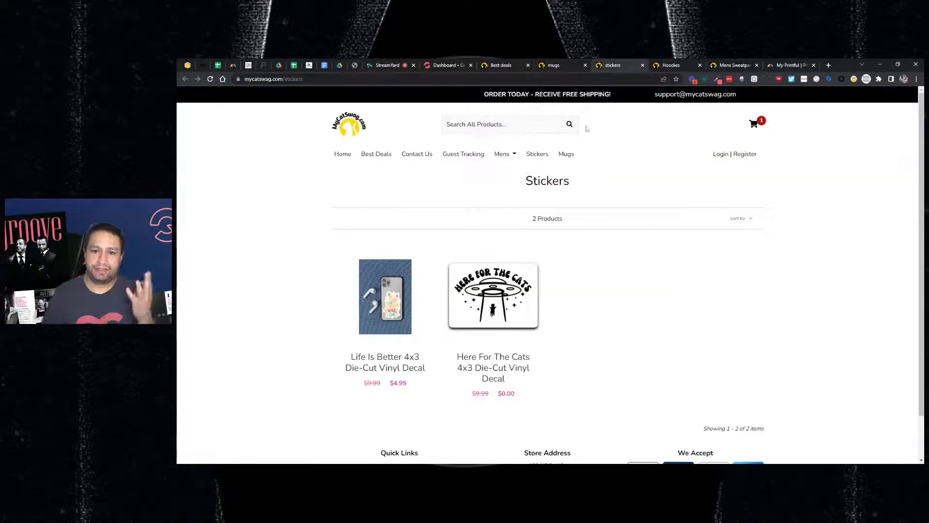
click(672, 67)
click(721, 68)
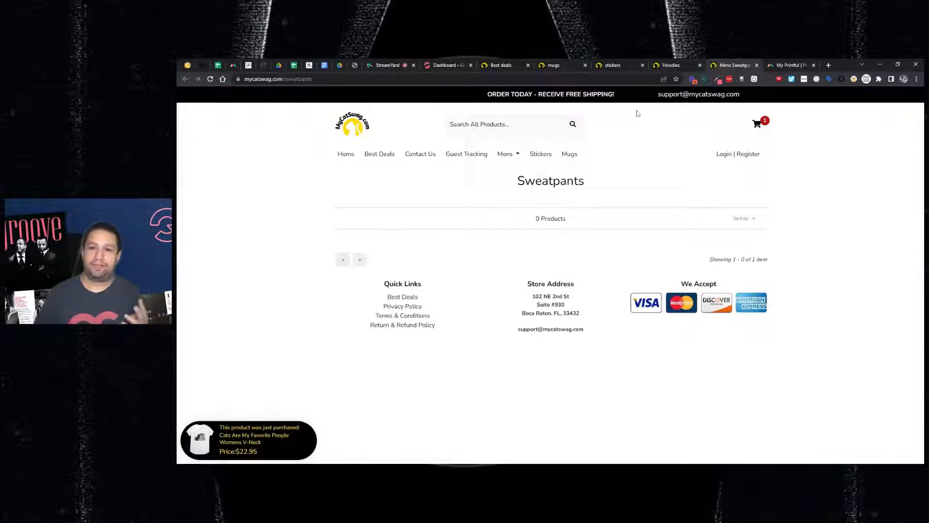
click(657, 68)
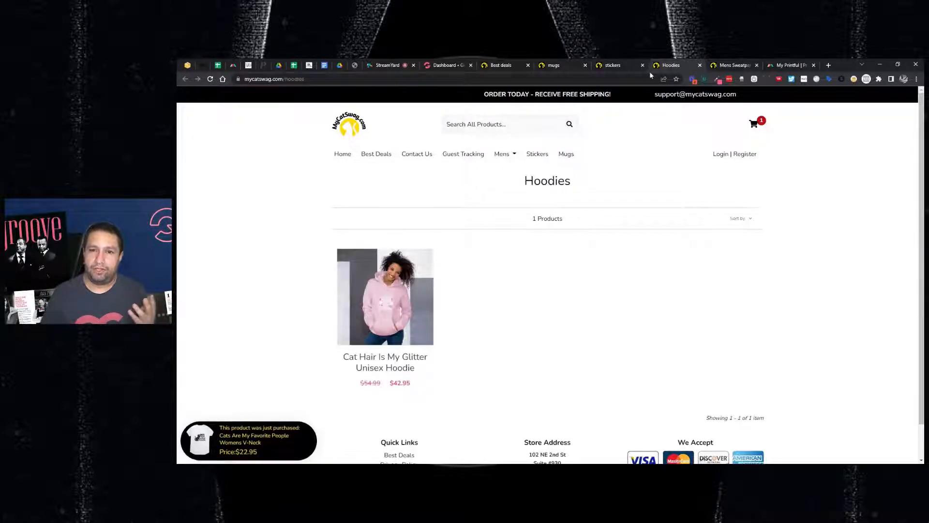
click(613, 68)
click(556, 68)
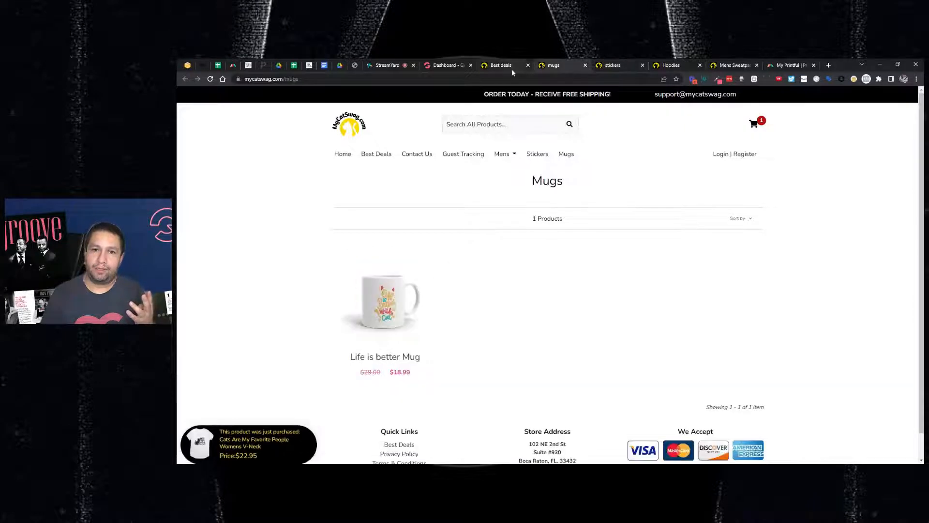
click(512, 69)
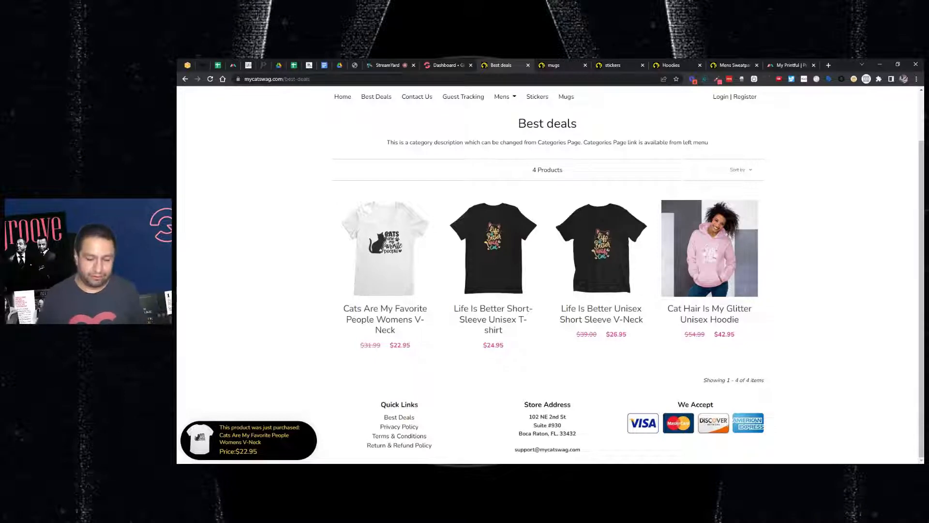
click(561, 73)
click(518, 68)
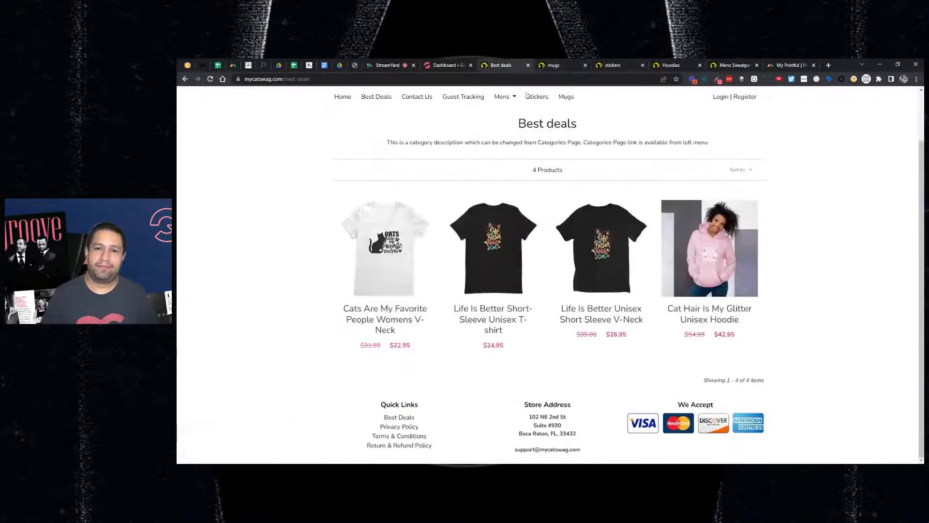
scroll(548, 270, up, 2)
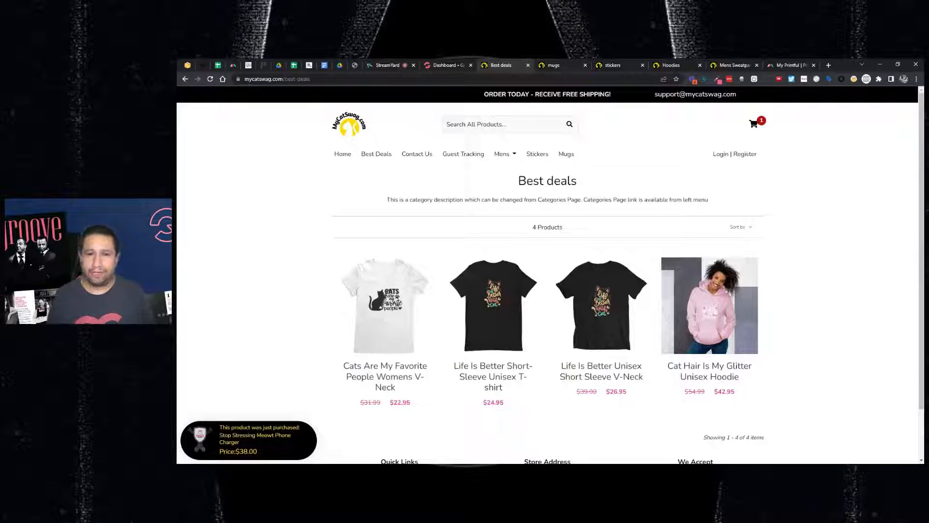
Examine the subcategories under Mens in the store's navigation.
click(498, 156)
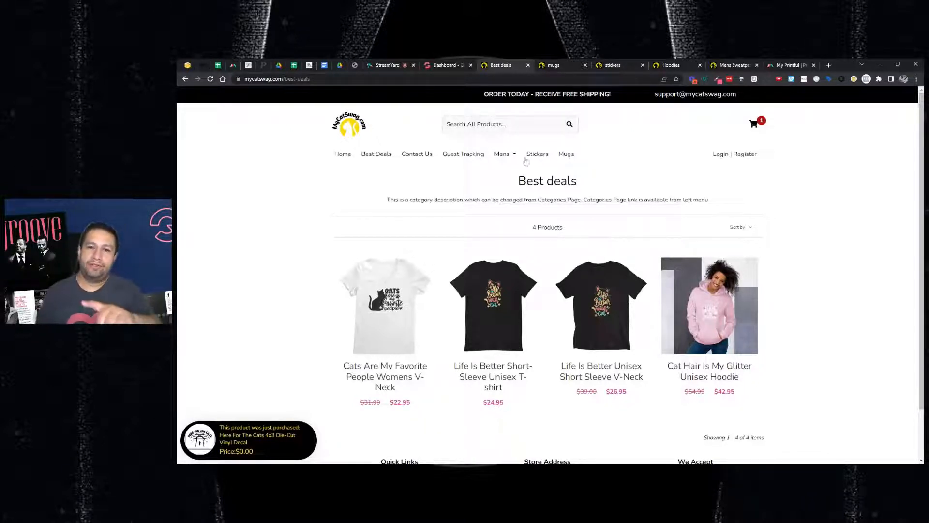
click(503, 154)
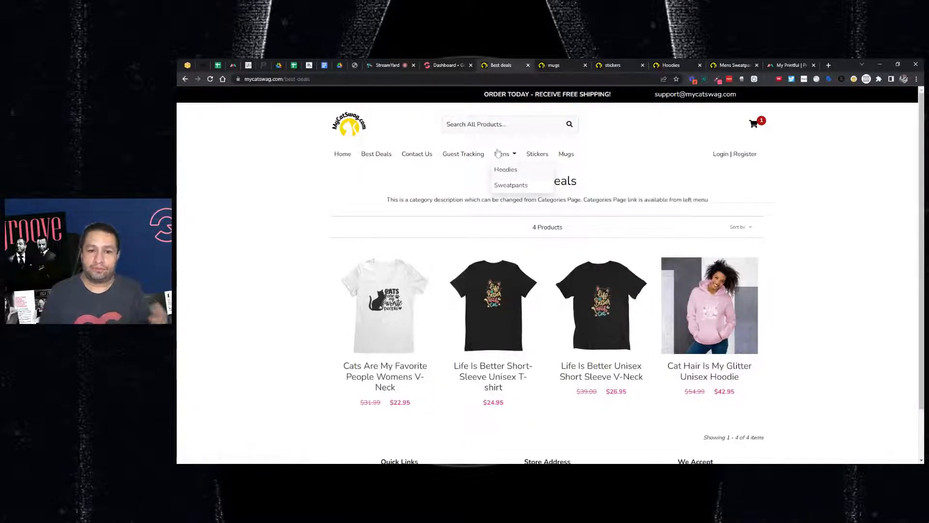
click(502, 154)
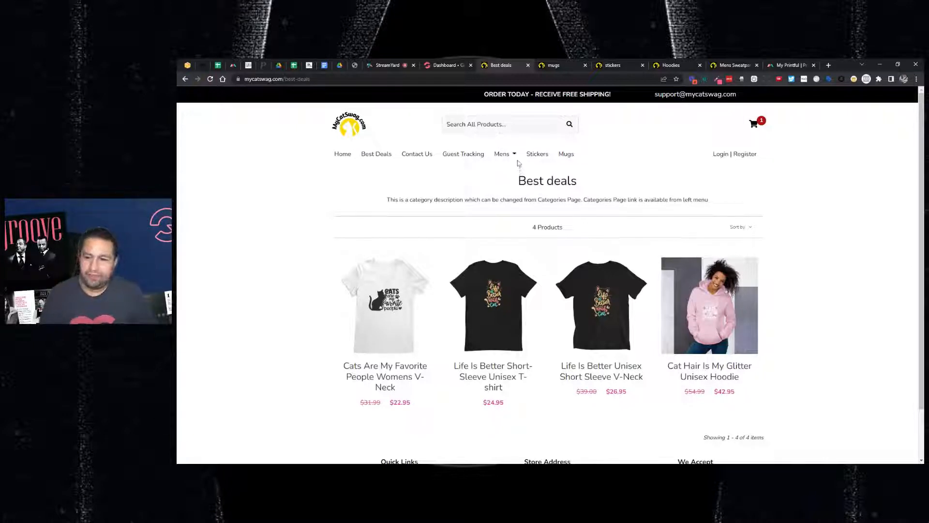
Switch to the GrooveKart admin dashboard and open the product categories list.
click(456, 68)
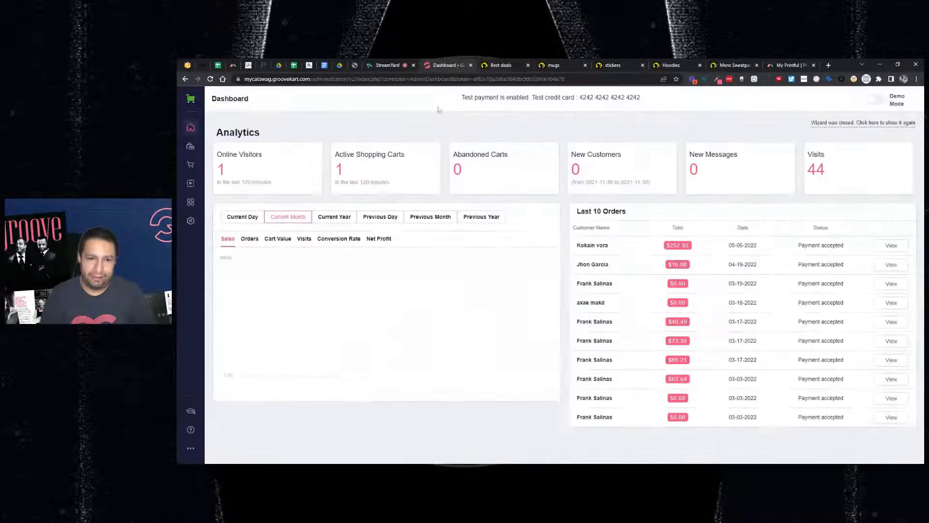
click(191, 147)
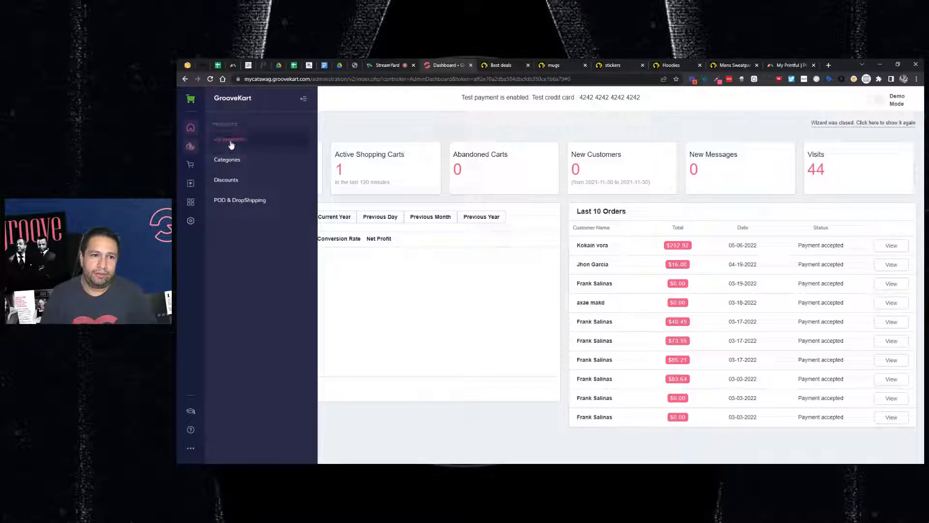
click(229, 160)
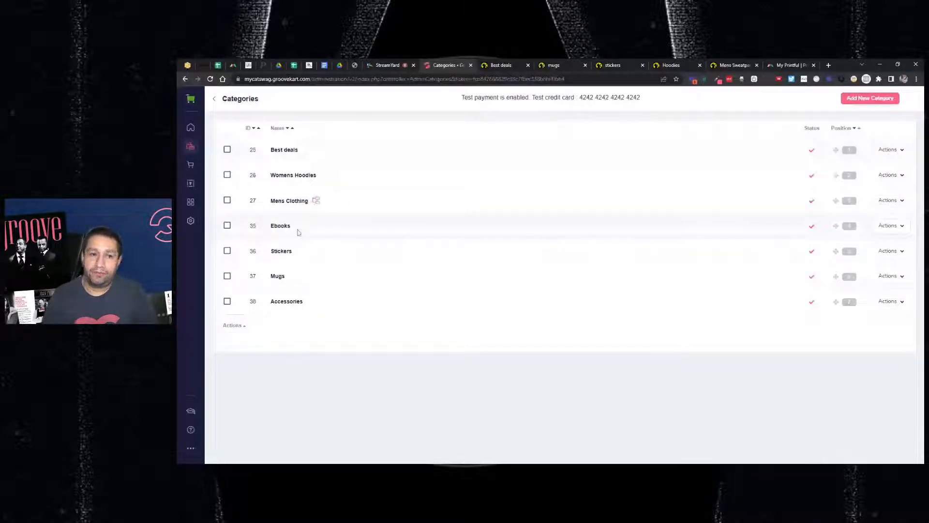
Delete the Ebooks category, using the recommended option to move its otherwise uncategorized products to the parent category and disable them.
click(890, 226)
click(864, 253)
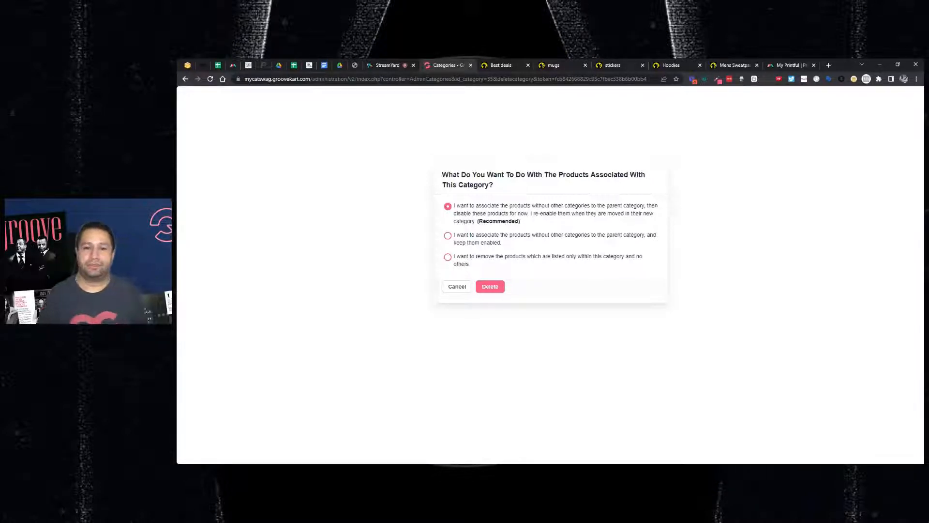
click(459, 235)
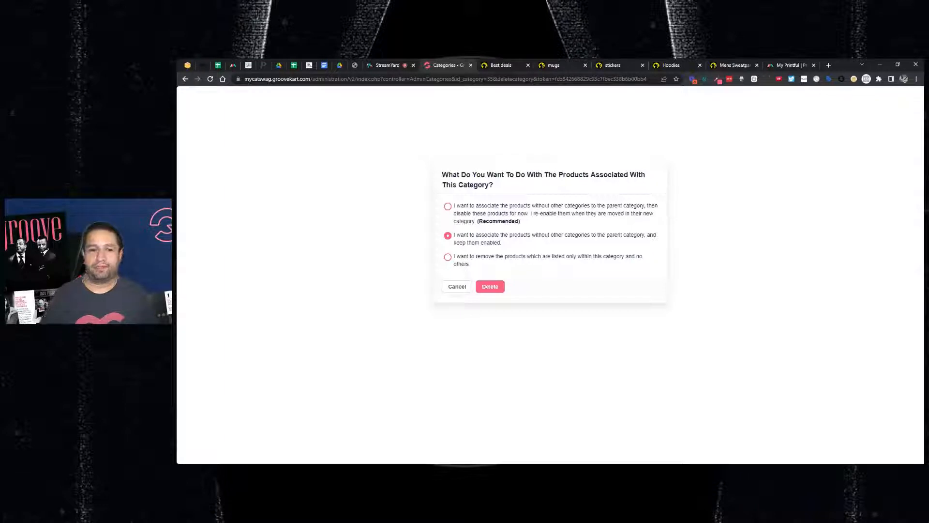
click(448, 206)
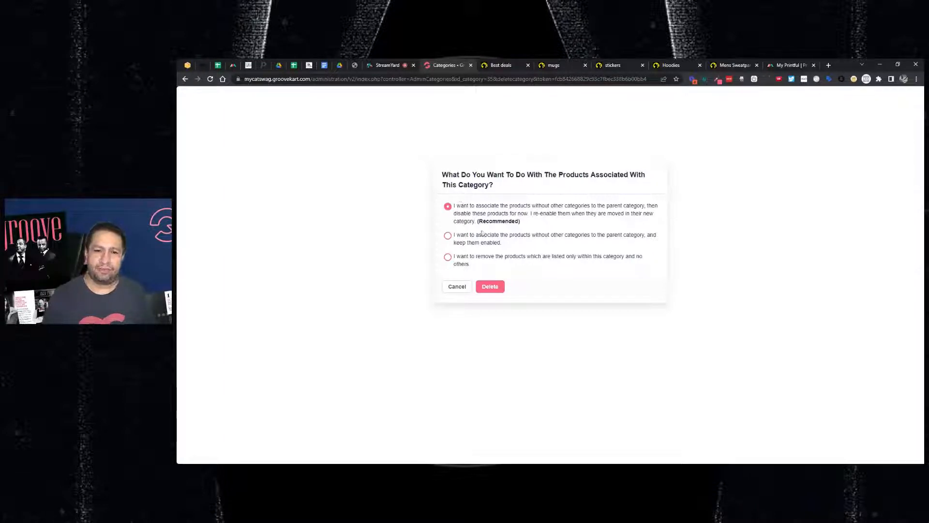
click(496, 289)
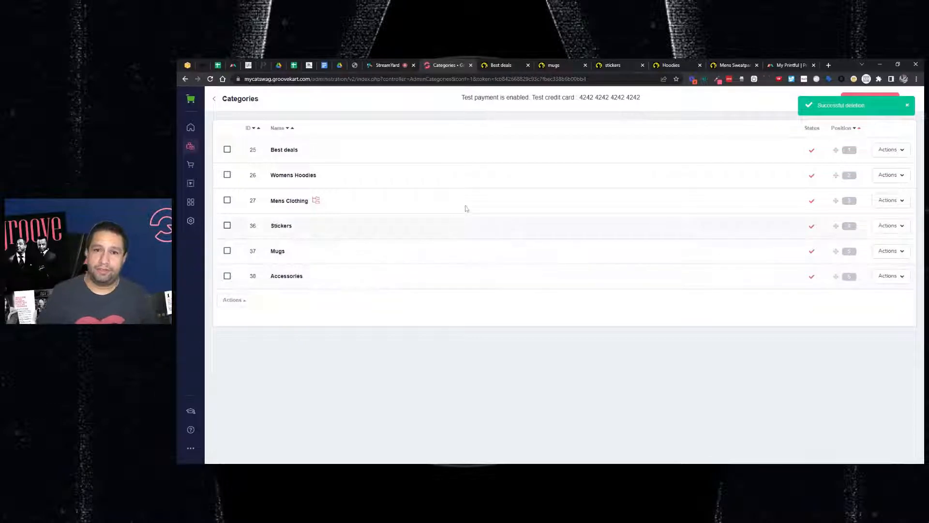
View the storefront's Mugs and Stickers pages, then return to the admin categories list and dismiss the notification.
click(556, 66)
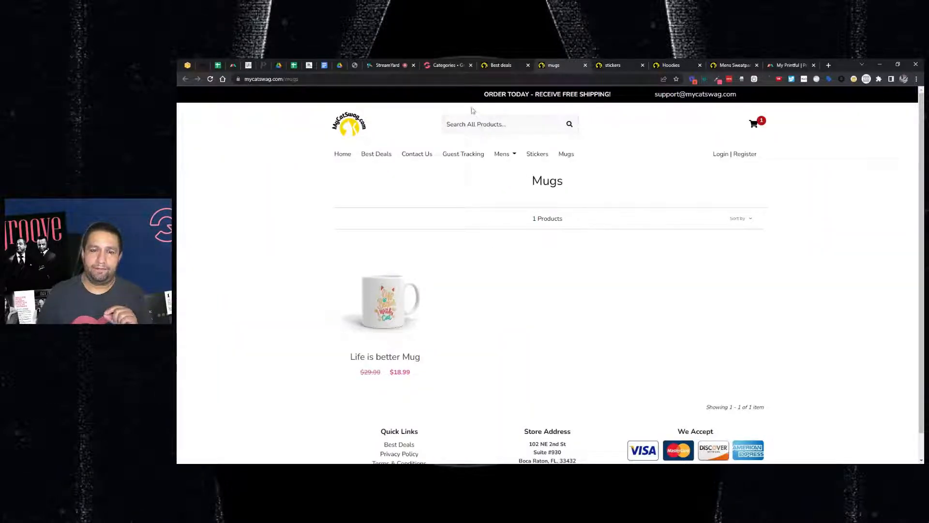
click(613, 68)
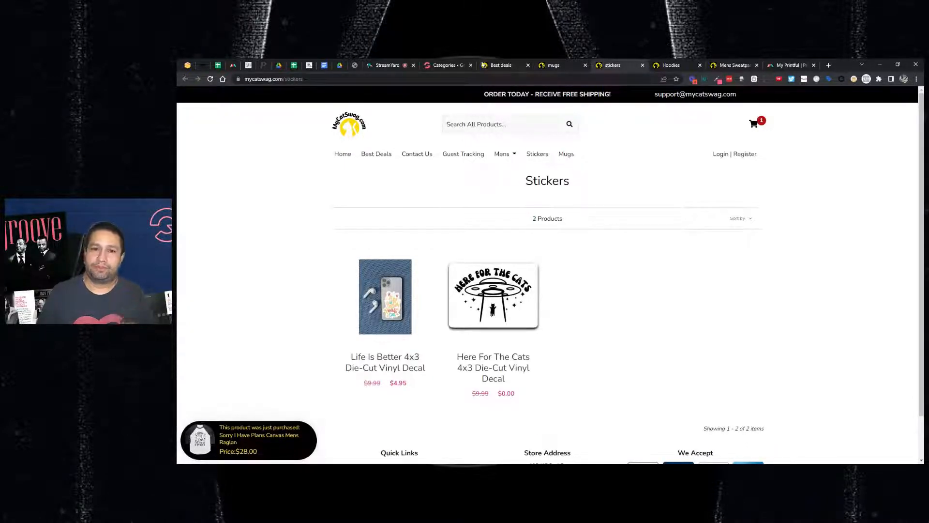
click(460, 65)
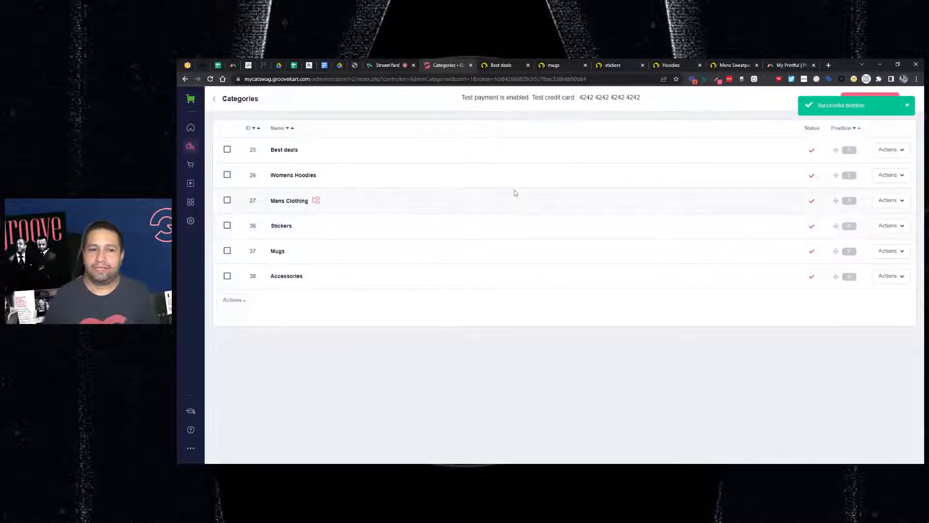
click(907, 105)
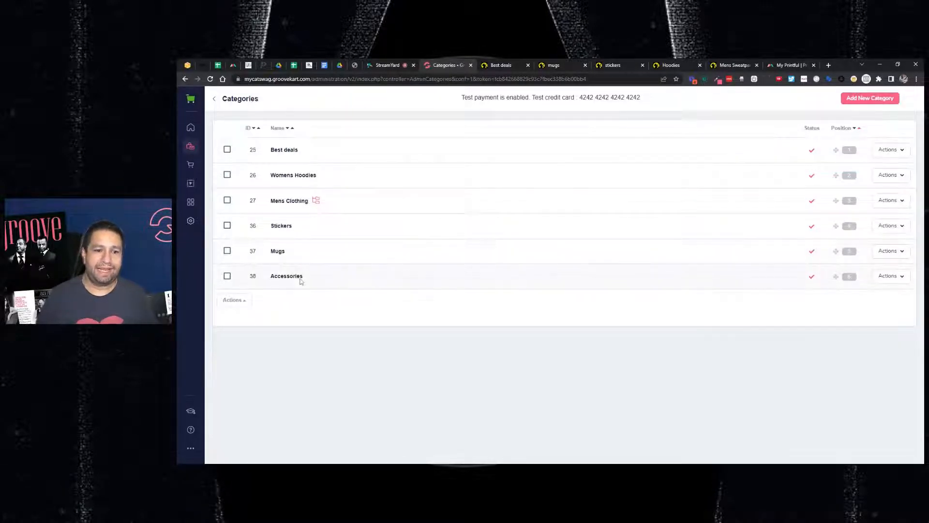
Start a new product category named Apparel and set its meta title to Apparel.
click(872, 100)
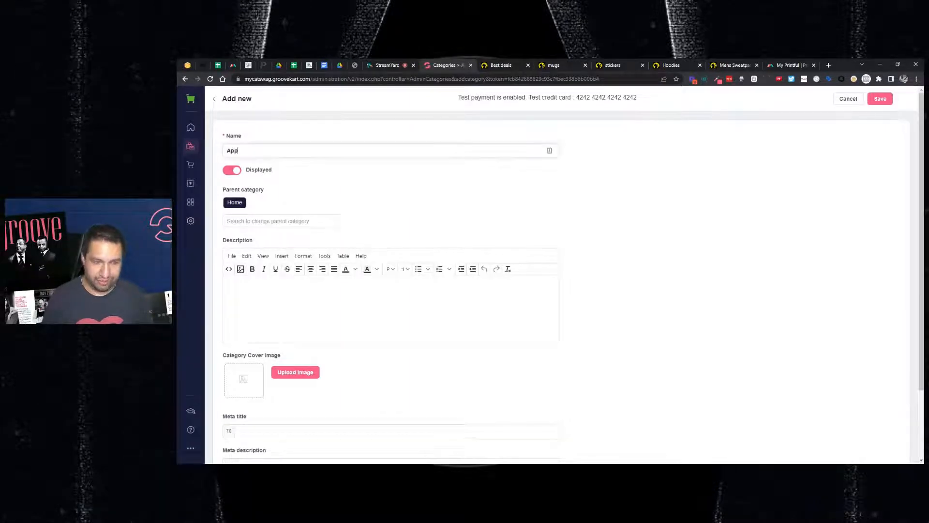
text(App)
click(274, 181)
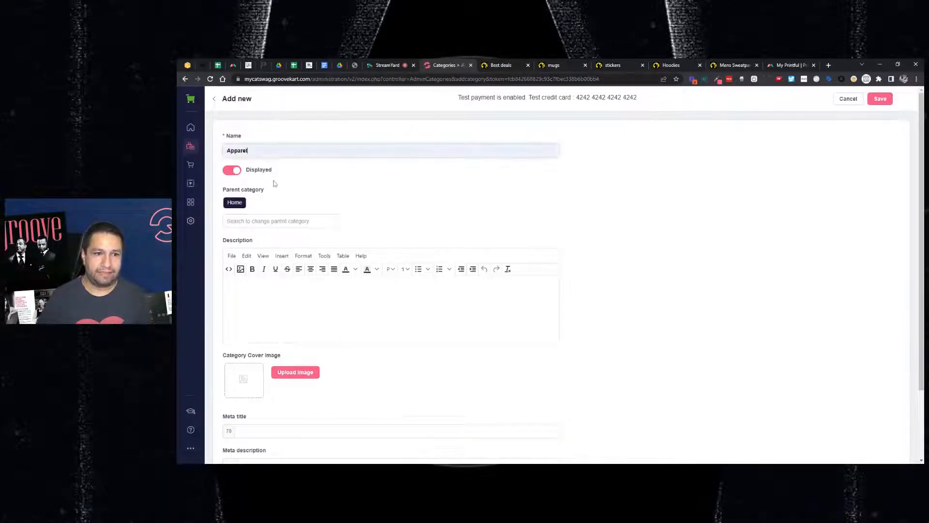
key(ctrl+a)
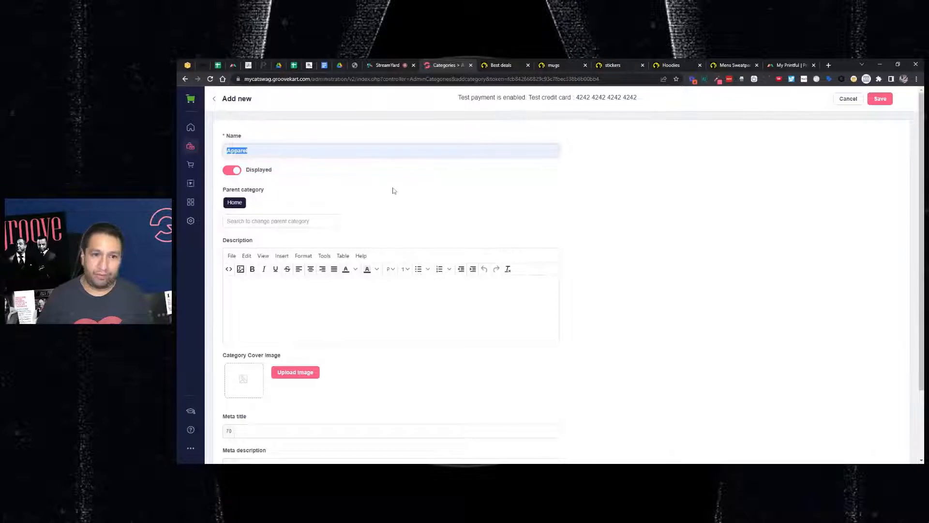
scroll(400, 191, down, 2)
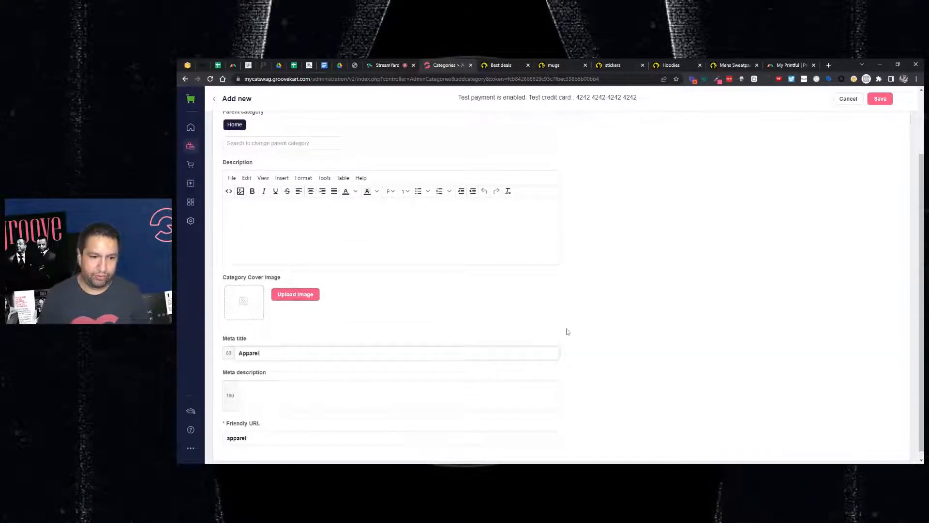
scroll(580, 331, up, 2)
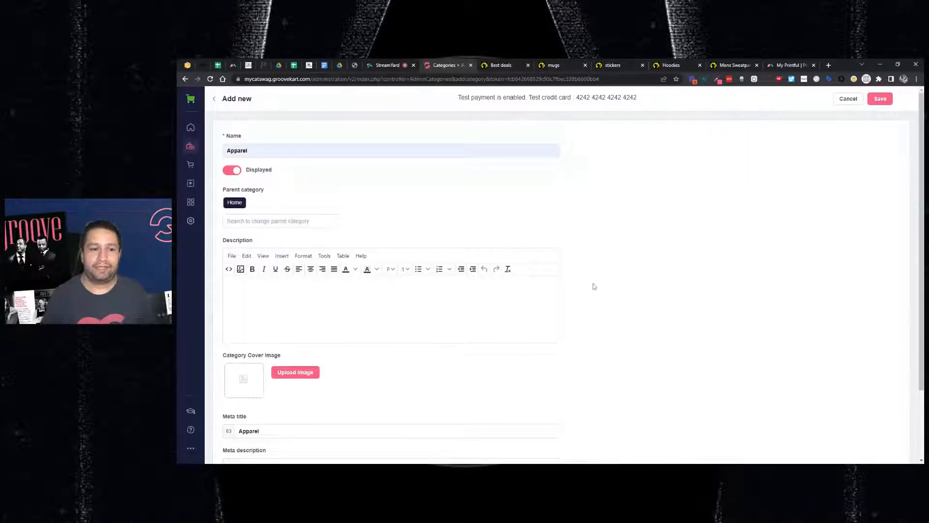
Write the category description "See all of our Cat lovers Apparel here.".
scroll(571, 286, down, 1)
scroll(570, 285, down, 1)
scroll(570, 285, up, 1)
click(231, 246)
text(Cat)
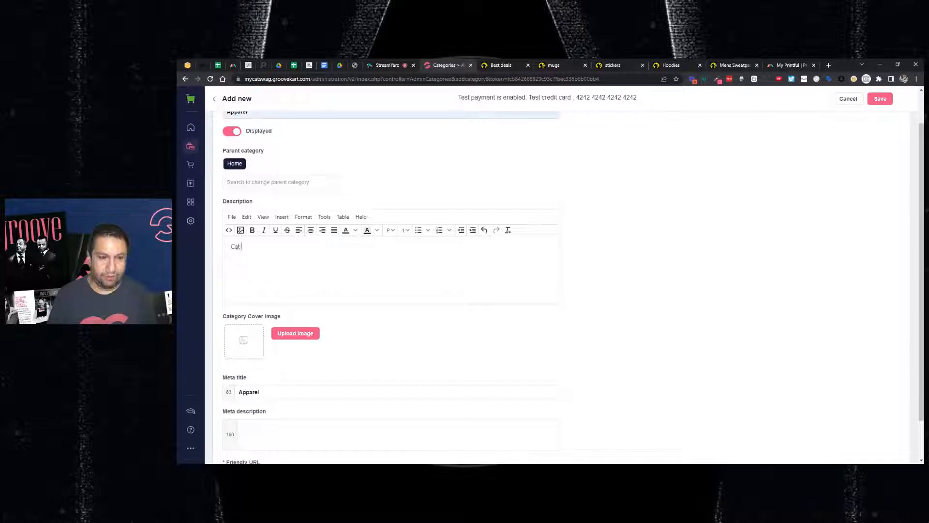
text( lovers ApparelSee ak)
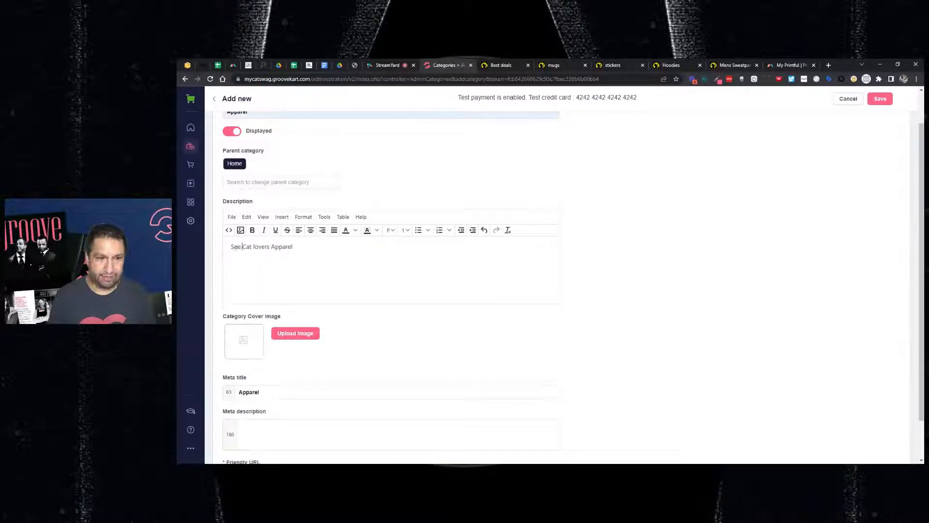
key(BackSpace)
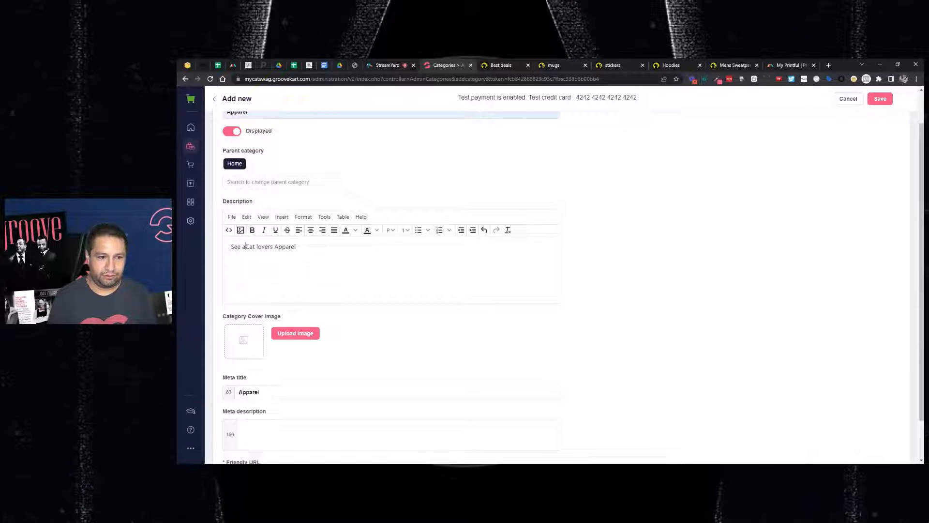
text(ll of our )
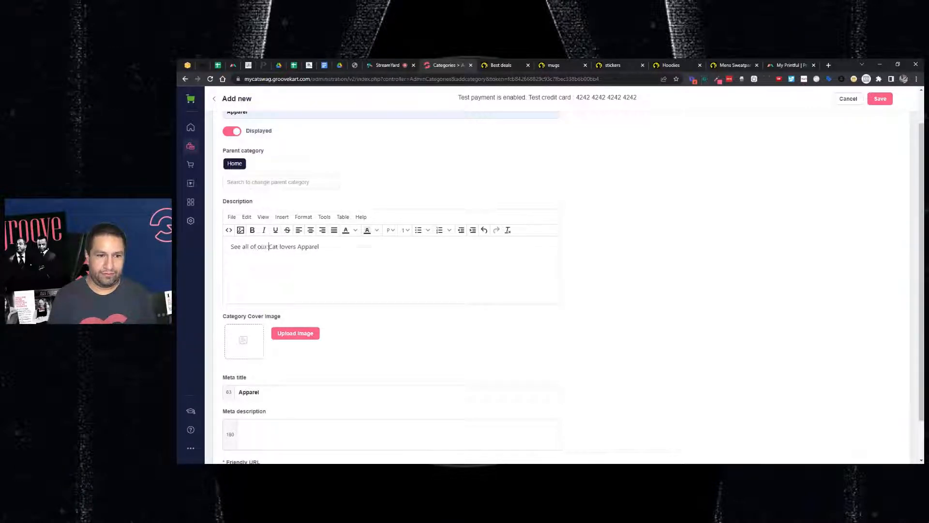
text( here.)
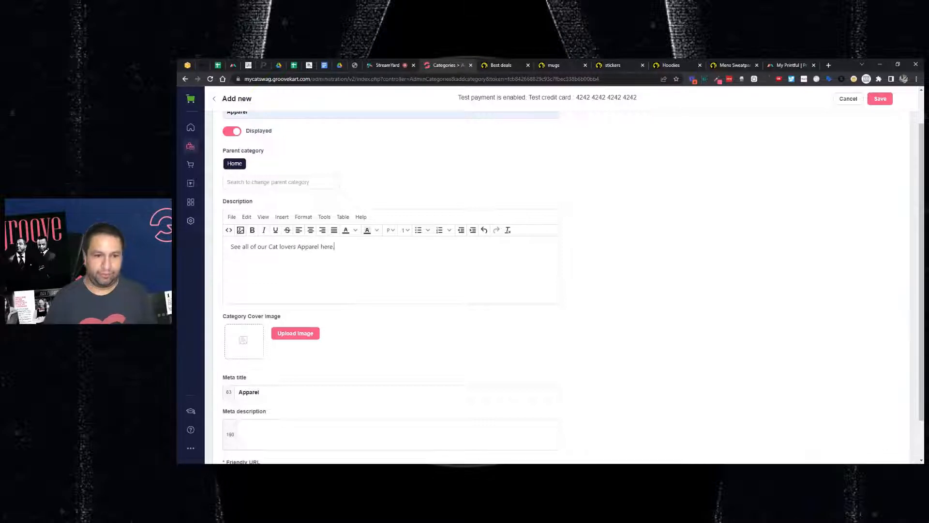
Open pexels.com in a new browser tab to look for a category cover image.
scroll(381, 274, down, 1)
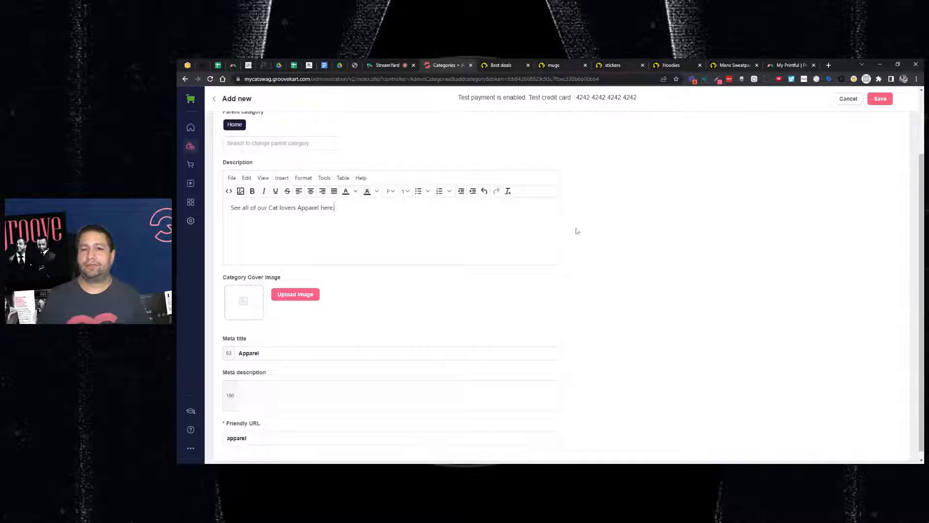
click(827, 66)
text(pexels.com)
key(Return)
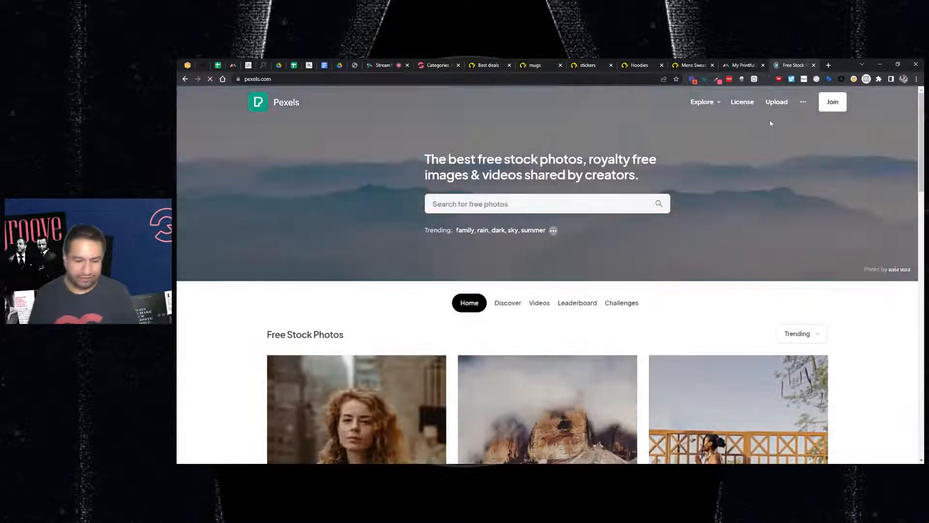
click(648, 208)
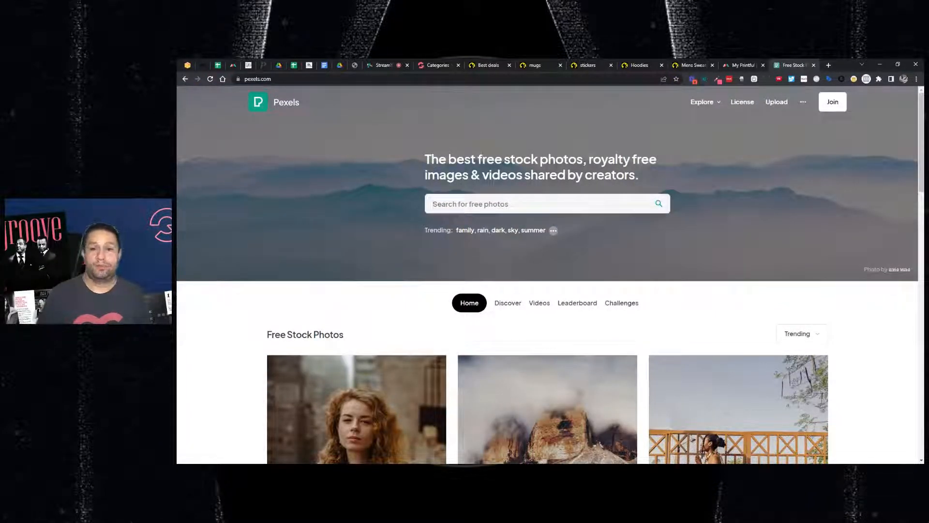
scroll(548, 275, down, 1)
scroll(547, 275, up, 1)
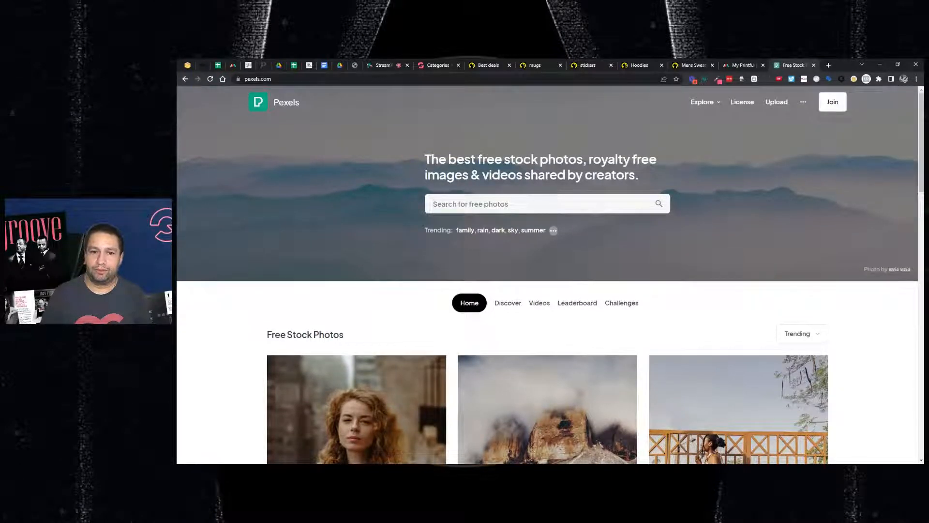
Search Pexels for apparel photos and look through the results.
click(534, 204)
text(a)
key(BackSpace)
text(apparel)
key(Return)
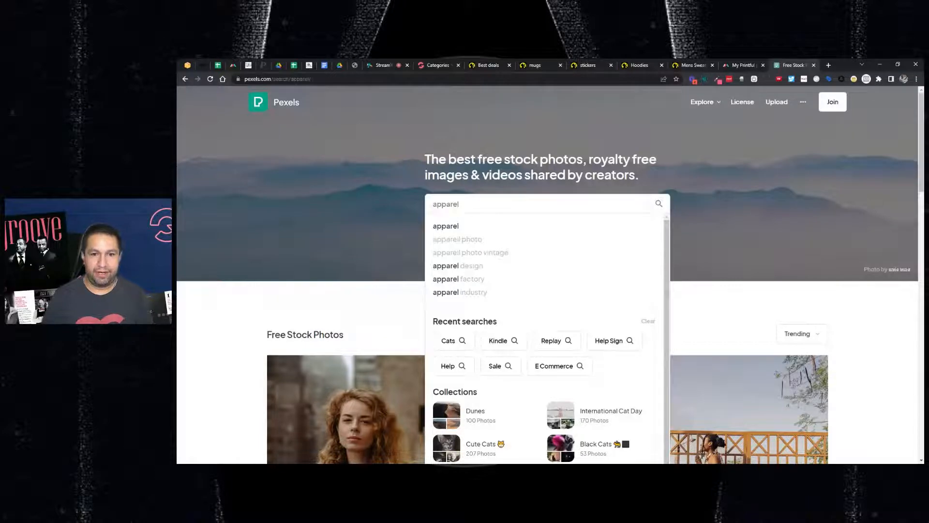
scroll(529, 205, down, 2)
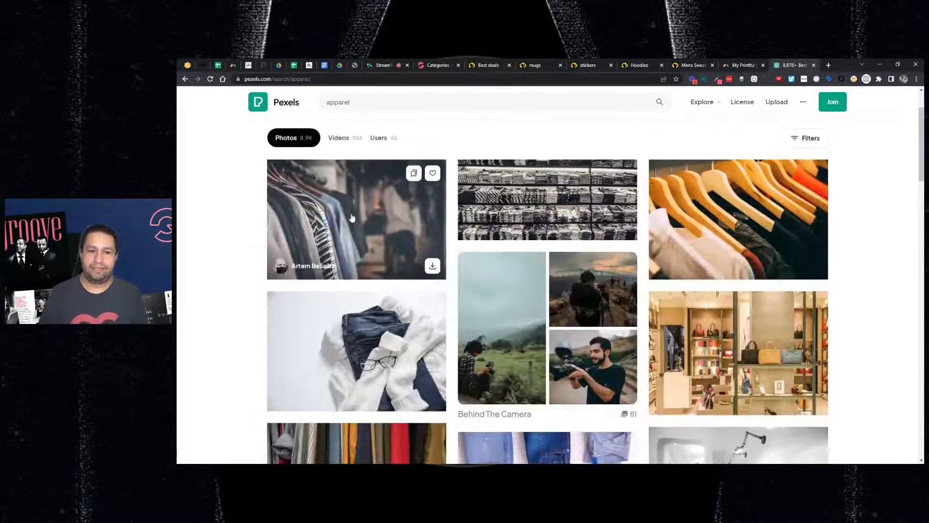
Return to the GrooveKart admin, review the new category's fields and save the Apparel category with the friendly URL apparel.
click(443, 66)
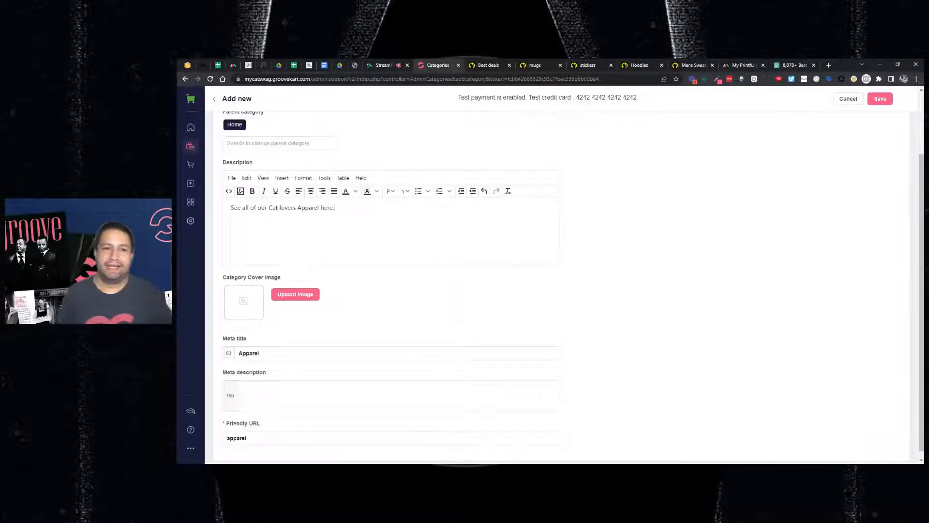
scroll(362, 273, up, 2)
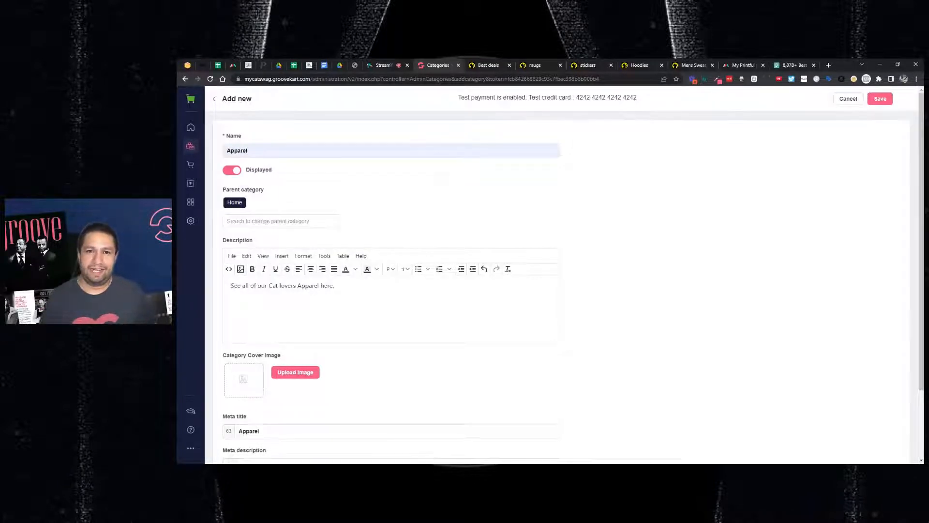
scroll(450, 199, down, 2)
key(BackSpace)
text(.)
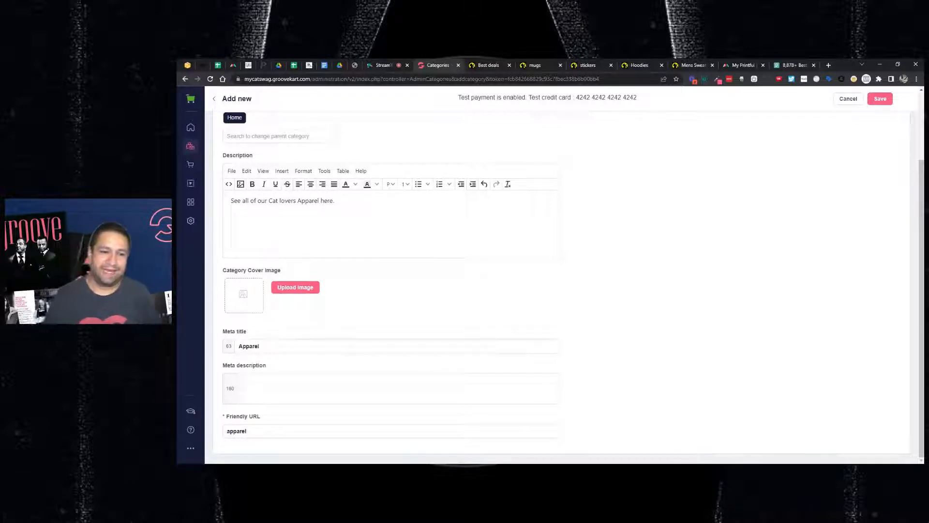
scroll(348, 324, up, 2)
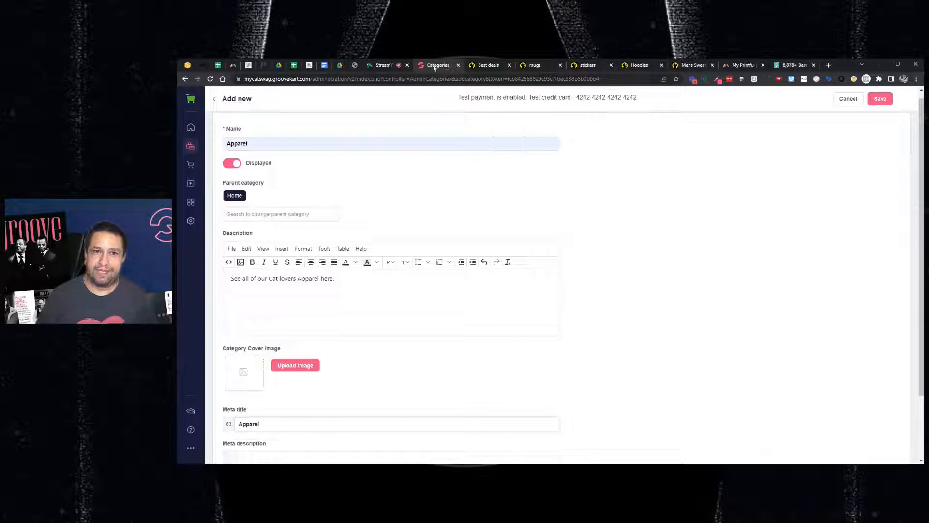
scroll(438, 109, down, 2)
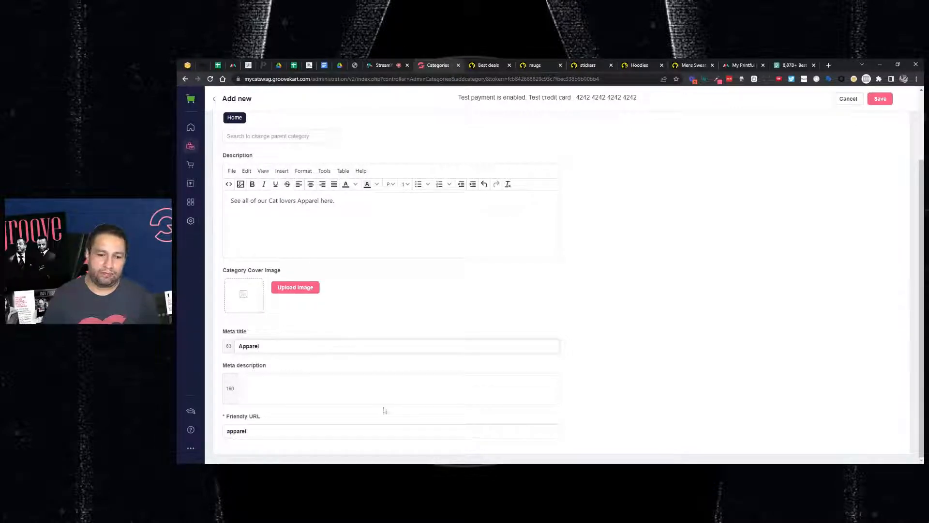
click(247, 430)
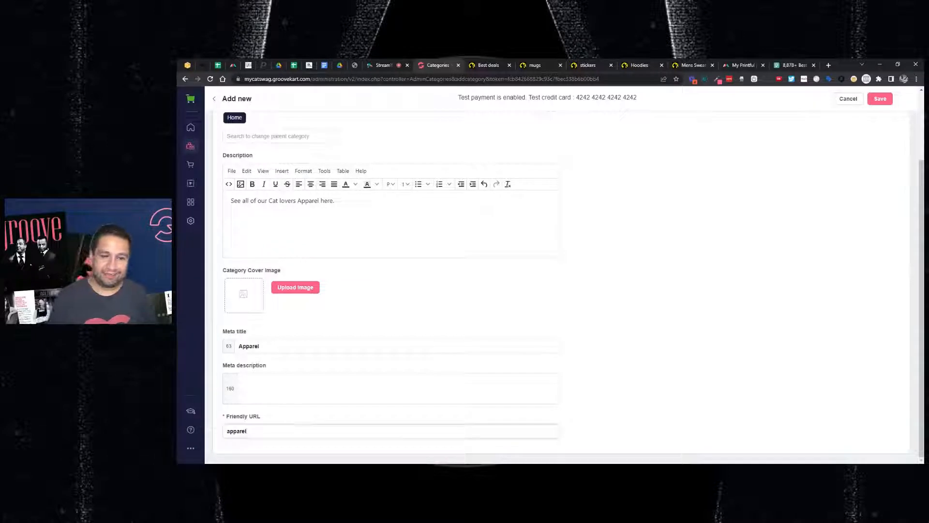
text(-1)
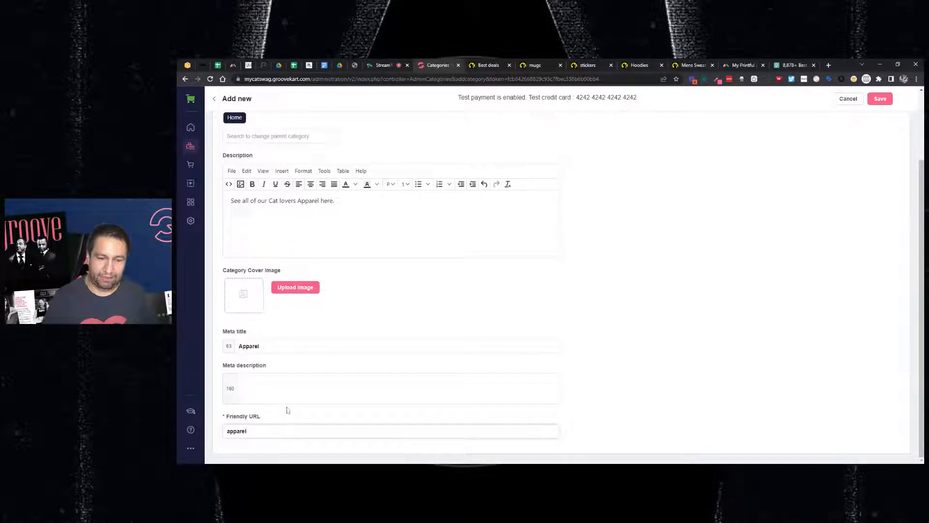
click(881, 100)
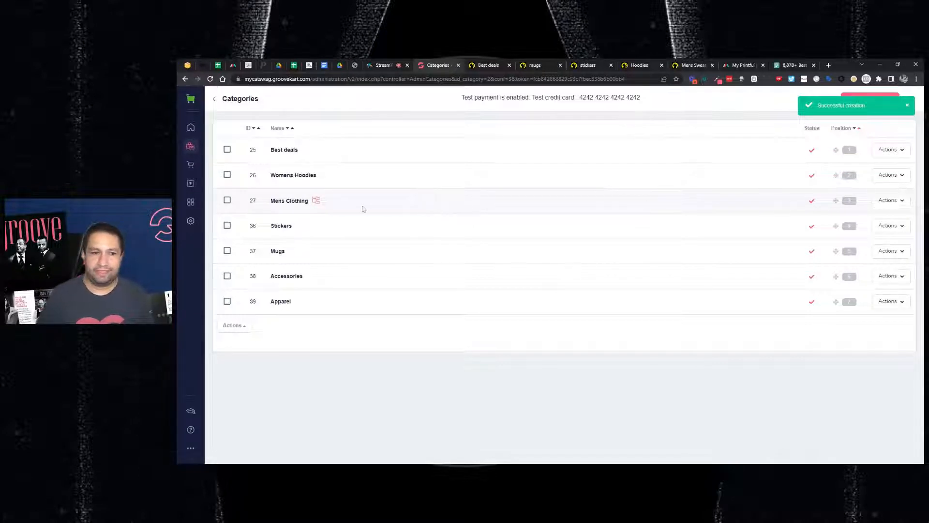
Open the Hoodies subcategory under Mens Clothing for editing and change its parent category to Apparel.
click(903, 203)
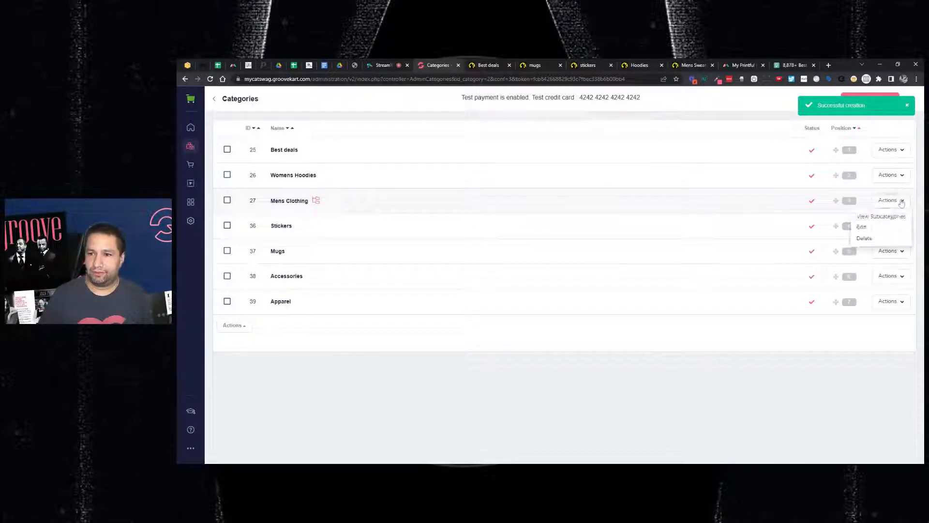
click(871, 214)
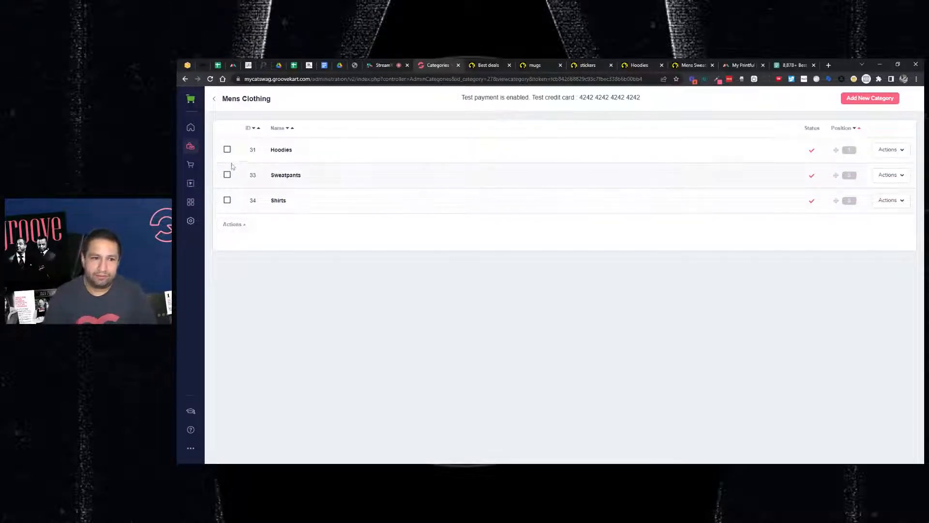
click(901, 153)
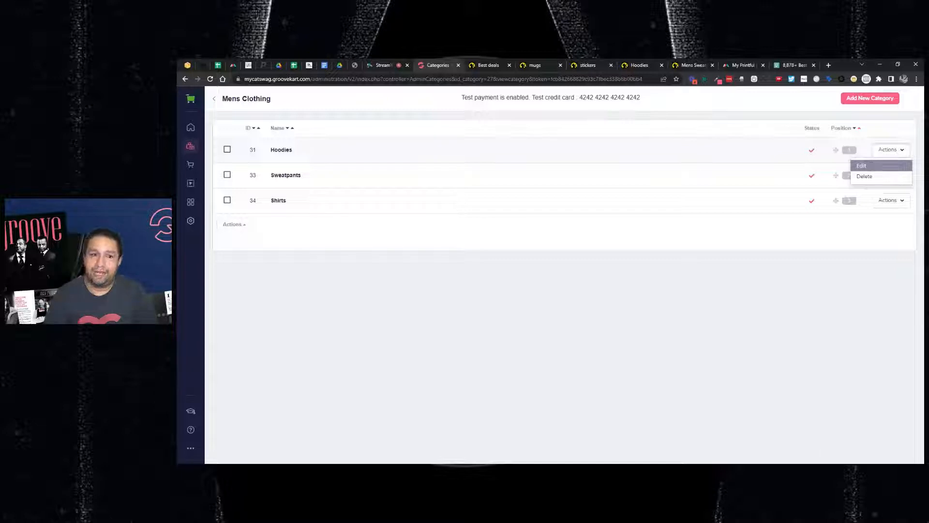
click(868, 166)
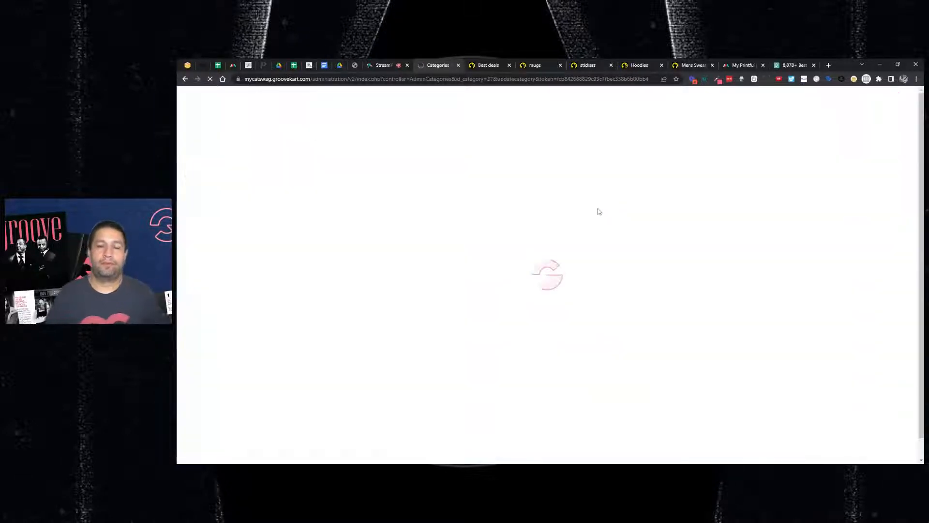
scroll(564, 220, down, 2)
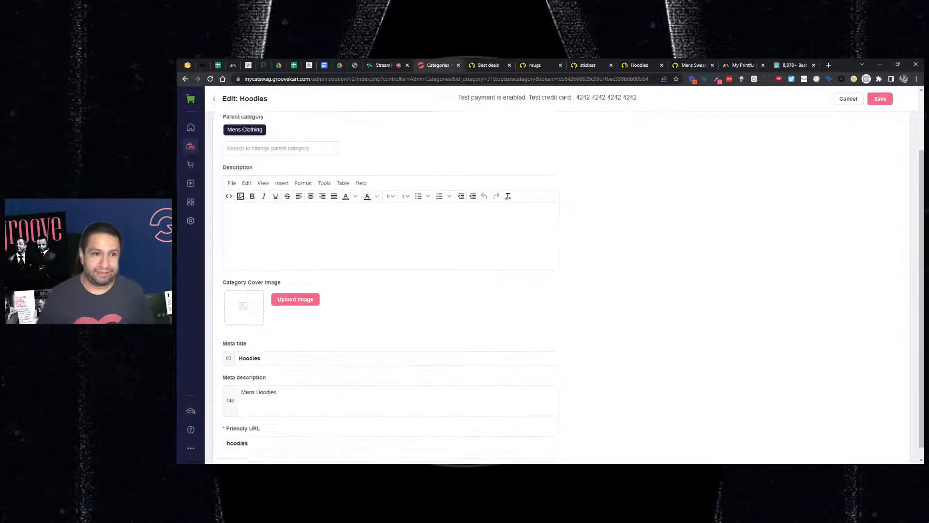
scroll(484, 222, up, 2)
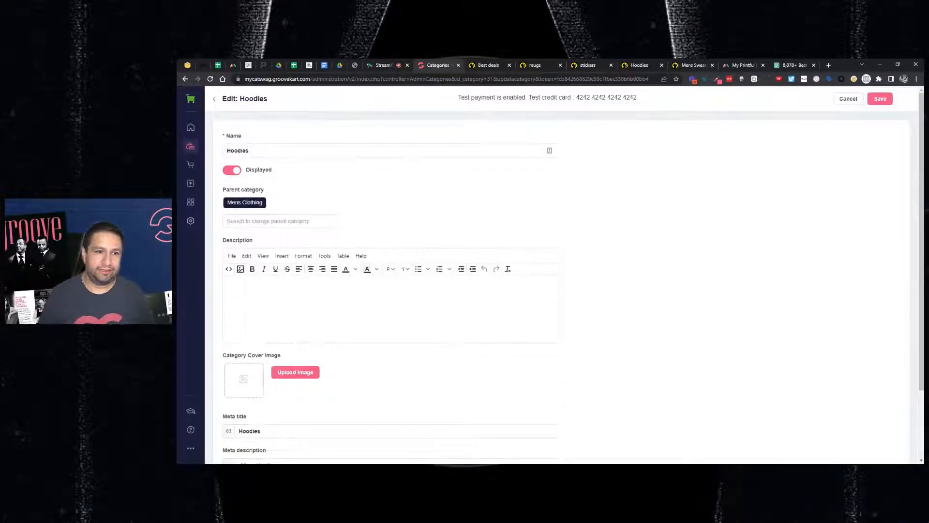
click(261, 222)
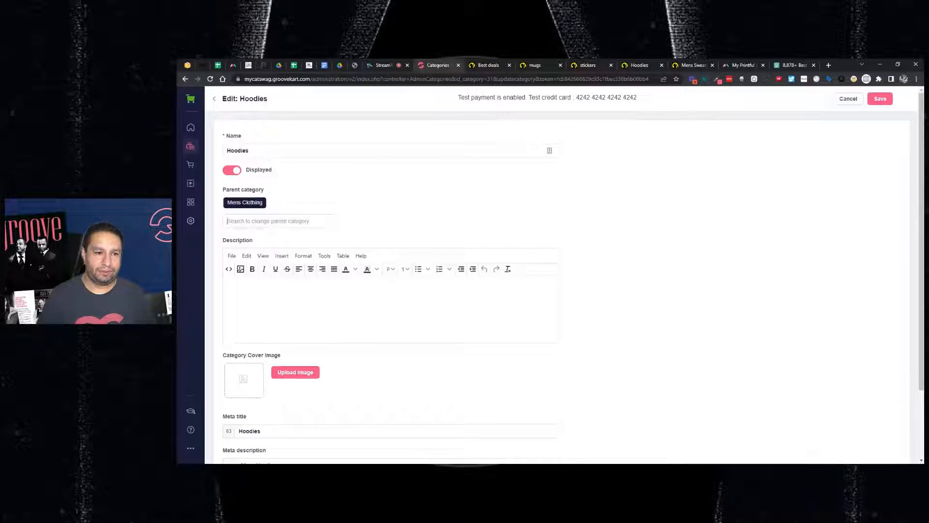
text(app)
click(246, 234)
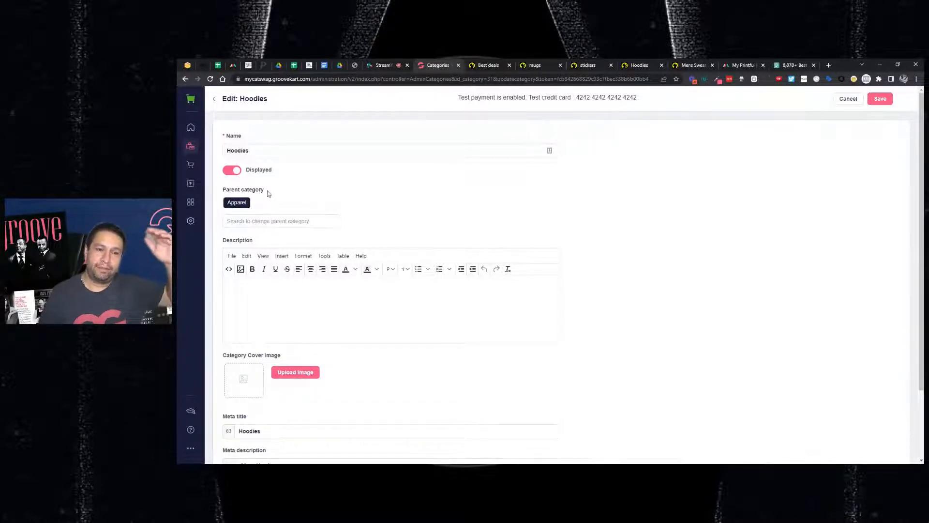
Change the Hoodies meta description to "See all of our Hoodies" and save the category.
scroll(377, 178, down, 3)
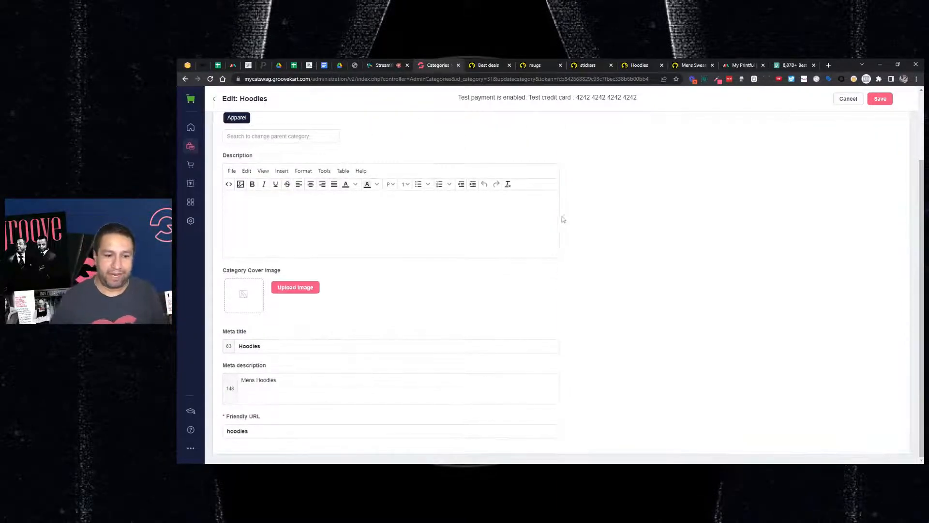
double_click(248, 380)
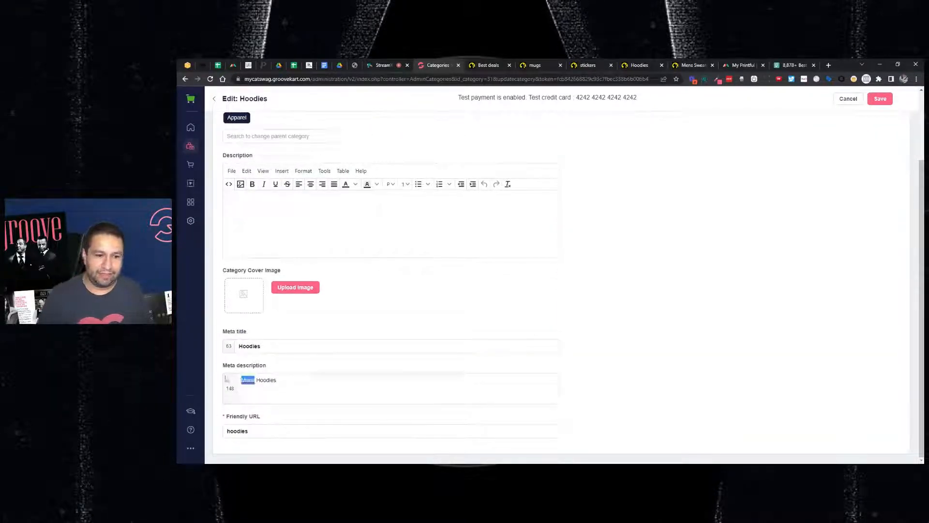
key(BackSpace)
text(See app ou)
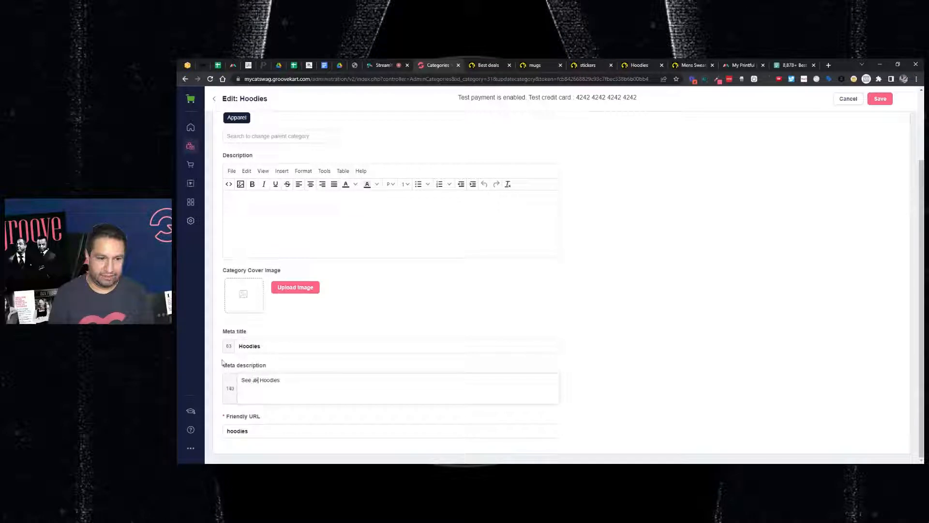
key(BackSpace)
key(BackSpace)
key(BackSpace)
key(BackSpace)
key(BackSpace)
text(ll of our)
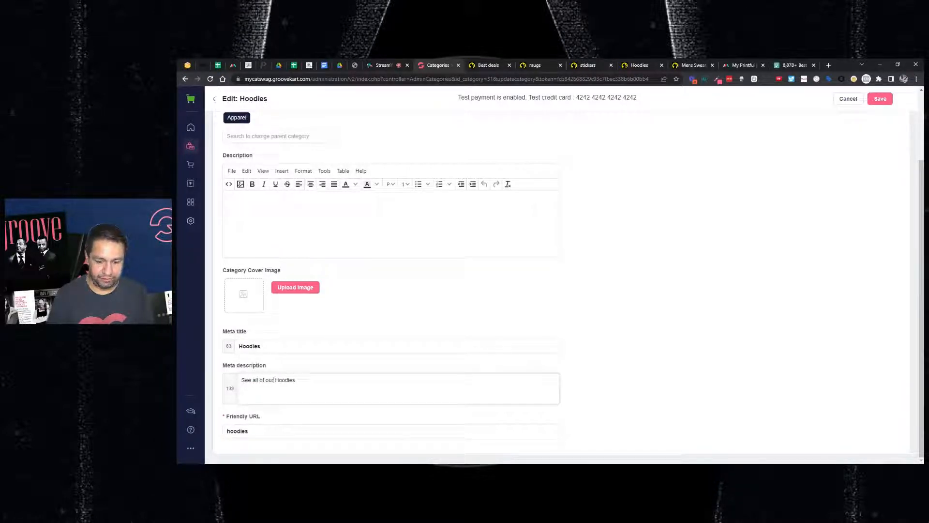
scroll(458, 232, up, 3)
scroll(471, 230, down, 3)
scroll(339, 368, up, 2)
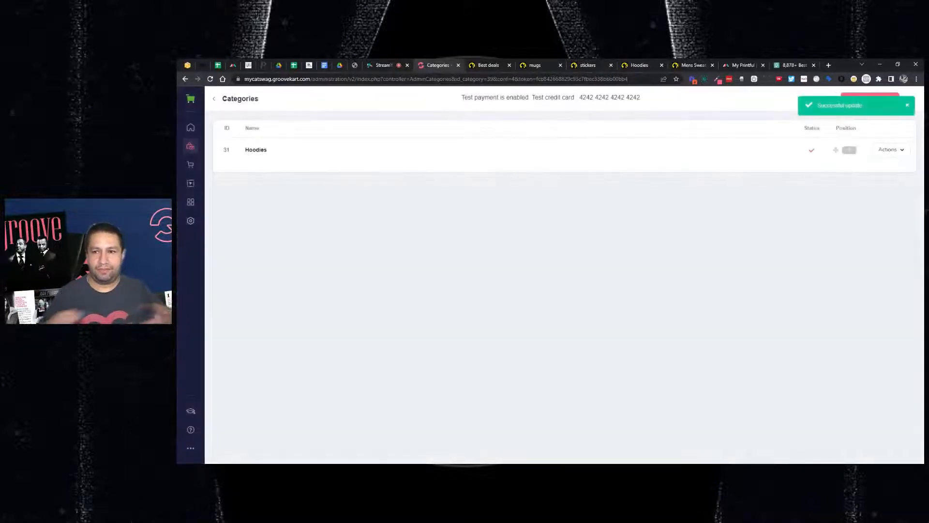
Check which subcategories are listed under Apparel and return to the main category list.
click(213, 103)
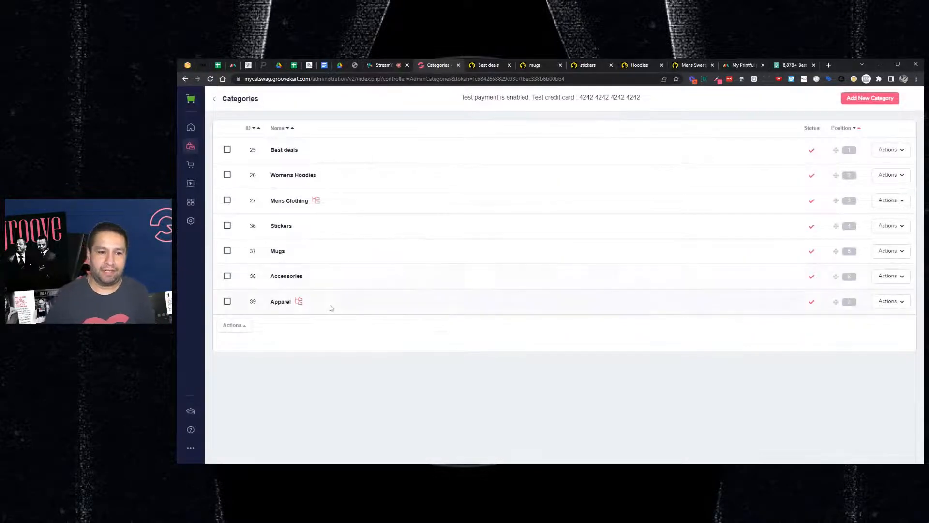
click(883, 301)
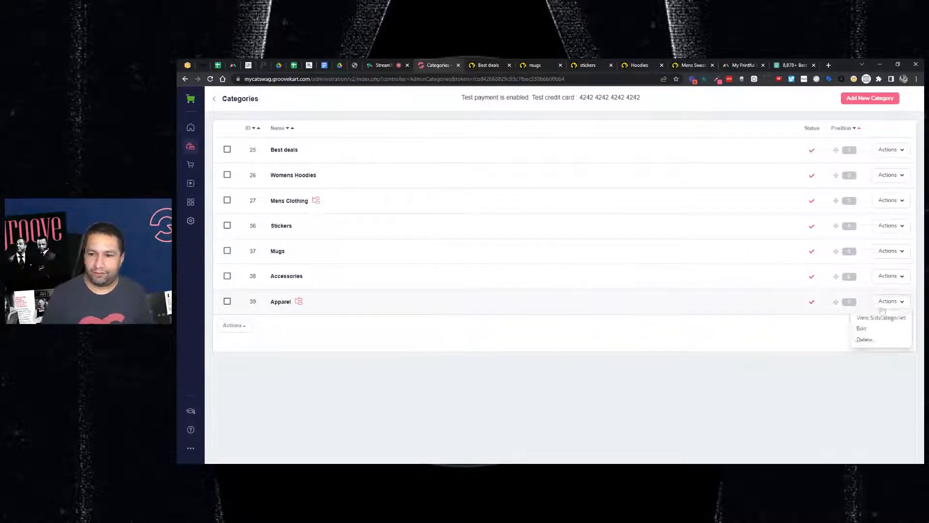
click(881, 317)
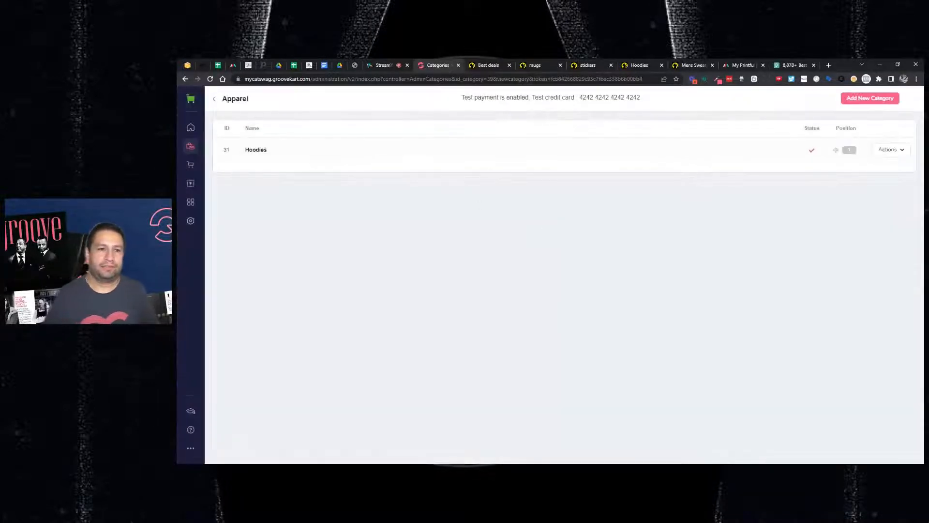
click(185, 79)
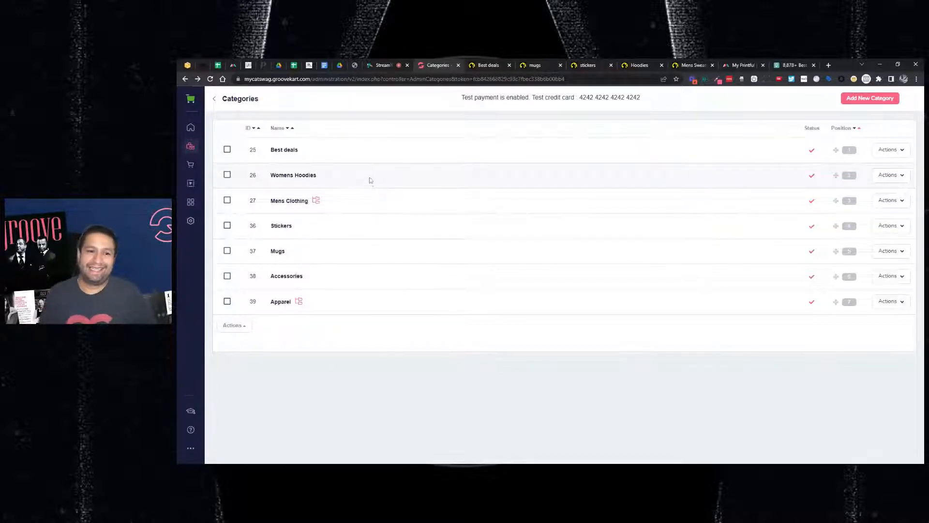
Delete the Womens Hoodies category, using the recommended option of moving its products to the parent category and disabling them.
click(889, 176)
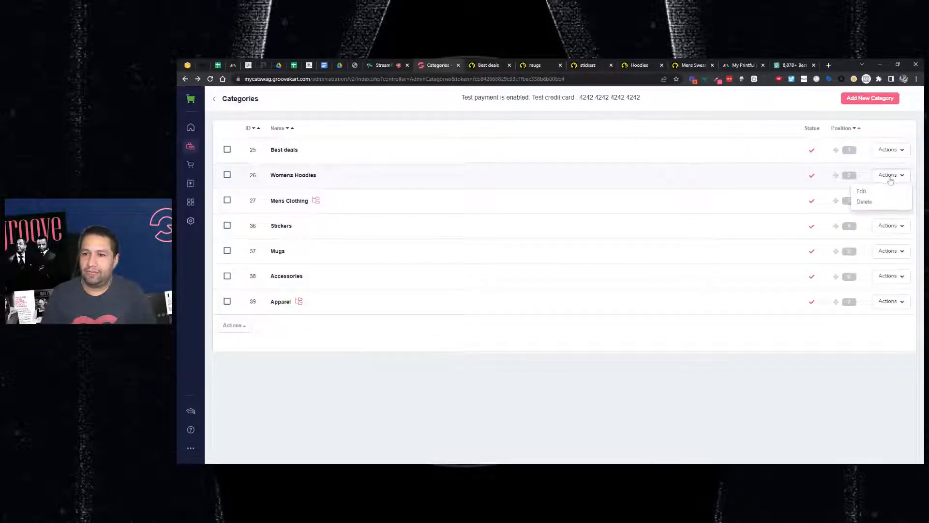
click(861, 202)
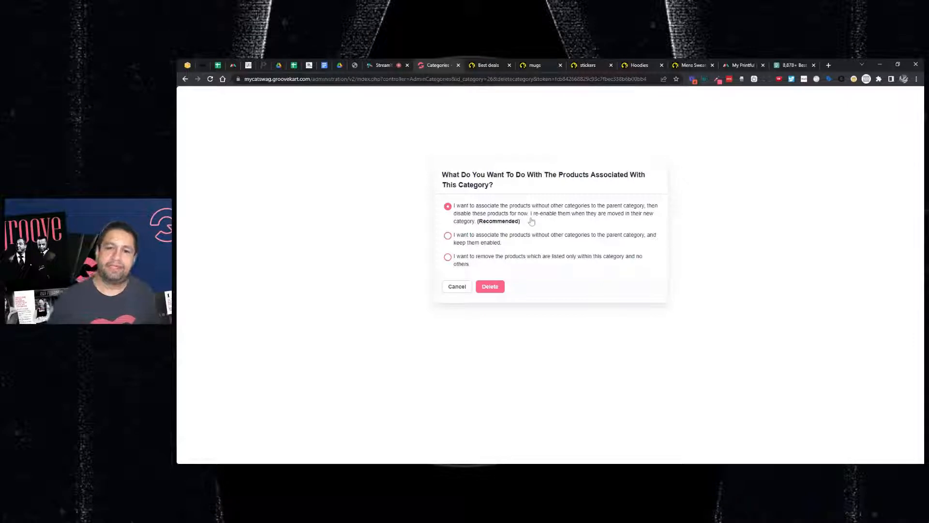
click(490, 289)
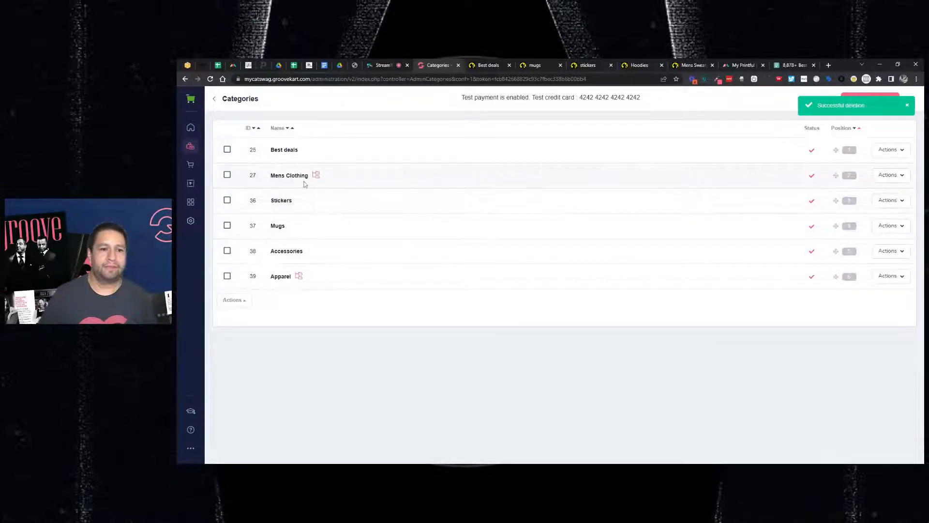
Delete the Sweatpants subcategory under Mens Clothing, using the recommended option for its associated products.
click(896, 175)
click(890, 189)
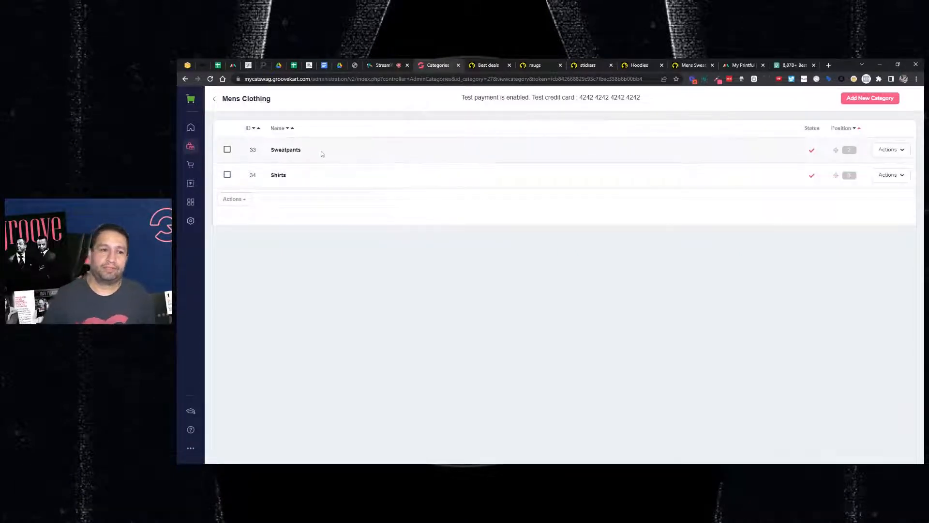
click(227, 149)
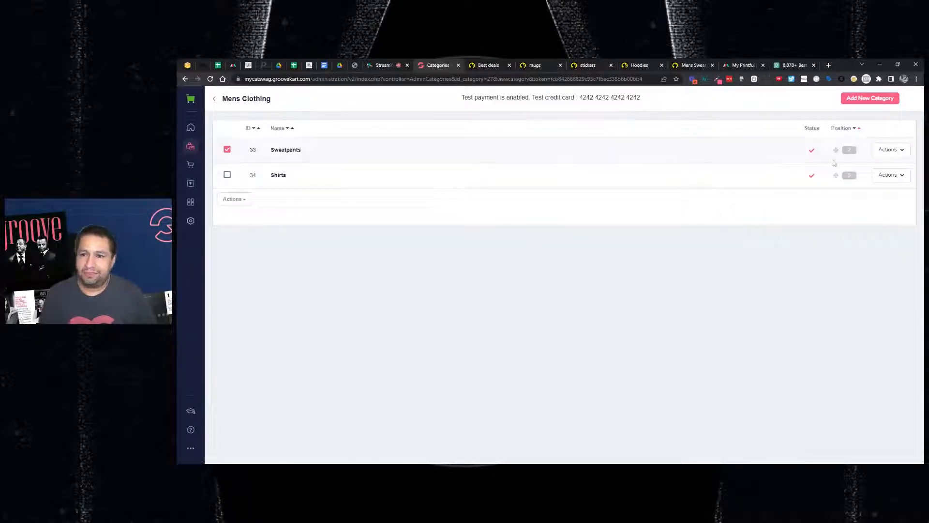
click(887, 150)
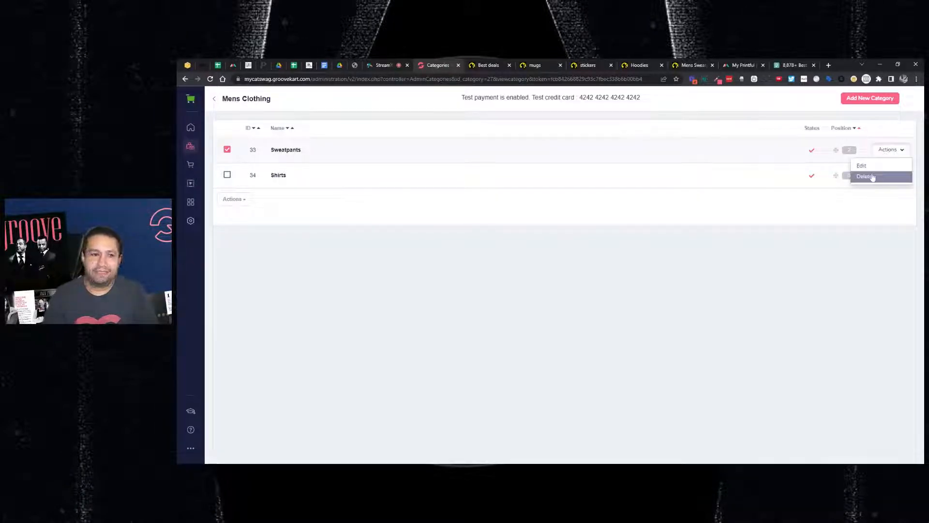
click(871, 176)
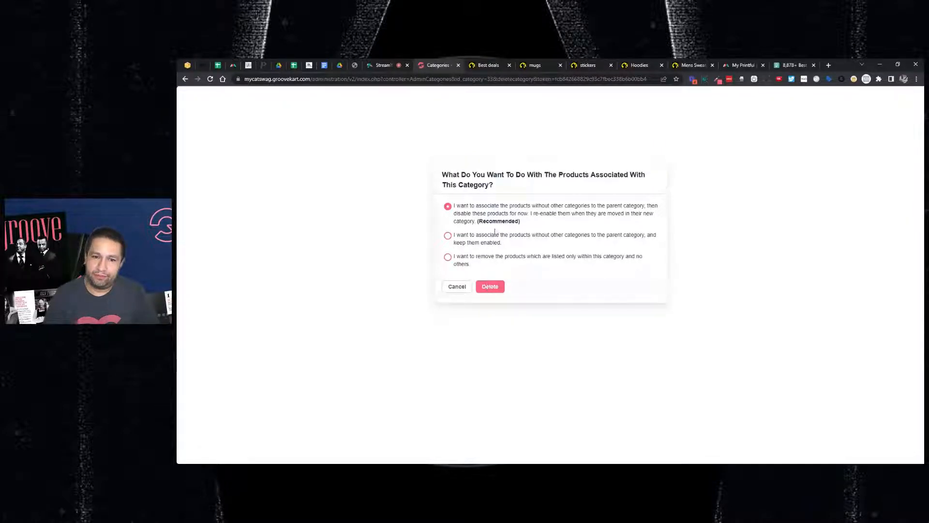
click(503, 287)
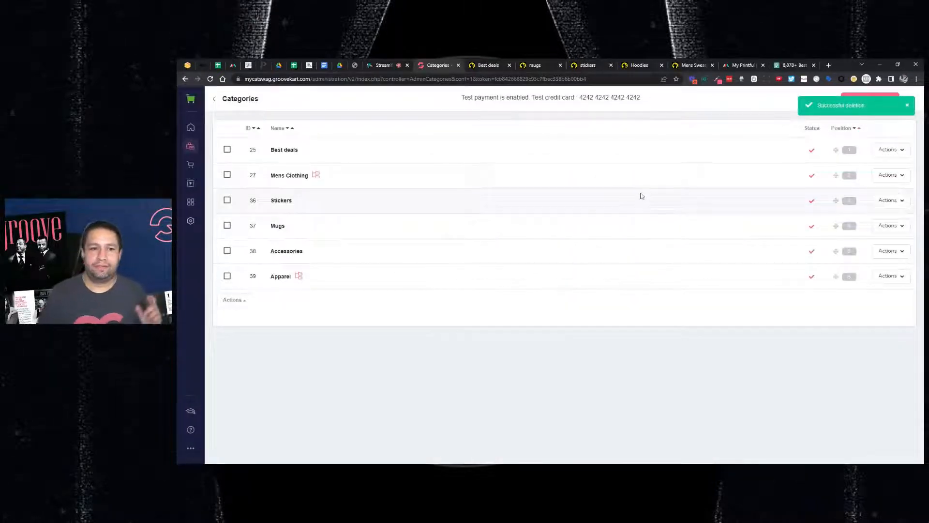
Change the parent category of the Shirts subcategory under Mens Clothing to Apparel and save it.
click(888, 174)
click(876, 192)
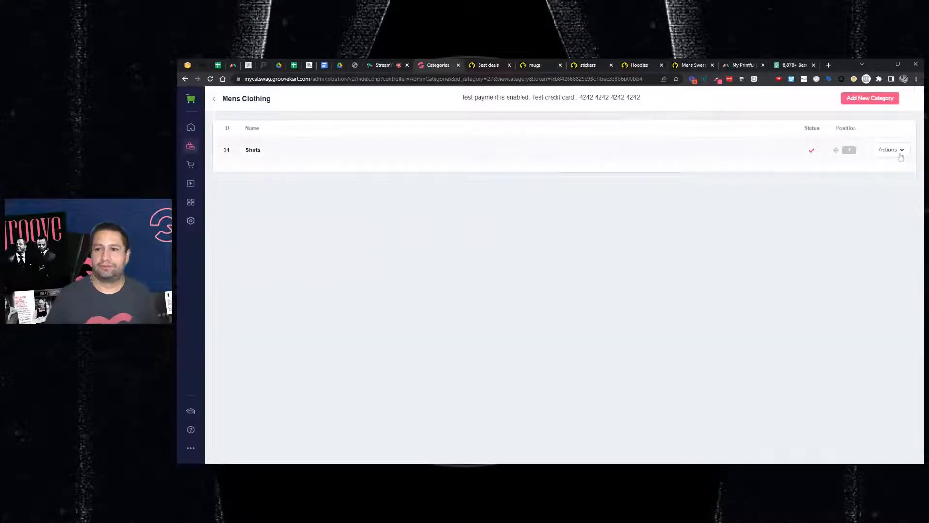
click(900, 153)
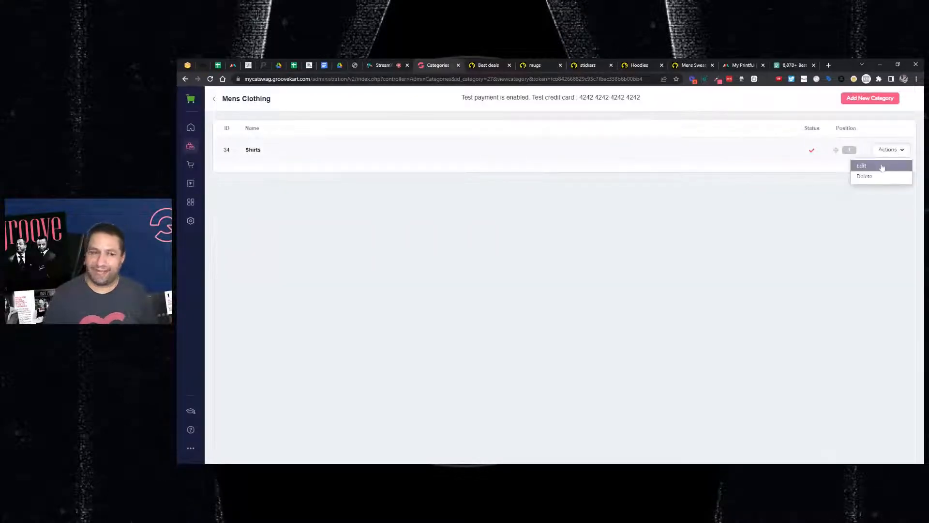
click(882, 167)
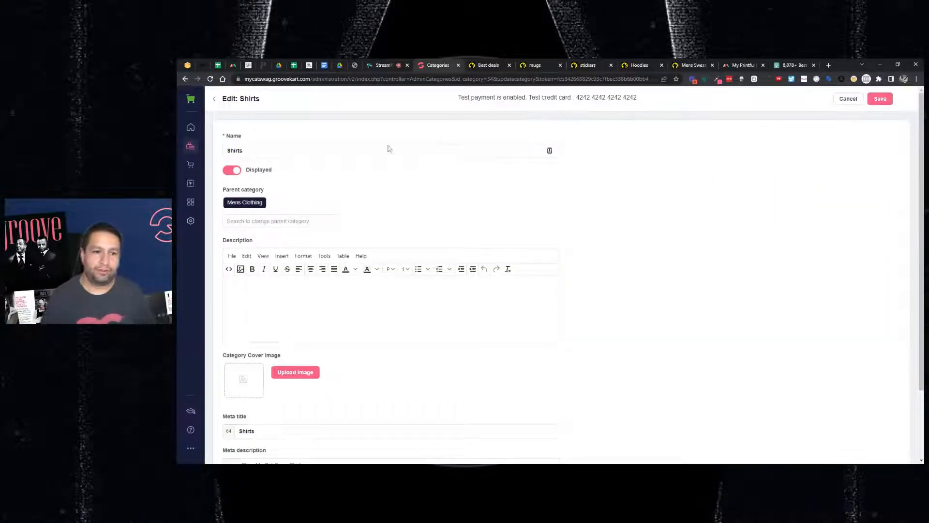
text(app)
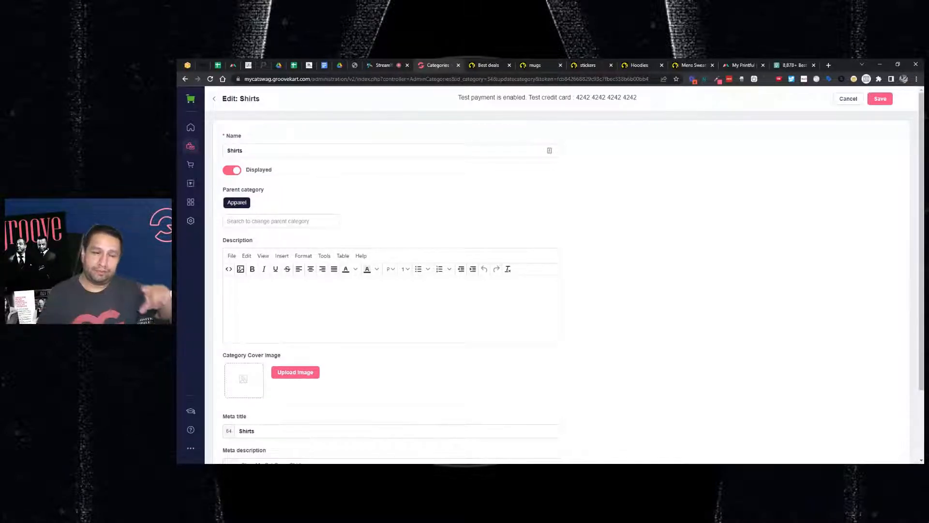
scroll(501, 220, down, 2)
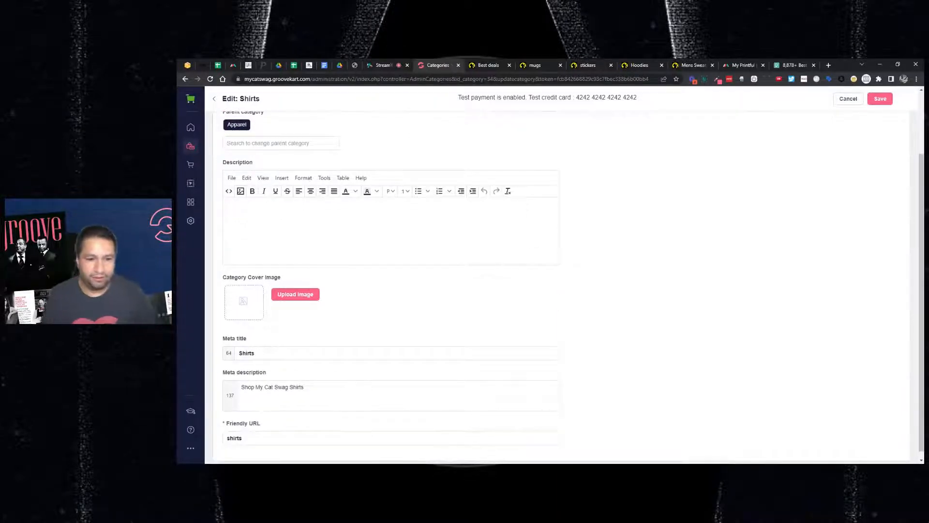
scroll(618, 297, up, 2)
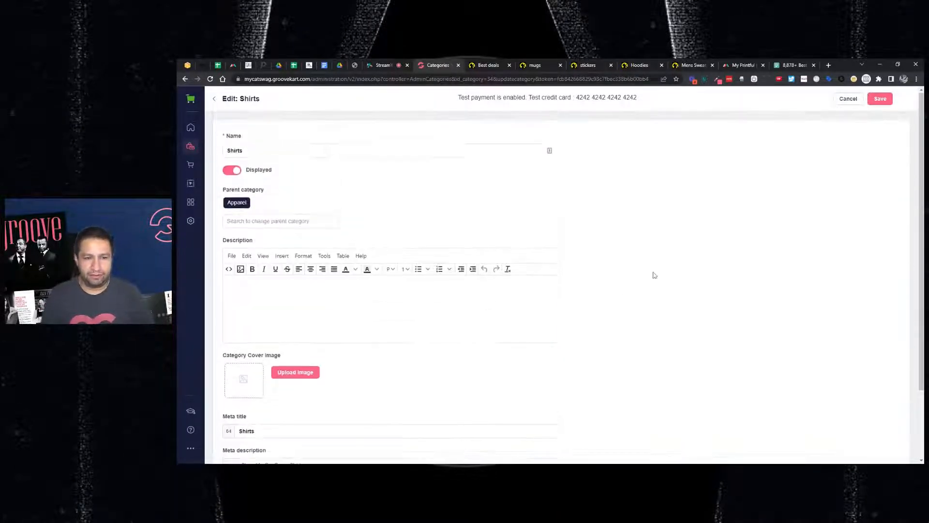
click(880, 101)
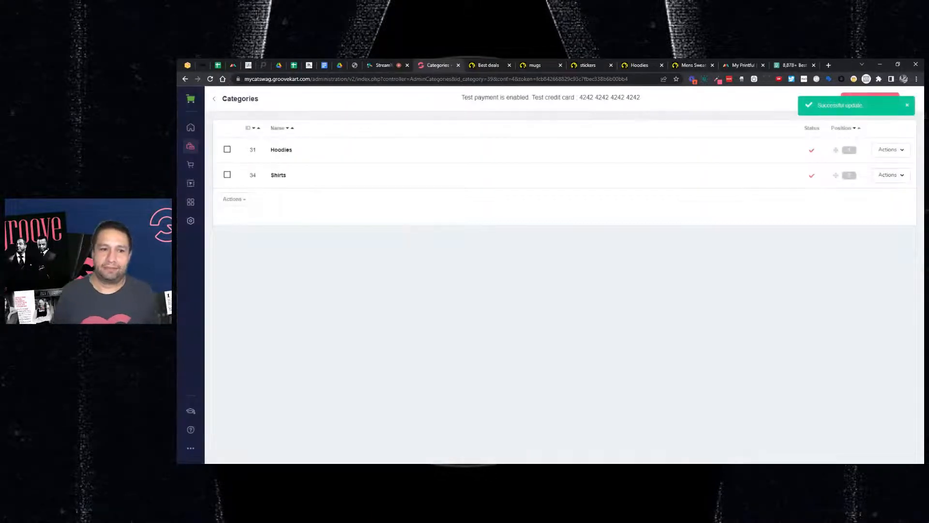
Start a new subcategory inside Apparel and name it "Bottoms".
click(216, 99)
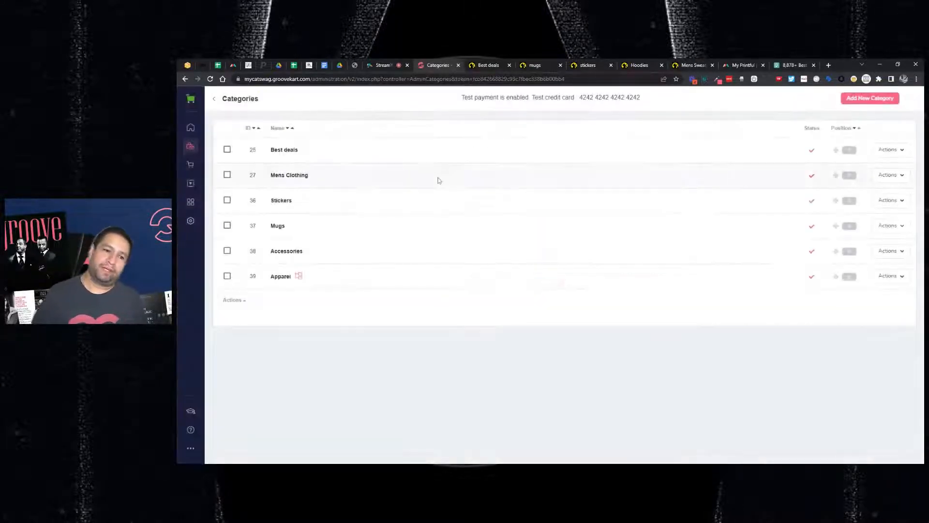
click(889, 276)
click(885, 290)
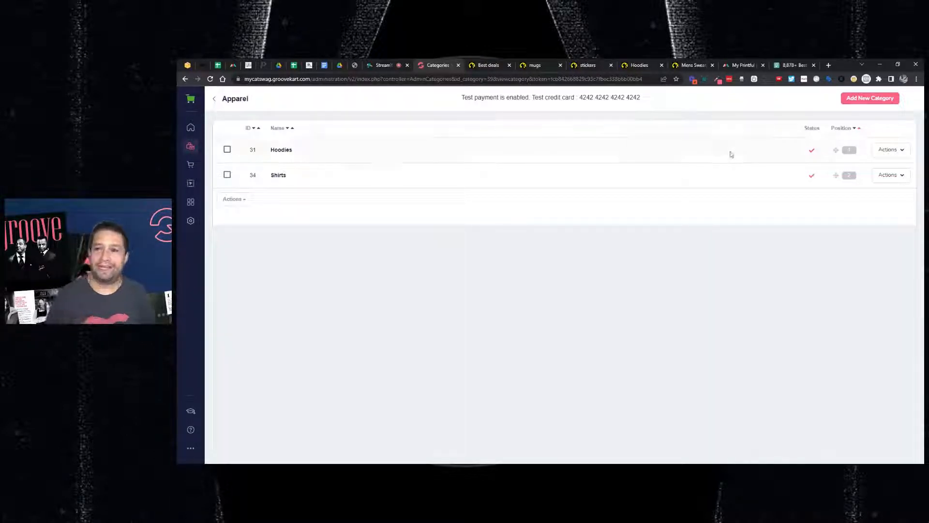
click(862, 105)
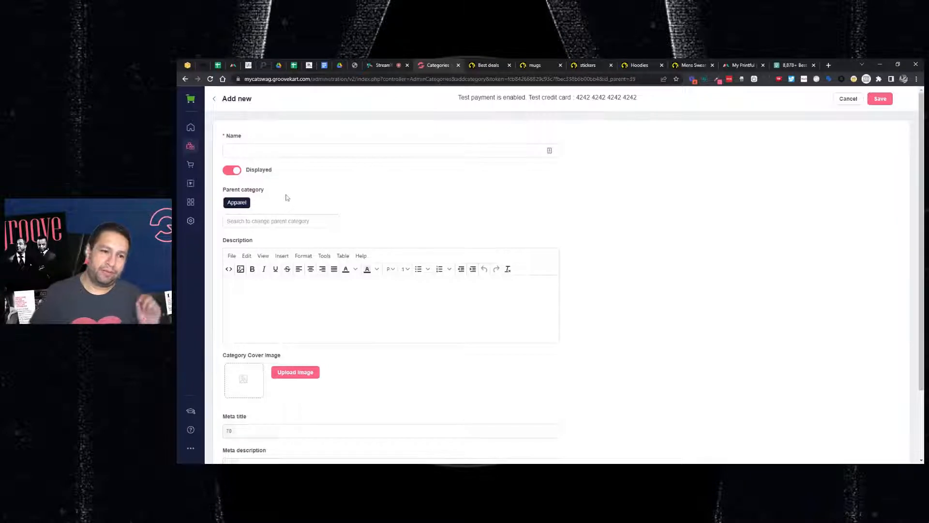
click(291, 151)
text(Bottoms)
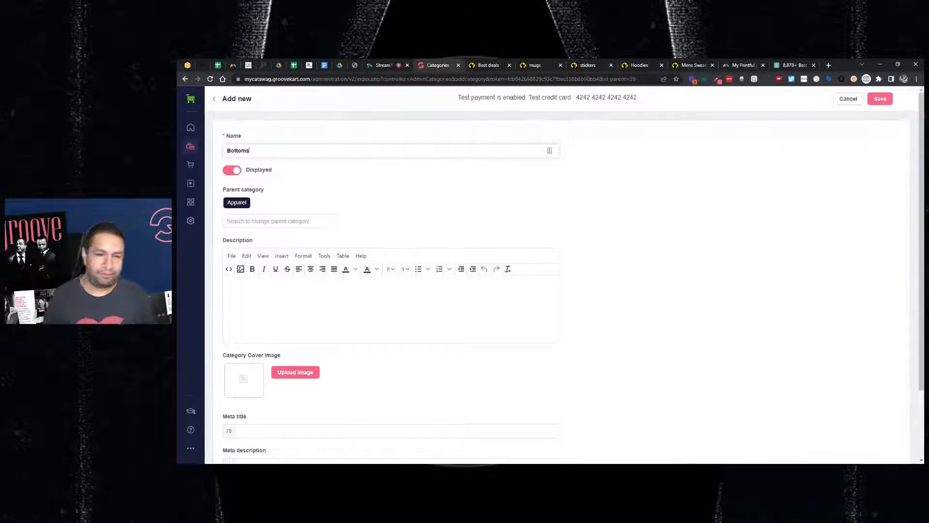
scroll(340, 199, down, 1)
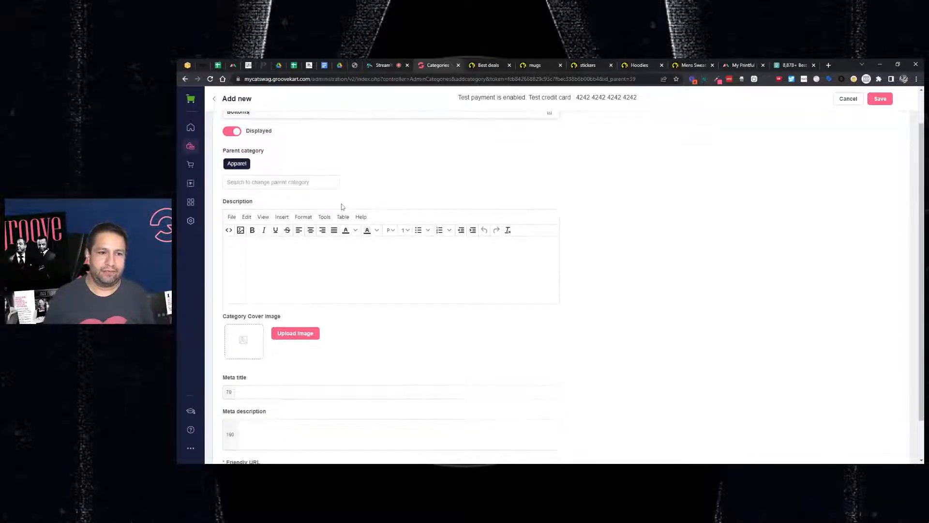
Enter the meta title "Bottoms" and the meta description "View all of our bottoms like pants, shorts etc for all cat lovers.".
scroll(341, 208, down, 1)
click(310, 345)
text(Bottoms)
click(310, 386)
text(View all of our bottoms)
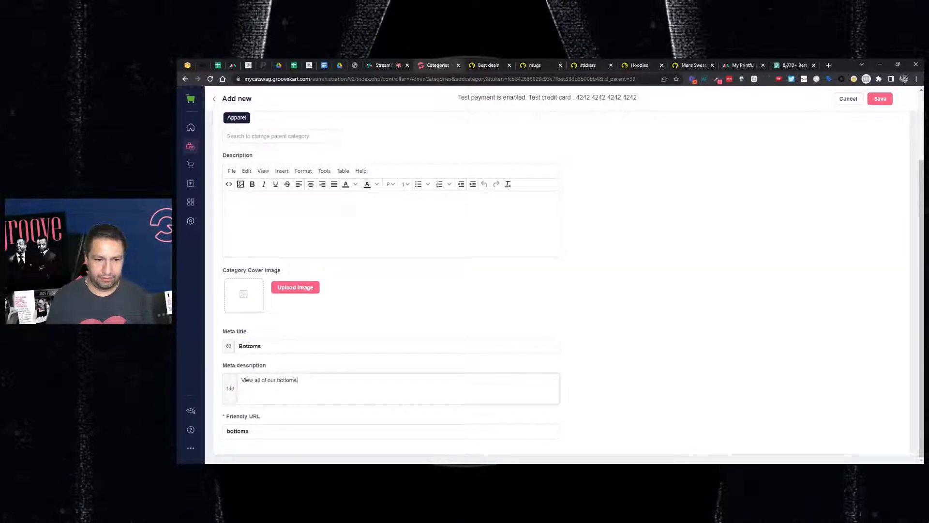
key(BackSpace)
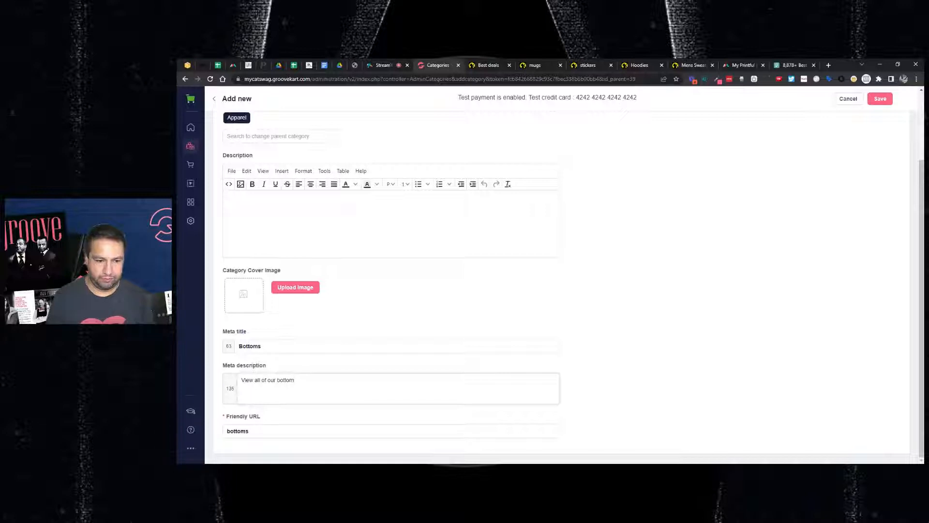
text(like pa)
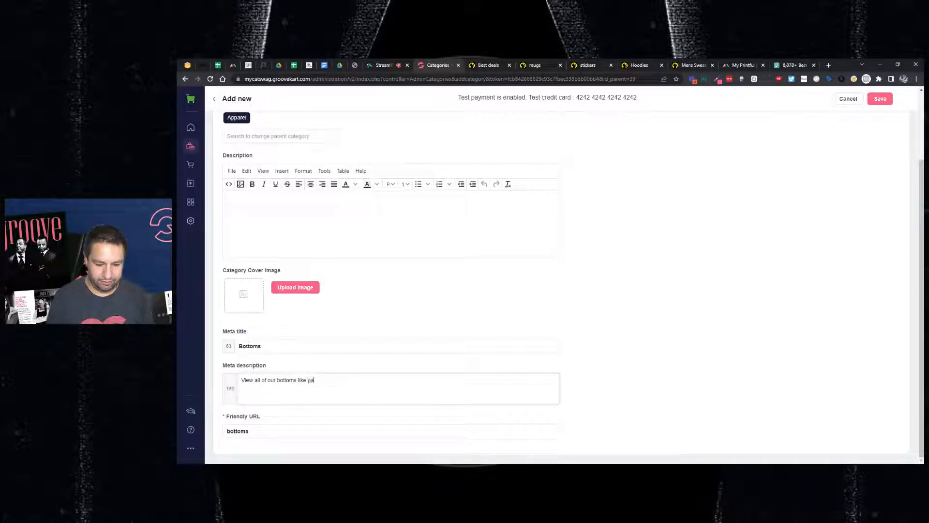
text(nts.  shorts etc)
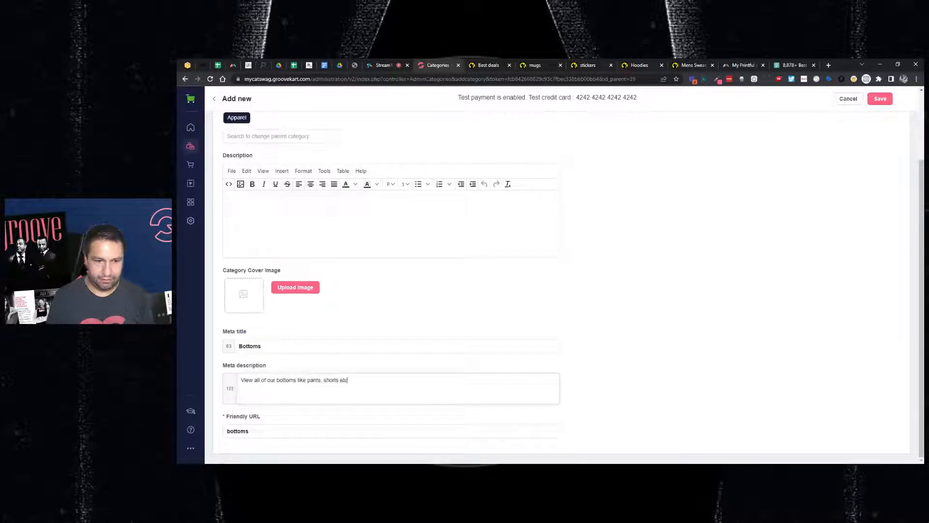
text( for all ca)
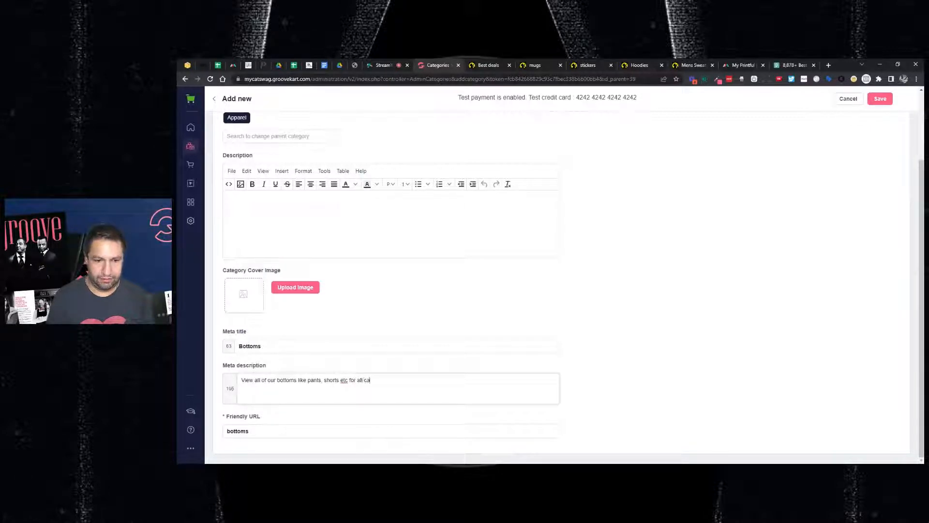
text(t lovers.)
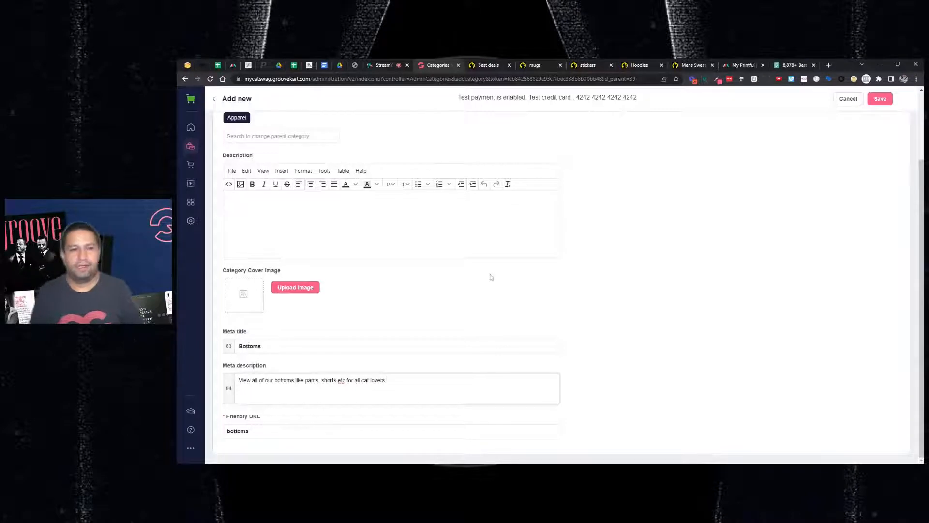
Check the new Bottoms subcategory's details, save it and dismiss the notification.
scroll(486, 275, up, 2)
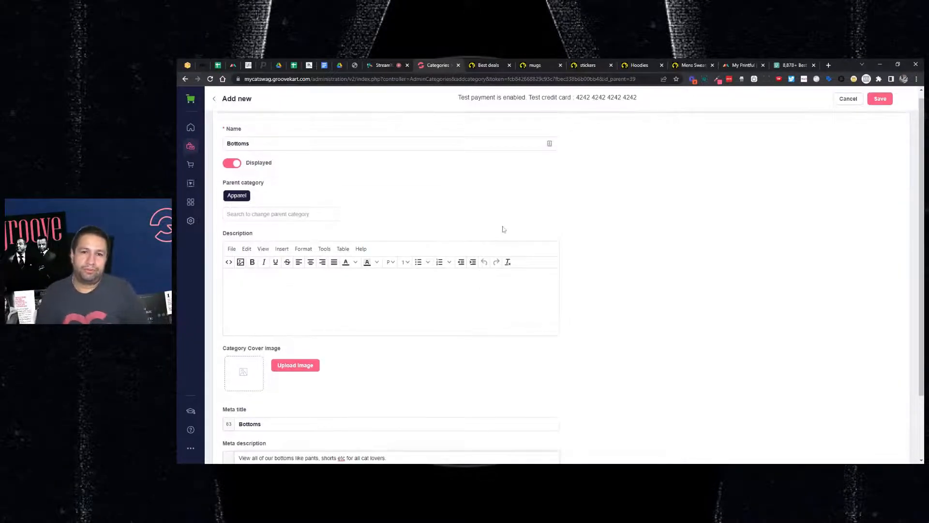
scroll(456, 213, up, 1)
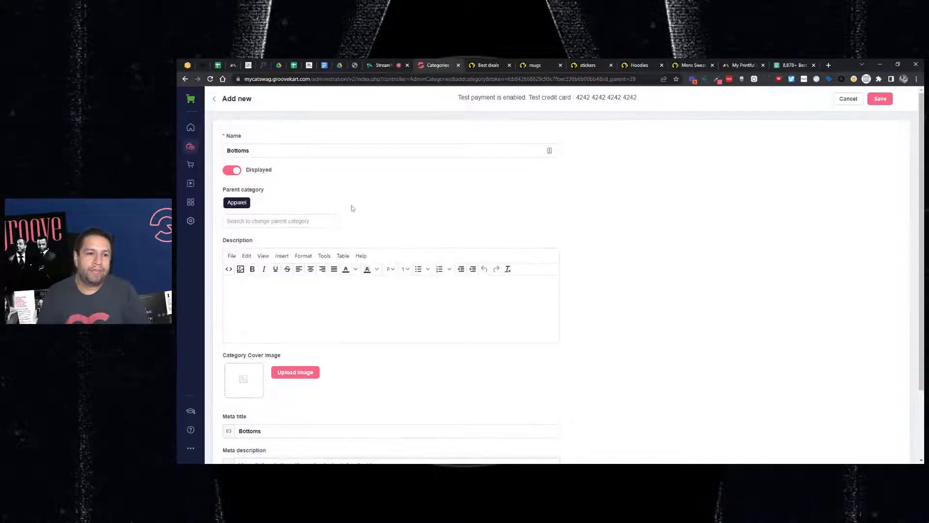
scroll(291, 210, down, 2)
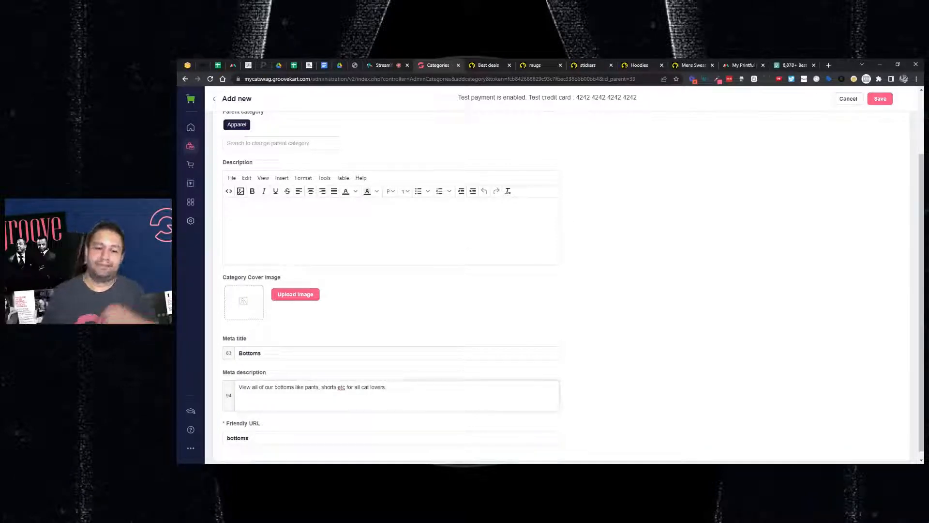
click(883, 100)
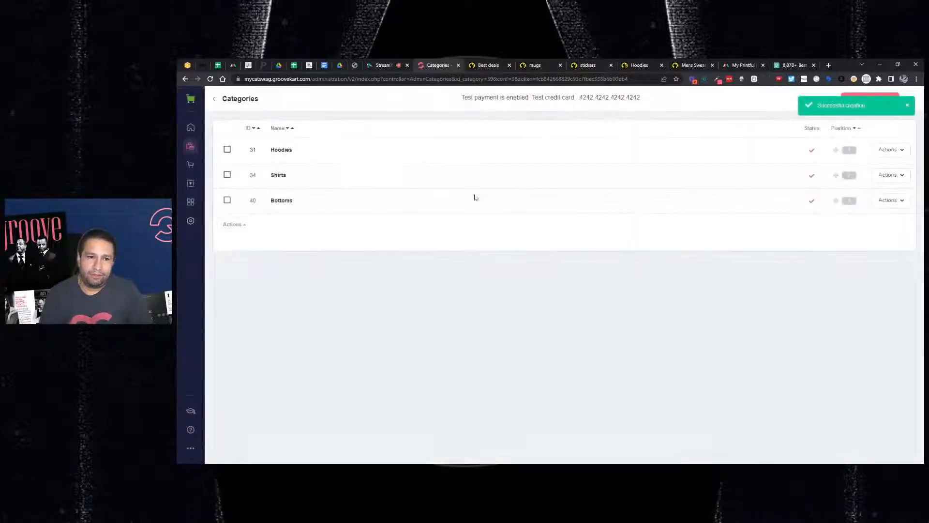
click(908, 105)
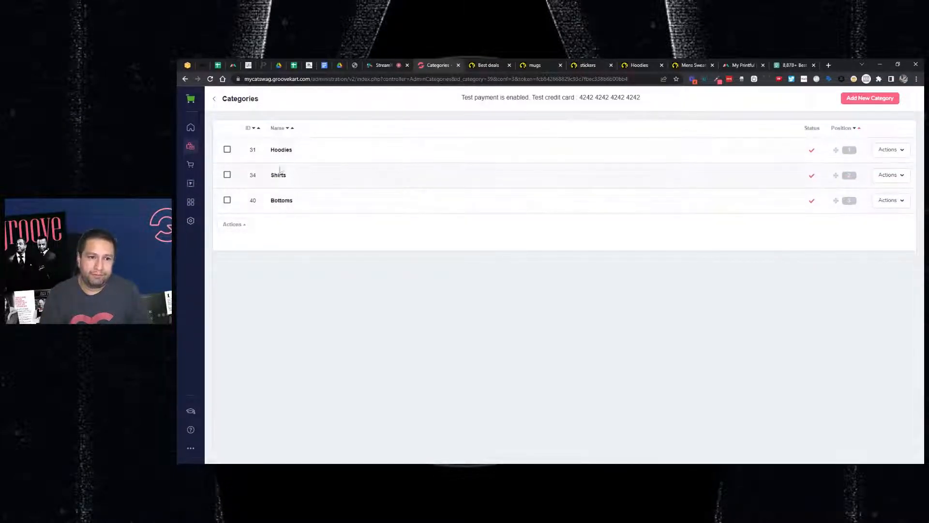
Return to the main category list and delete Mens Clothing, using the recommended option for its associated products.
click(214, 99)
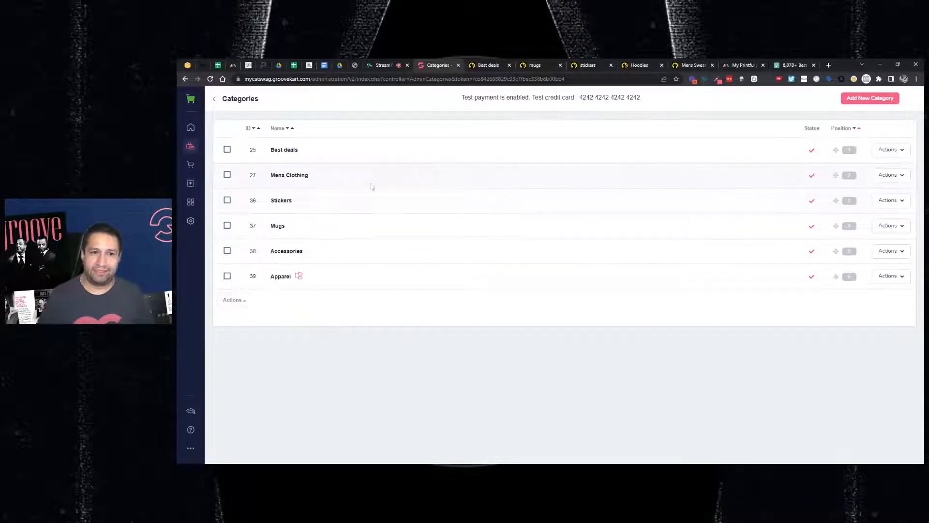
click(889, 175)
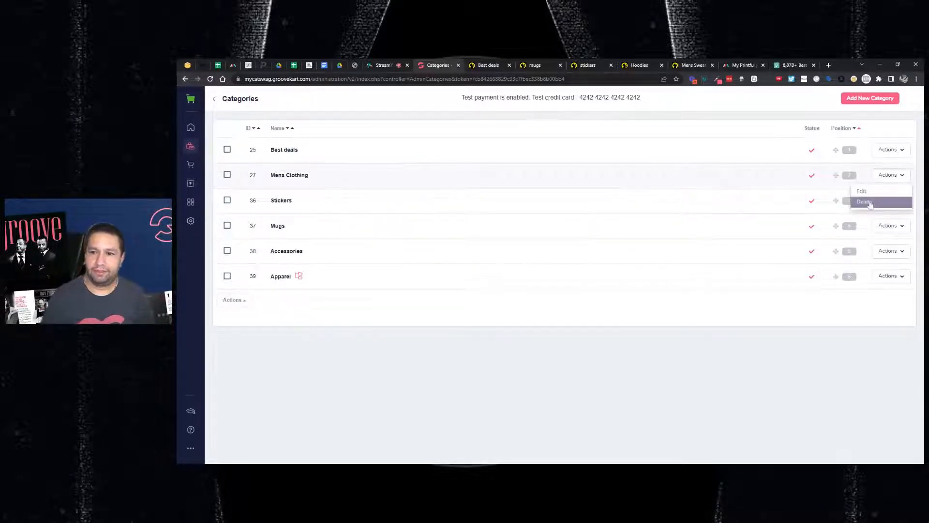
click(870, 204)
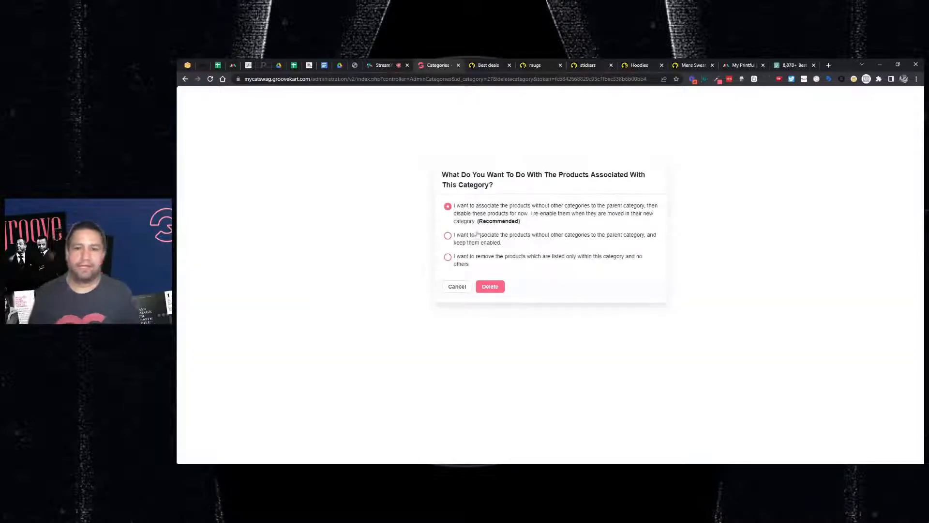
click(493, 287)
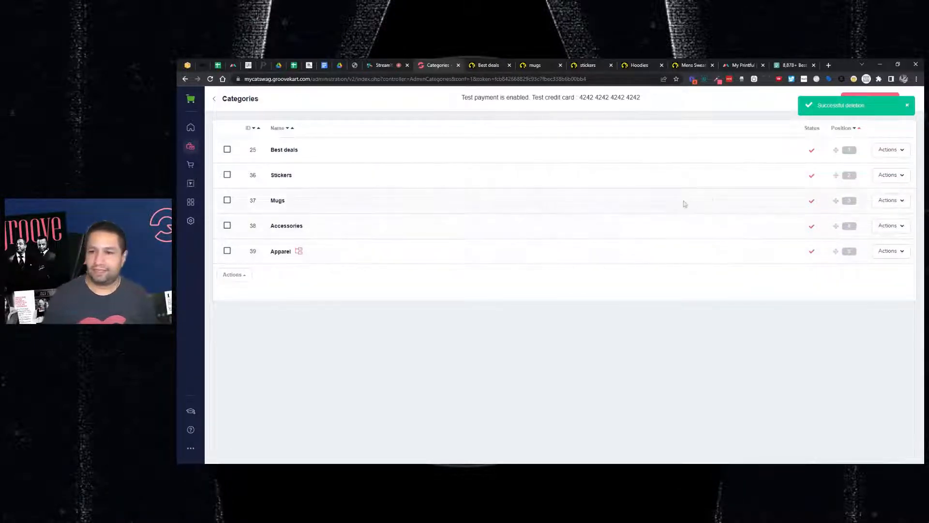
Change the parent category of the Stickers category to Accessories and save it.
click(891, 180)
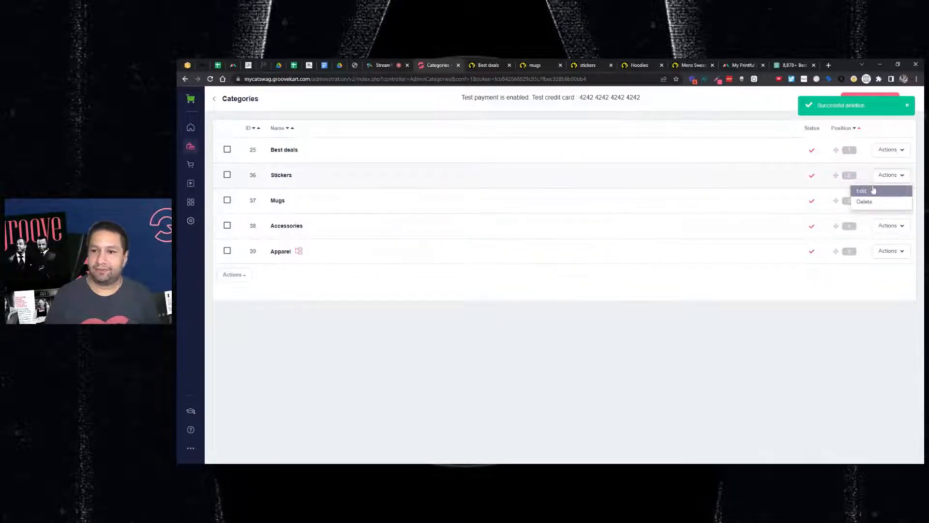
click(871, 190)
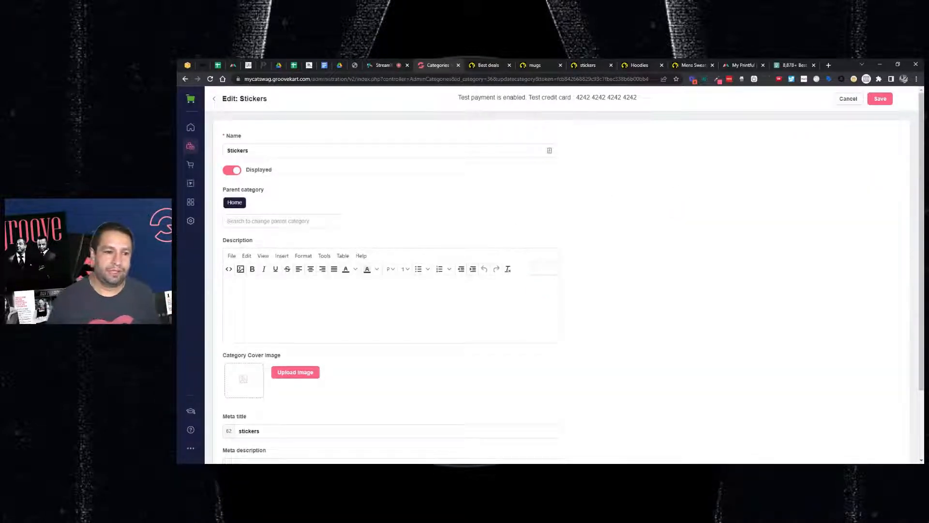
text(acc)
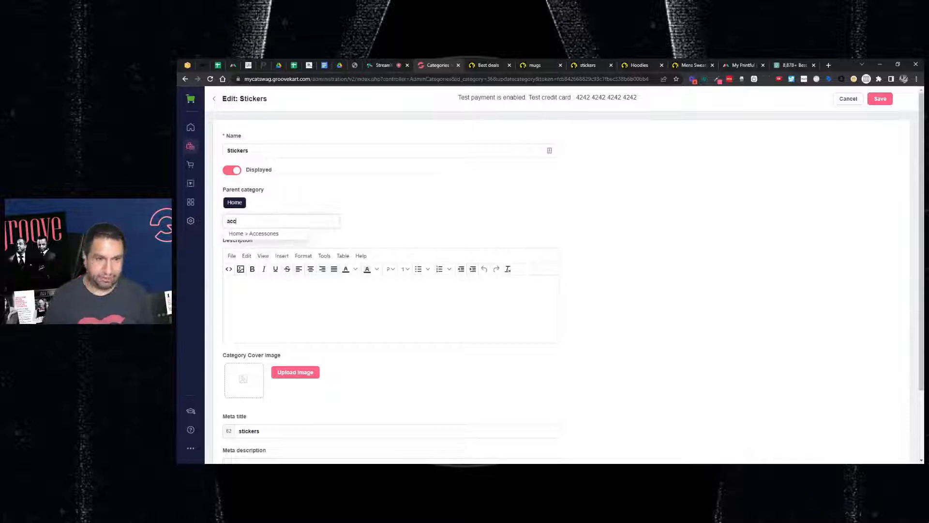
click(290, 234)
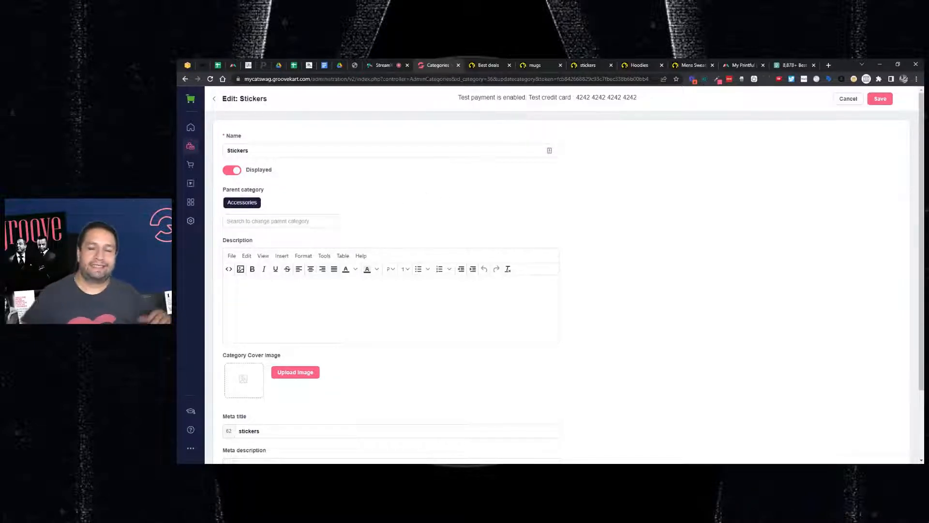
scroll(416, 204, down, 2)
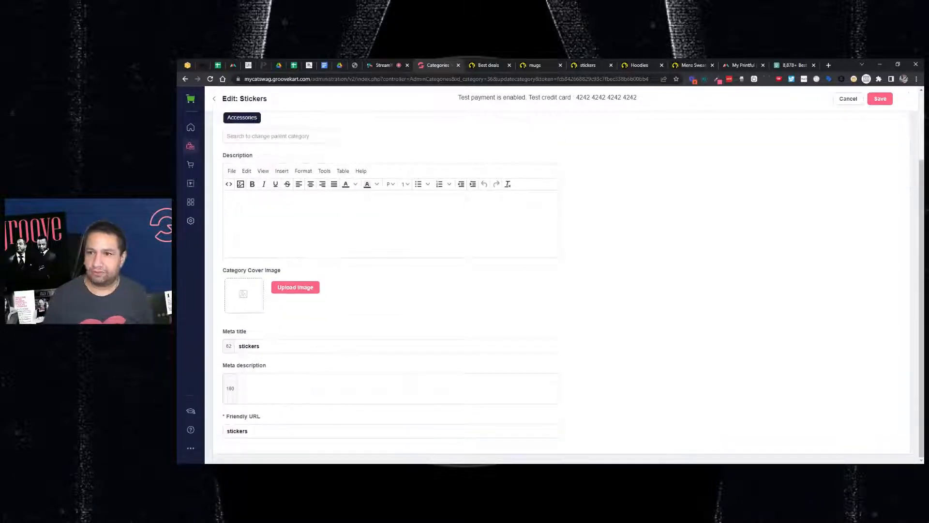
click(892, 98)
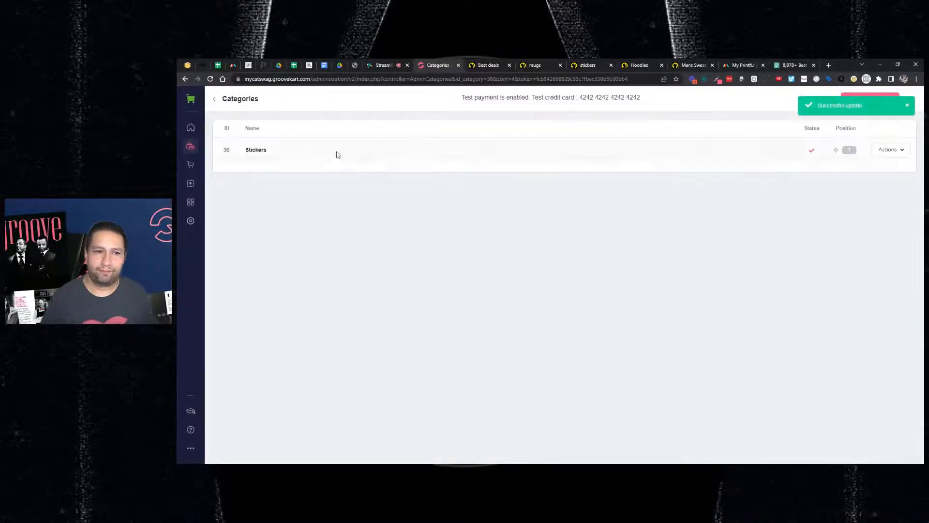
Return to the main category list, open Mugs for editing and set its parent category to Accessories.
click(214, 103)
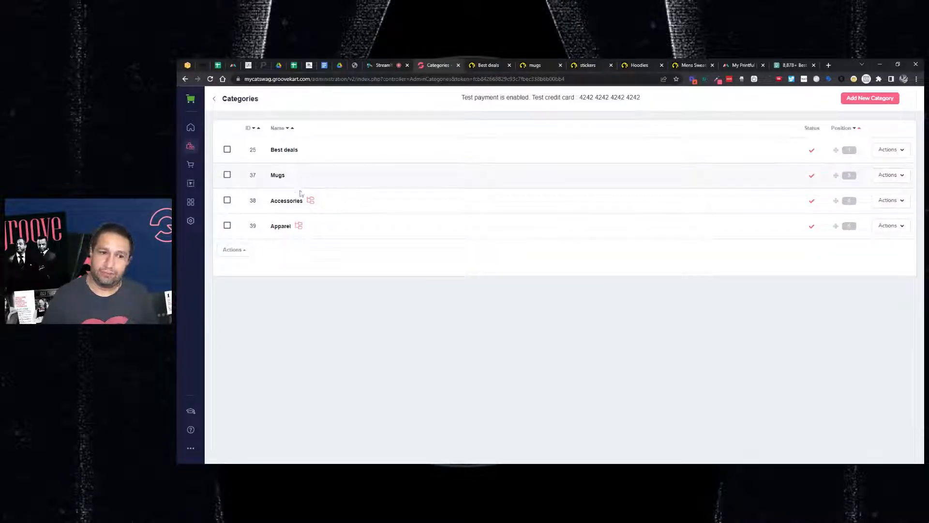
click(893, 175)
click(874, 191)
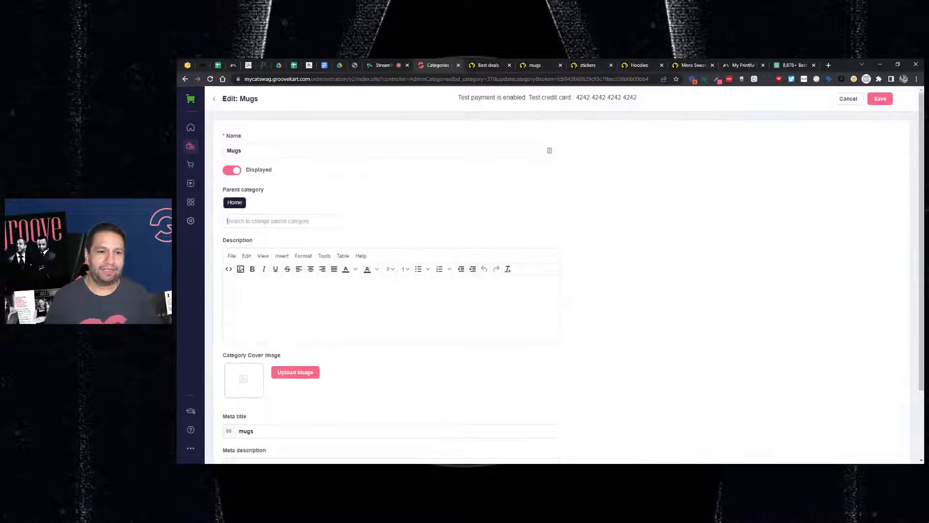
text(acc)
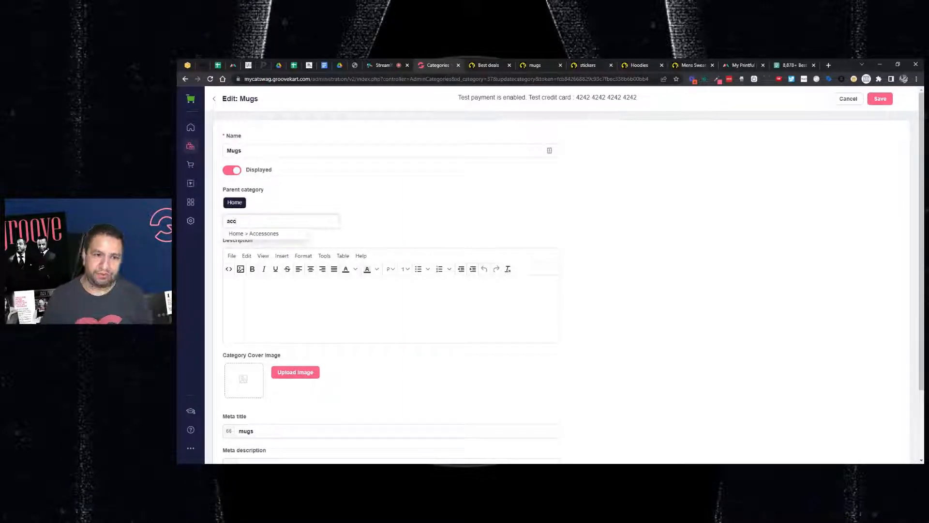
click(272, 234)
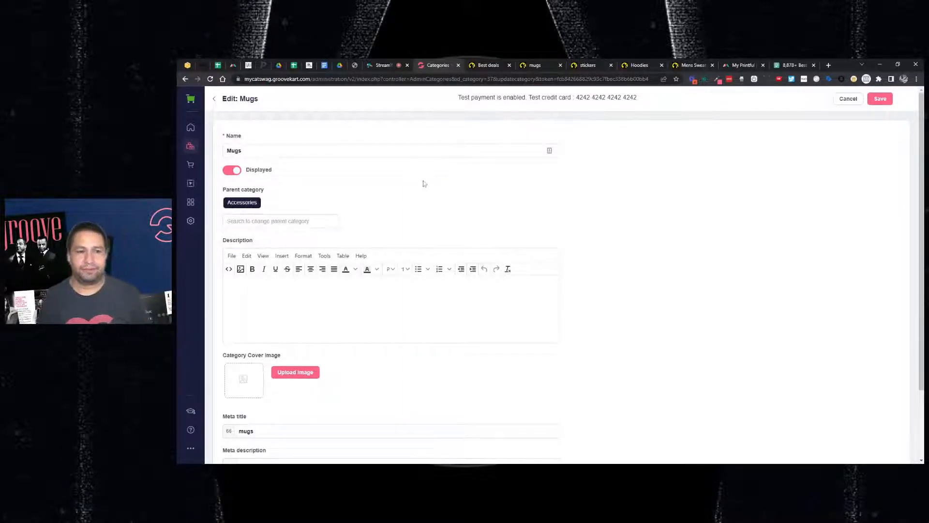
Save the Mugs category with its new parent and go back to the main category list.
scroll(425, 184, down, 1)
scroll(517, 179, up, 1)
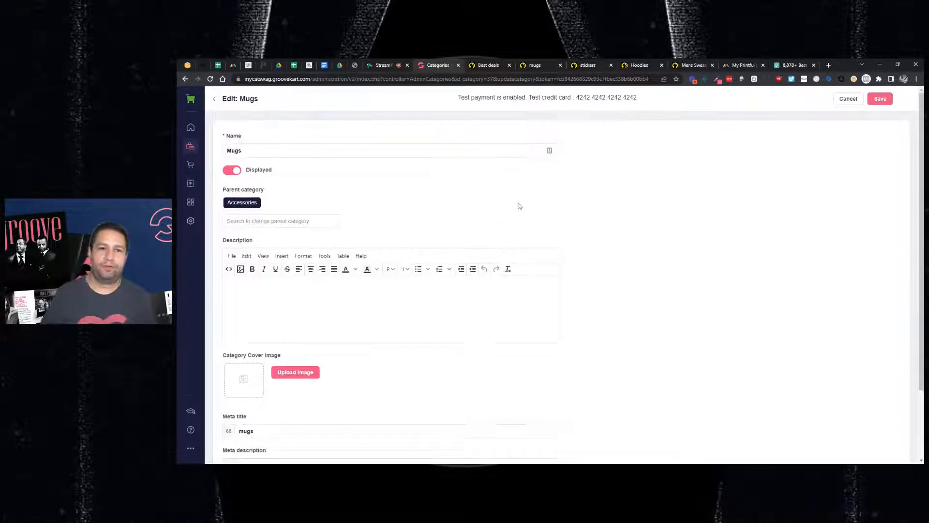
scroll(479, 217, down, 3)
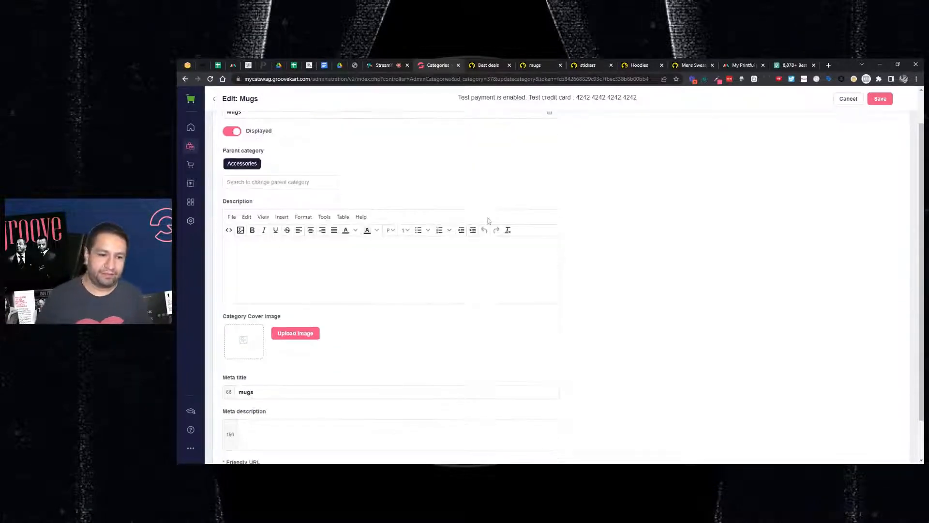
scroll(546, 198, up, 3)
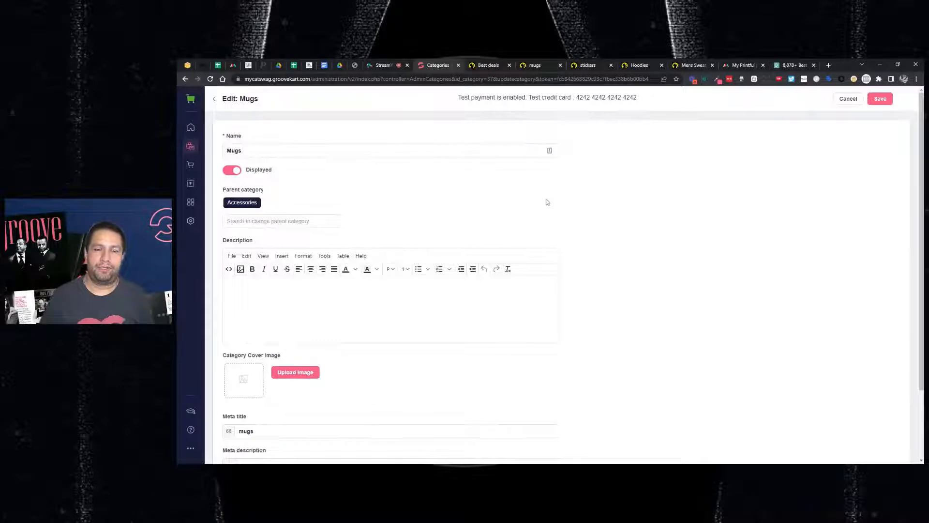
scroll(607, 204, down, 3)
scroll(608, 205, up, 3)
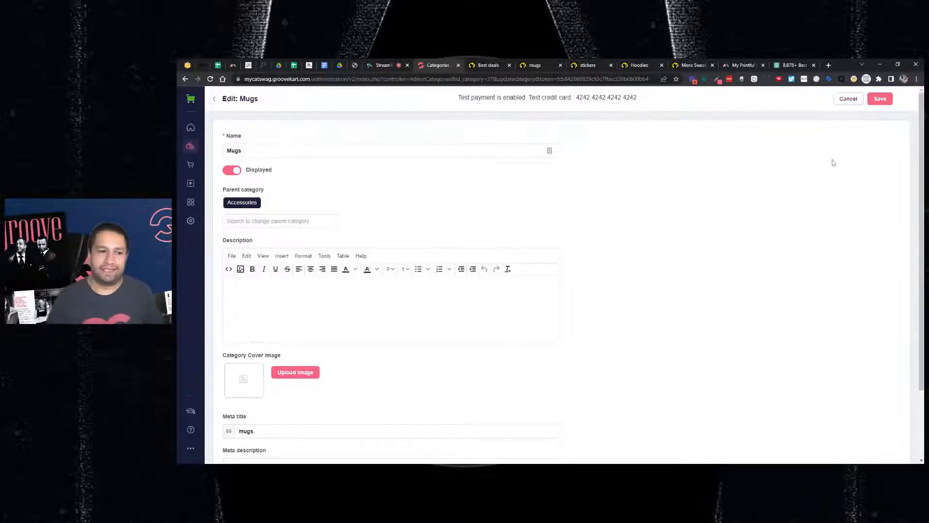
scroll(833, 161, down, 3)
scroll(831, 157, up, 3)
scroll(401, 174, down, 3)
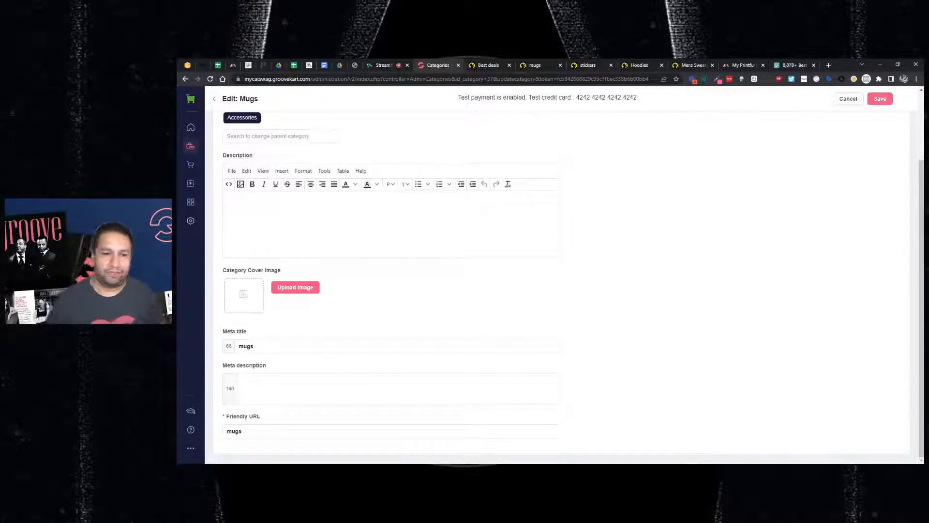
scroll(498, 228, up, 2)
scroll(435, 213, down, 1)
scroll(366, 204, up, 1)
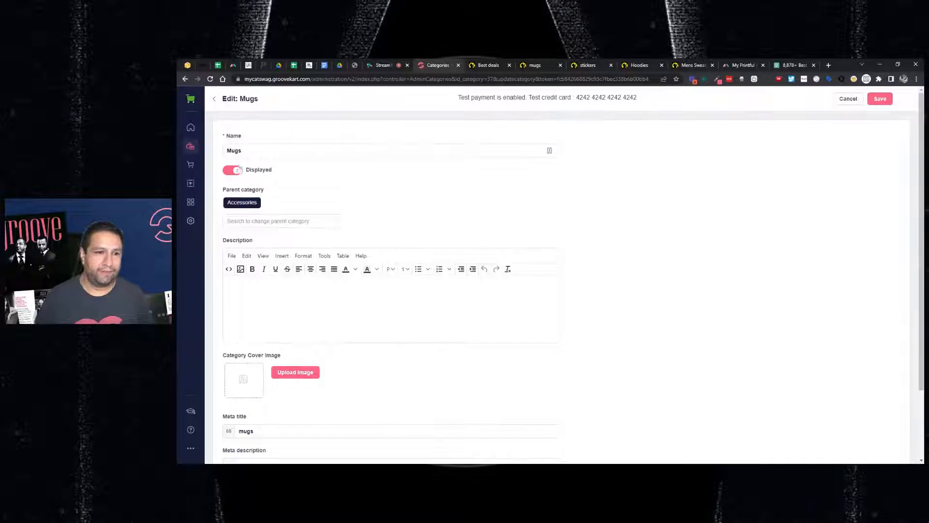
click(891, 102)
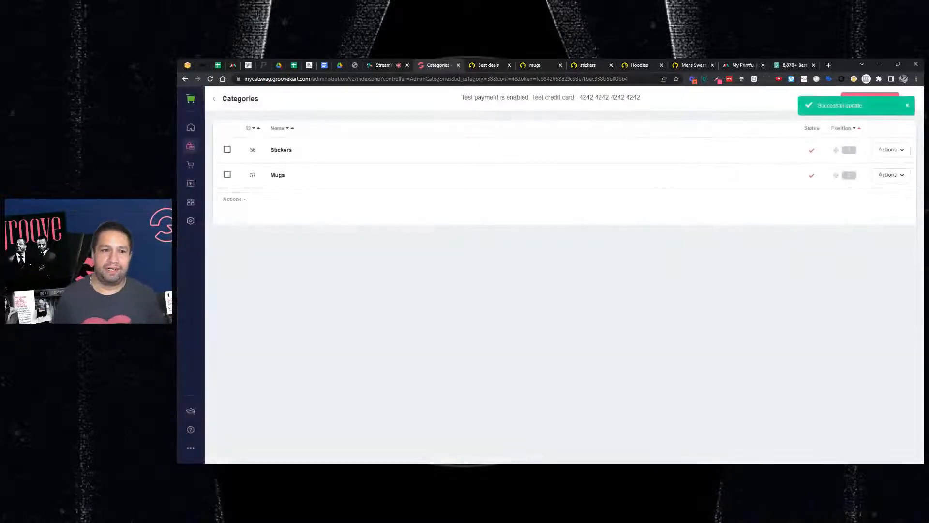
click(215, 98)
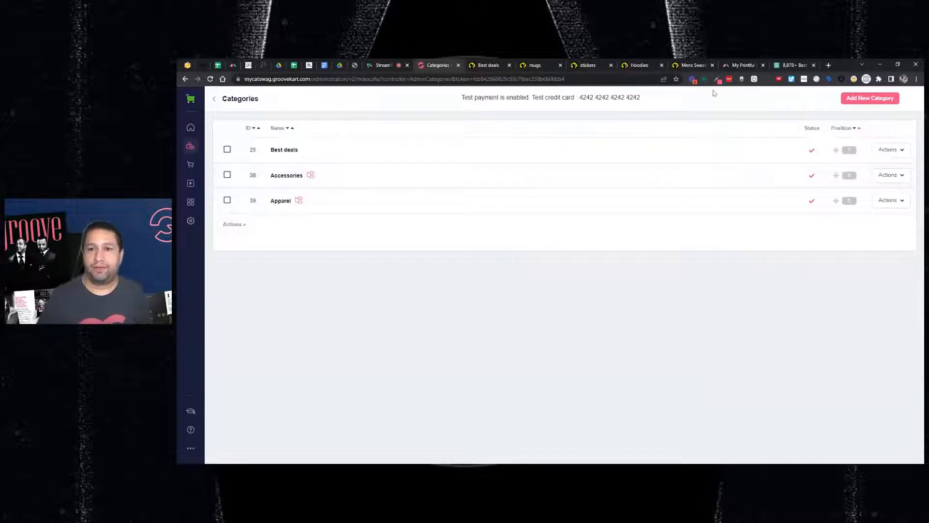
Switch to the Printful dashboard and open the product catalog.
click(732, 66)
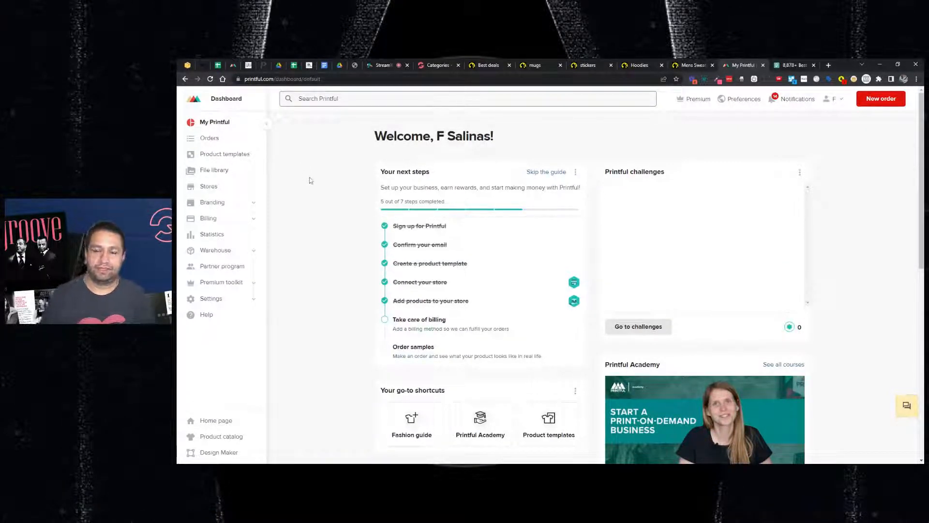
scroll(302, 186, down, 1)
scroll(303, 187, up, 1)
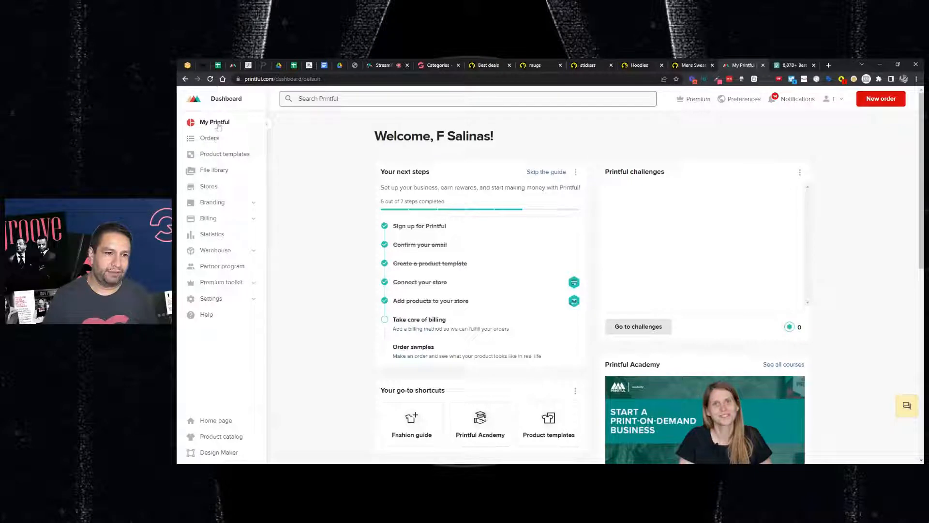
click(221, 437)
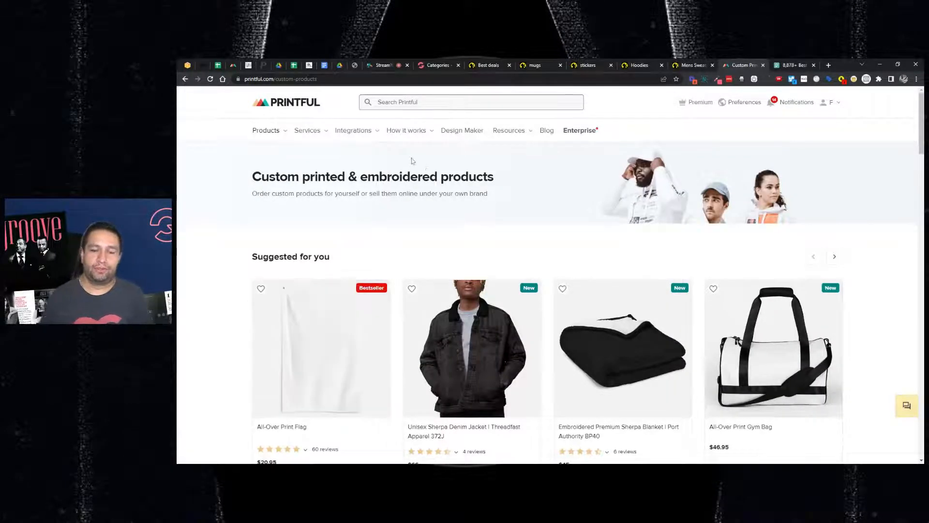
Examine the catalog's suggested products and shop-by categories, and return to the Printful dashboard.
scroll(429, 182, down, 5)
scroll(429, 182, down, 3)
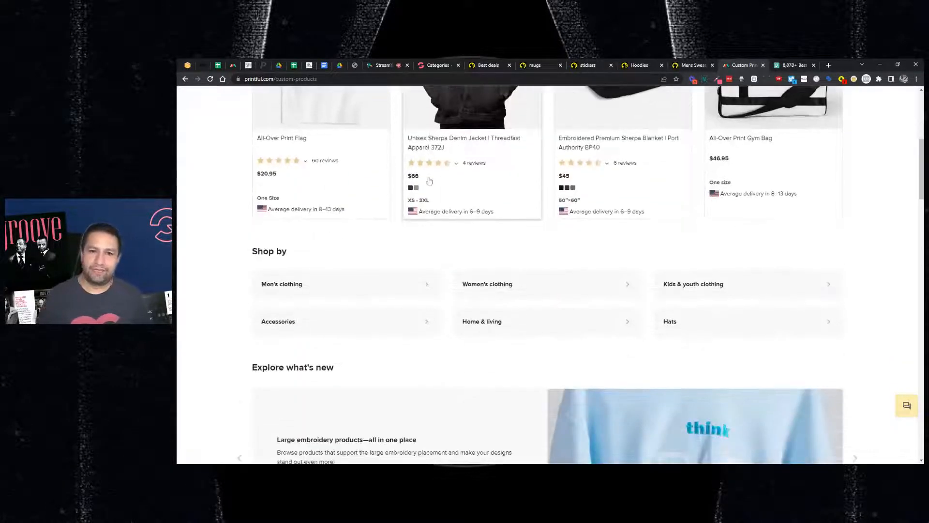
scroll(494, 170, up, 5)
scroll(575, 177, down, 2)
scroll(575, 176, down, 5)
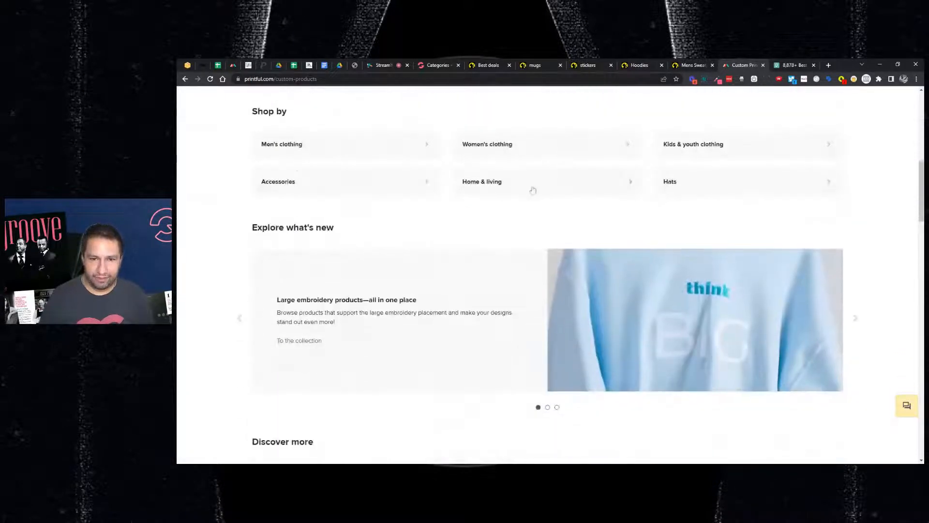
scroll(307, 165, up, 1)
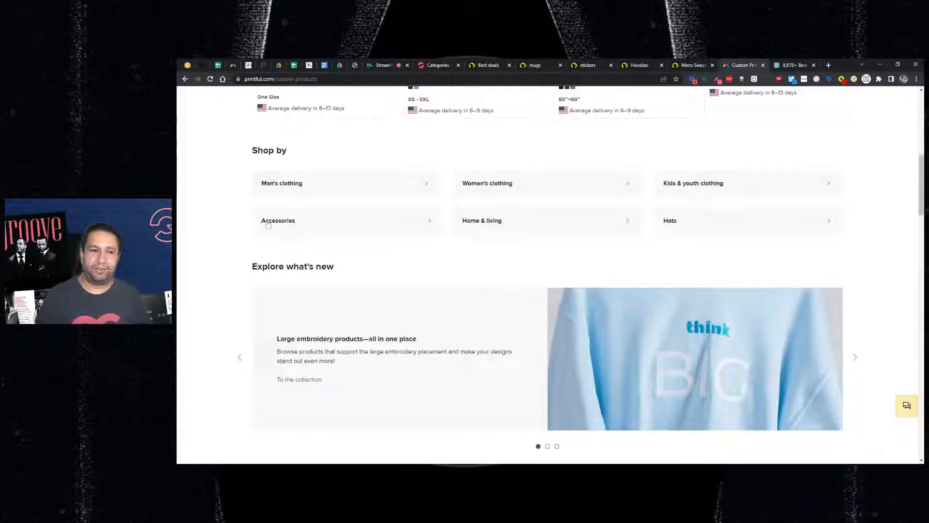
scroll(557, 214, up, 4)
scroll(559, 214, up, 4)
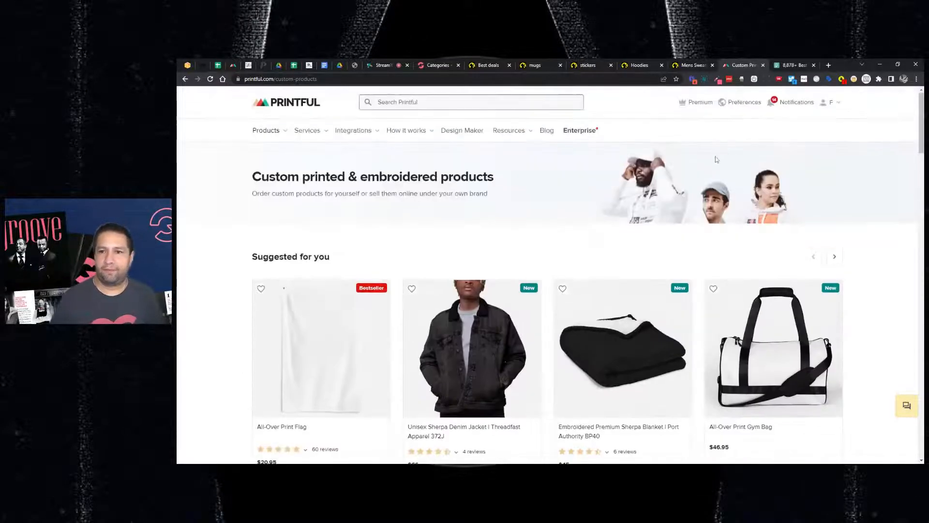
mouse_move(827, 108)
click(807, 126)
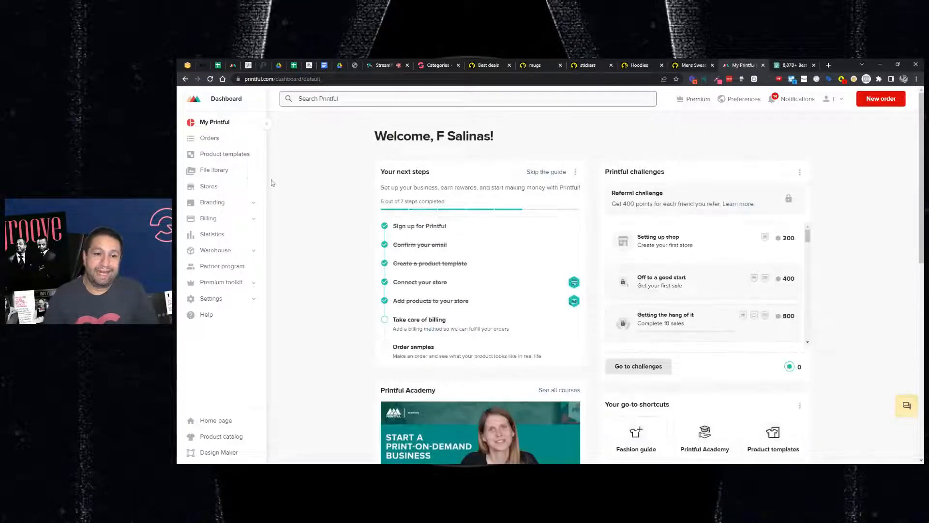
Open Printful's product templates and start creating a new one to reach its product categories.
click(234, 156)
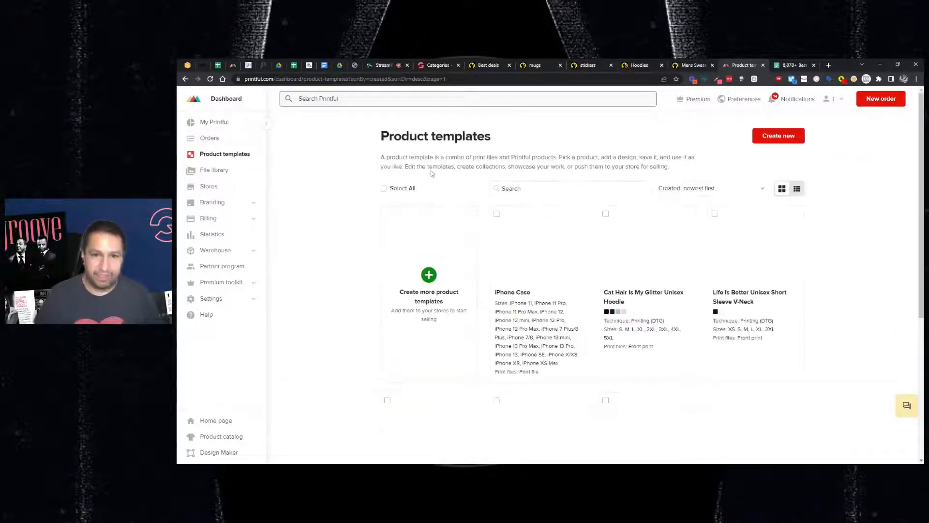
click(777, 136)
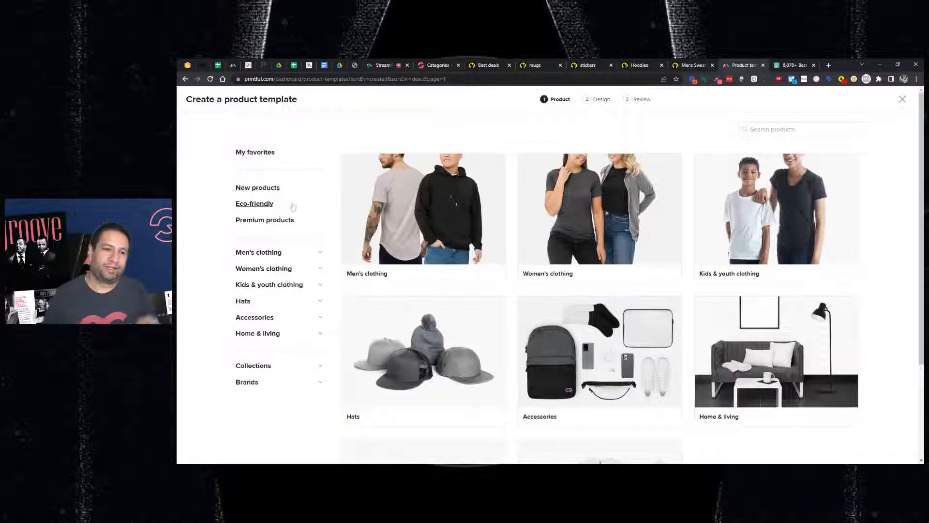
scroll(276, 257, down, 1)
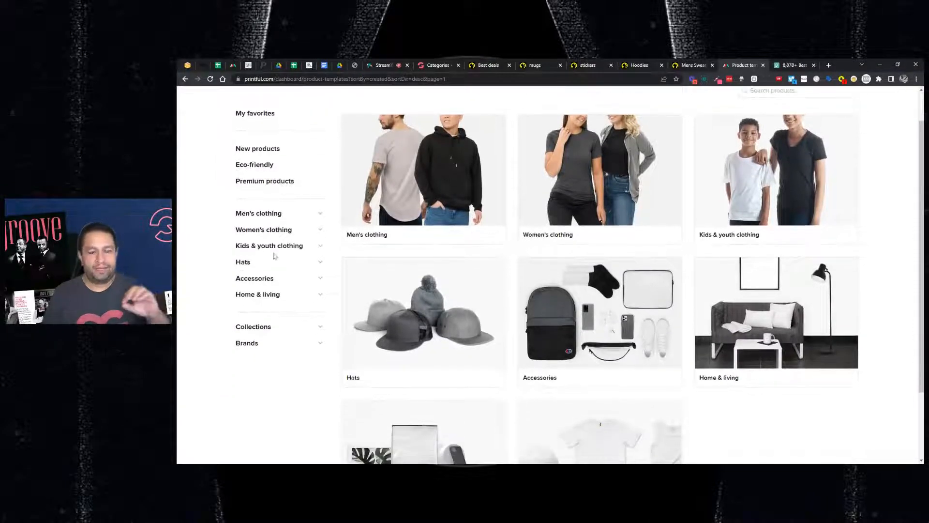
Examine the subcategories offered under Men's clothing, Women's clothing and Kids & youth clothing.
click(321, 214)
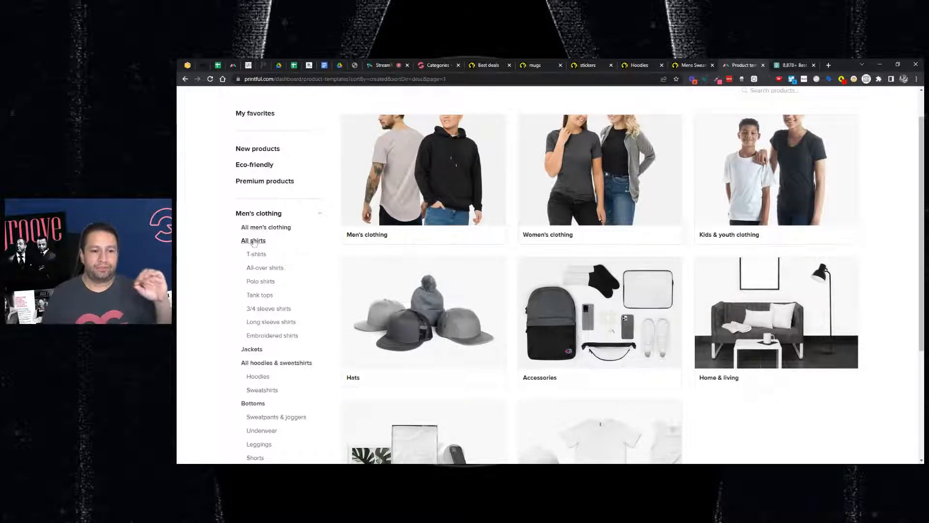
scroll(259, 293, down, 1)
scroll(253, 314, down, 2)
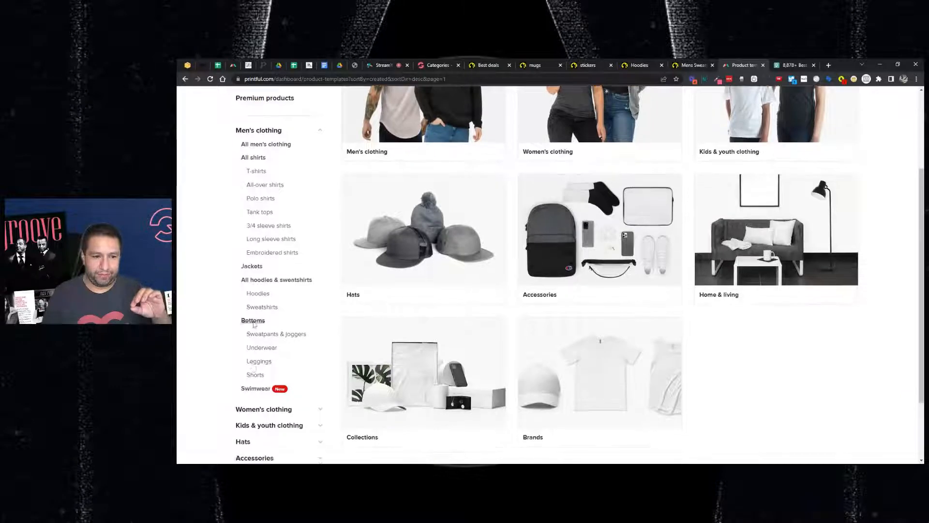
scroll(252, 335, down, 1)
click(259, 327)
scroll(274, 324, down, 1)
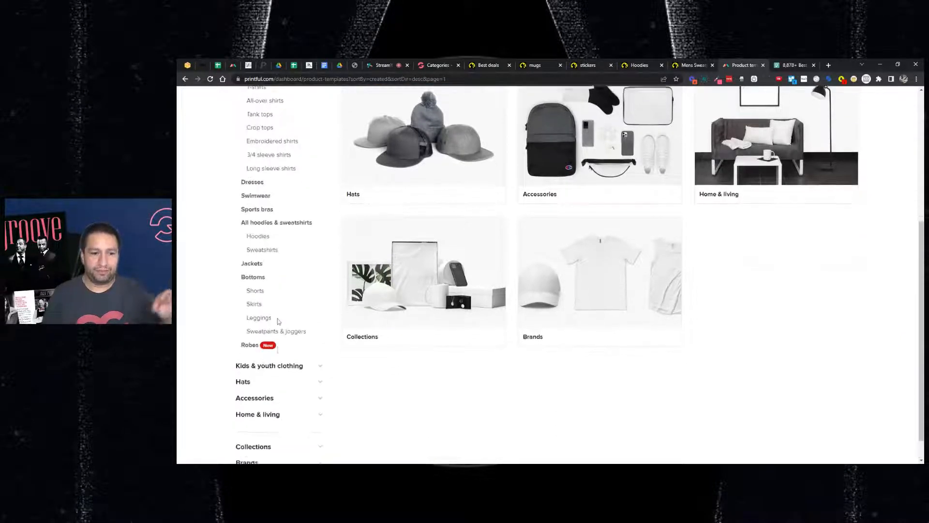
click(262, 337)
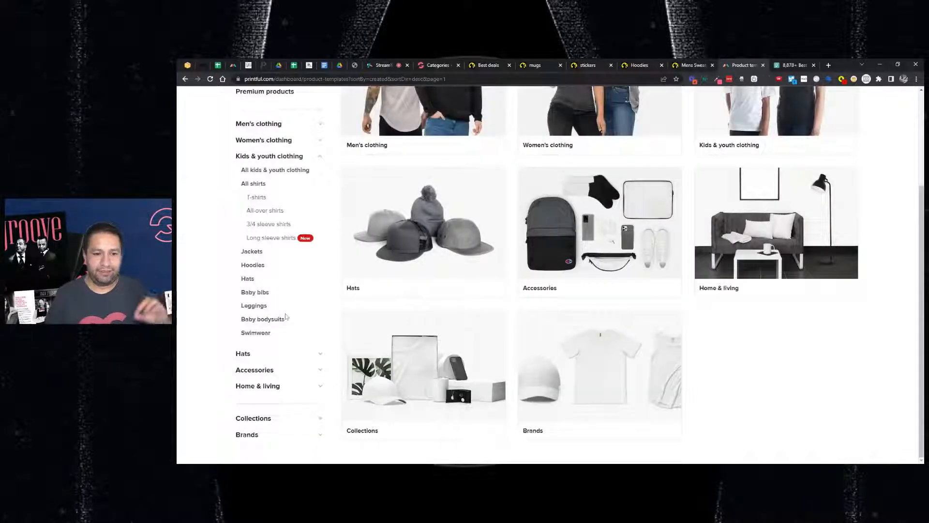
Examine the subcategories under Hats and Accessories, including bags, phone cases, footwear and jewelry.
click(243, 354)
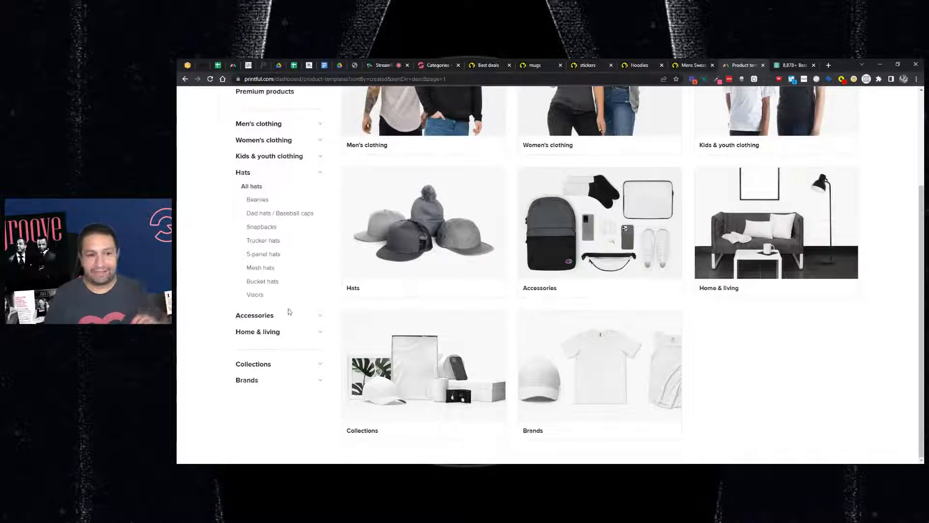
click(284, 322)
scroll(299, 306, up, 1)
scroll(299, 303, down, 3)
scroll(300, 299, down, 1)
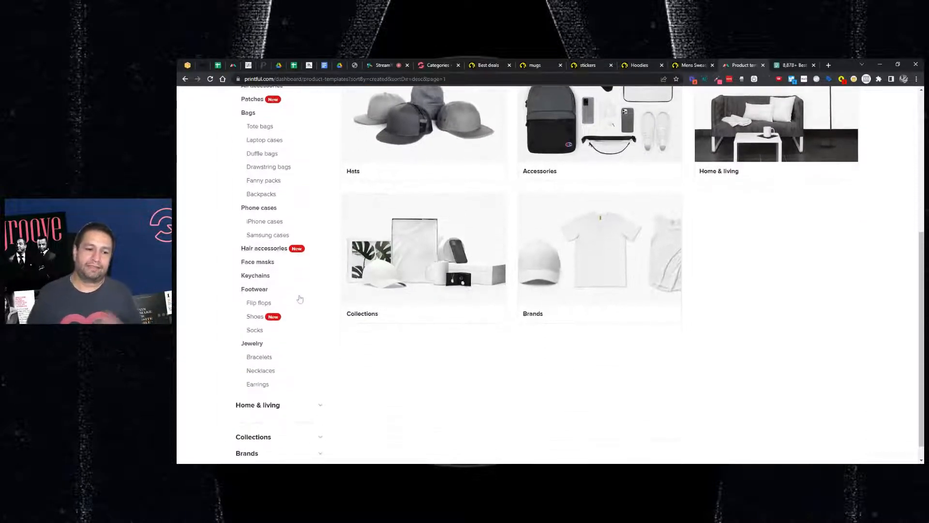
scroll(300, 298, up, 2)
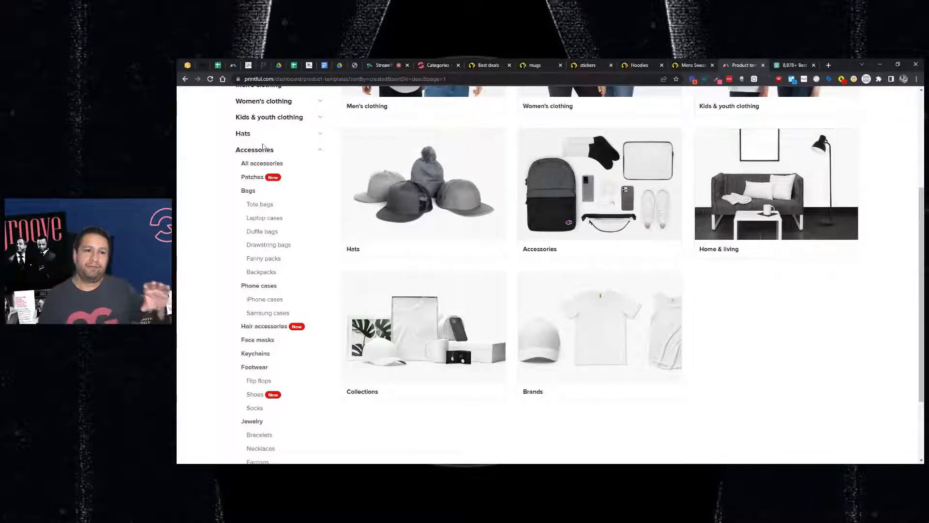
scroll(259, 136, down, 2)
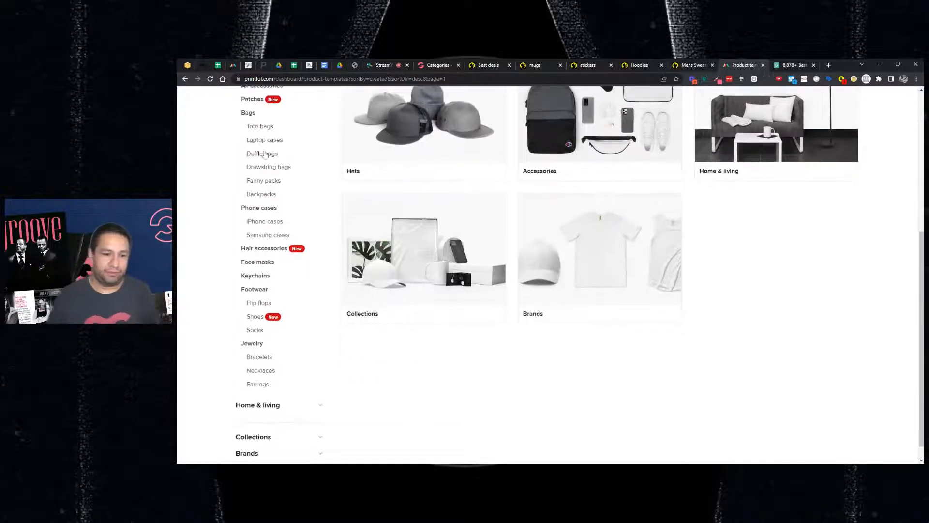
Compare the Home & living subcategories with those listed under Accessories.
click(258, 386)
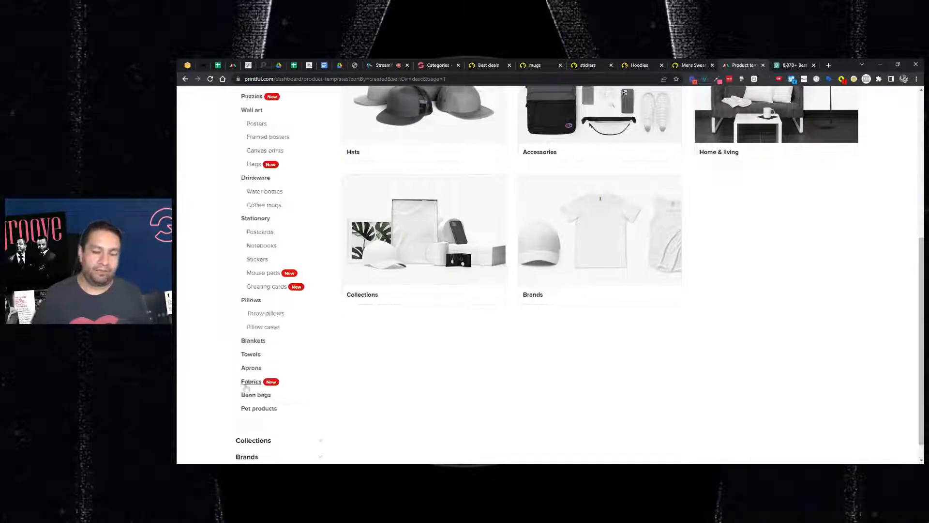
scroll(290, 290, up, 2)
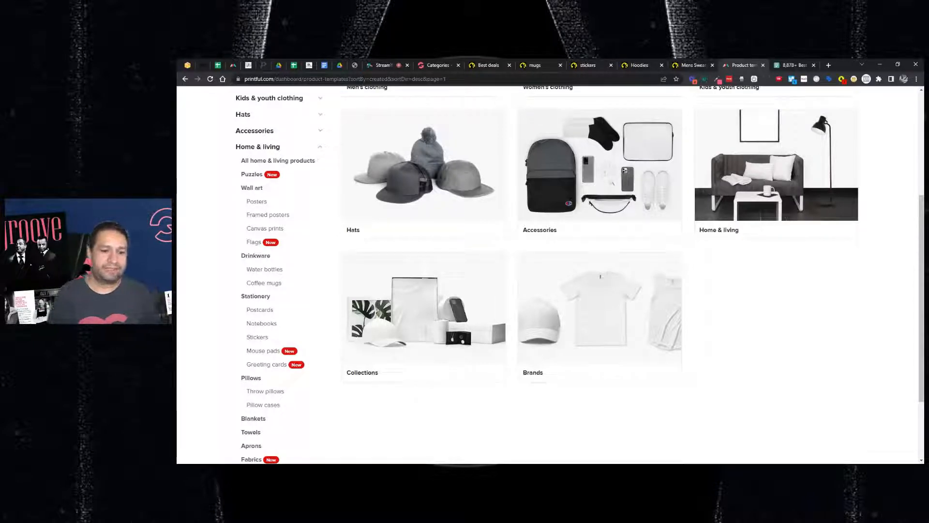
scroll(291, 271, up, 1)
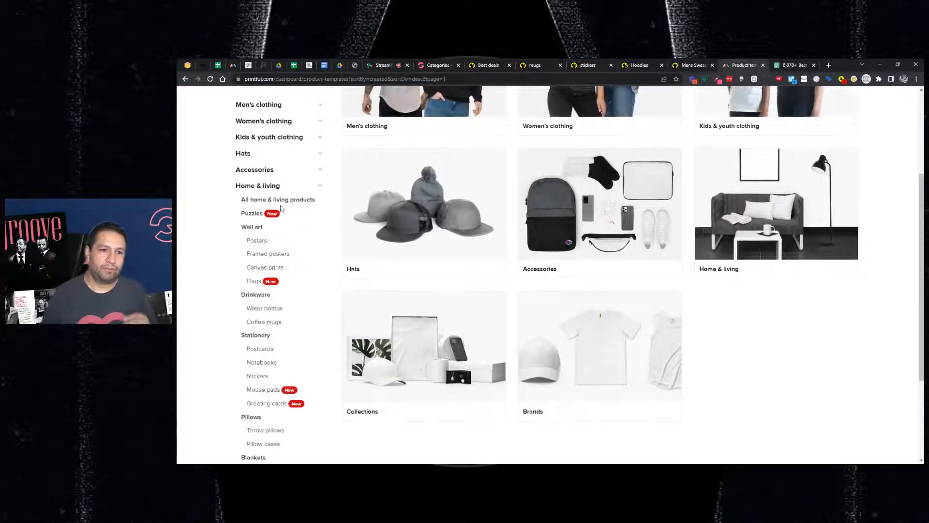
click(264, 169)
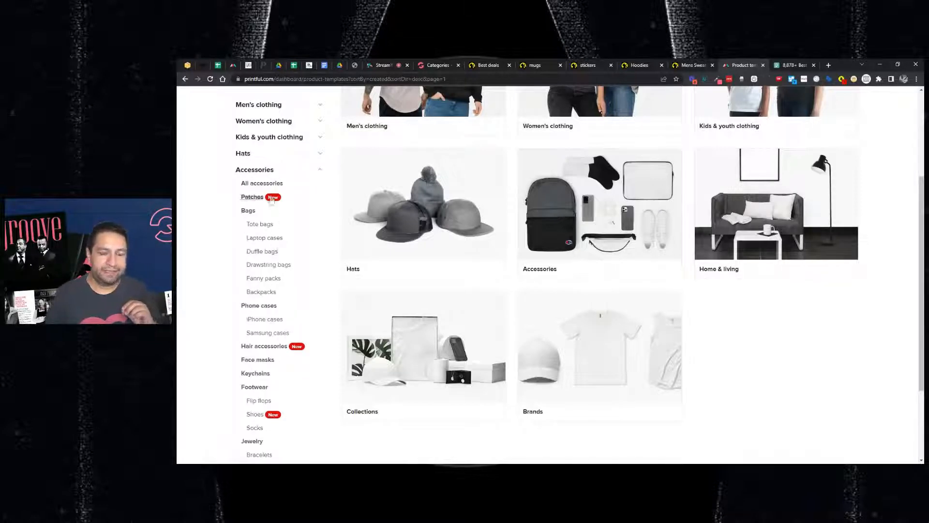
scroll(272, 206, down, 1)
scroll(272, 206, down, 2)
scroll(272, 290, up, 1)
scroll(273, 306, down, 1)
Expand Home & living again and review its wall art, drinkware, stationery and pillow subcategories.
click(261, 385)
scroll(287, 344, down, 1)
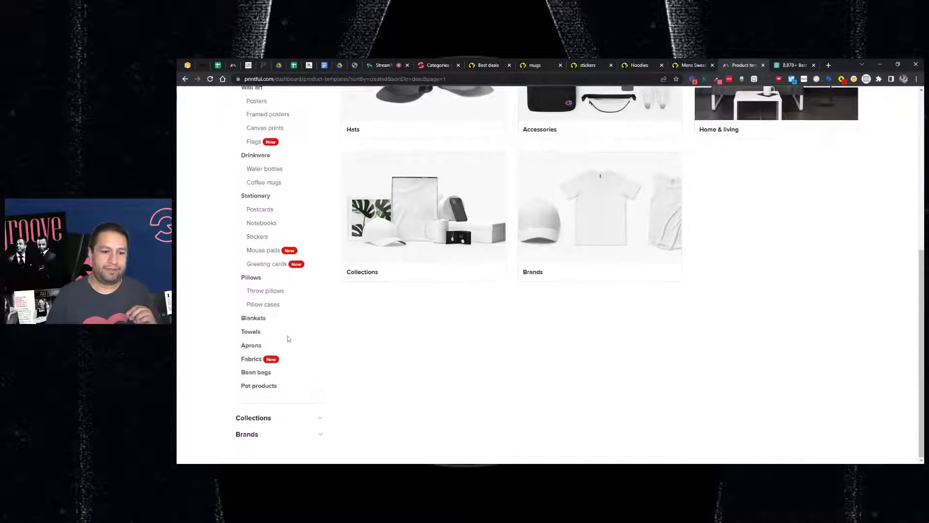
scroll(264, 256, up, 3)
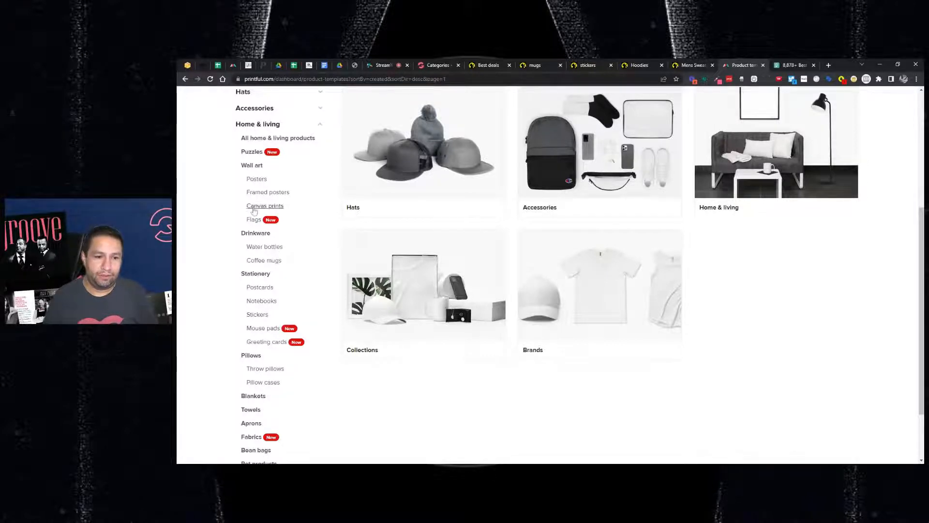
scroll(248, 209, down, 1)
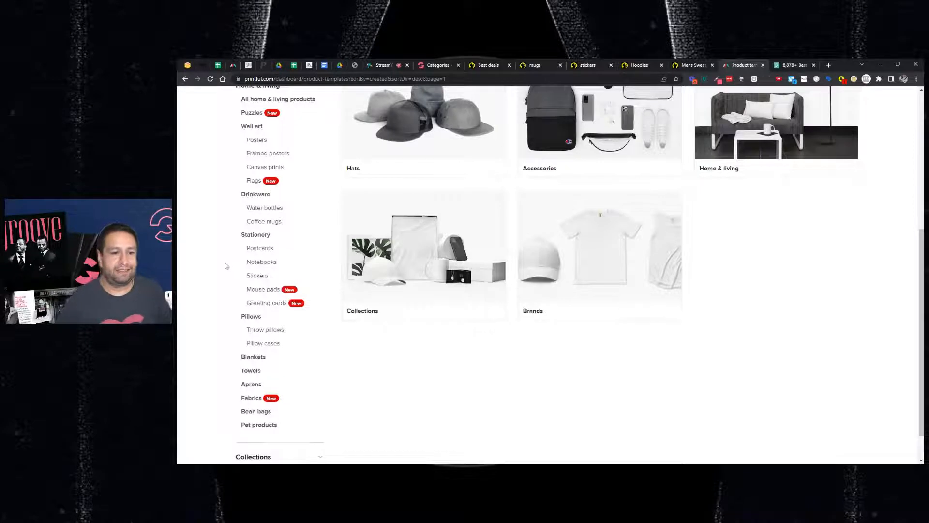
scroll(223, 269, down, 1)
scroll(203, 269, up, 2)
scroll(203, 270, up, 2)
scroll(207, 264, down, 1)
scroll(213, 256, up, 1)
Expand Accessories again and review its full list of subcategories.
click(256, 192)
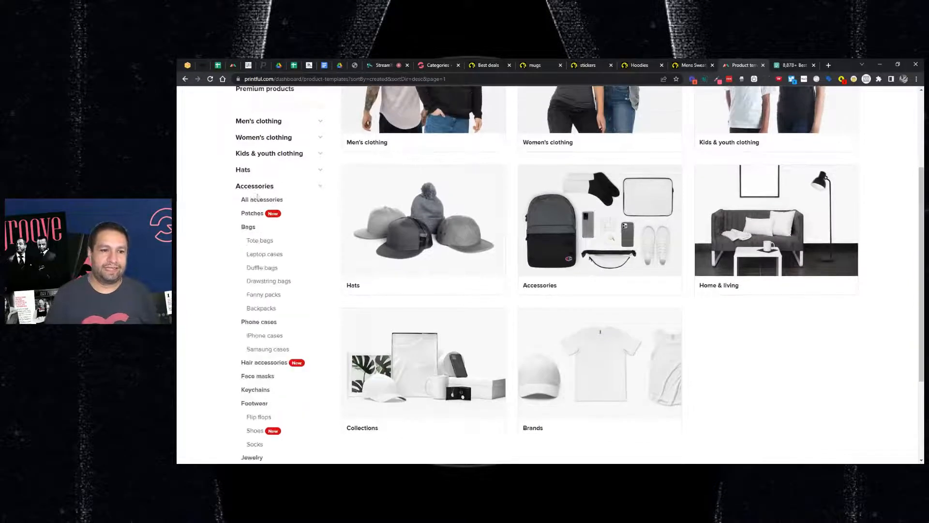
scroll(270, 244, down, 1)
scroll(270, 250, down, 1)
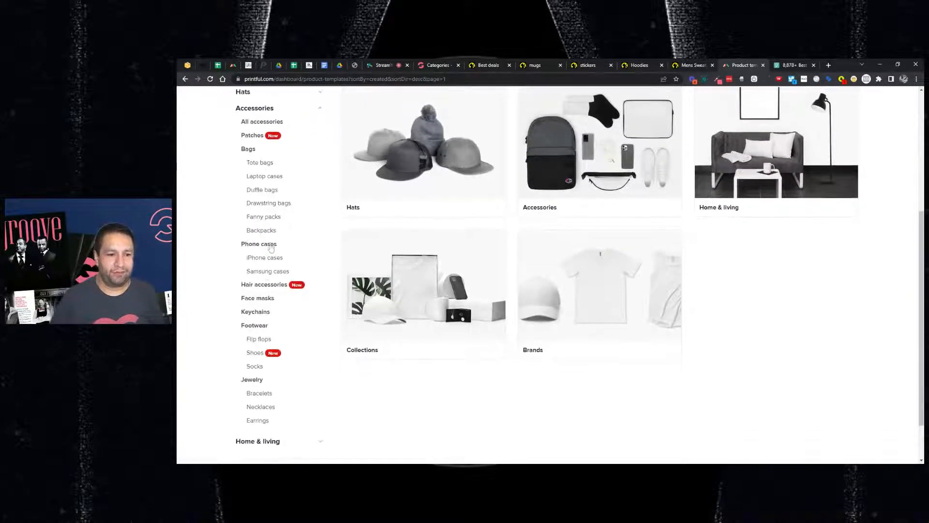
scroll(248, 299, down, 1)
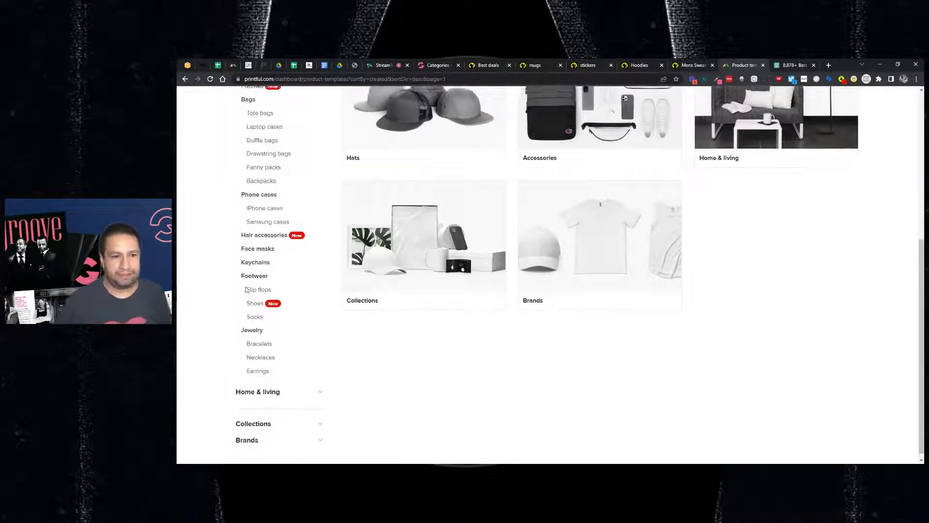
scroll(249, 291, up, 2)
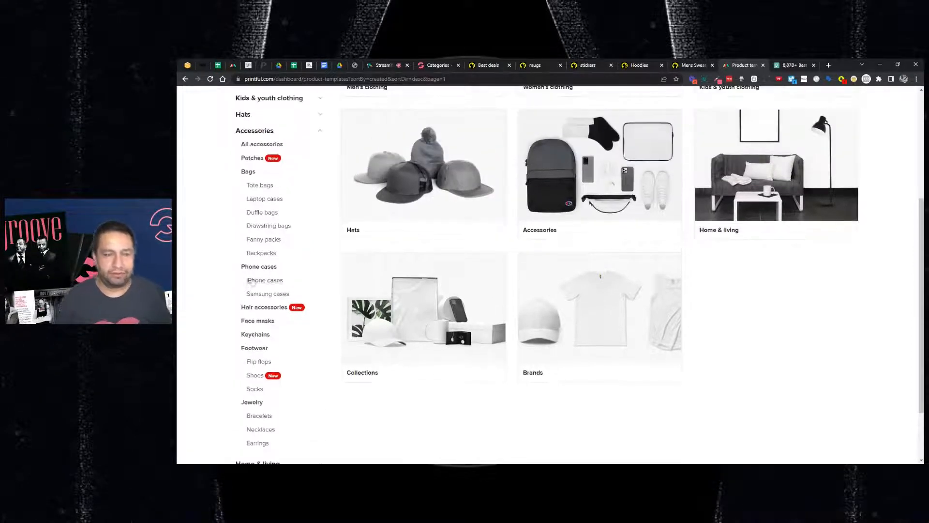
Check the GrooveKart category list against Printful's Accessories subcategories.
click(437, 69)
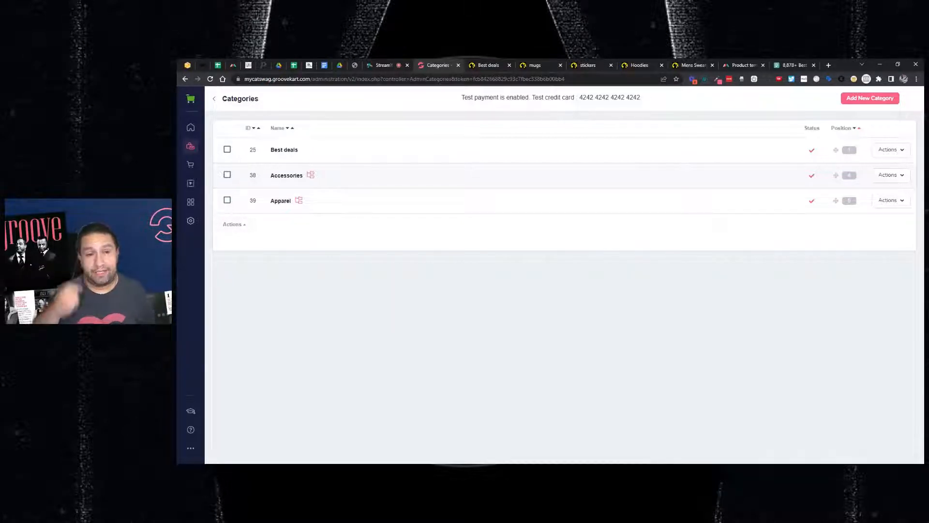
click(741, 65)
scroll(285, 263, down, 2)
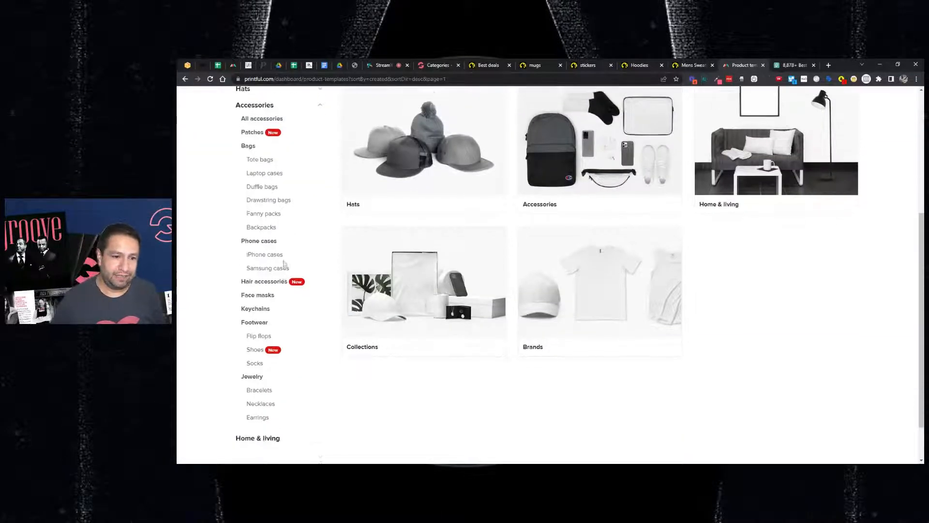
scroll(284, 262, up, 2)
scroll(284, 262, down, 3)
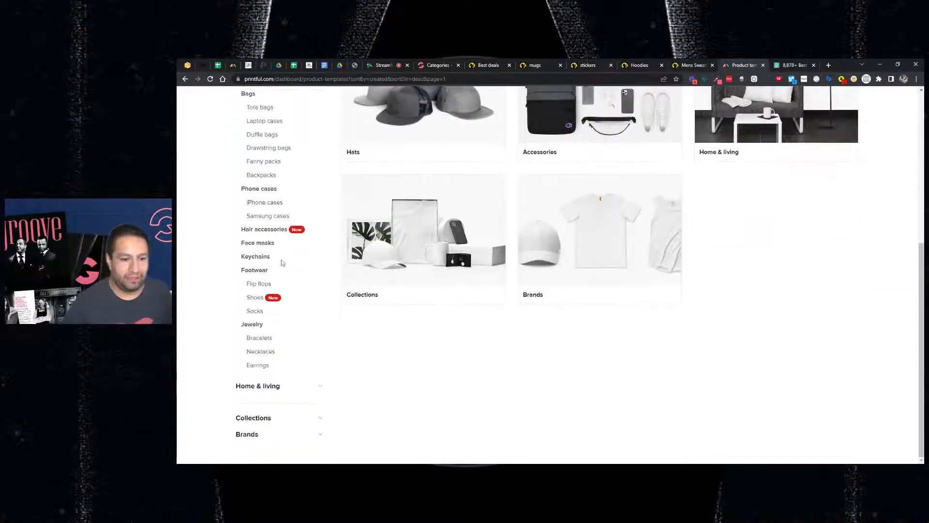
scroll(284, 261, up, 2)
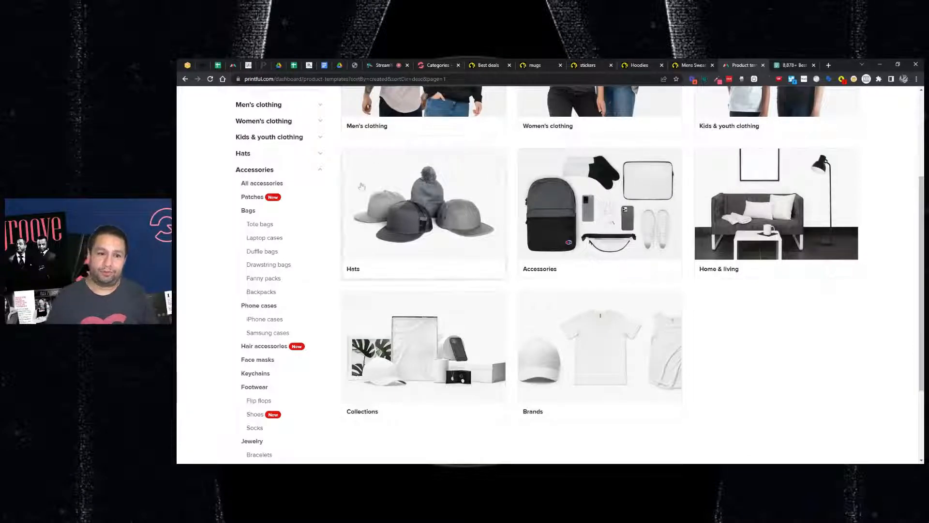
scroll(287, 264, down, 1)
scroll(276, 284, up, 2)
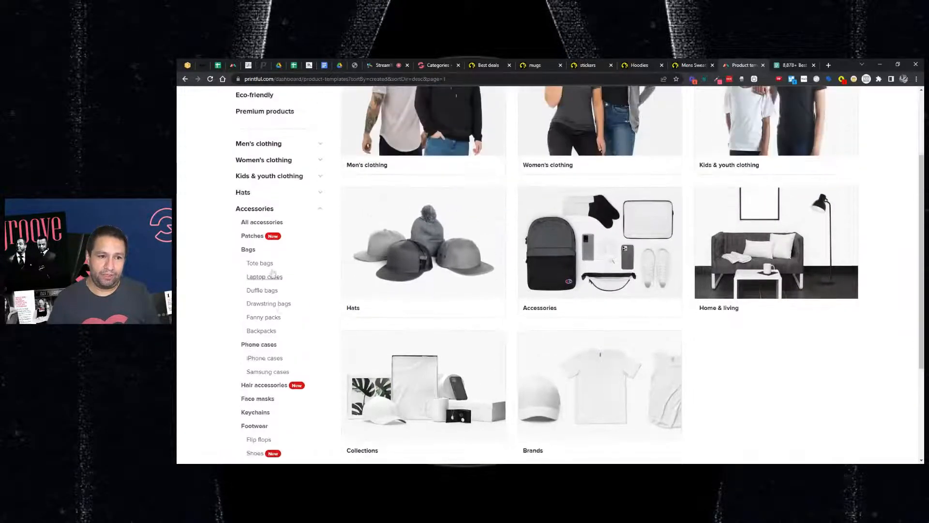
Switch to the GrooveKart categories, start a new category named Home & Living and copy its name.
click(437, 68)
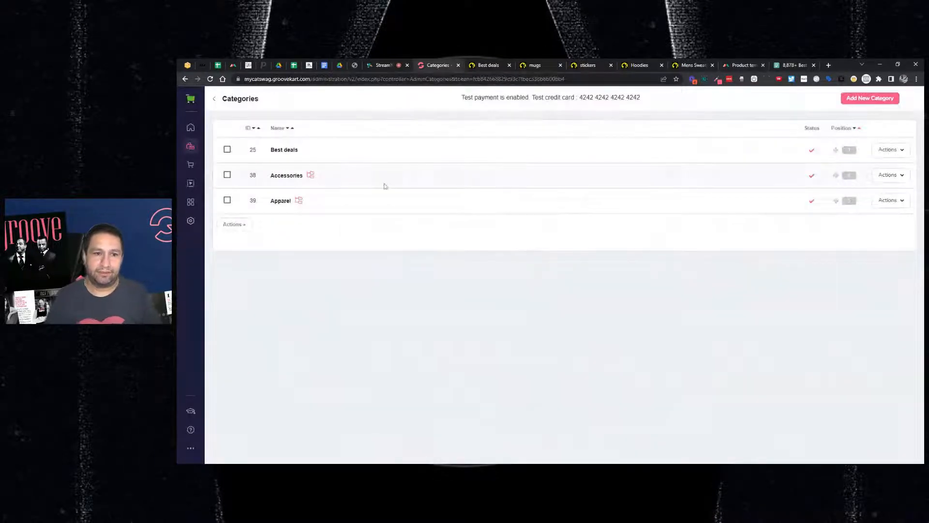
click(855, 105)
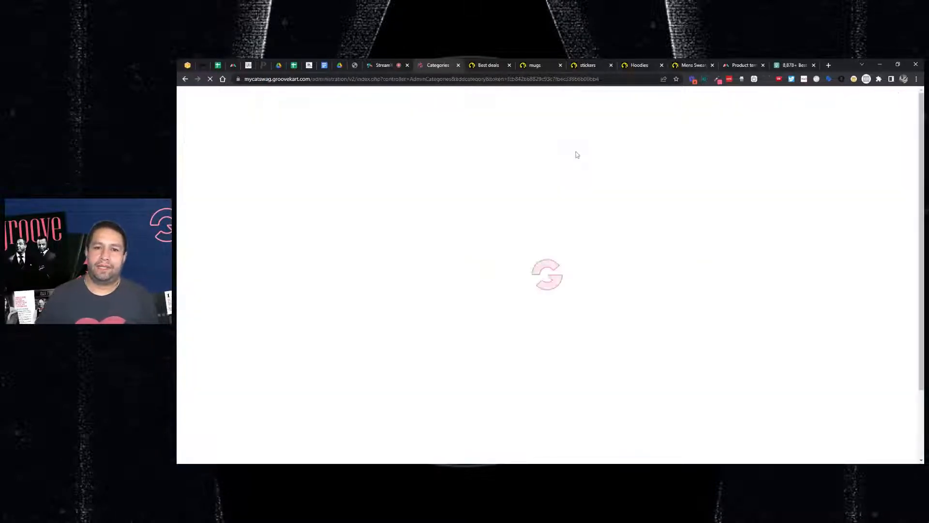
click(391, 150)
text(HOme)
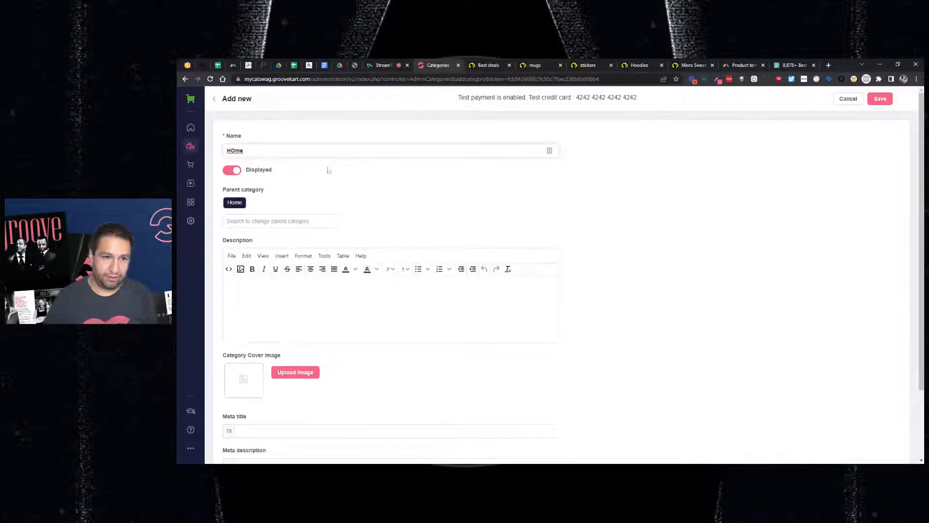
click(309, 175)
key(ctrl+shift+Left)
key(ctrl+shift+Left)
key(ctrl+shift+Left)
key(ctrl+c)
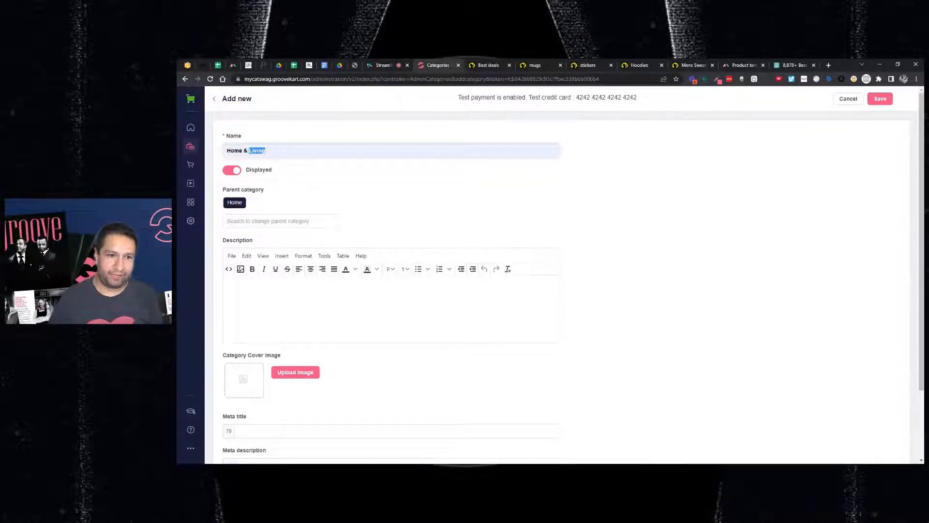
Set the new category's meta title to Home & Living and save the category.
click(413, 193)
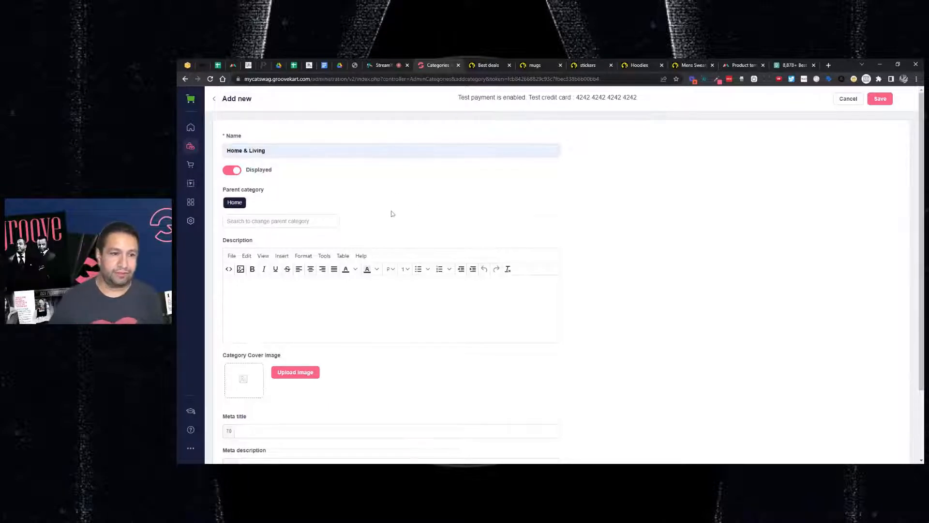
scroll(392, 213, down, 2)
key(ctrl+v)
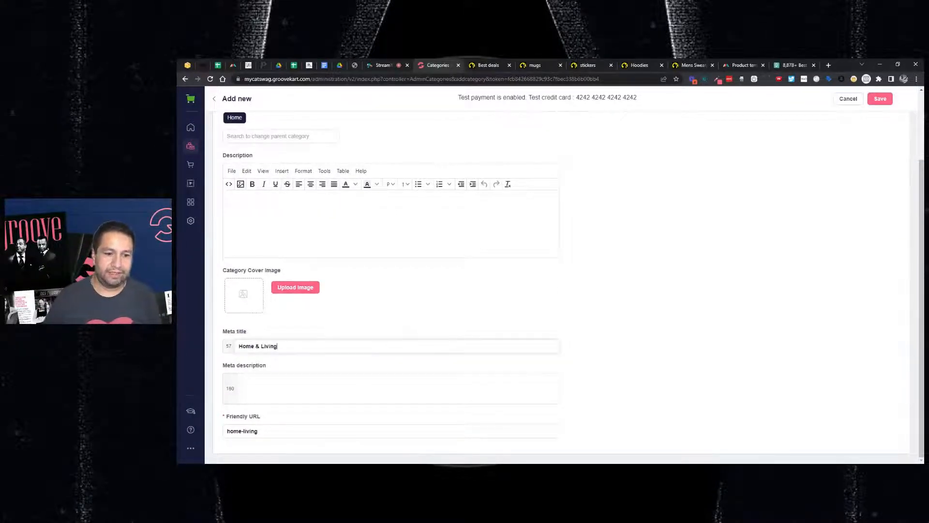
scroll(878, 204, up, 2)
click(881, 101)
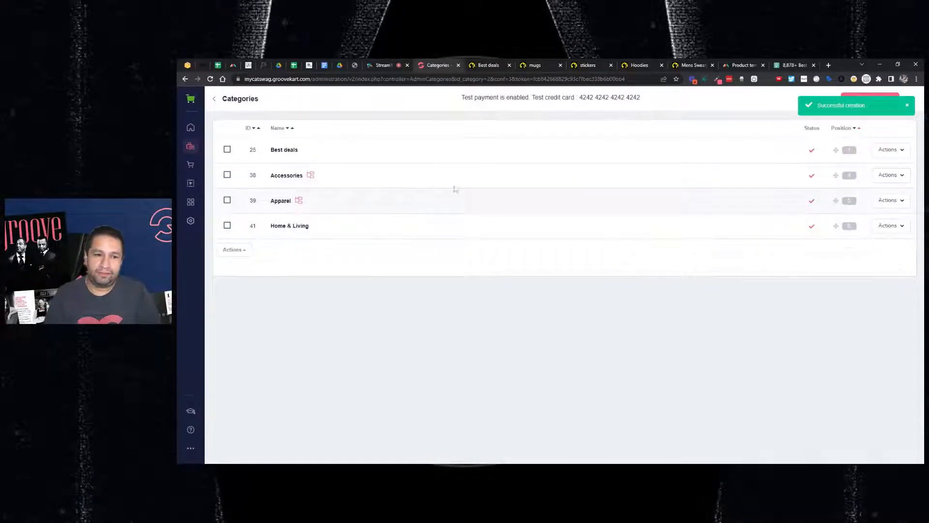
Change the parent category of Mugs, currently under Accessories, to Home & Living and save it.
click(878, 176)
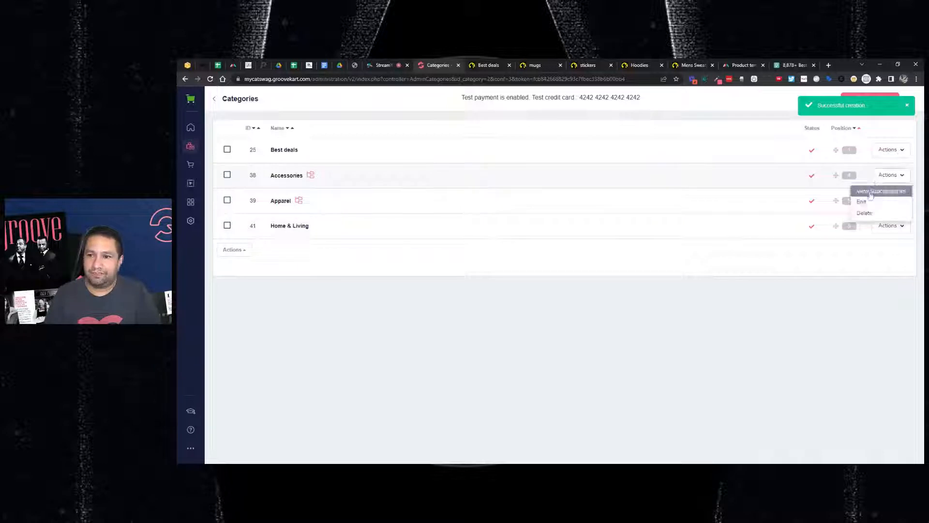
click(870, 193)
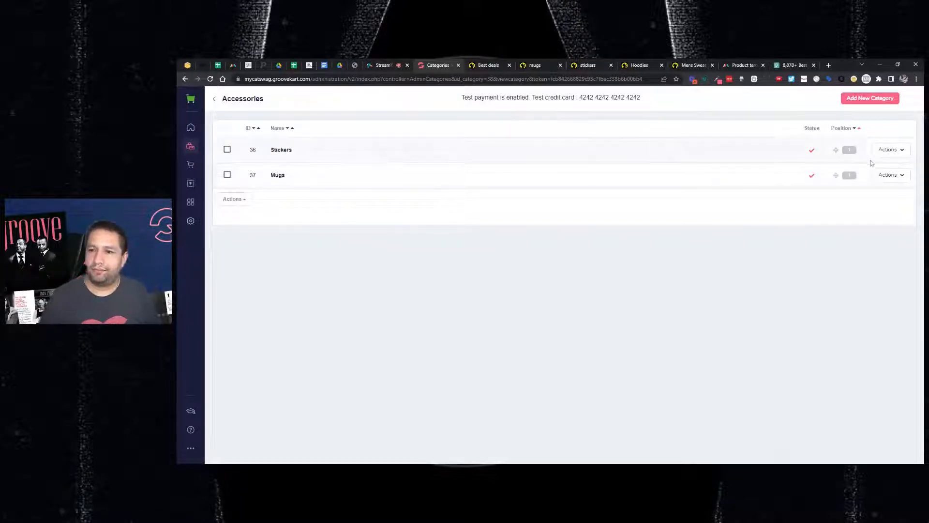
click(884, 180)
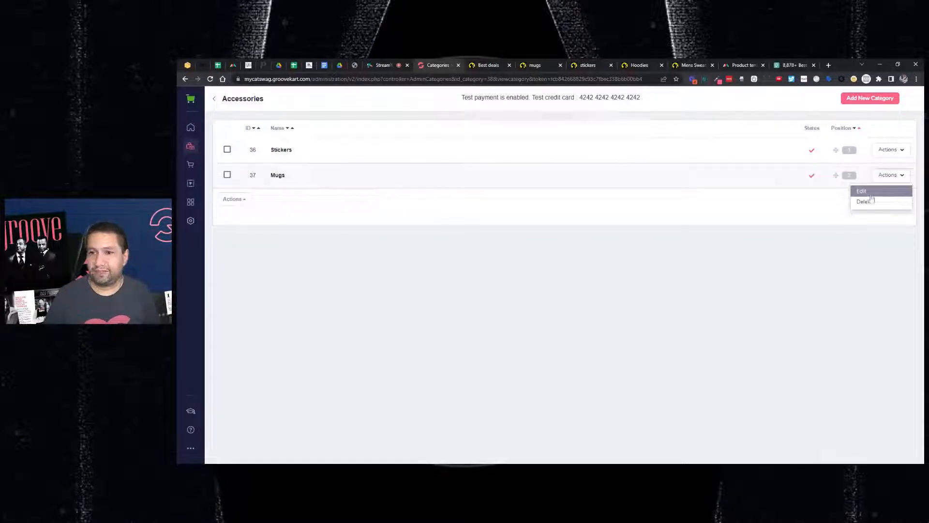
click(871, 200)
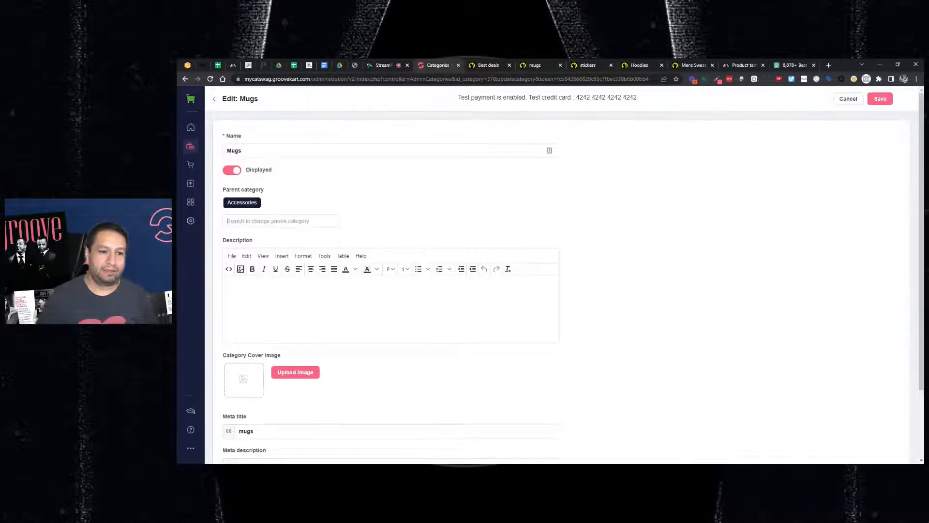
text(hom)
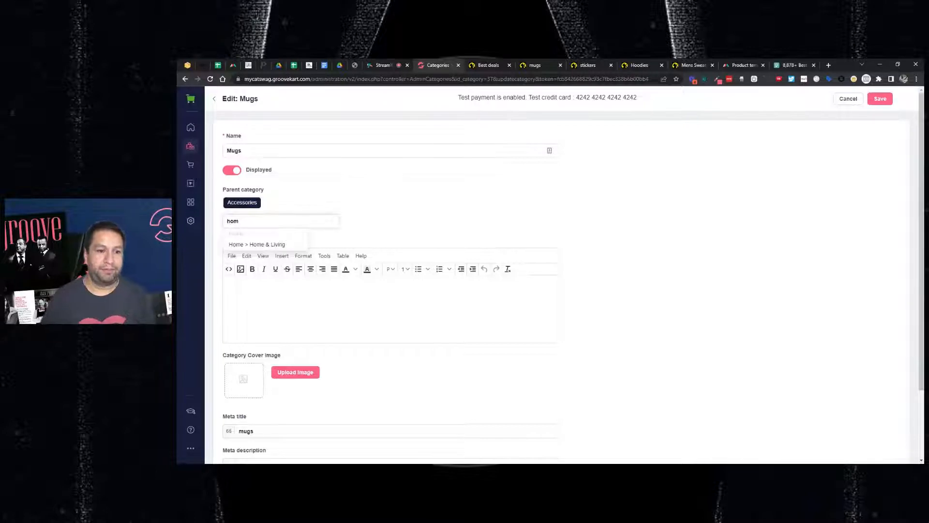
click(261, 244)
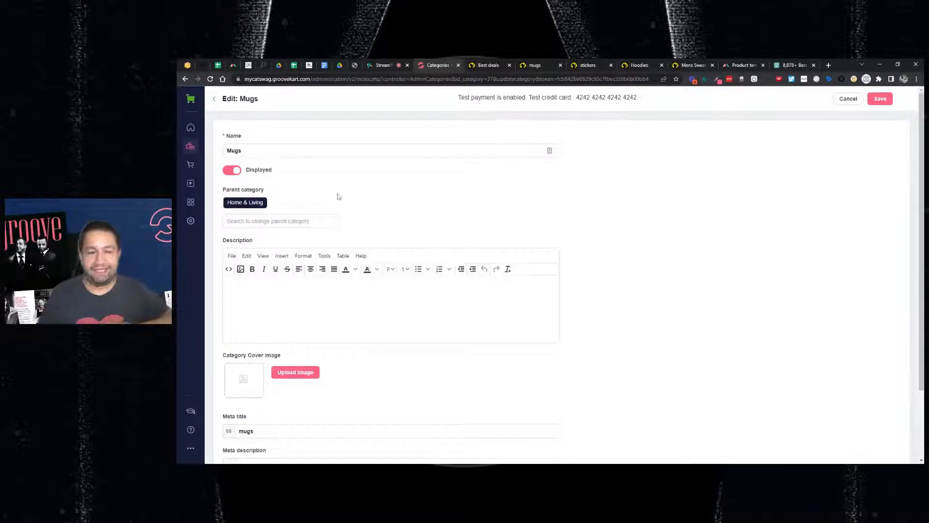
click(879, 101)
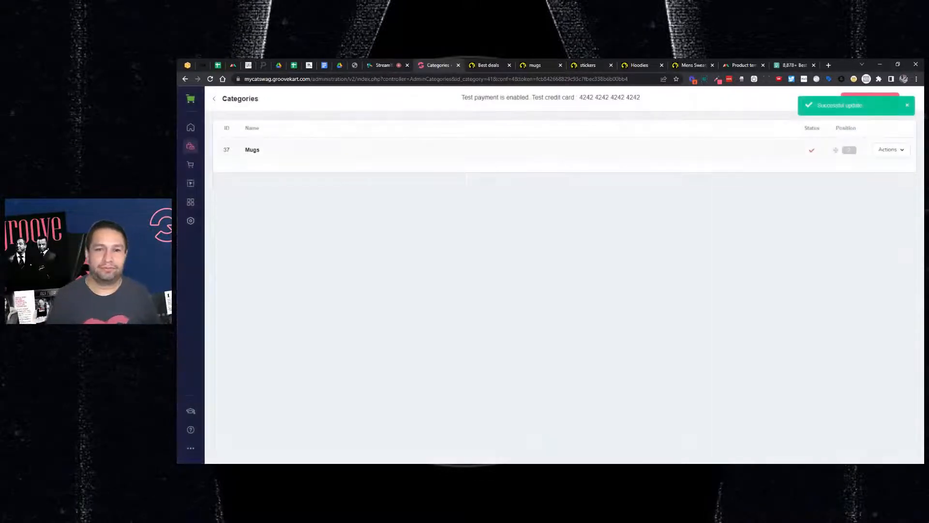
Check which subcategories remain under Accessories and return to the main category list.
click(215, 99)
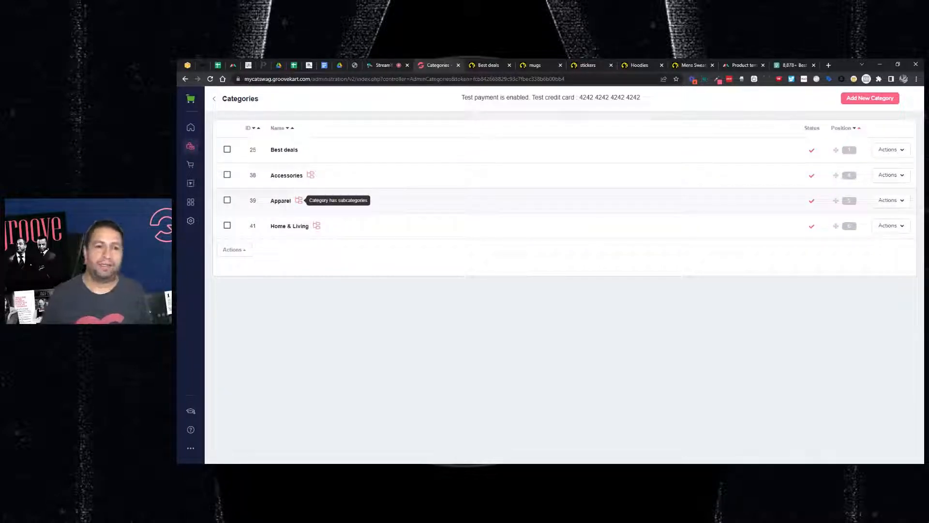
click(888, 175)
click(881, 191)
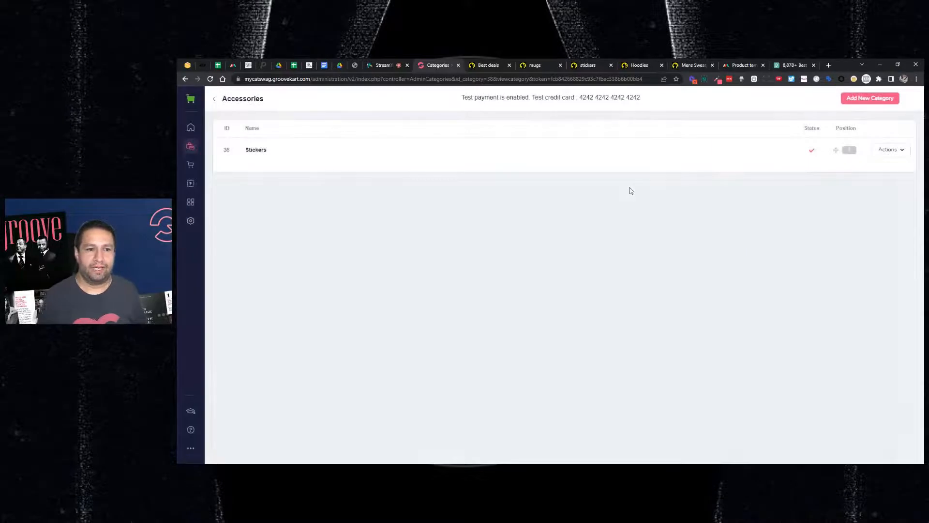
click(214, 100)
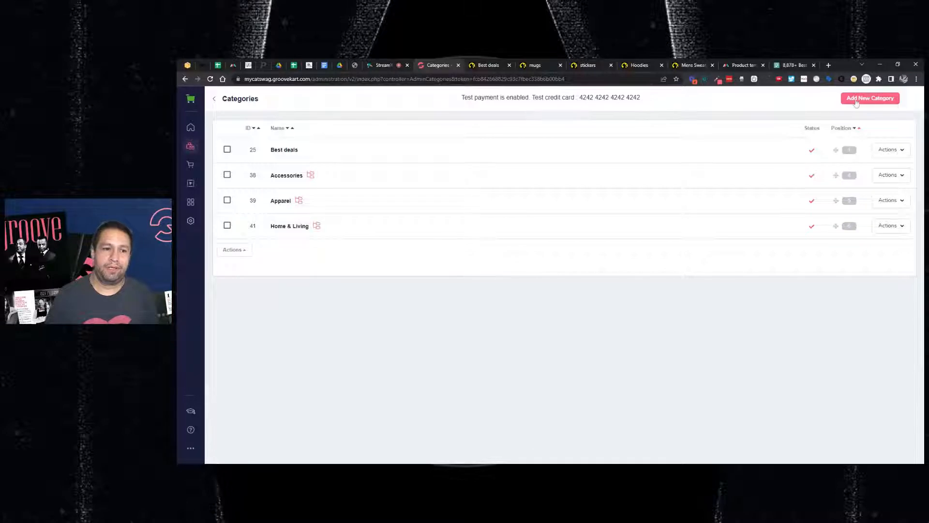
Start a new category named Hats with the description "For the cat lover who loves hats!".
click(876, 100)
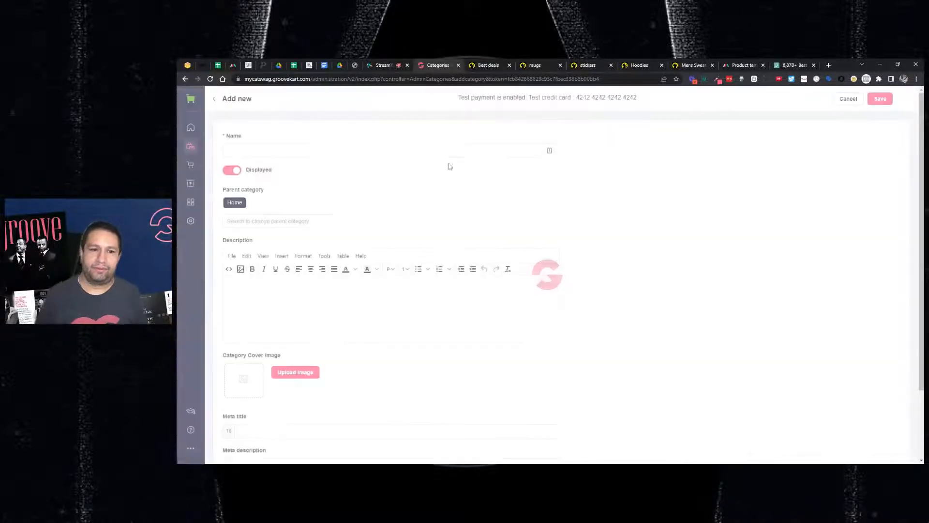
text(Hatds)
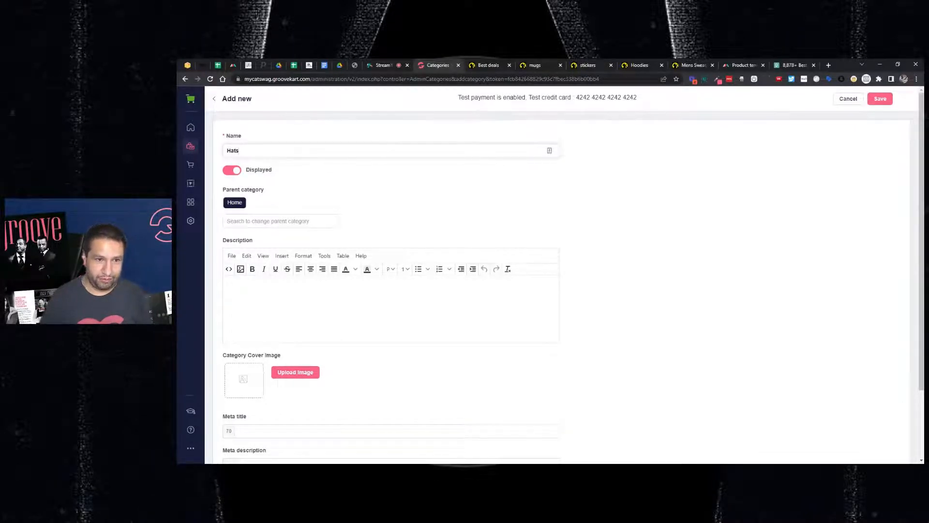
scroll(382, 213, down, 1)
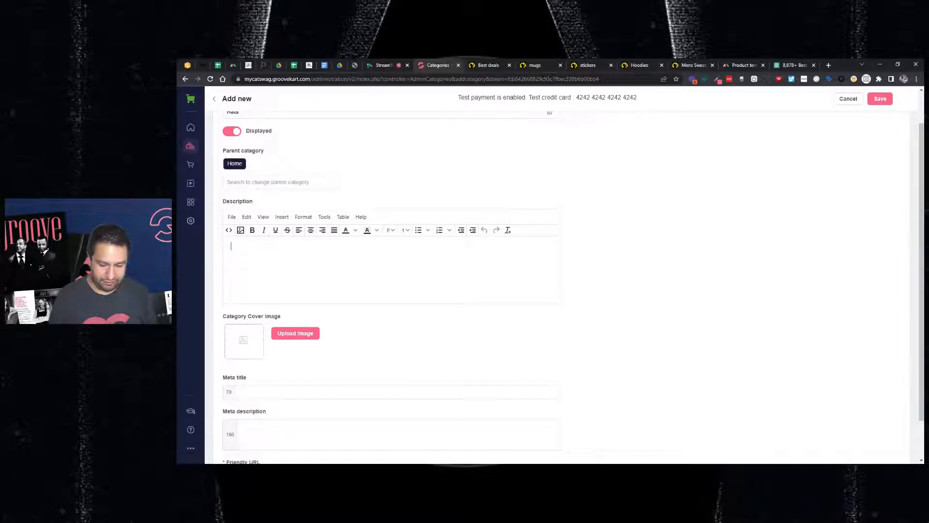
text(For thew cat lover )
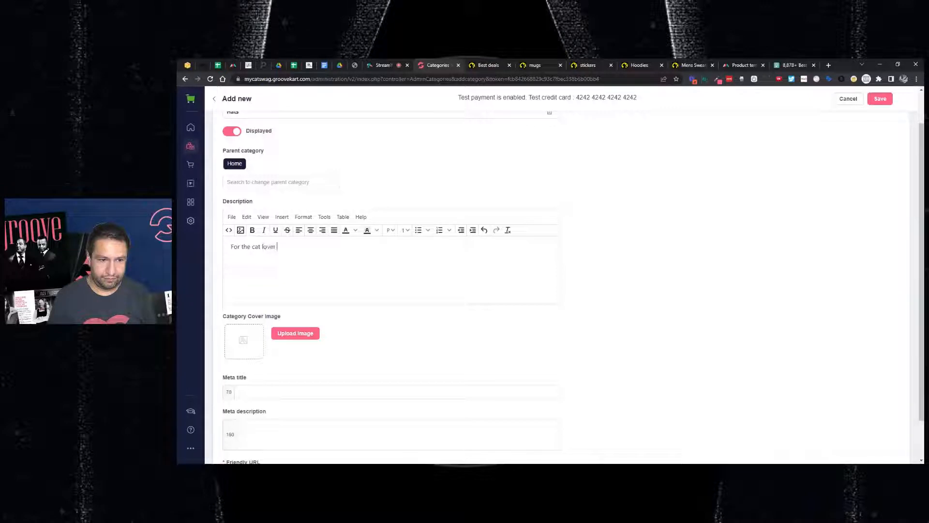
text(who loves hats!)
Set the new category's meta title to Hats and save the category.
scroll(319, 262, down, 1)
scroll(320, 261, up, 2)
scroll(319, 261, down, 2)
text(Hats)
scroll(425, 328, up, 1)
scroll(334, 367, down, 1)
scroll(317, 378, up, 2)
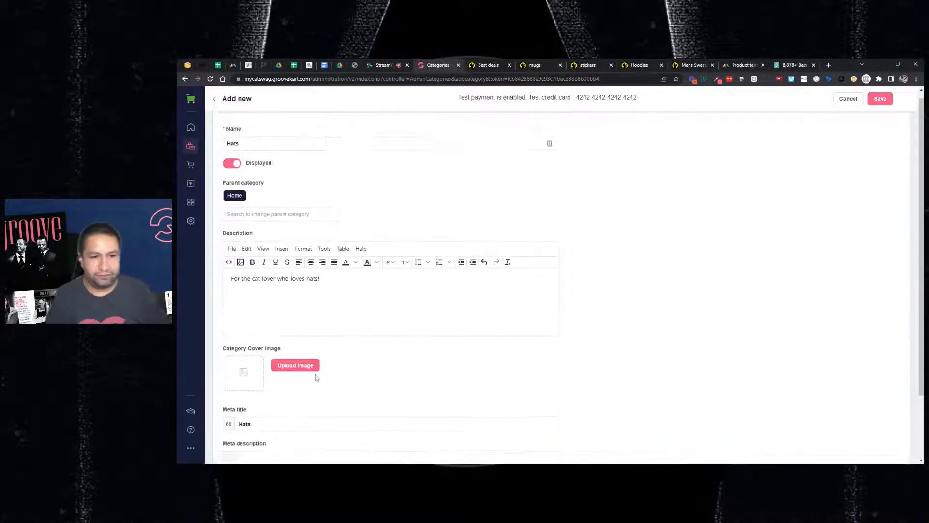
click(883, 103)
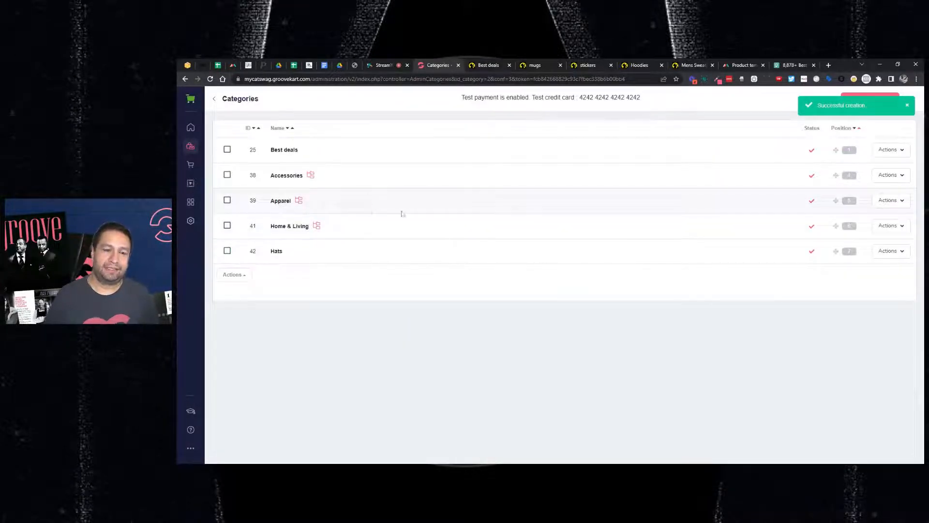
Review the subcategories of Apparel and Accessories in turn, returning to the main category list.
click(902, 200)
click(885, 215)
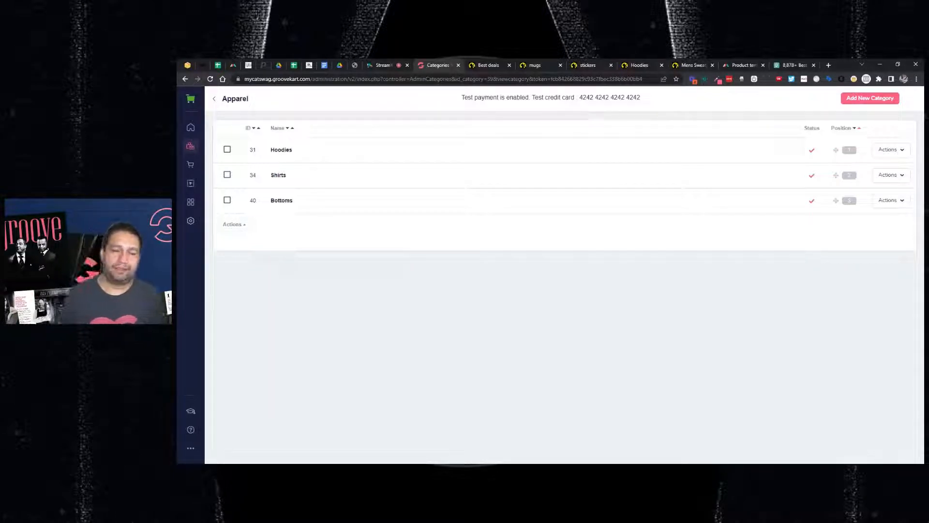
click(214, 98)
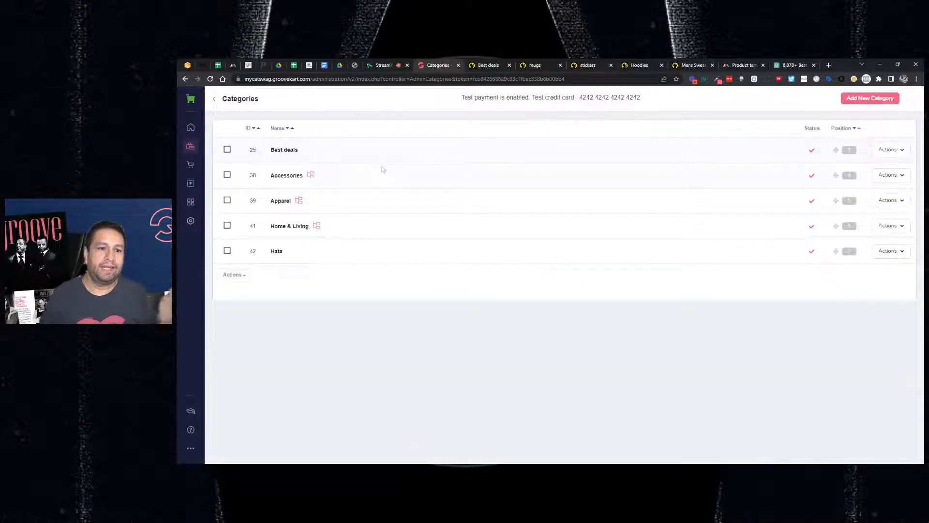
click(888, 176)
click(881, 192)
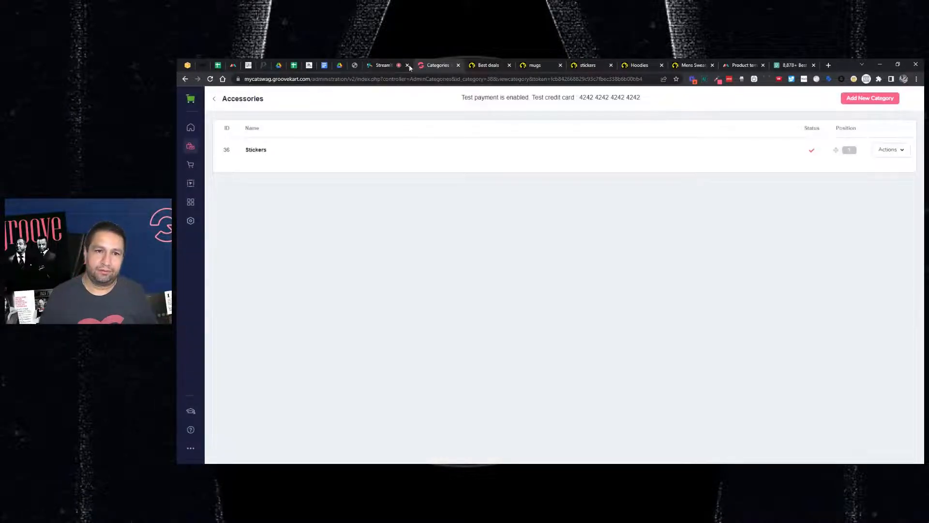
click(408, 64)
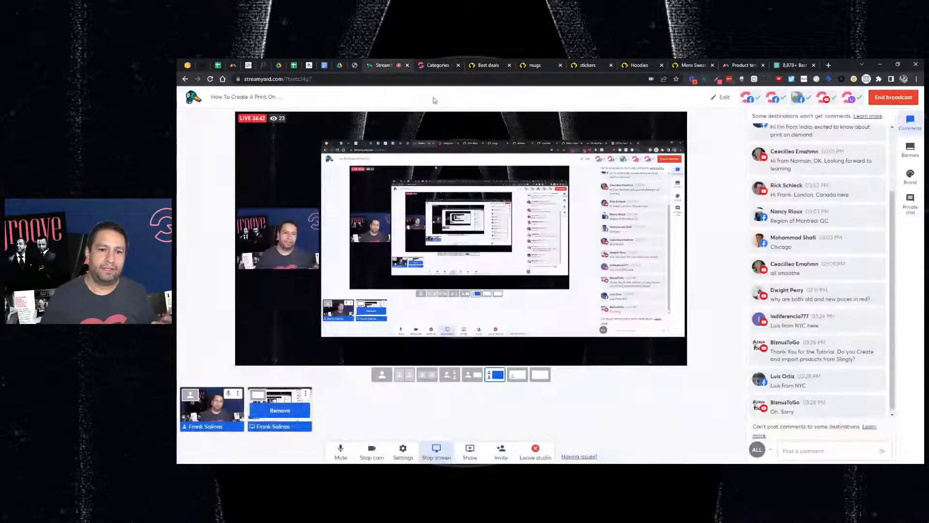
click(434, 67)
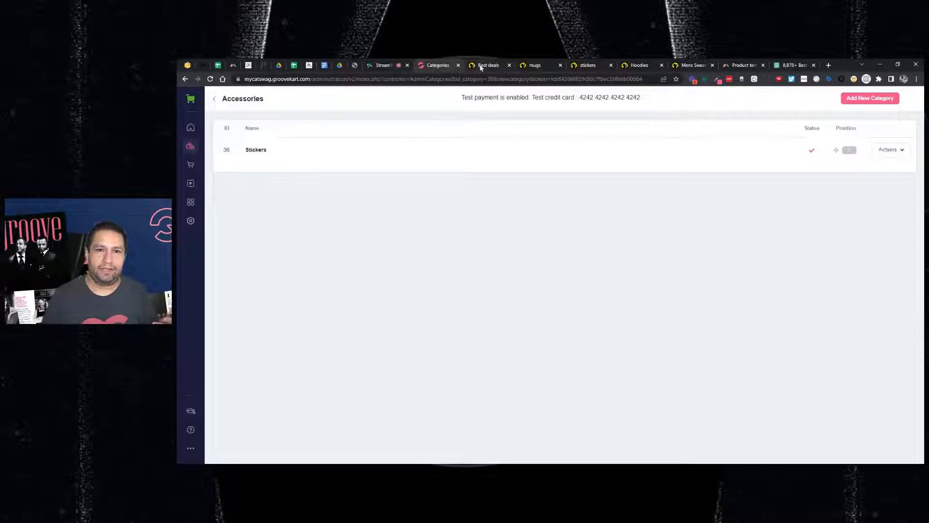
click(228, 103)
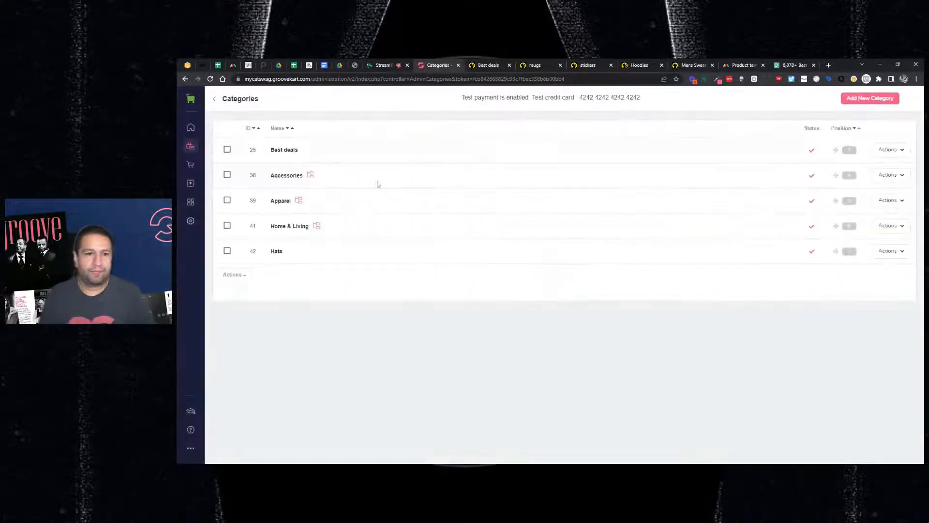
View the subcategories under Home & Living and return to the main category list.
click(878, 231)
click(871, 240)
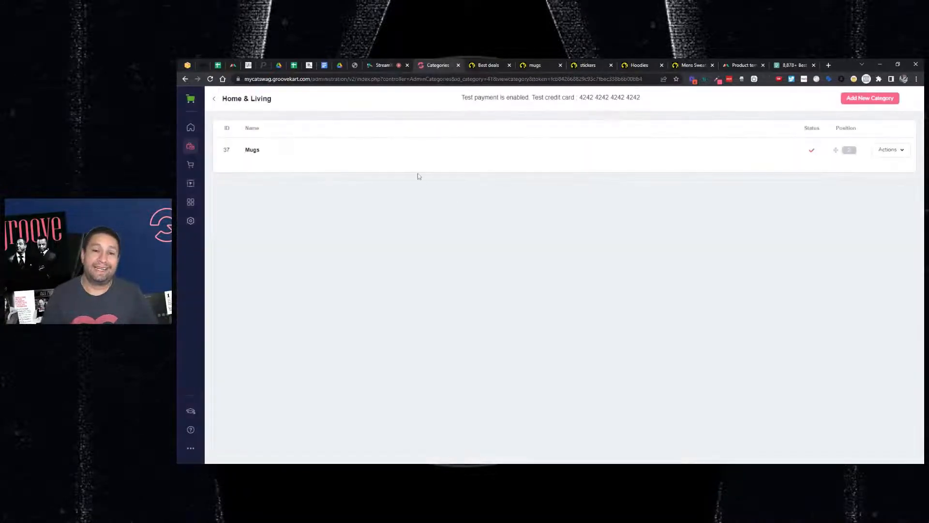
click(215, 100)
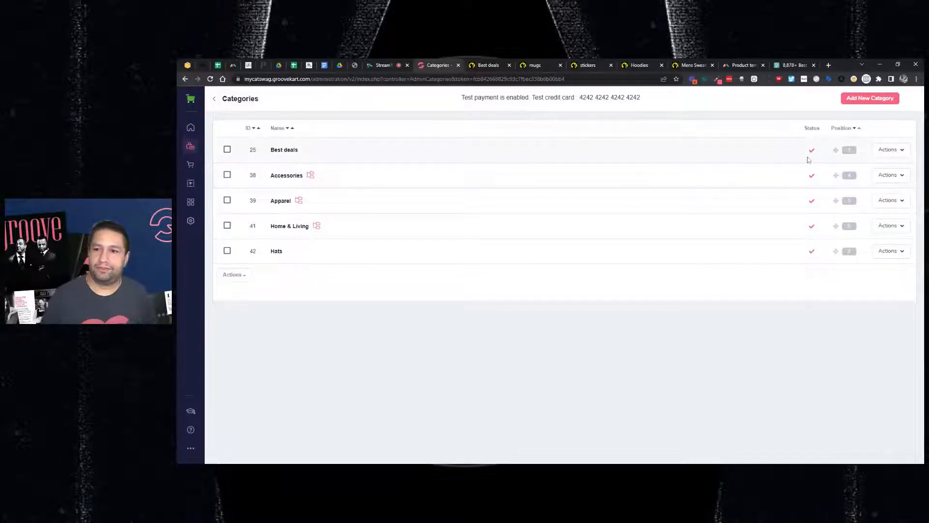
Switch to Printful, examine its Accessories subcategories including Footwear, compare them with the GrooveKart categories, and return to GrooveKart.
click(748, 67)
scroll(303, 290, down, 3)
scroll(300, 290, down, 1)
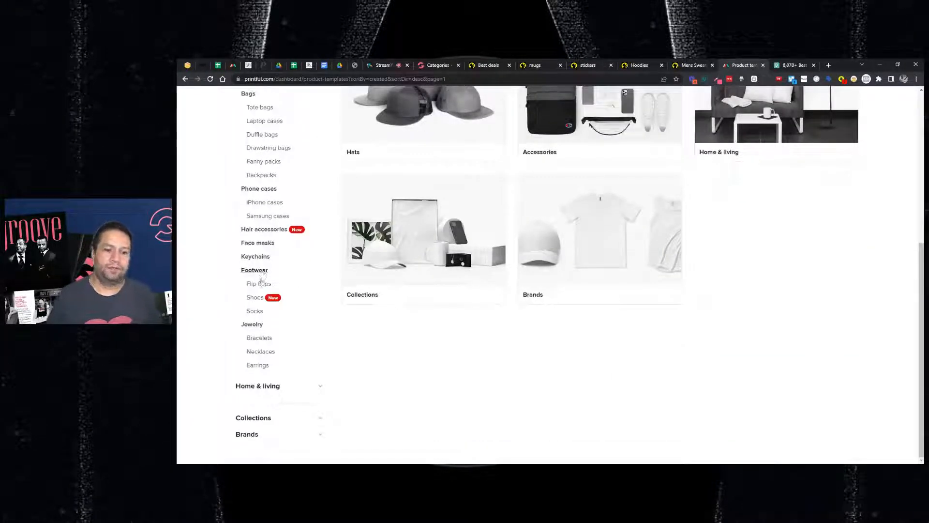
scroll(256, 252, up, 3)
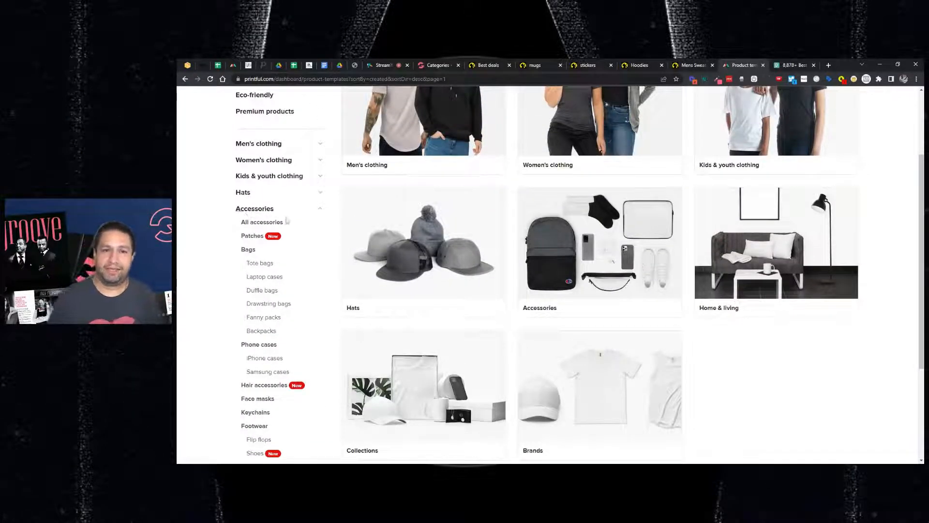
click(437, 68)
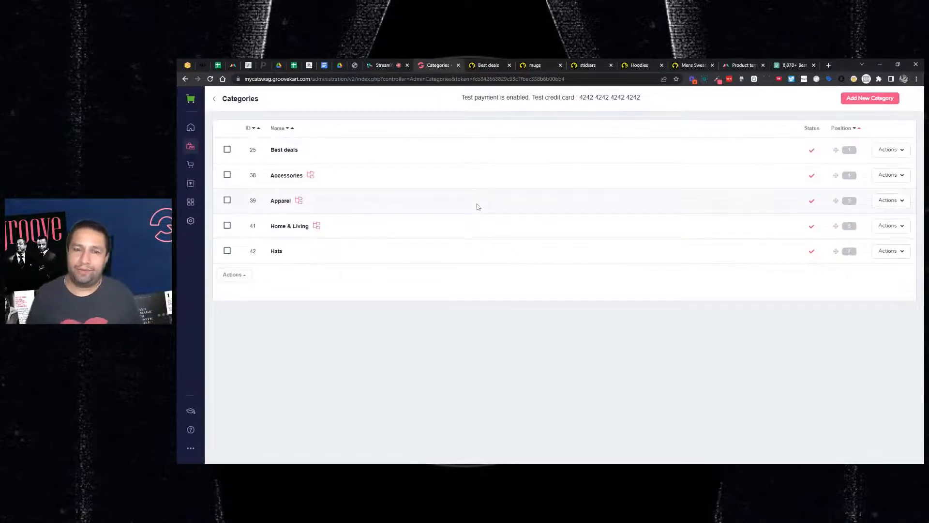
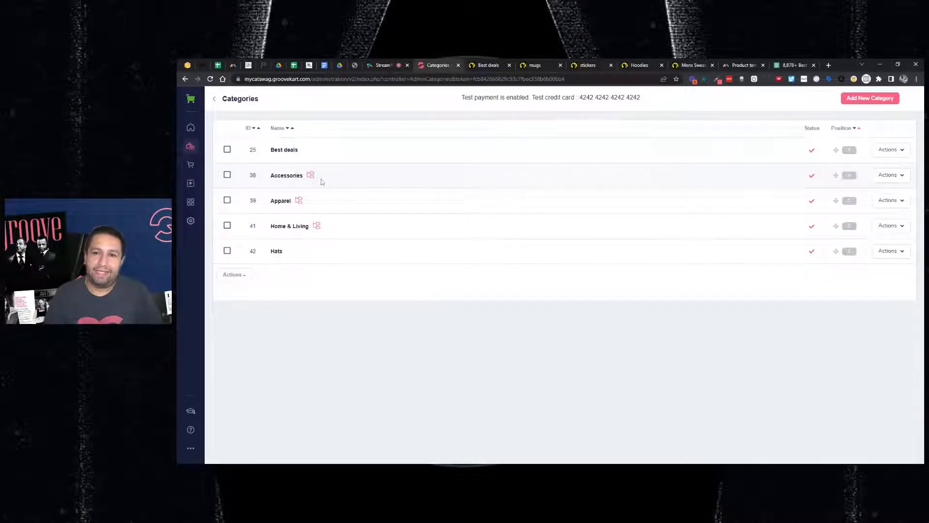
click(726, 68)
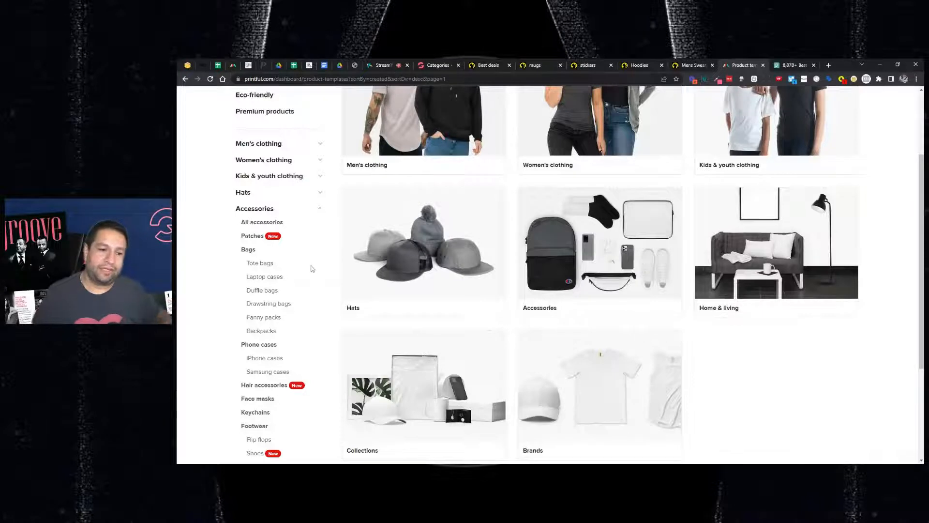
scroll(312, 272, down, 2)
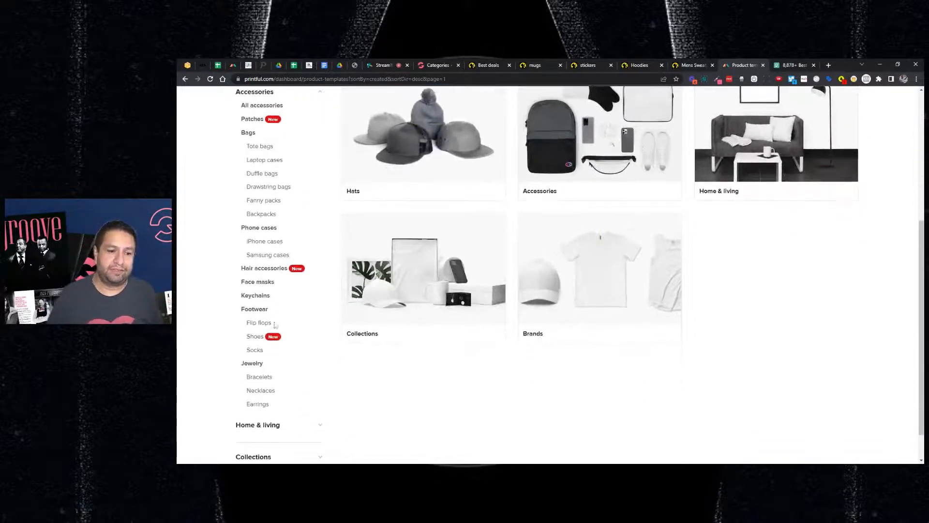
scroll(278, 318, up, 2)
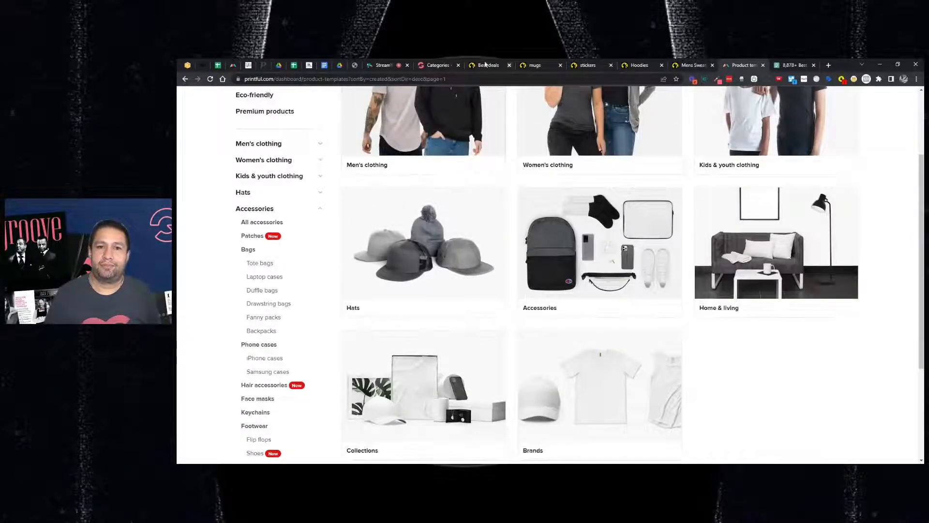
click(448, 65)
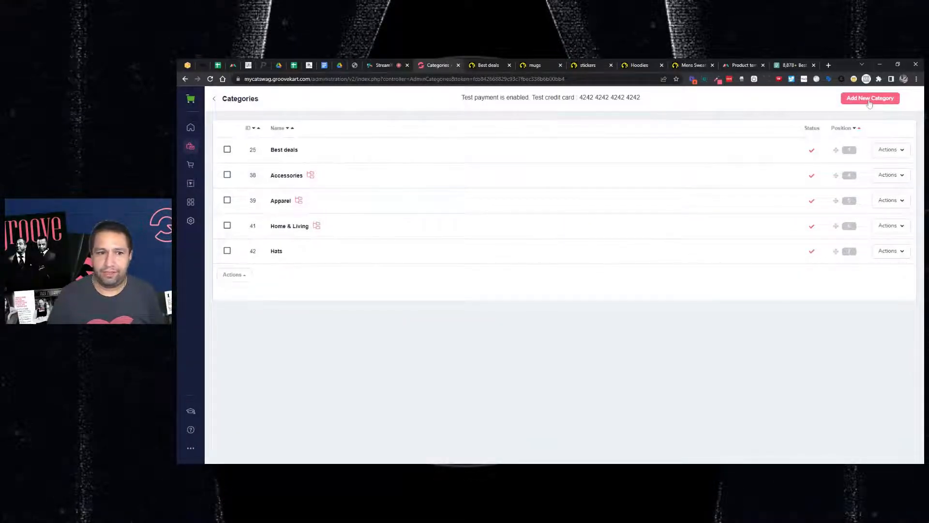
Start a new product category named Shoes and set its meta title to Shoes.
click(869, 102)
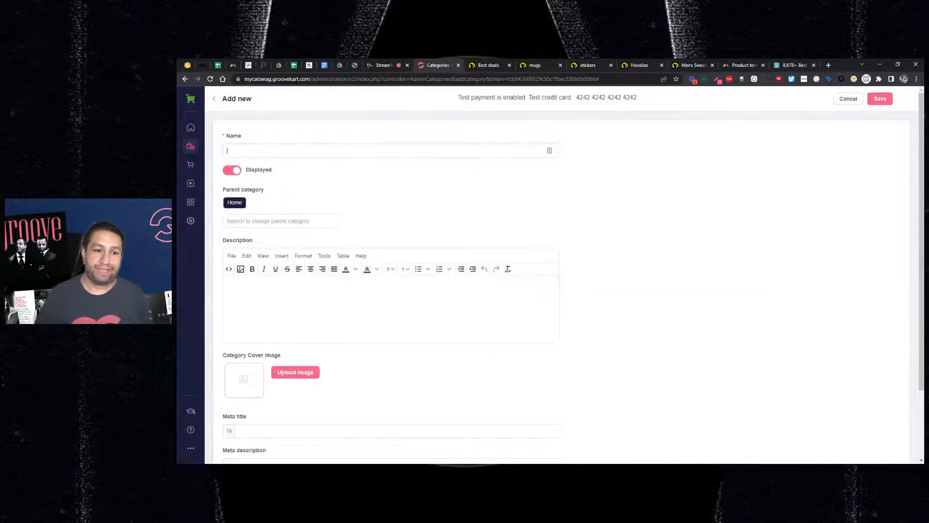
text(Shoes)
drag(256, 151, 228, 150)
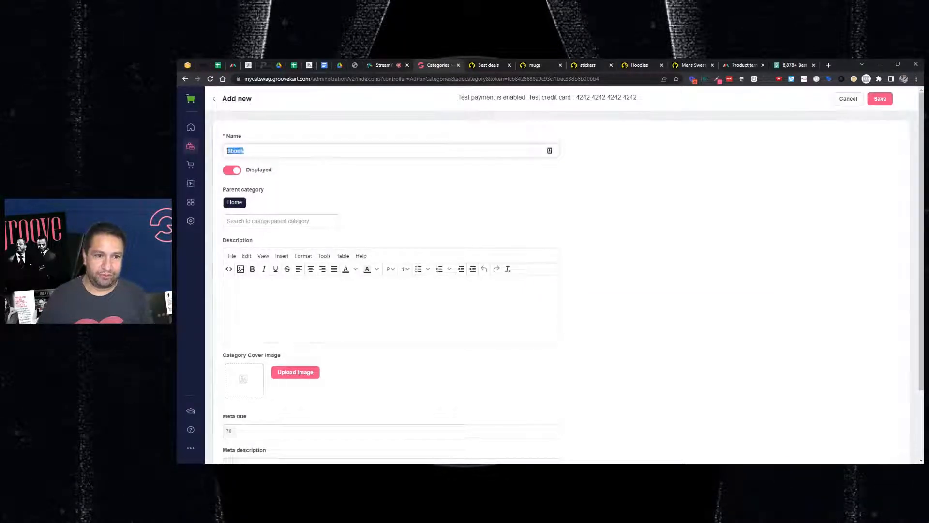
click(487, 199)
scroll(438, 261, down, 2)
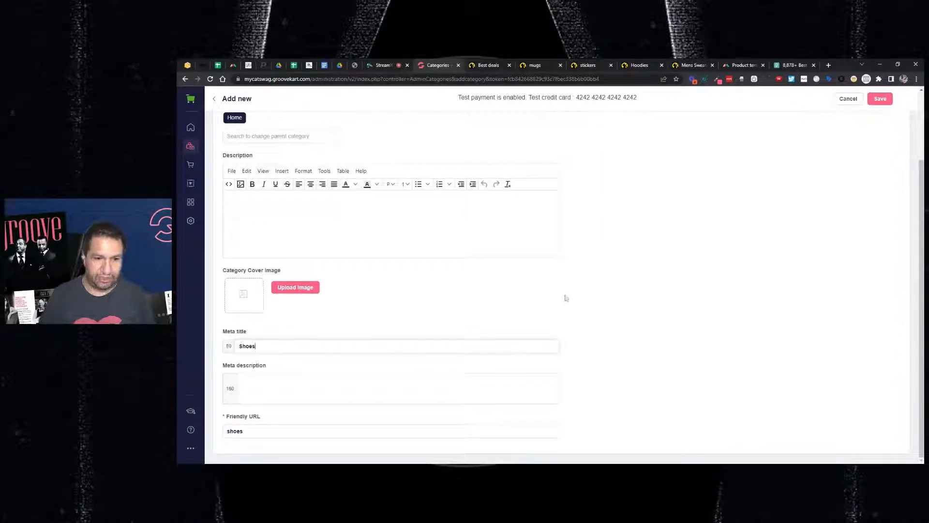
scroll(599, 318, up, 2)
scroll(605, 297, down, 1)
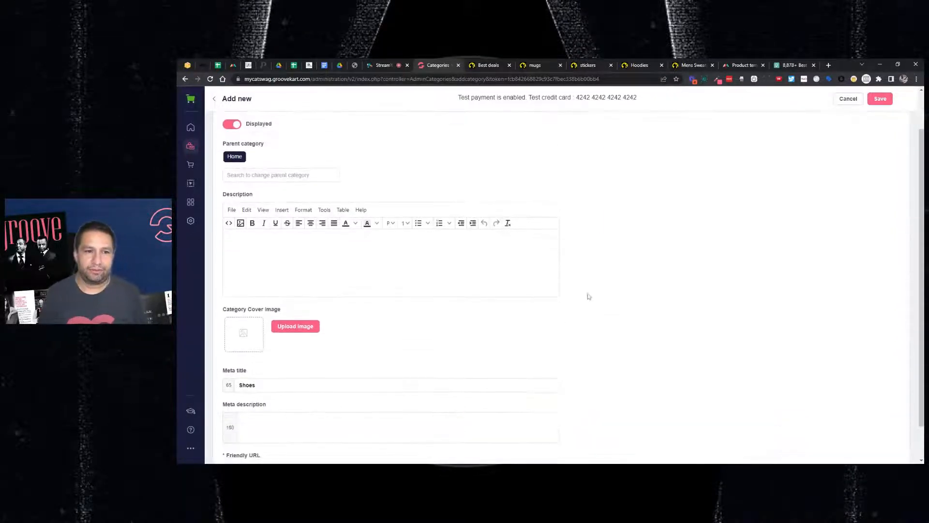
scroll(286, 209, up, 1)
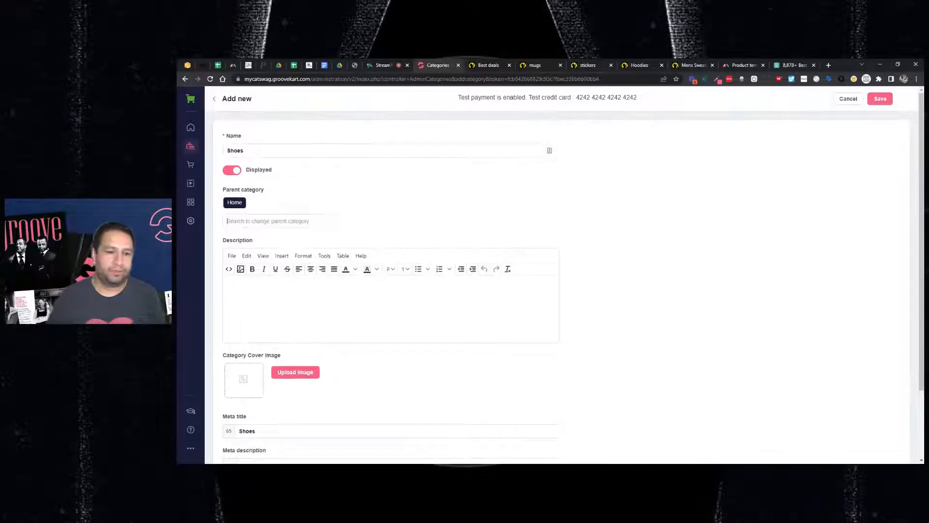
Set the Shoes category's parent to Accessories, save it, and return to the main category list.
click(285, 221)
text(acc)
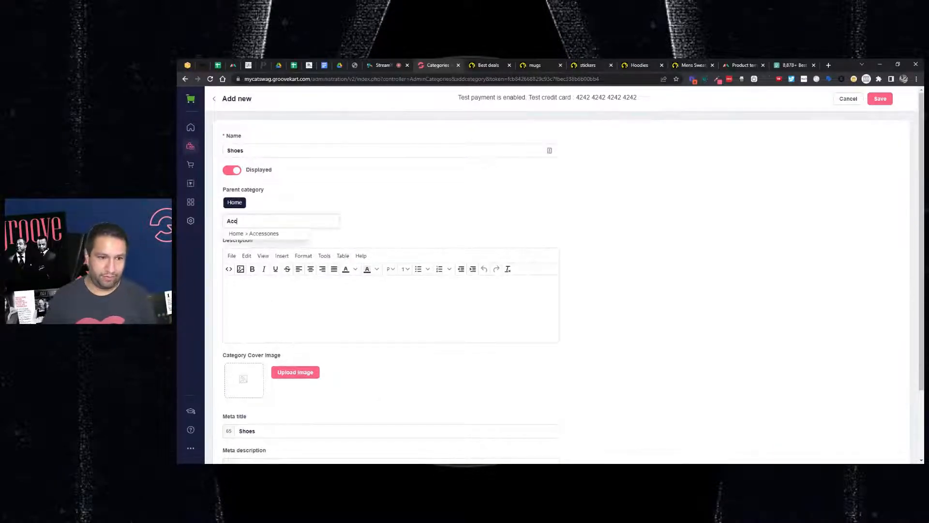
click(300, 235)
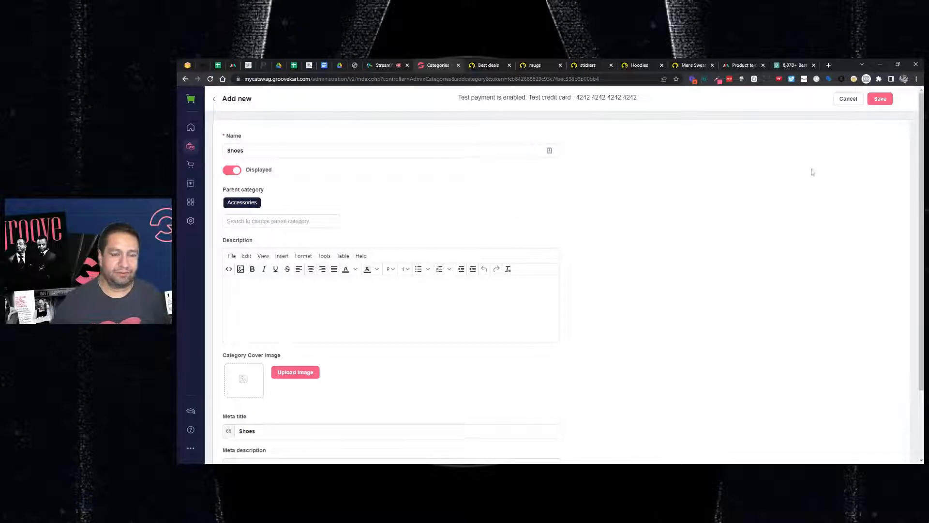
click(884, 98)
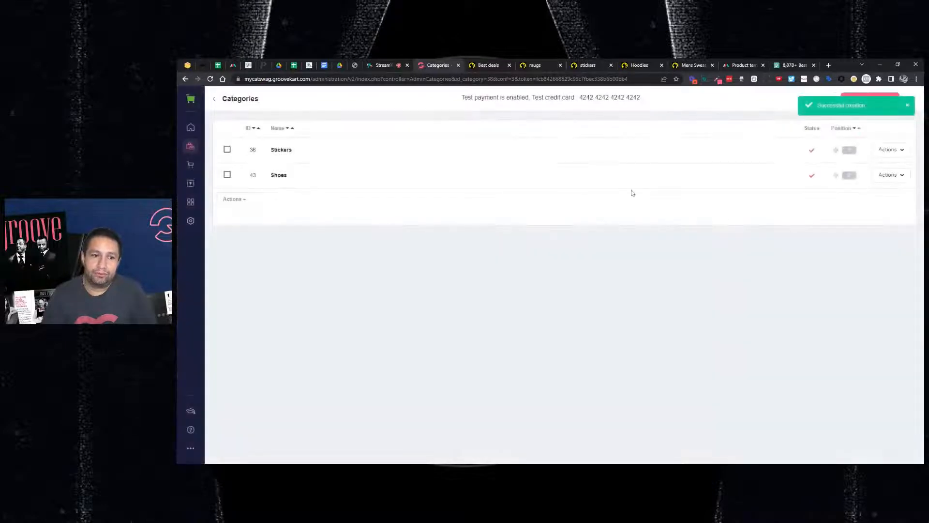
click(215, 100)
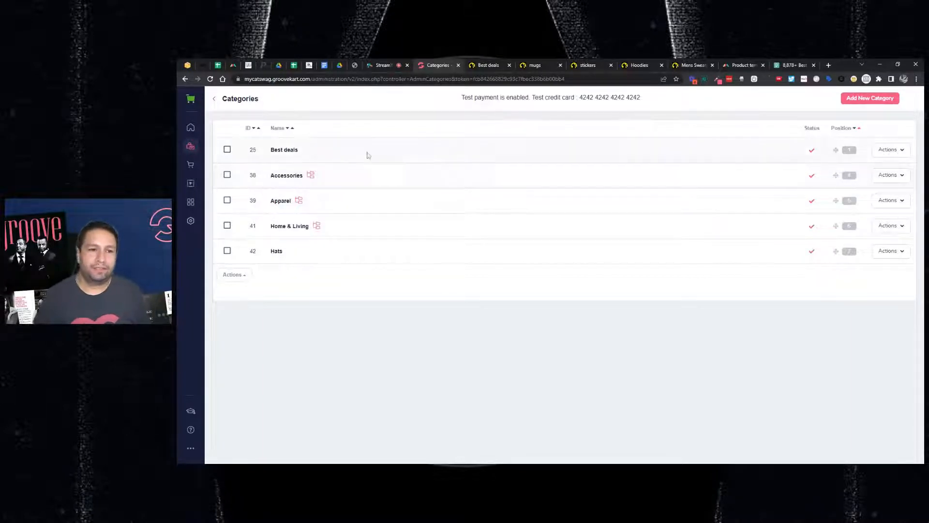
Open the My Products list in a separate browser tab and switch to it.
click(193, 146)
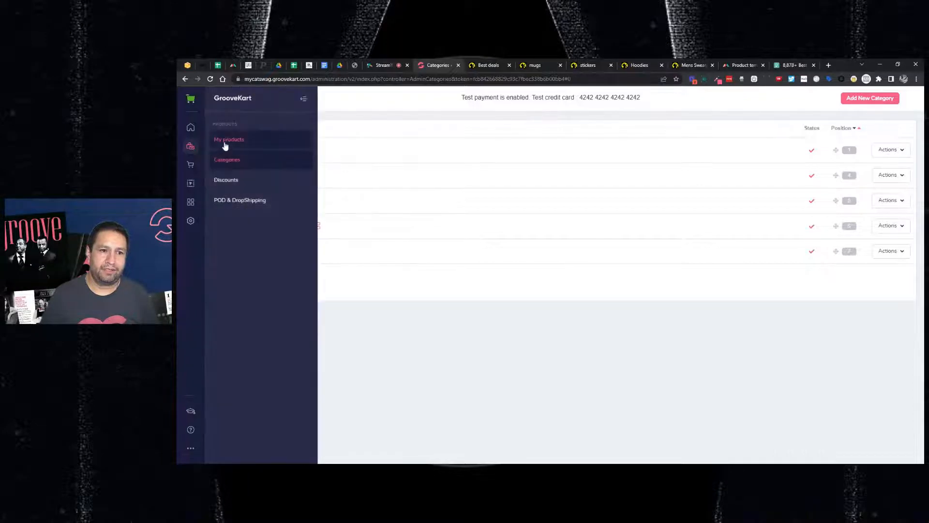
middle_click(225, 145)
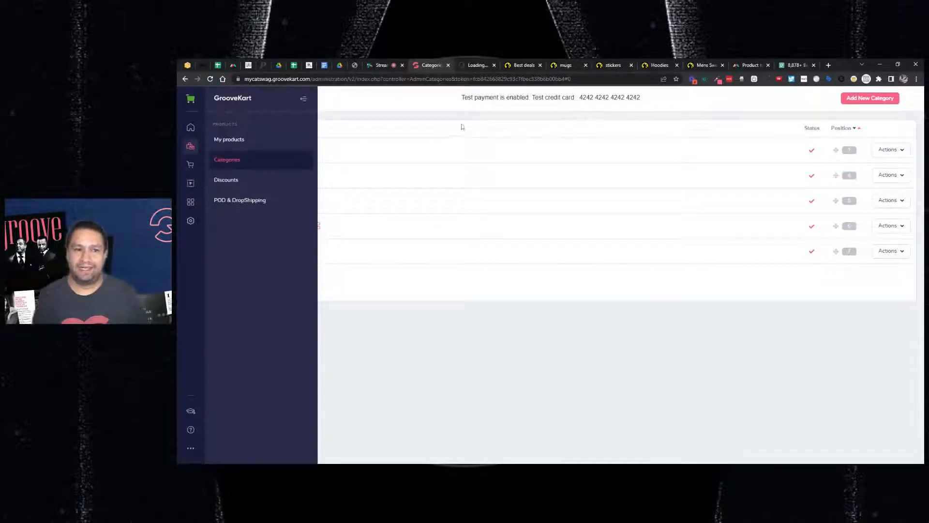
click(304, 100)
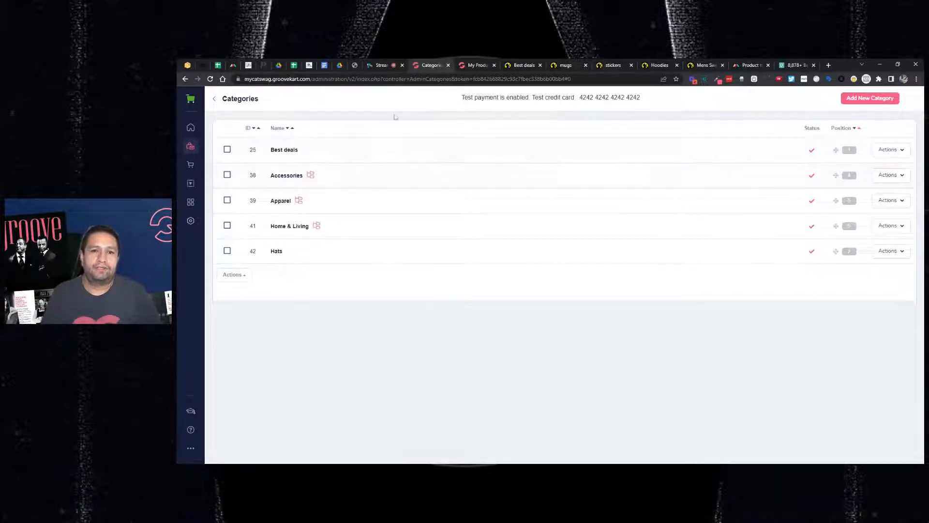
click(472, 65)
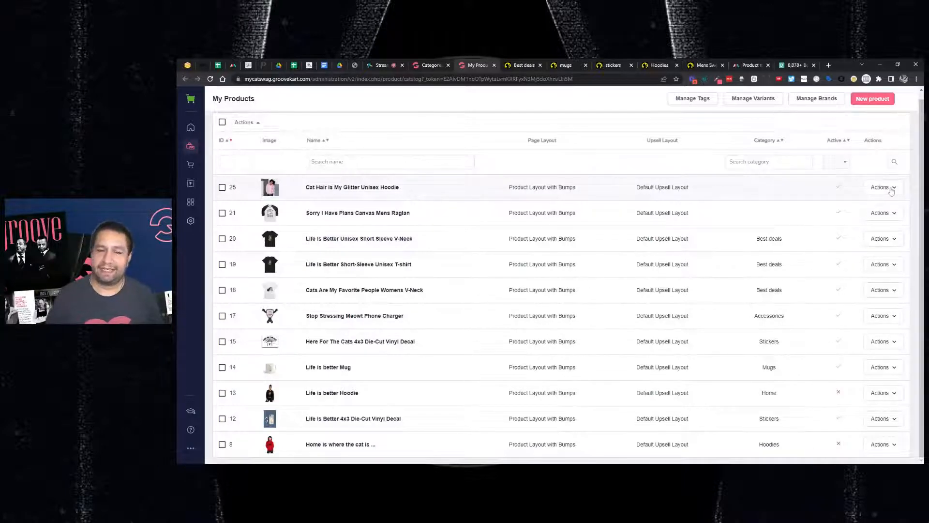
Edit Cat Hair Is My Glitter Unisex Hoodie, removing its Best deals category and making Hoodies the default category.
click(891, 189)
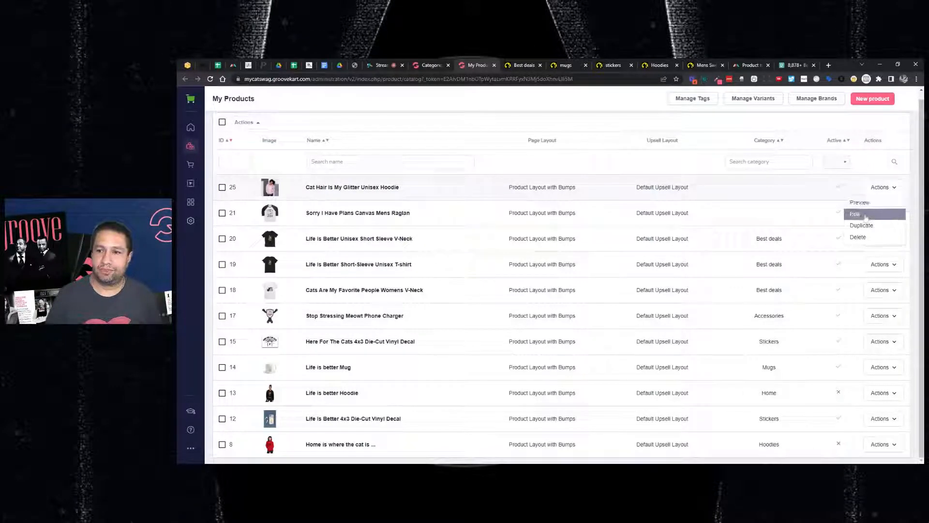
click(866, 216)
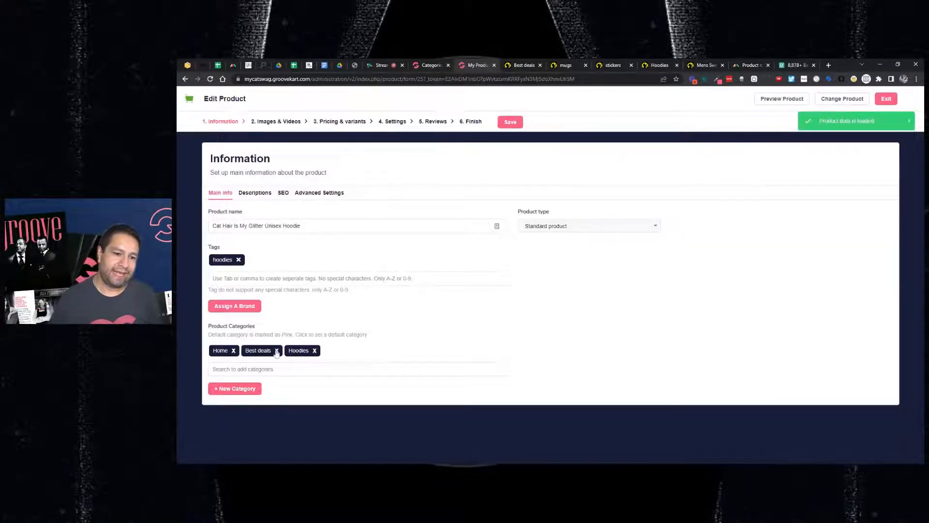
click(277, 350)
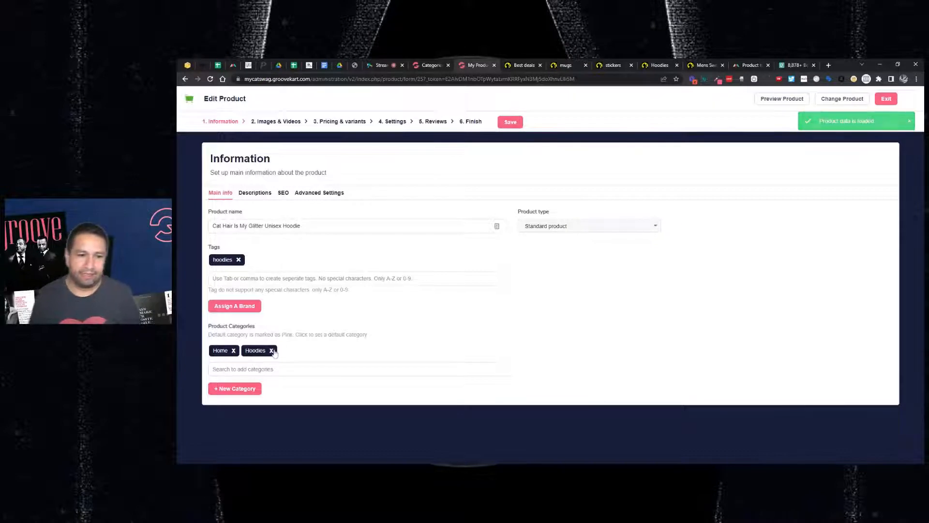
click(265, 350)
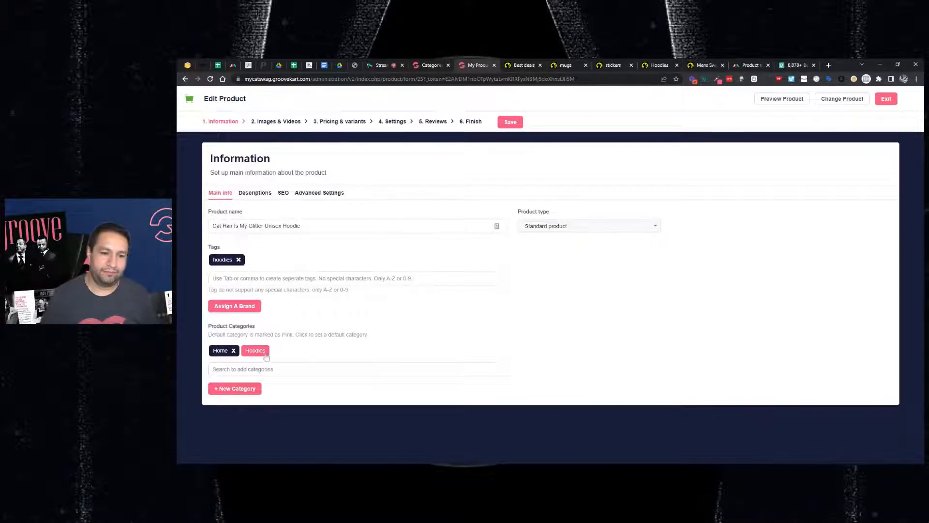
Check Apparel's subcategories, add Apparel to the hoodie's product categories, then save and exit the product.
click(426, 66)
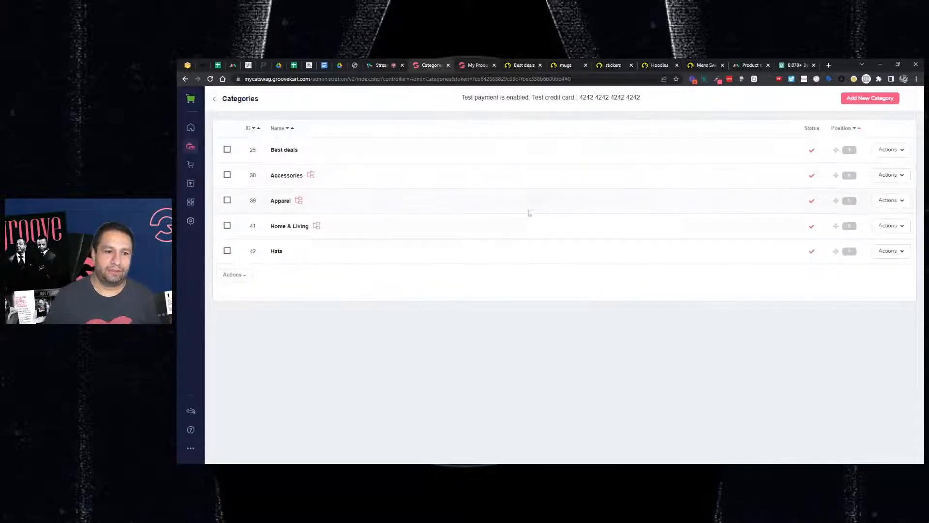
click(887, 201)
click(880, 216)
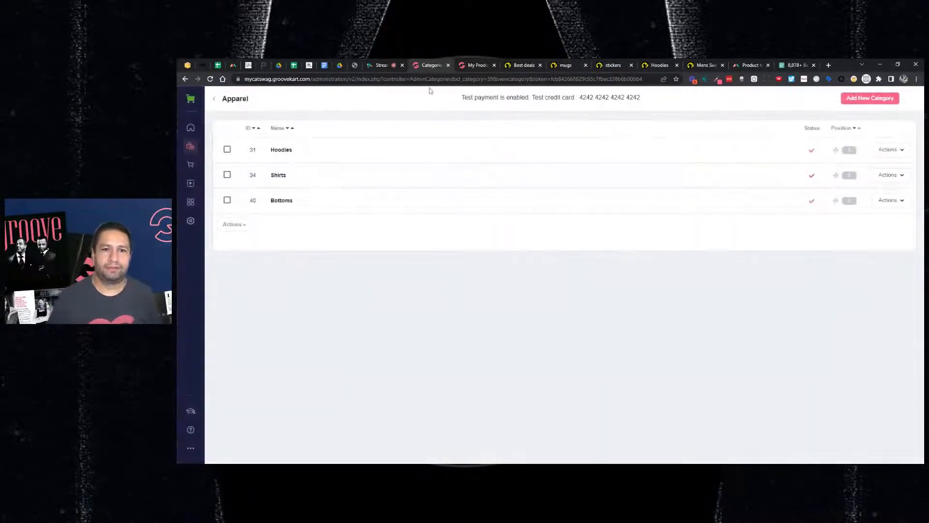
click(476, 65)
click(290, 370)
text(app)
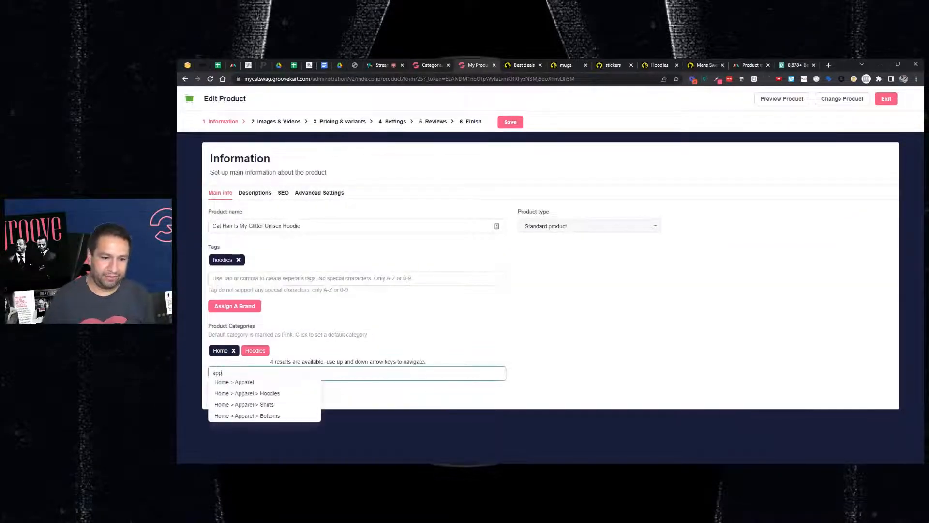
click(284, 382)
text(app)
click(274, 397)
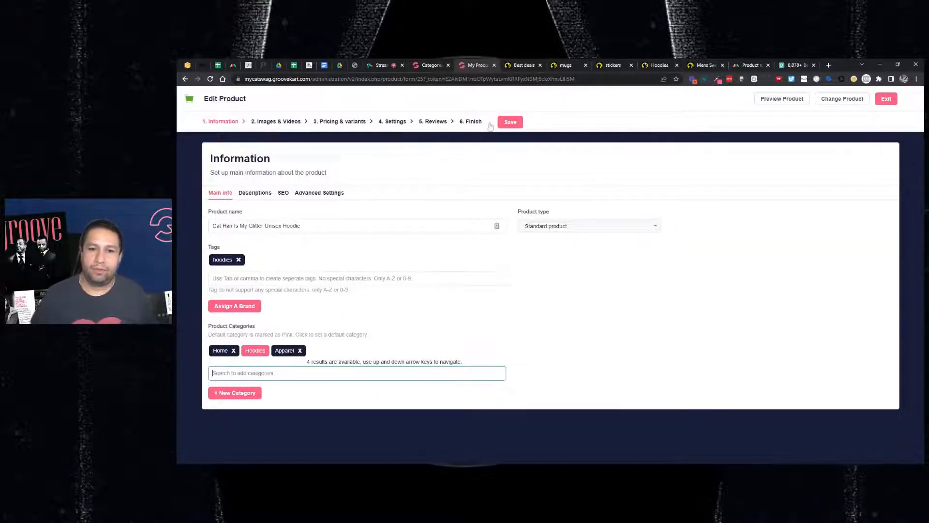
click(510, 122)
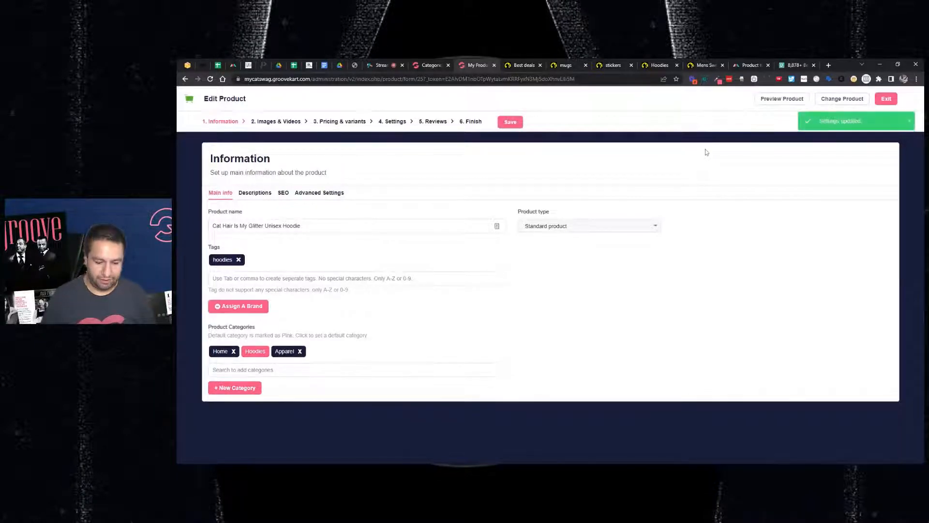
click(889, 100)
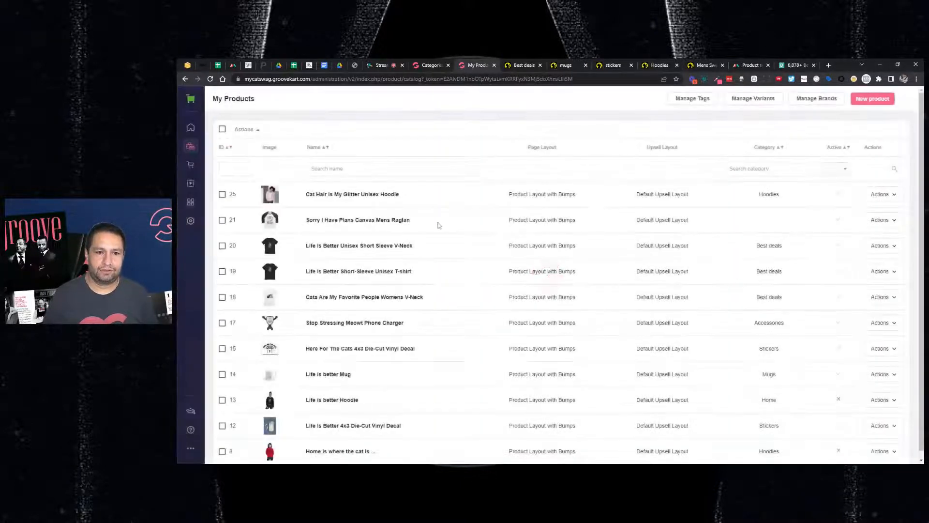
Open Sorry I Have Plans Canvas Mens Raglan for editing and check the subcategories under Apparel.
scroll(439, 225, down, 1)
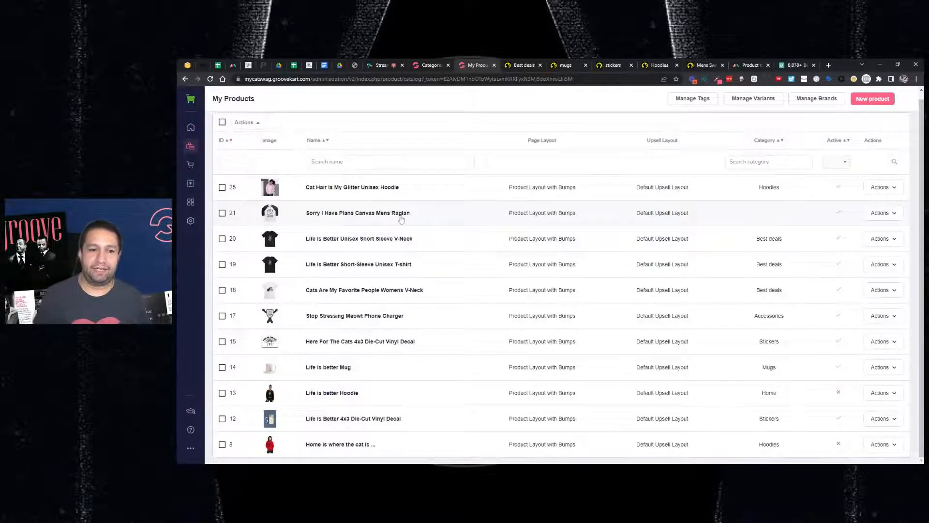
click(883, 214)
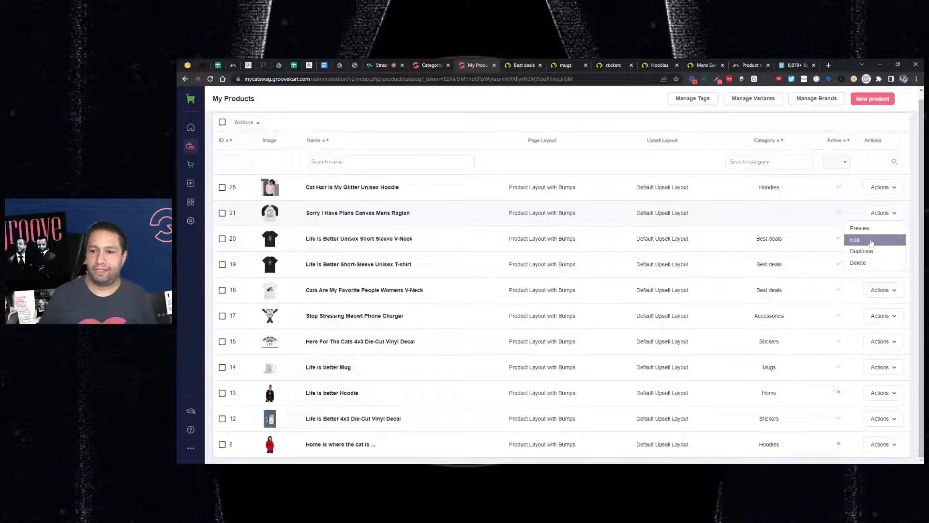
click(871, 241)
click(424, 68)
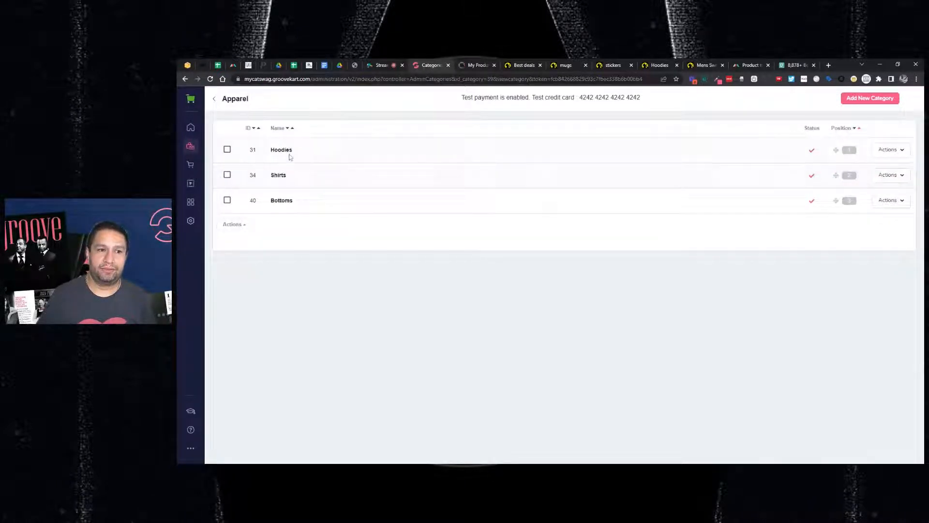
click(459, 67)
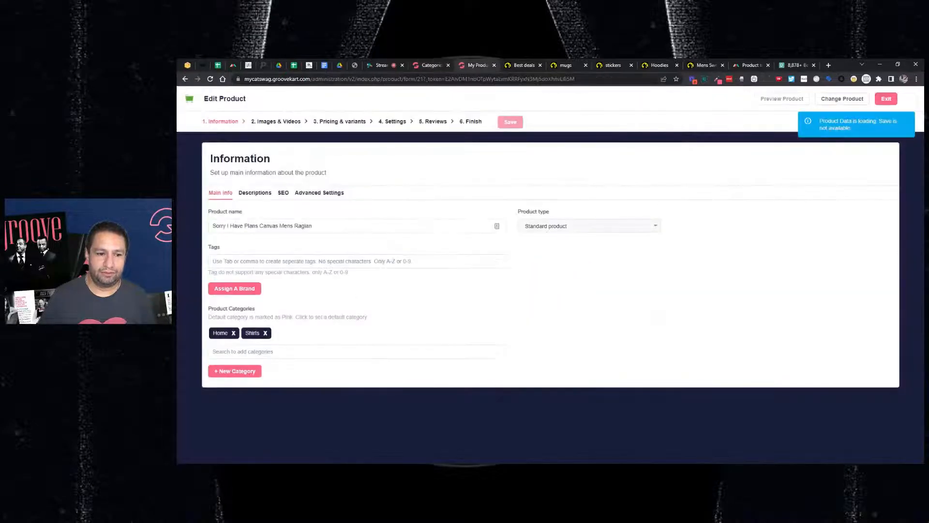
Assign the raglan to Apparel and Shirts with Shirts as the default category, then save and exit the product.
click(290, 352)
text(app)
click(261, 364)
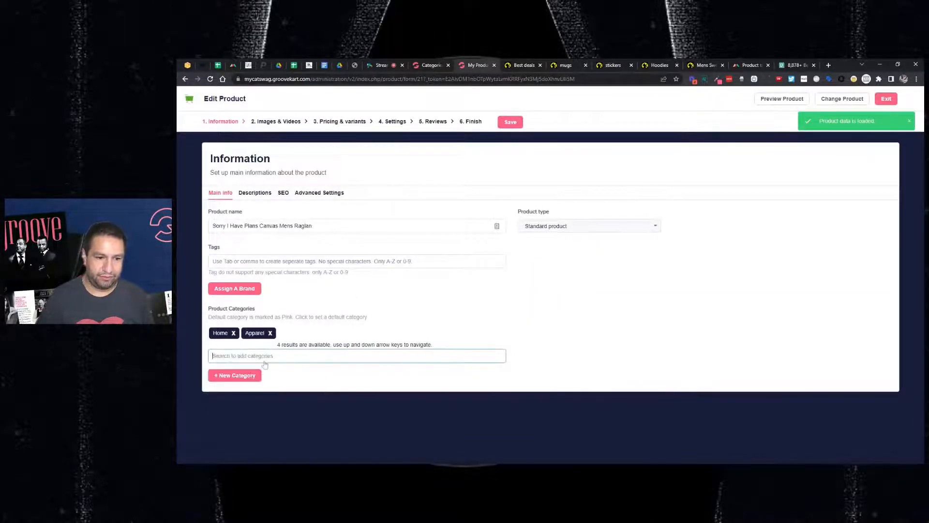
text(app)
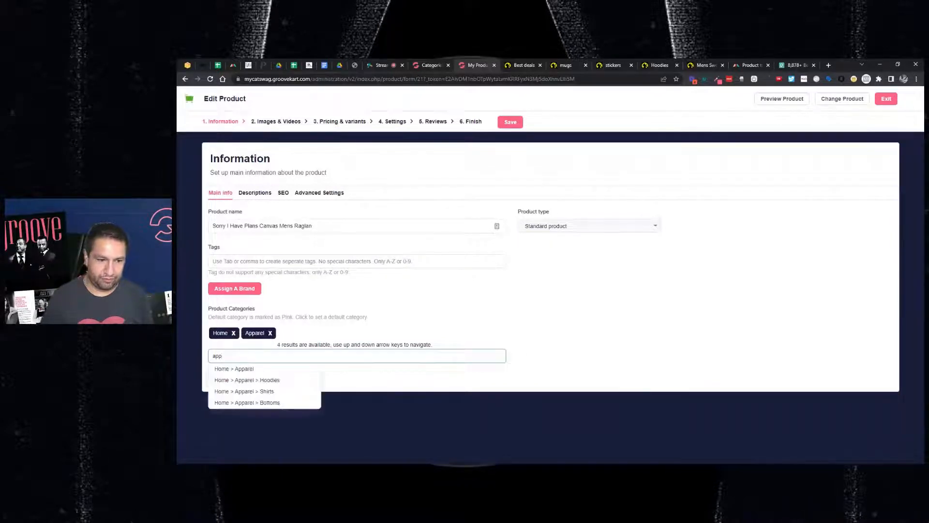
click(265, 392)
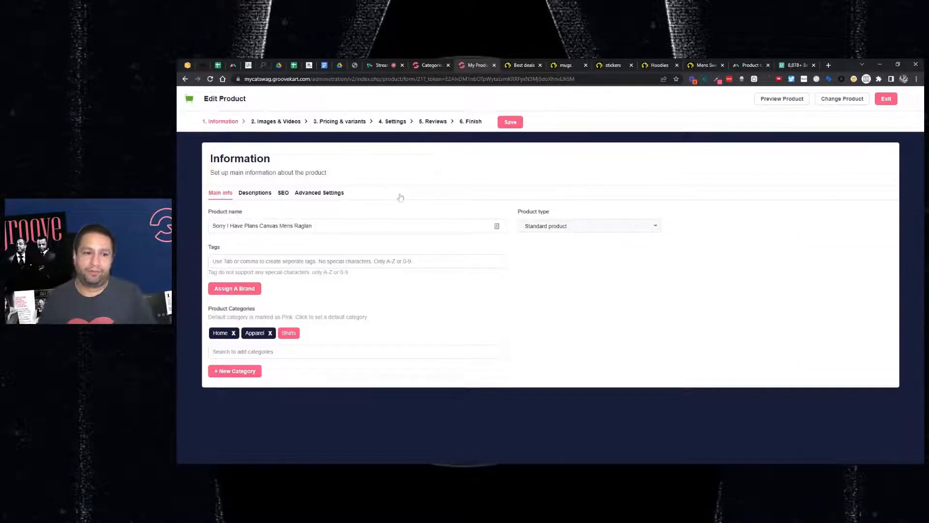
click(510, 122)
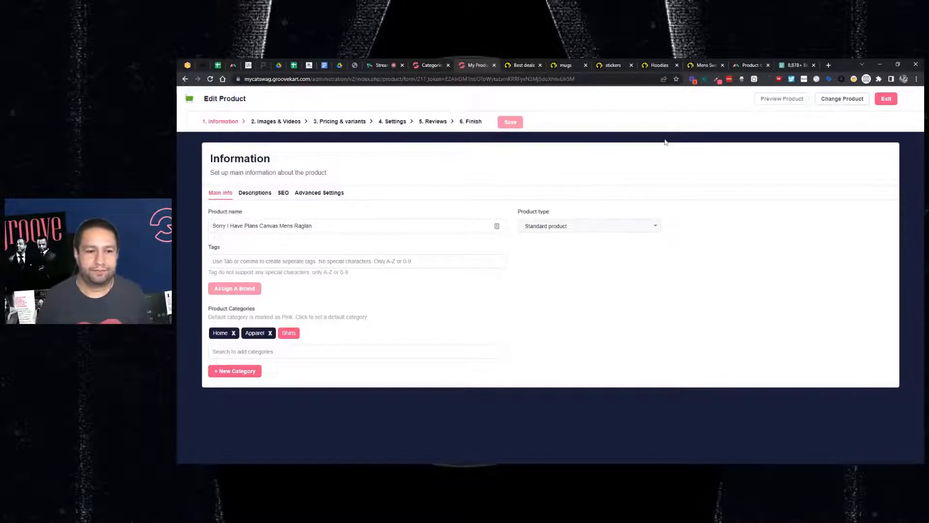
click(886, 99)
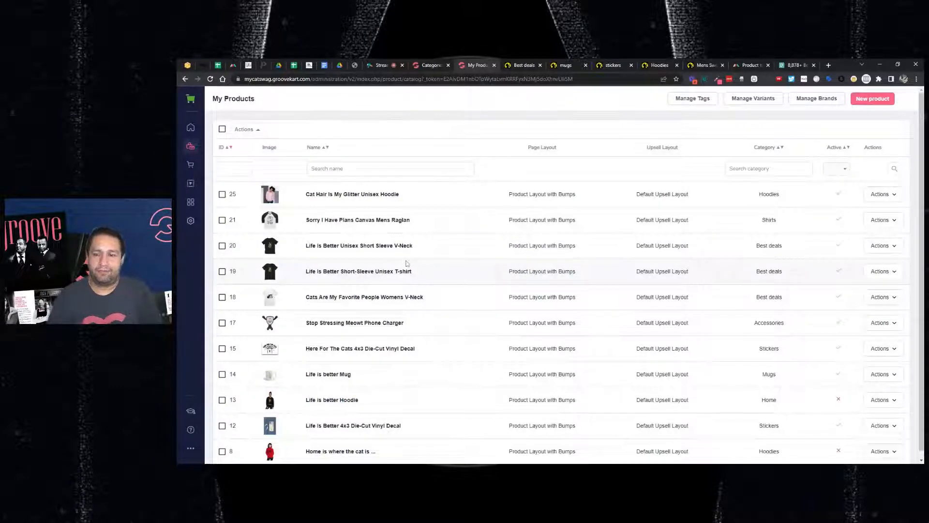
Select Life is Better Unisex Short Sleeve V-Neck and Life is Better Short-Sleeve Unisex T-shirt and open bulk category management for both.
click(222, 246)
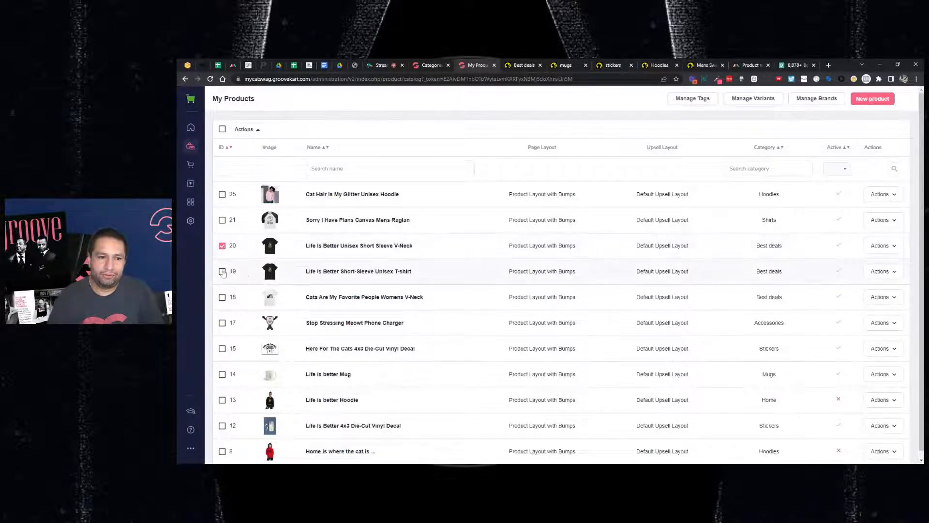
click(222, 272)
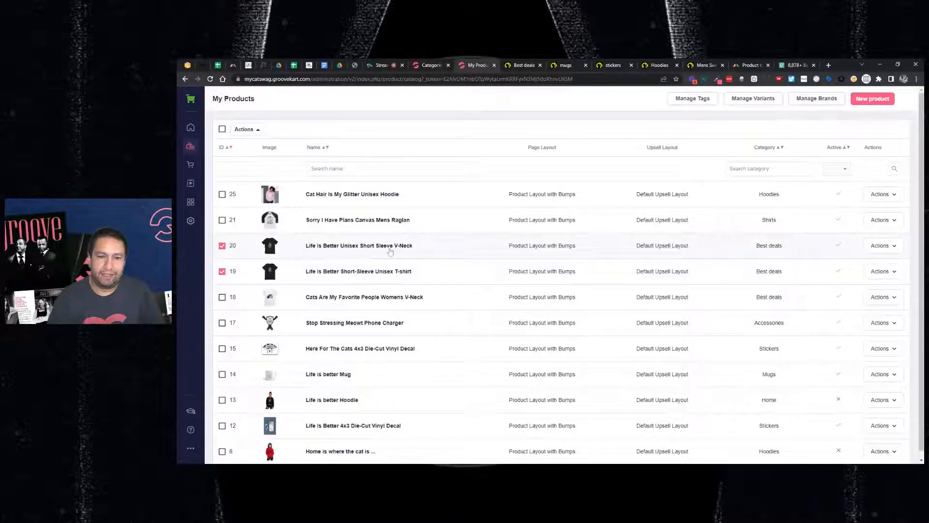
click(429, 66)
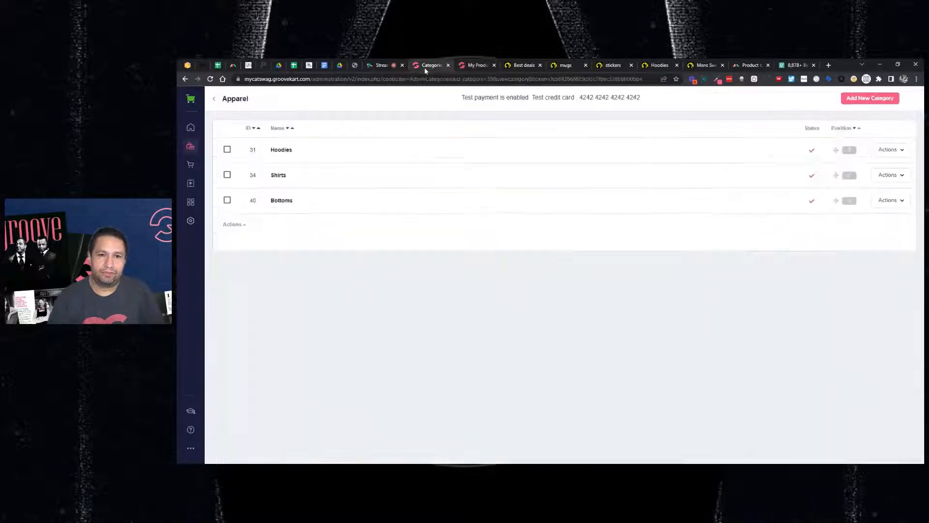
click(476, 66)
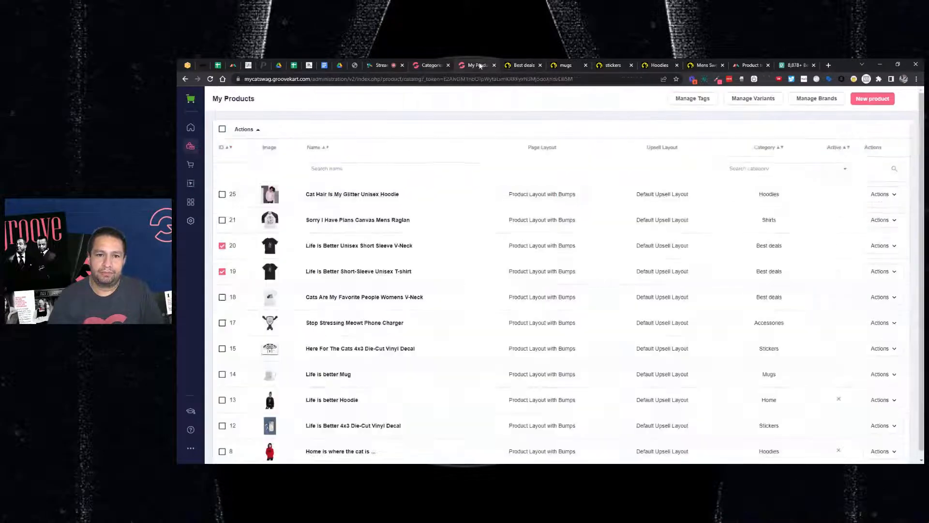
click(250, 129)
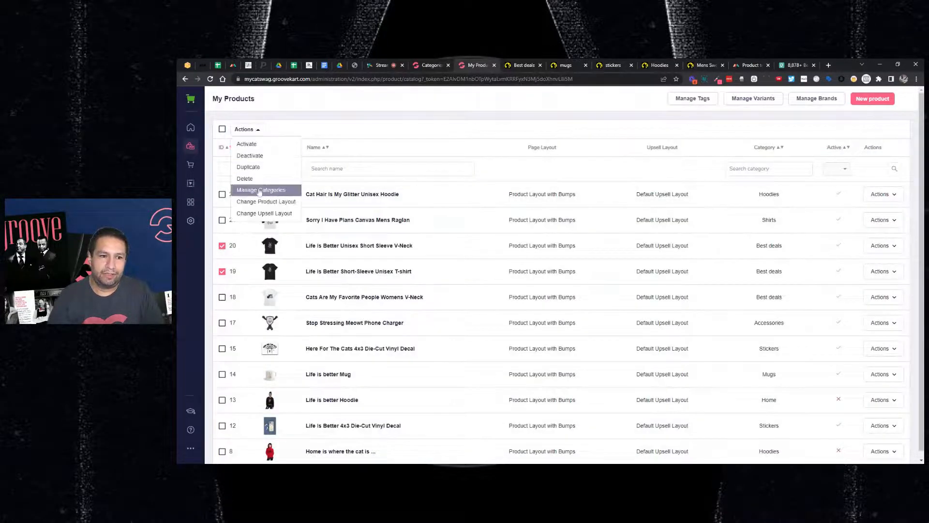
click(259, 190)
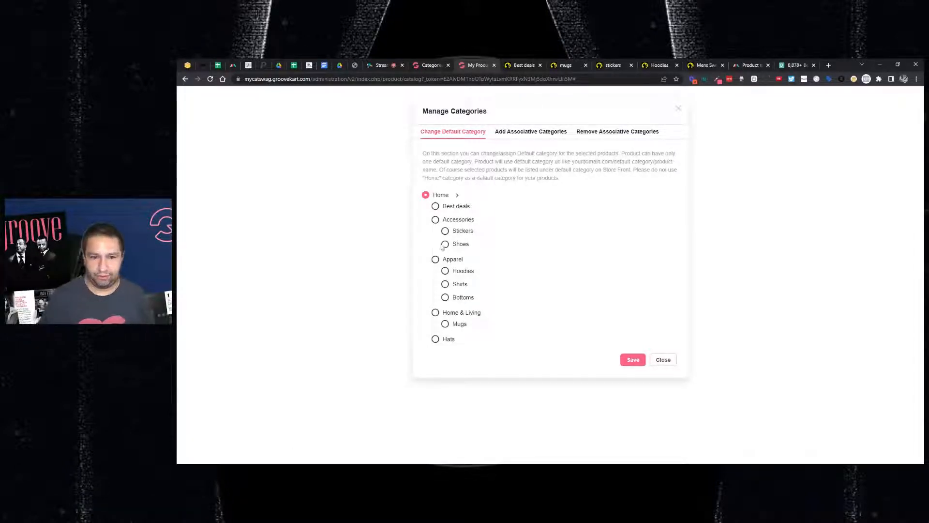
Choose Apparel as the default category for both selected shirts, add Shirts as an associative category, and save.
click(436, 260)
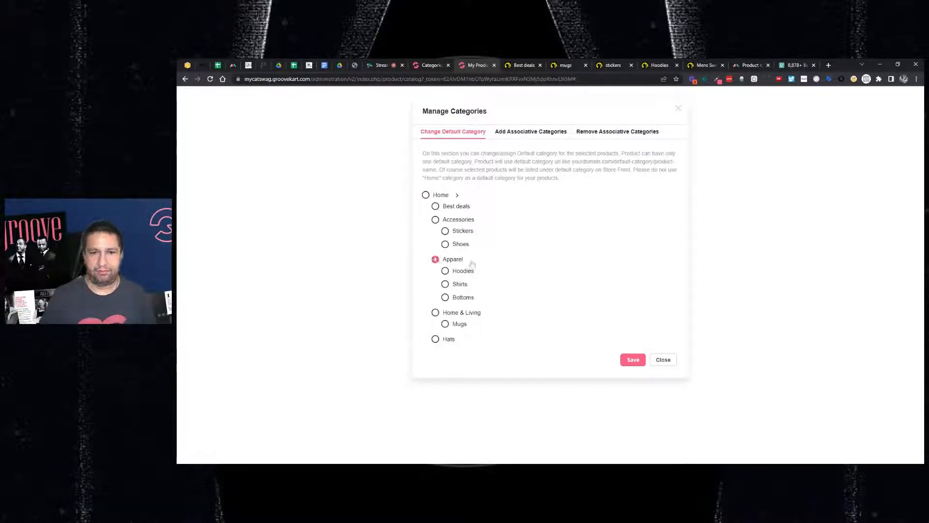
click(532, 134)
click(445, 285)
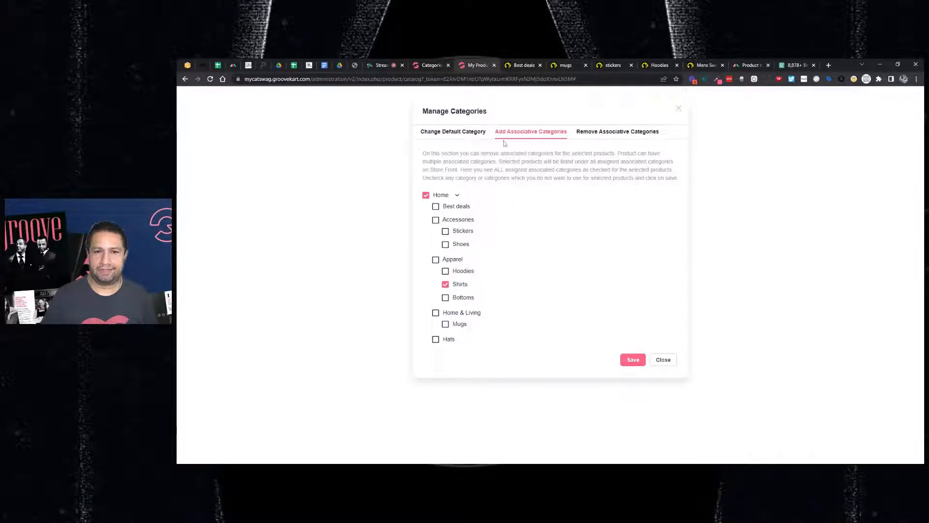
click(453, 132)
click(520, 139)
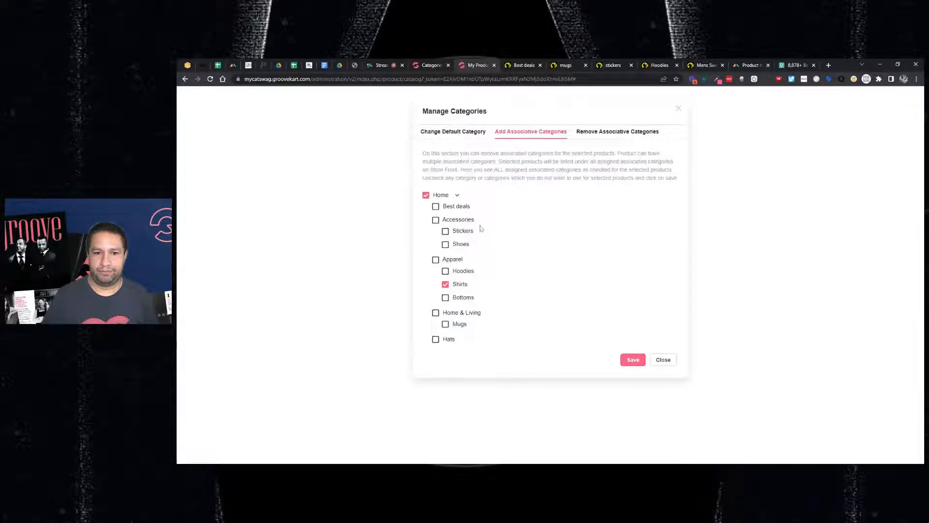
click(634, 361)
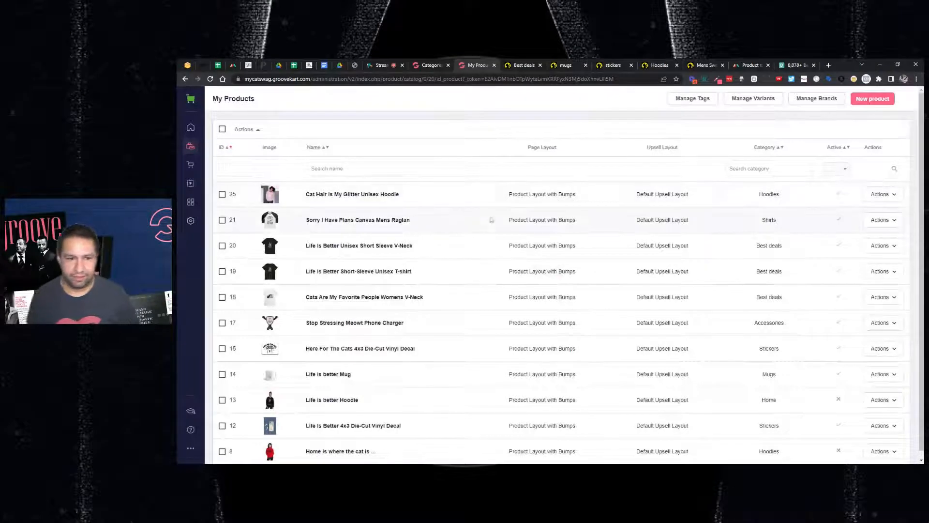
Bring up the available product actions for Life is Better Unisex Short Sleeve V-Neck.
click(885, 248)
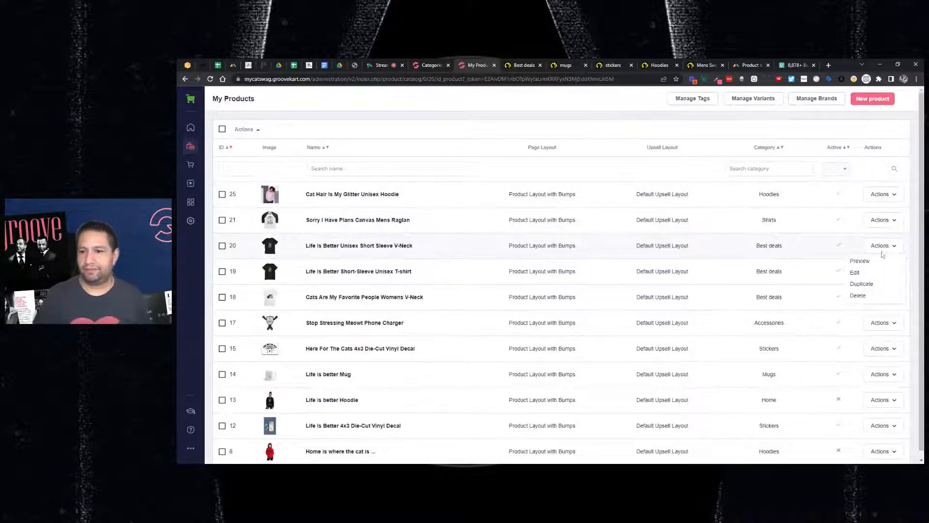
Edit the Life Is Better Unisex Short Sleeve V-Neck product, making Shirts its default category and removing Best deals.
click(862, 272)
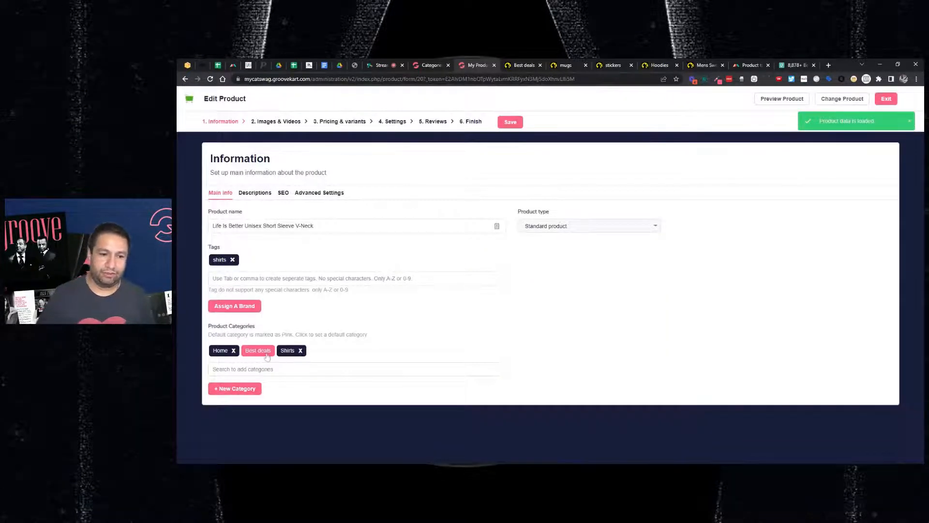
click(286, 351)
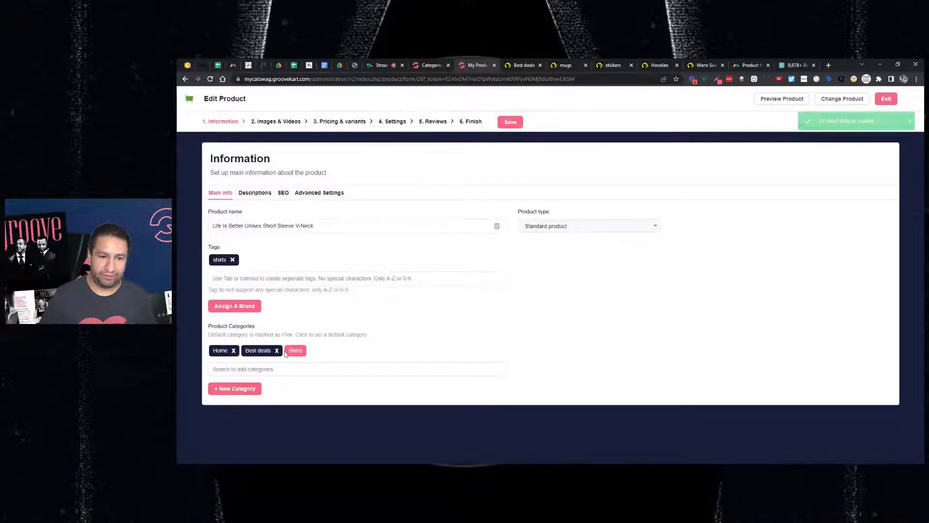
click(277, 351)
Add the Home > Apparel category to the Unisex Short Sleeve V-Neck, then save the product and return to the product list.
click(290, 369)
text(app)
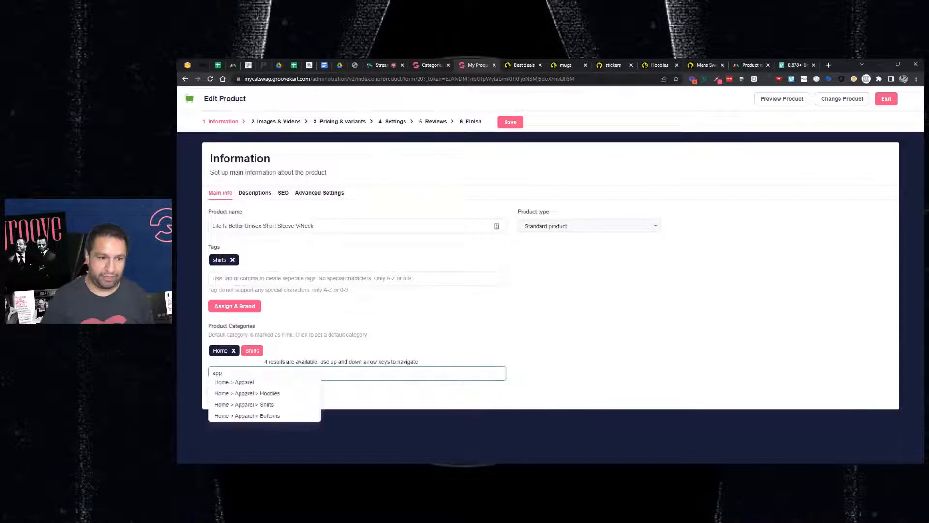
click(274, 383)
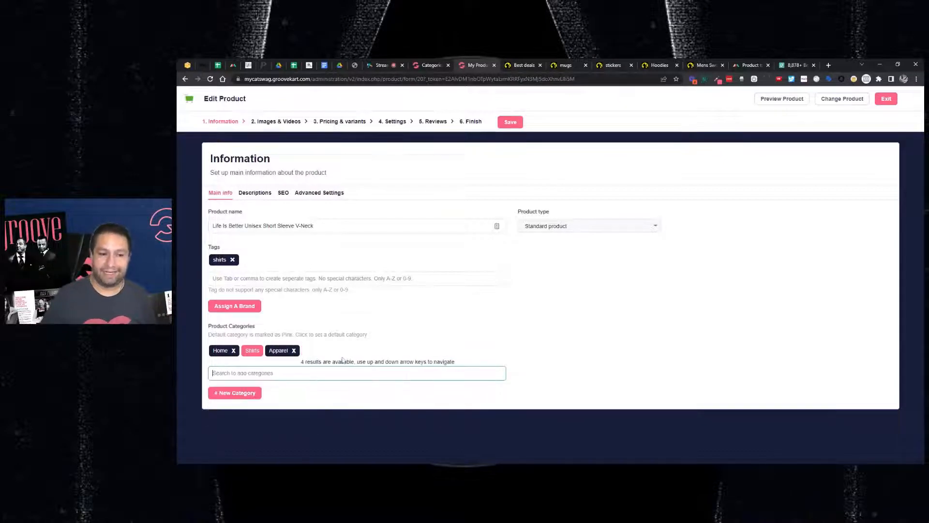
click(515, 125)
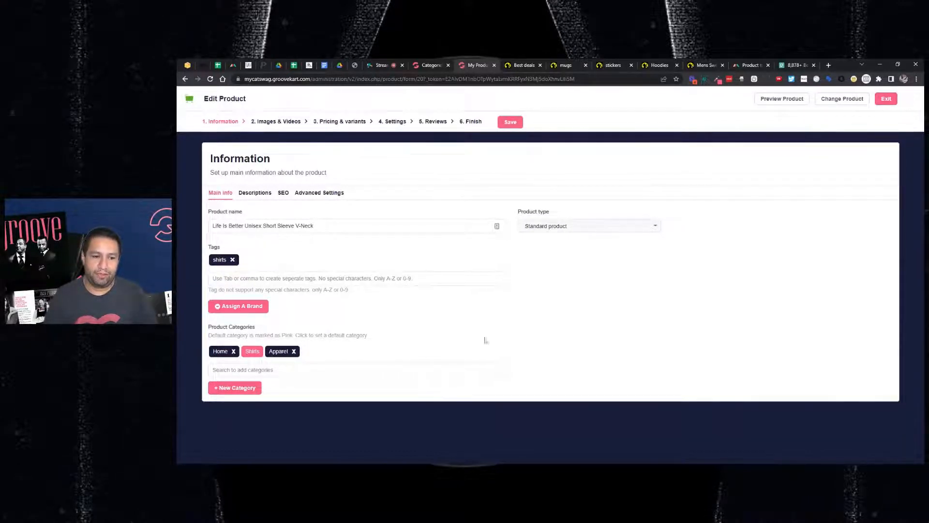
click(886, 100)
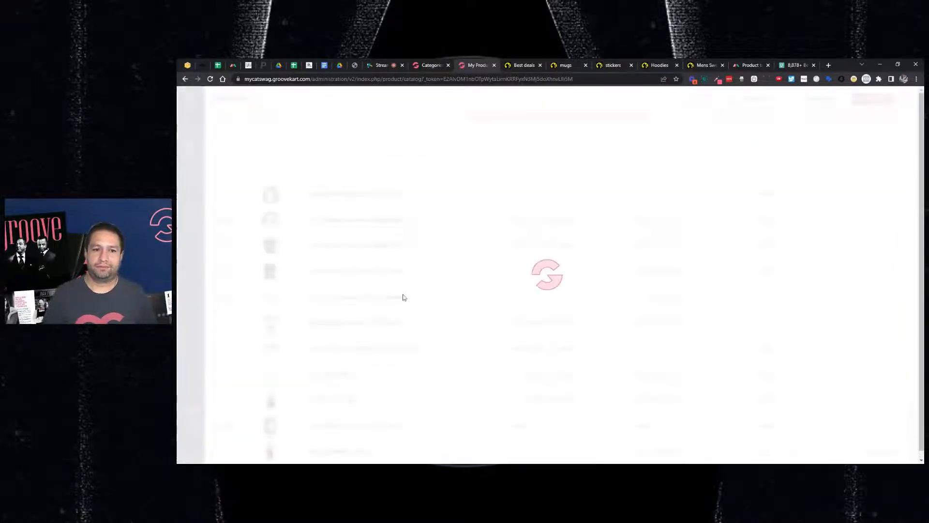
Edit the Life Is Better Short-Sleeve Unisex T-shirt product, making Shirts its default category and removing Best deals.
click(887, 271)
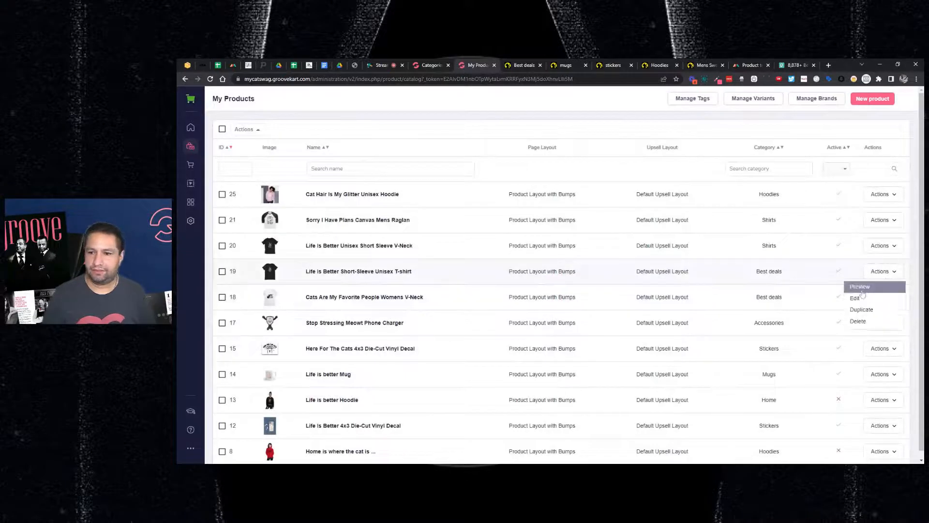
click(859, 298)
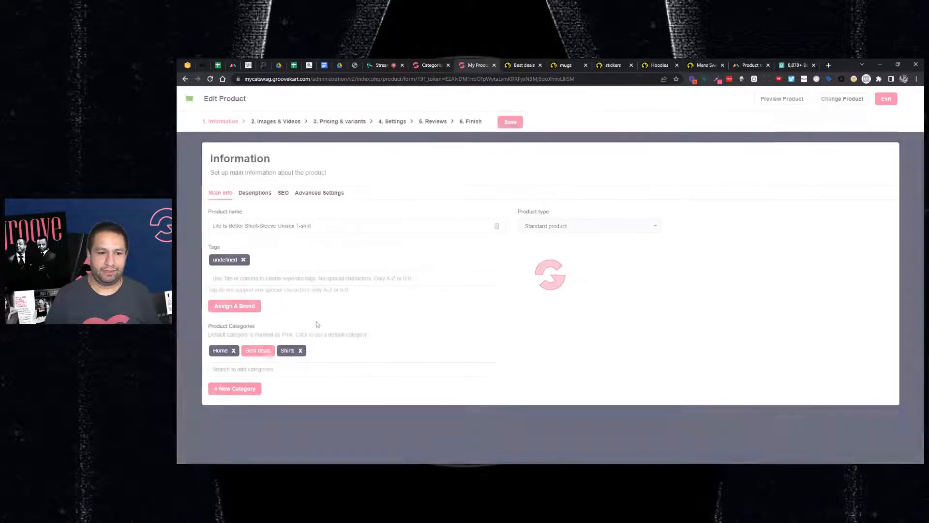
click(287, 351)
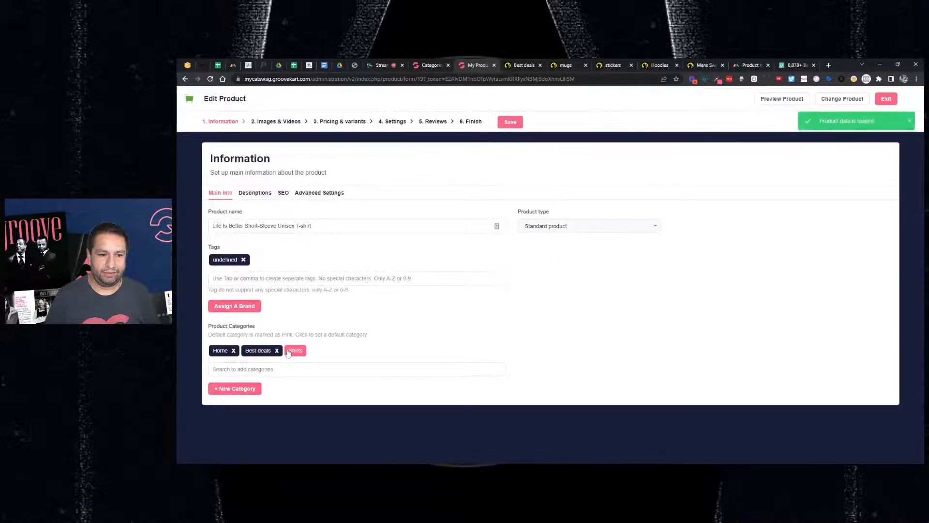
click(276, 350)
Add the Home > Apparel category to the Short-Sleeve Unisex T-shirt, save it and return to the product list.
click(271, 367)
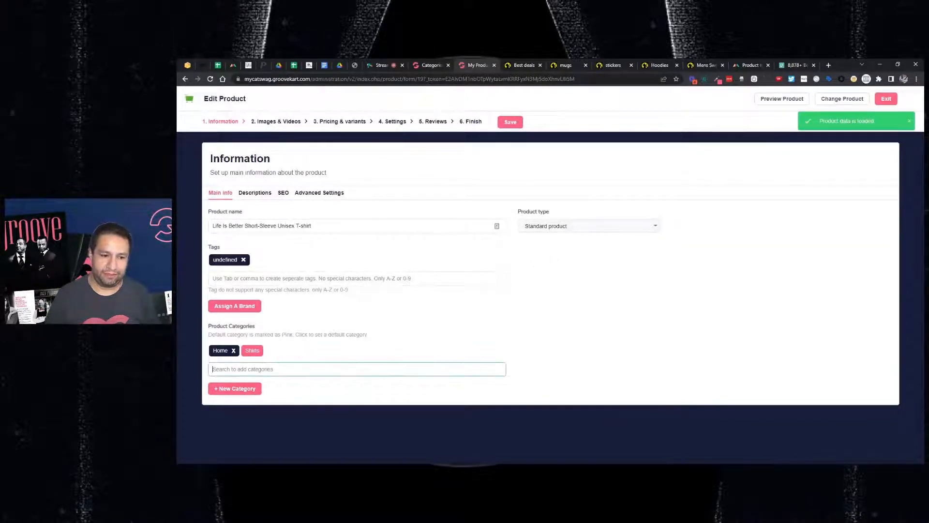
text(app)
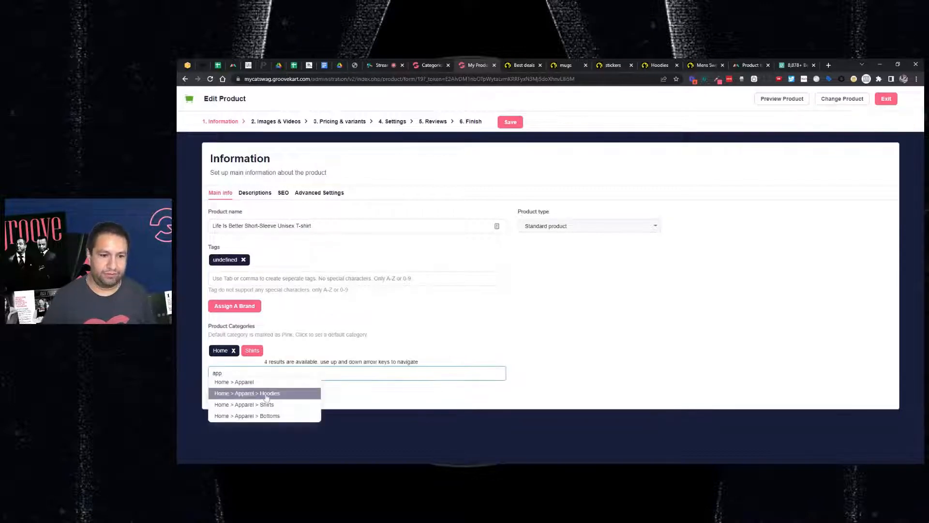
key(Return)
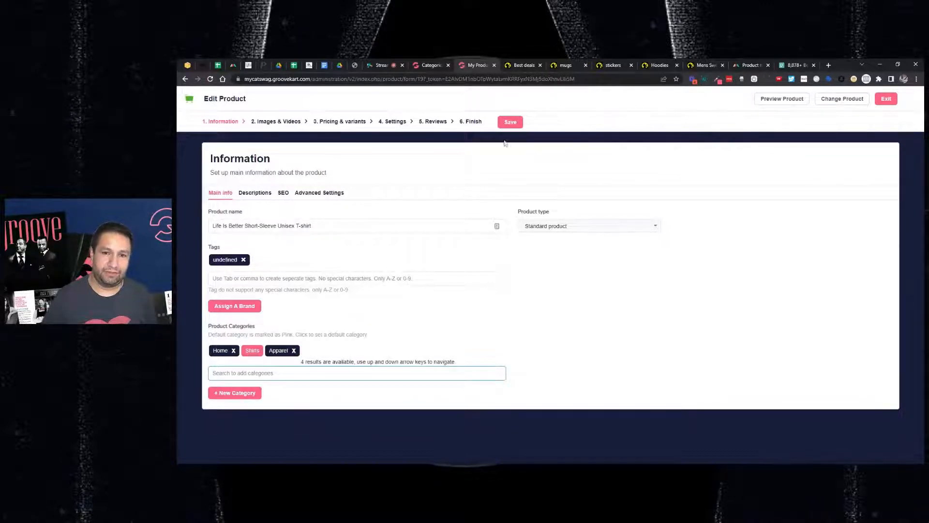
click(510, 122)
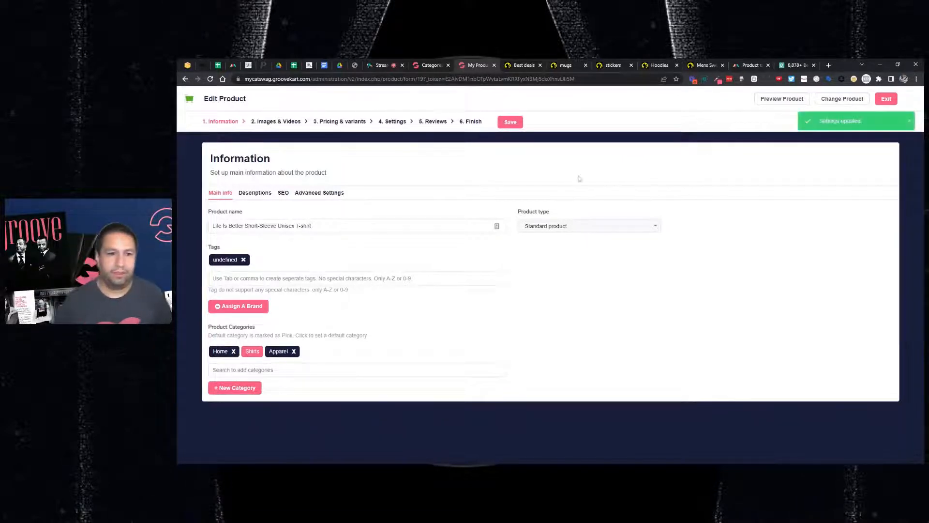
click(889, 101)
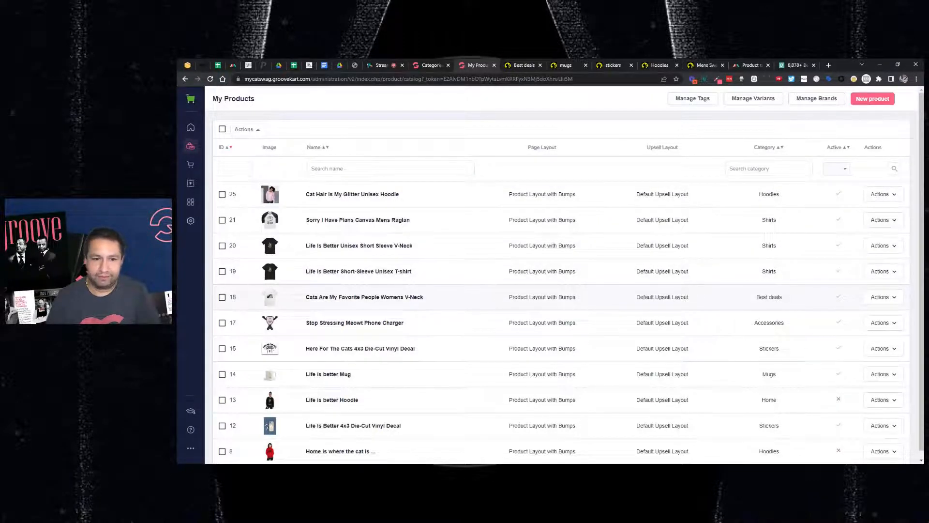
Edit the Cats Are My Favorite People Womens V-Neck product and add the Apparel and Shirts categories to it.
scroll(775, 301, down, 1)
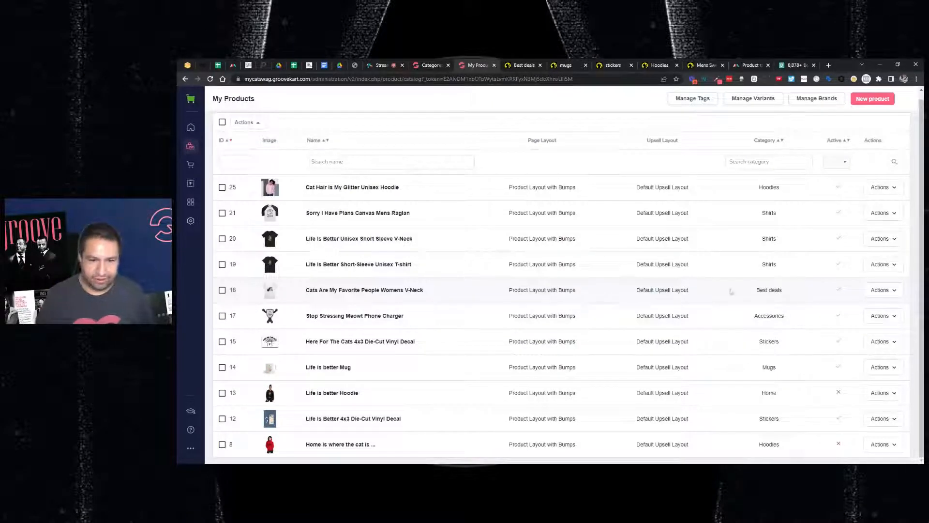
click(895, 291)
click(871, 304)
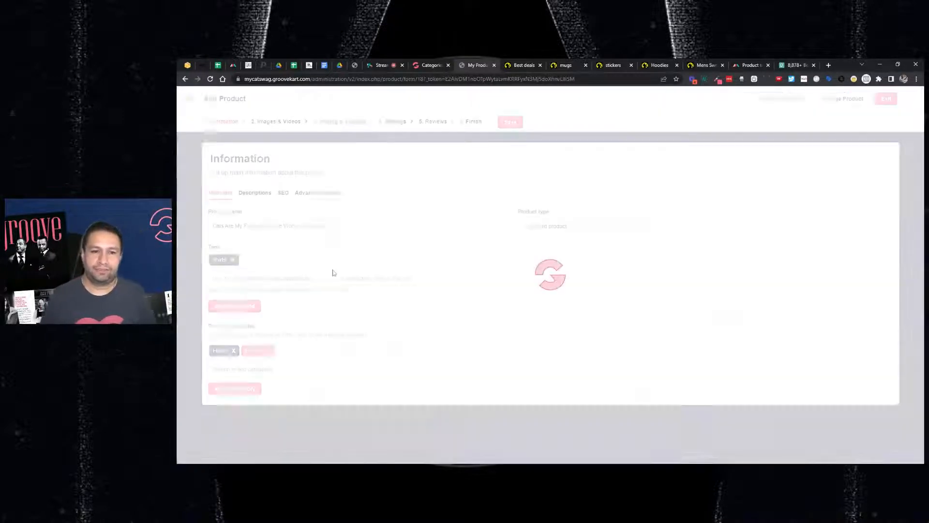
click(259, 368)
text(a)
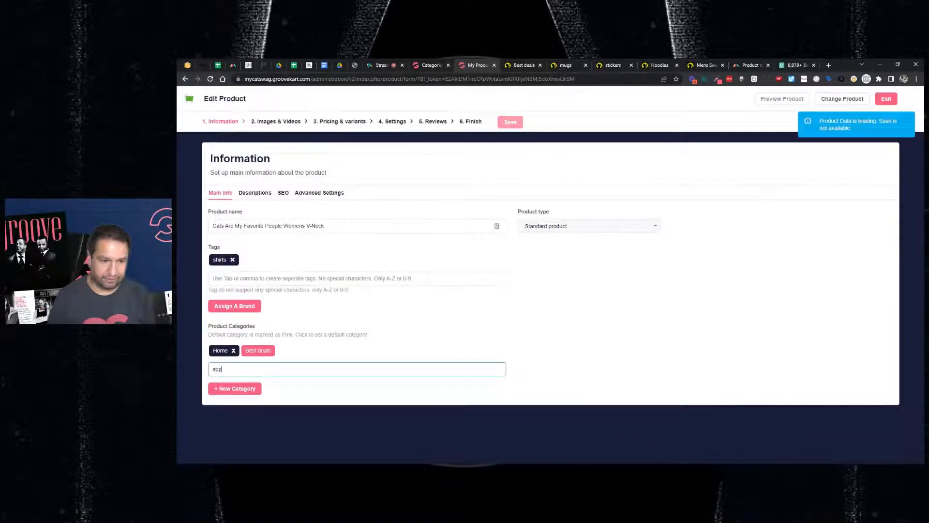
text(pp)
click(277, 381)
text(shi)
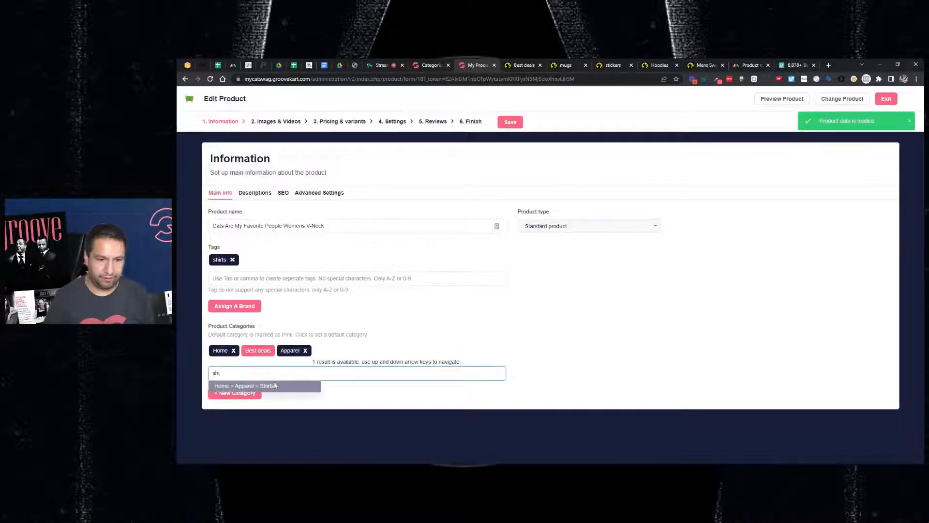
click(274, 384)
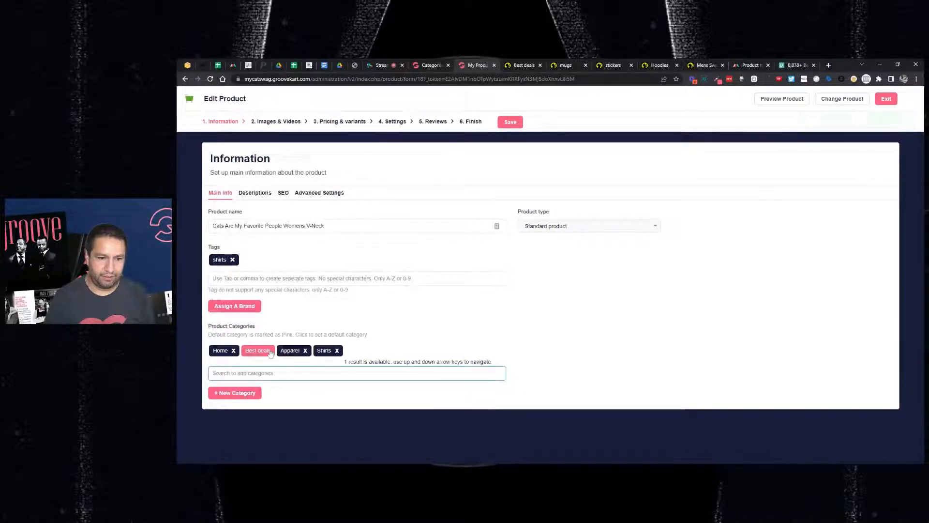
Make Shirts the default category of the Womens V-Neck, remove Best deals and save the product.
click(300, 353)
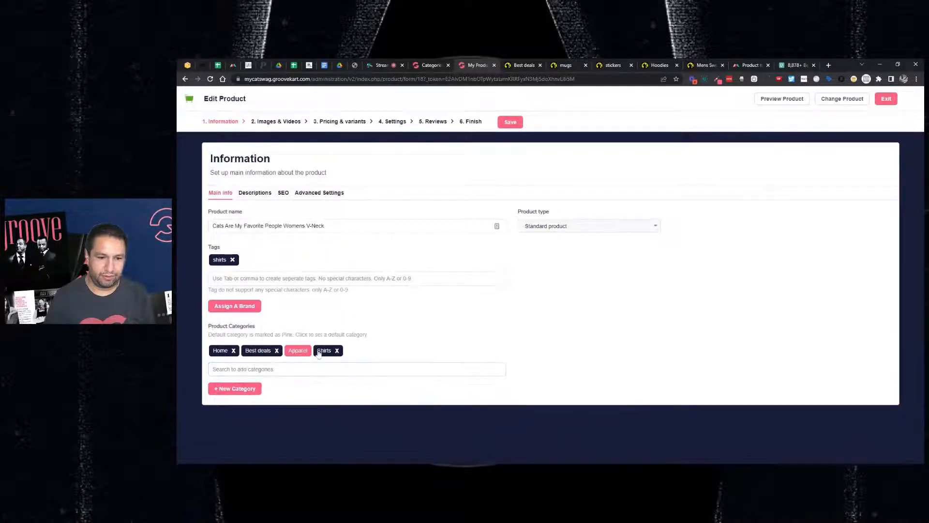
click(321, 351)
click(276, 351)
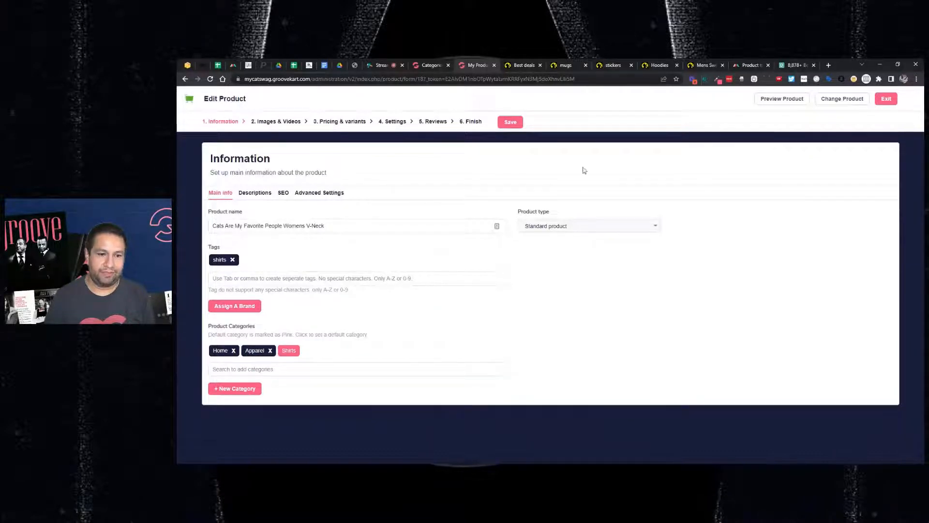
click(512, 123)
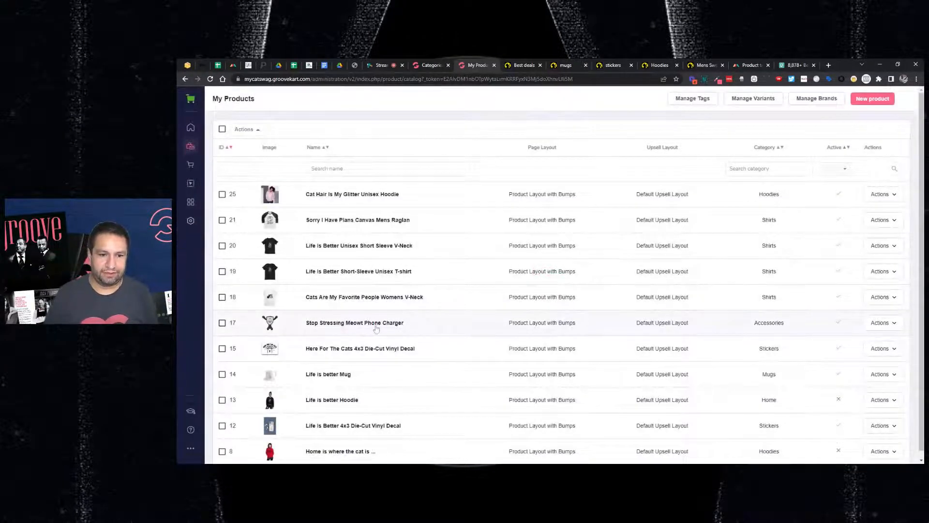
Check the categories assigned to the Stop Stressing Meowt Phone Charger and leave the product unchanged.
click(883, 323)
click(860, 350)
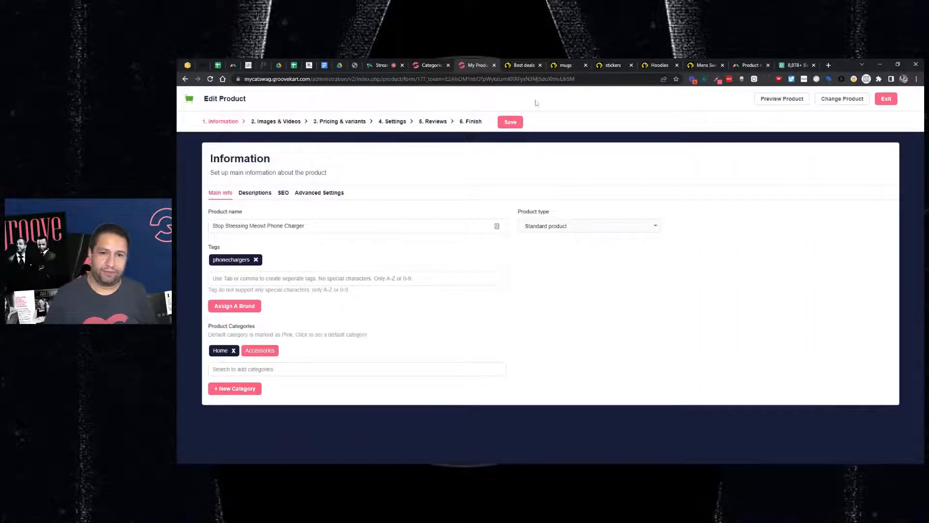
click(893, 99)
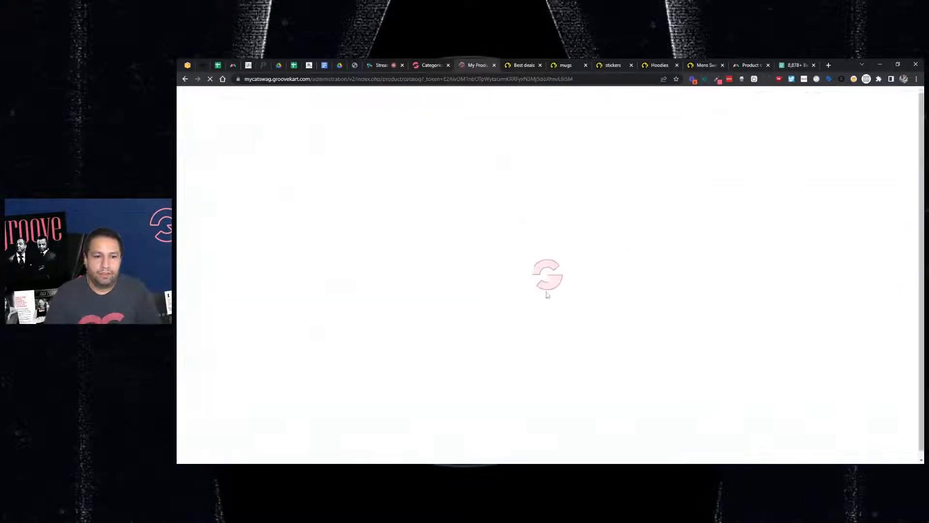
Open the Here For The Cats 4x3 Die-Cut Vinyl Decal product for editing.
scroll(412, 332, down, 1)
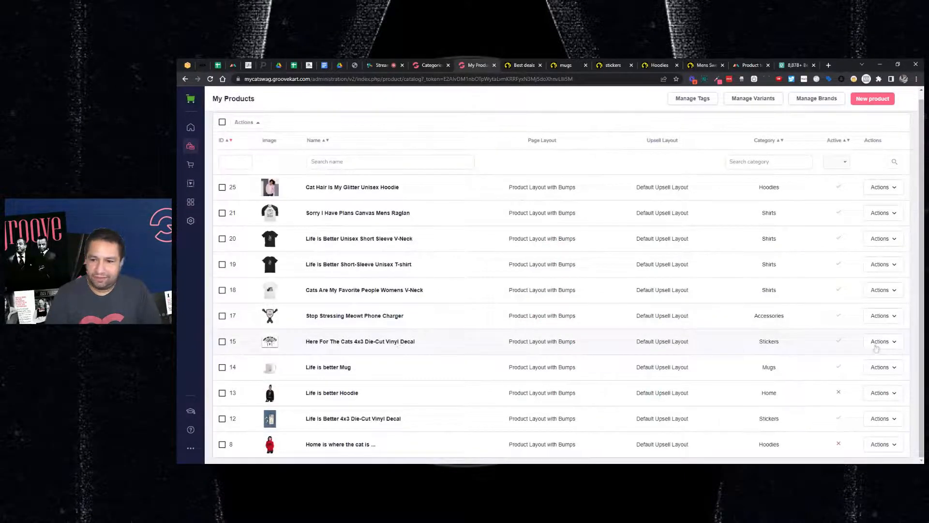
click(880, 341)
click(877, 368)
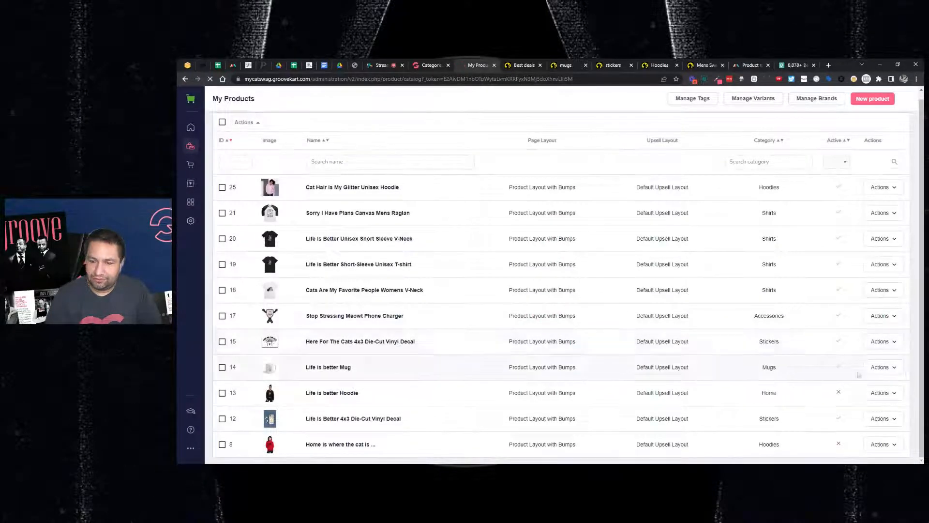
Go back from the Apparel category to the category list and view the subcategories of Accessories.
click(422, 67)
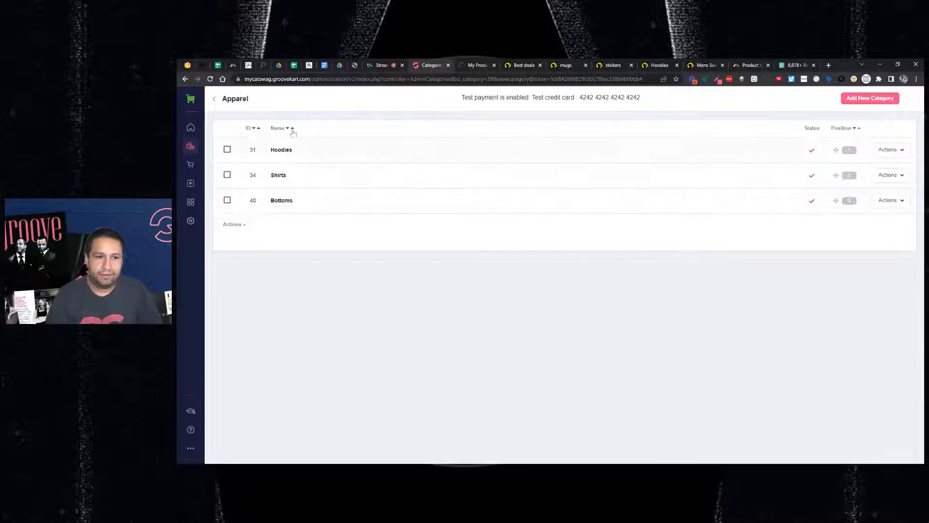
click(215, 99)
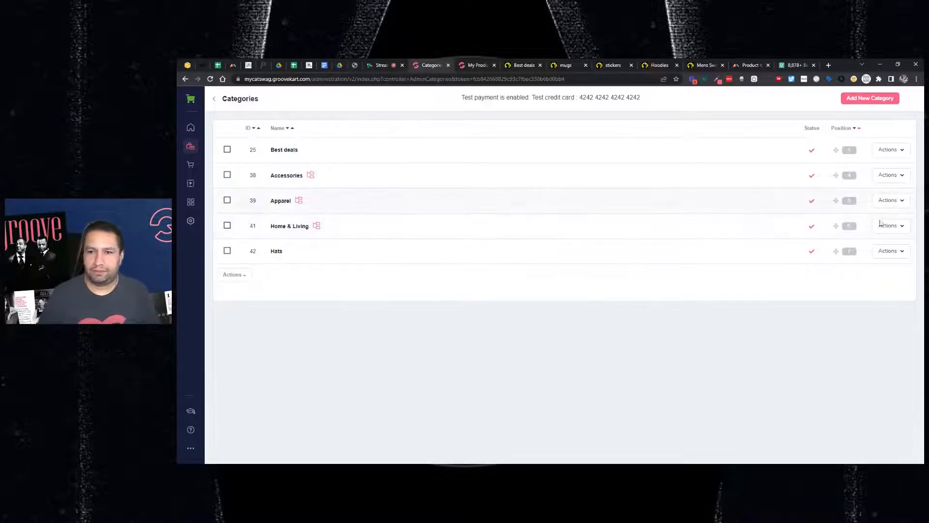
click(889, 176)
click(878, 196)
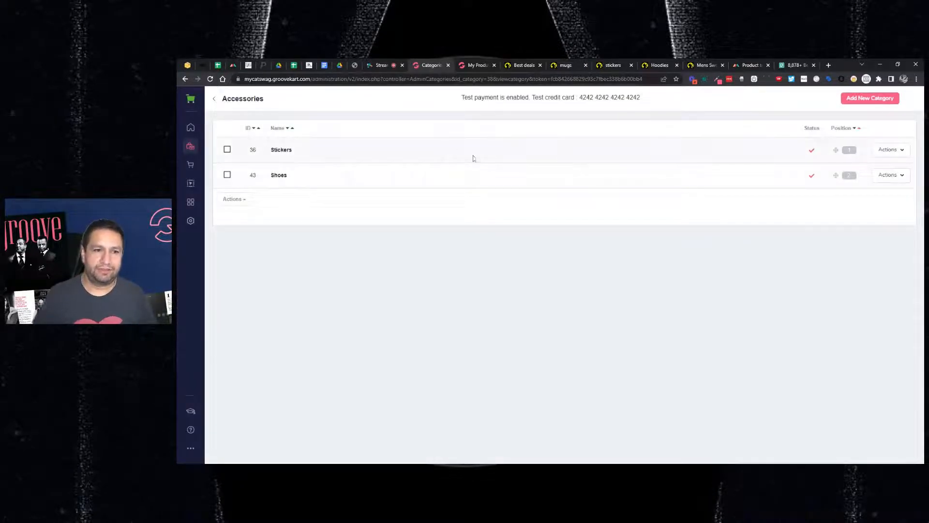
Add the Accessories category to the Here For The Cats vinyl decal, save it and return to the product list.
click(472, 64)
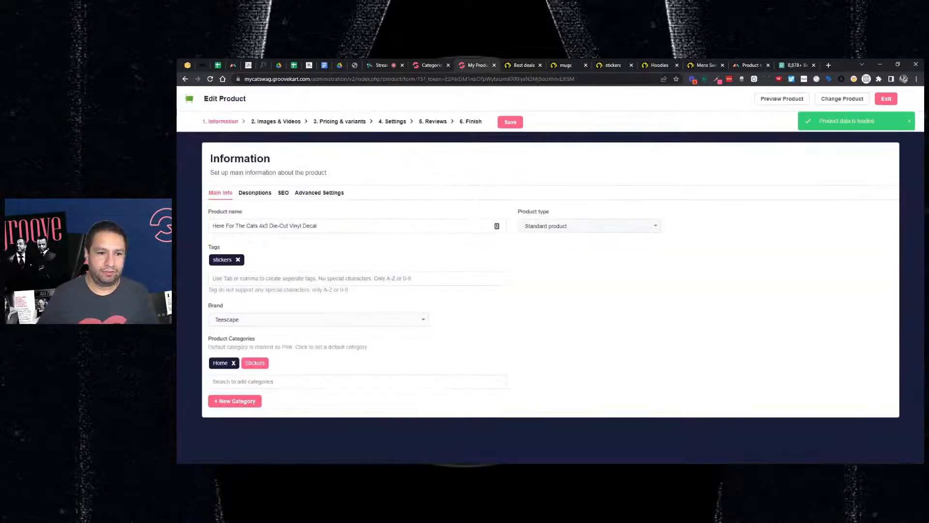
click(267, 382)
text(acc)
click(268, 395)
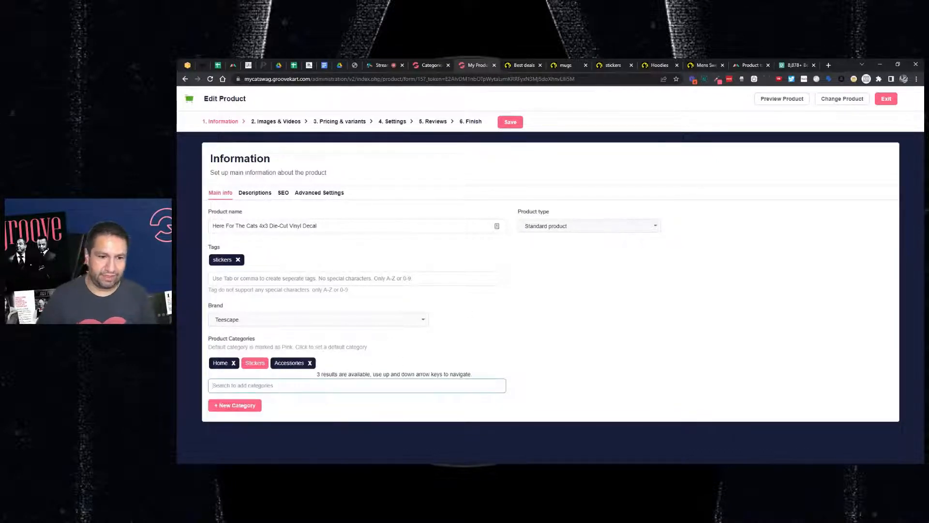
click(510, 121)
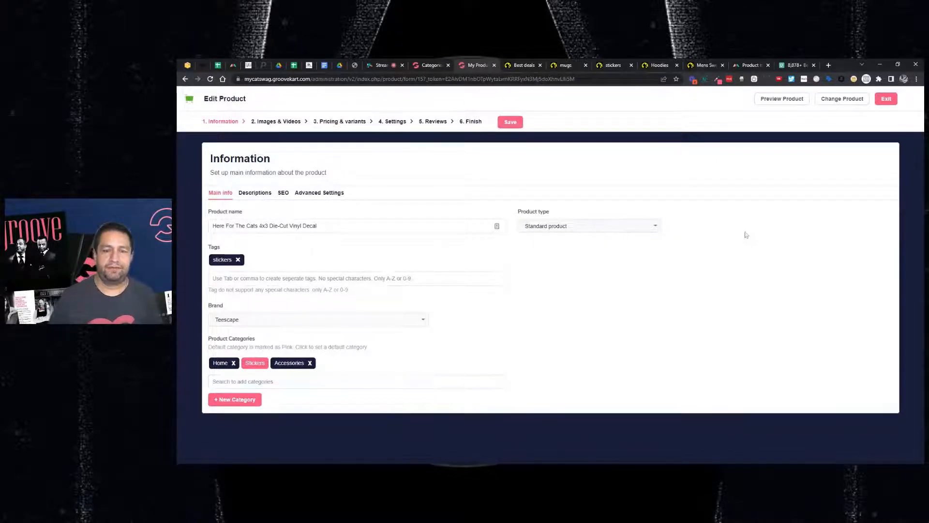
click(889, 100)
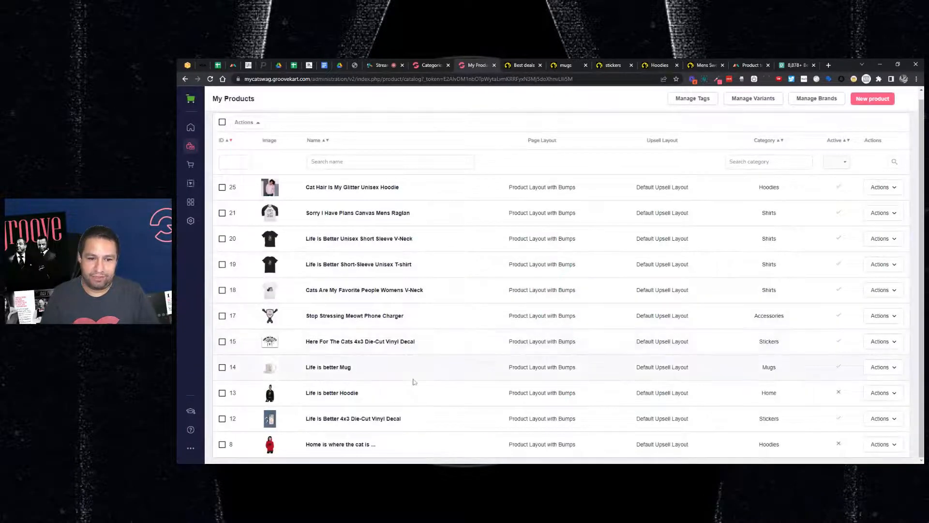
Open the Life is better Mug product for editing and check the Accessories subcategories while it loads.
click(881, 367)
click(869, 393)
click(416, 66)
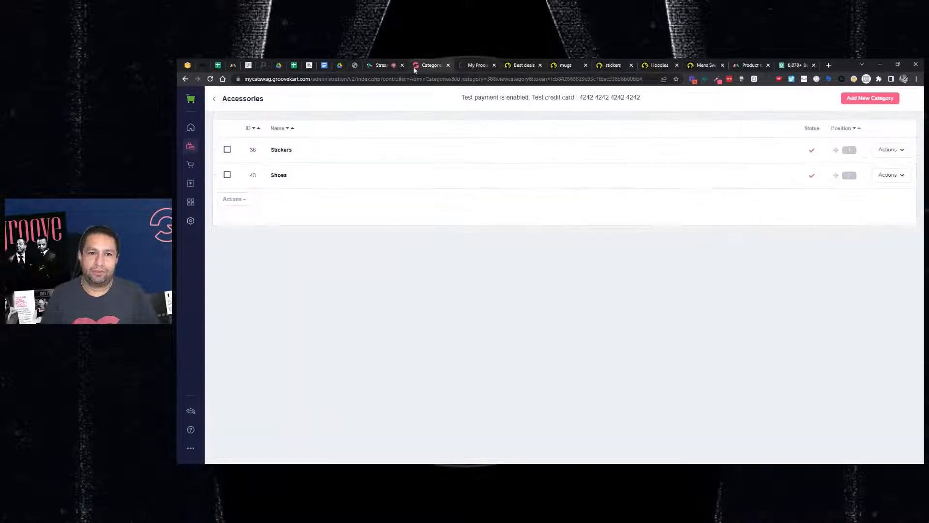
click(470, 66)
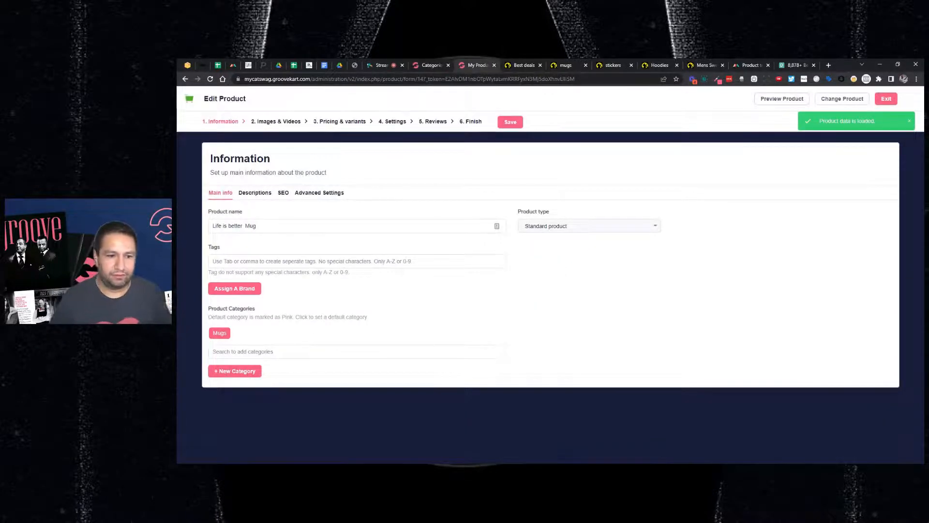
Add the Home & Living and Home categories to the Life is better Mug, save it and return to the product list.
text(home)
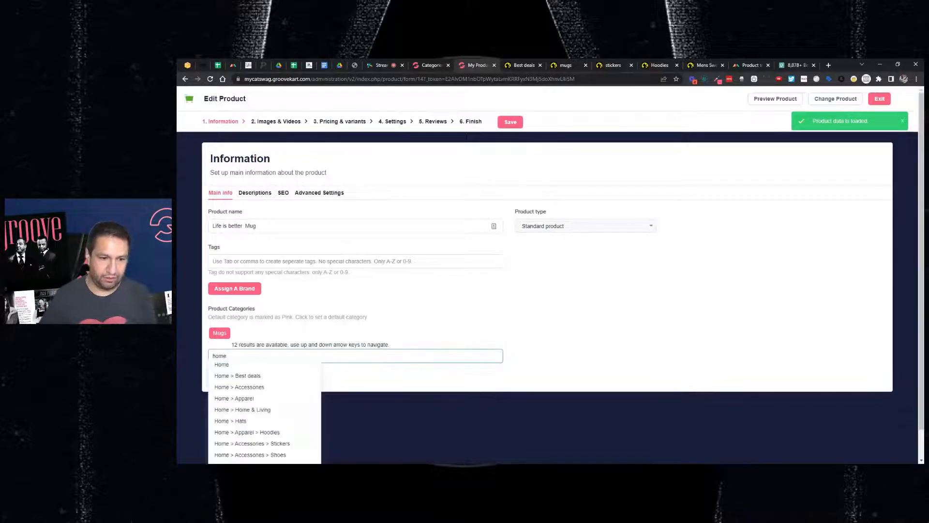
click(245, 409)
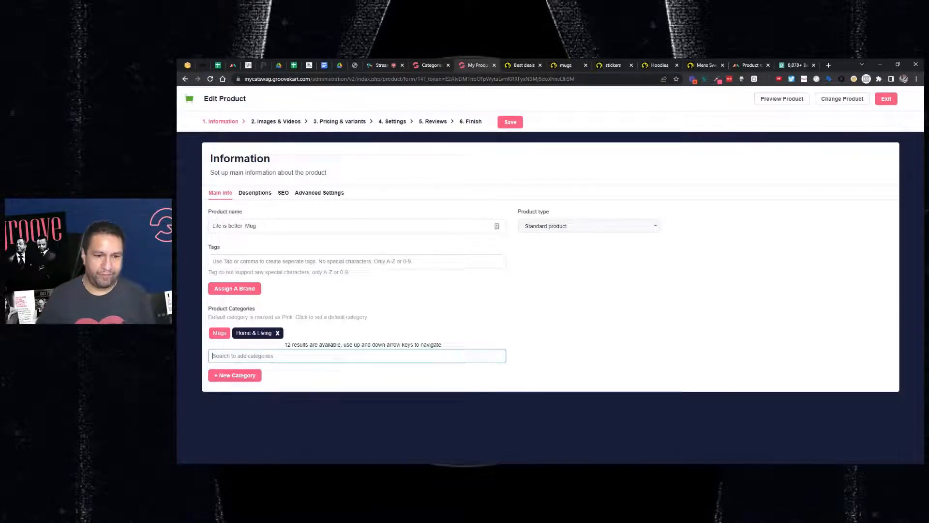
text(home)
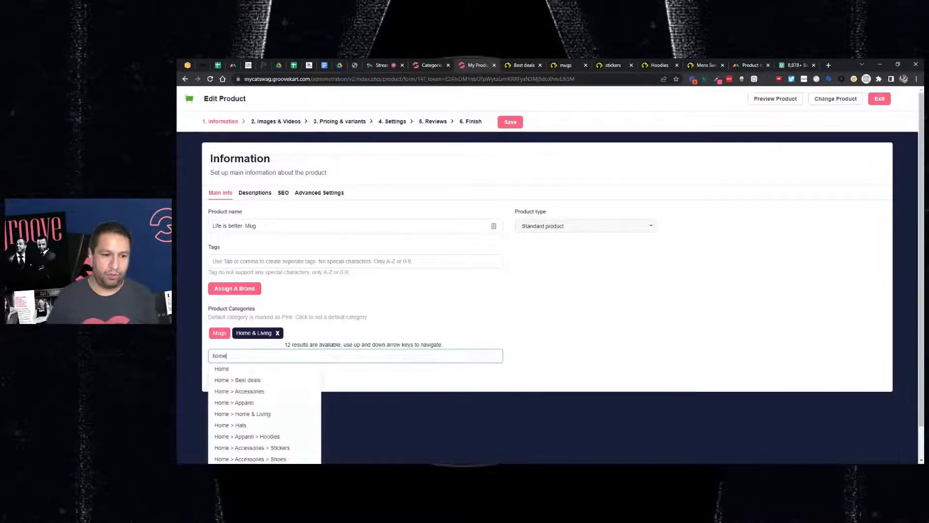
click(262, 369)
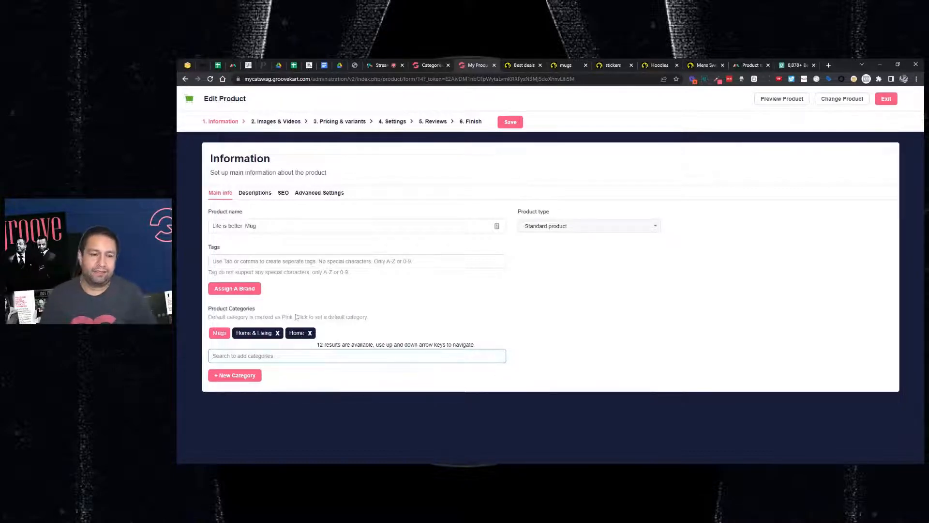
click(513, 127)
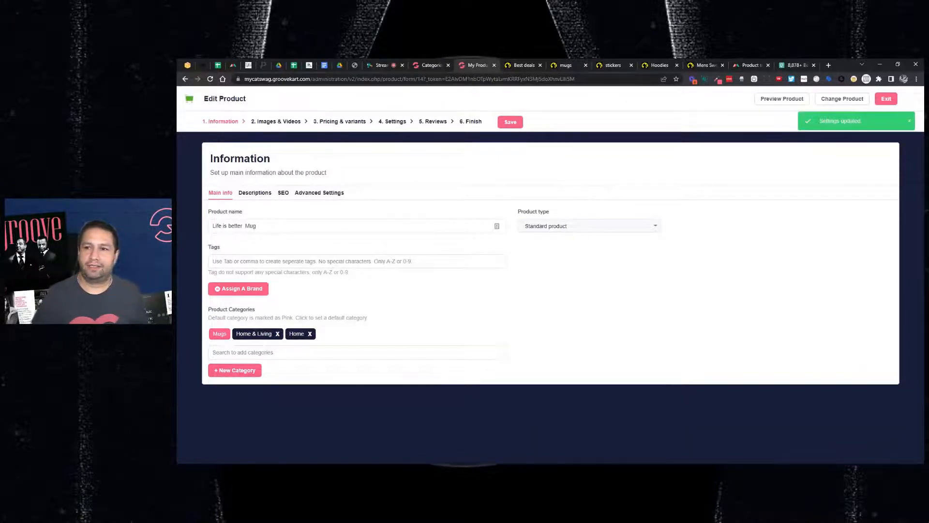
click(880, 100)
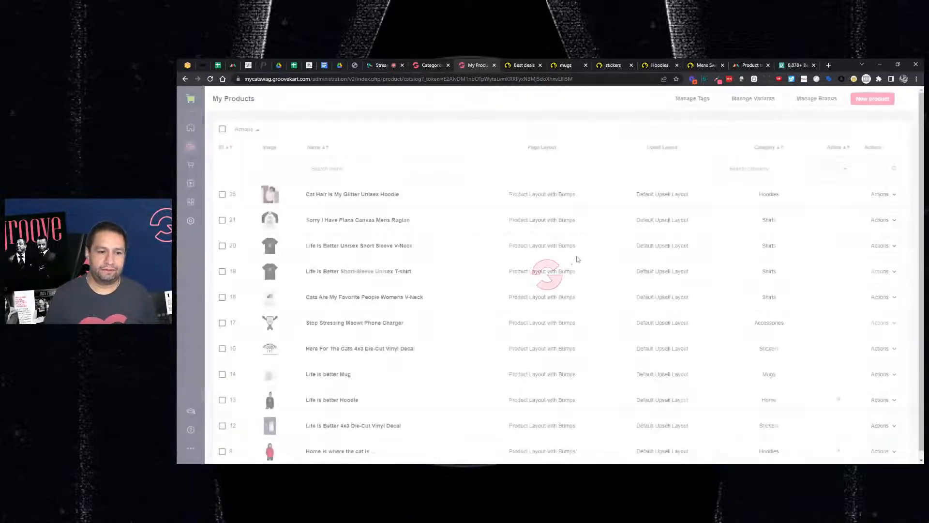
Add the Apparel and Hoodies categories to the Life is better Hoodie, make Hoodies the default category and save the product.
click(880, 393)
click(859, 419)
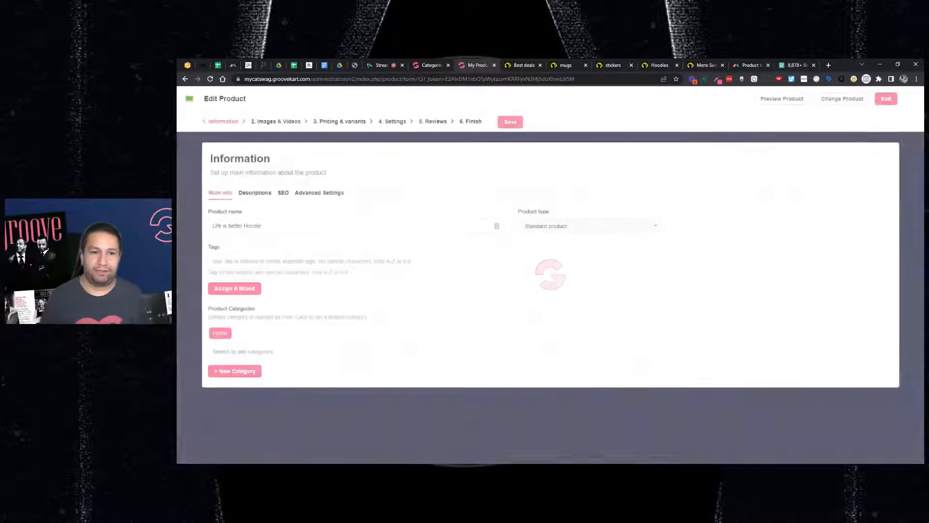
click(310, 351)
text(app)
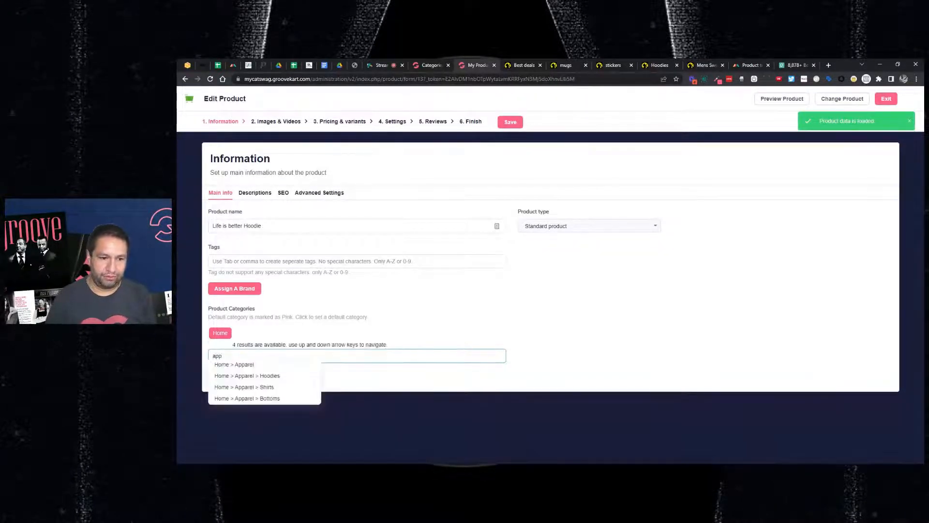
click(313, 365)
text(hoo)
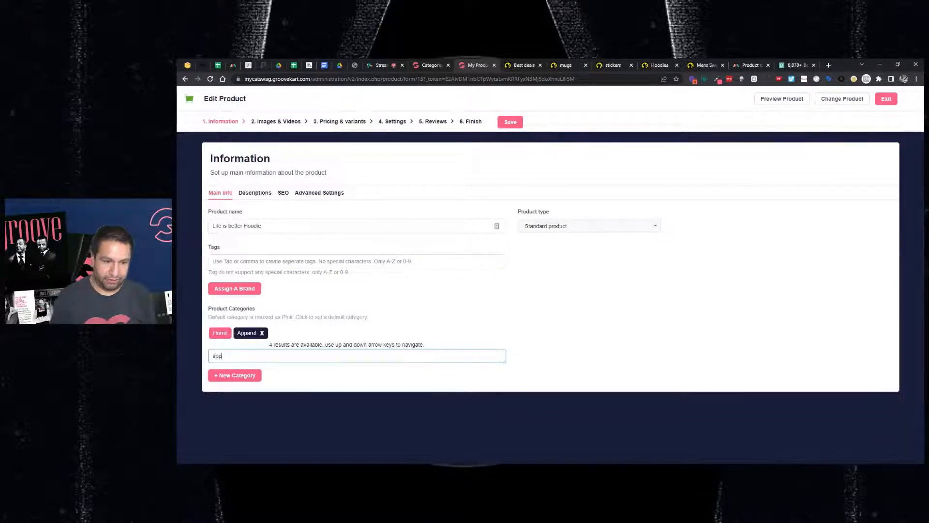
click(278, 380)
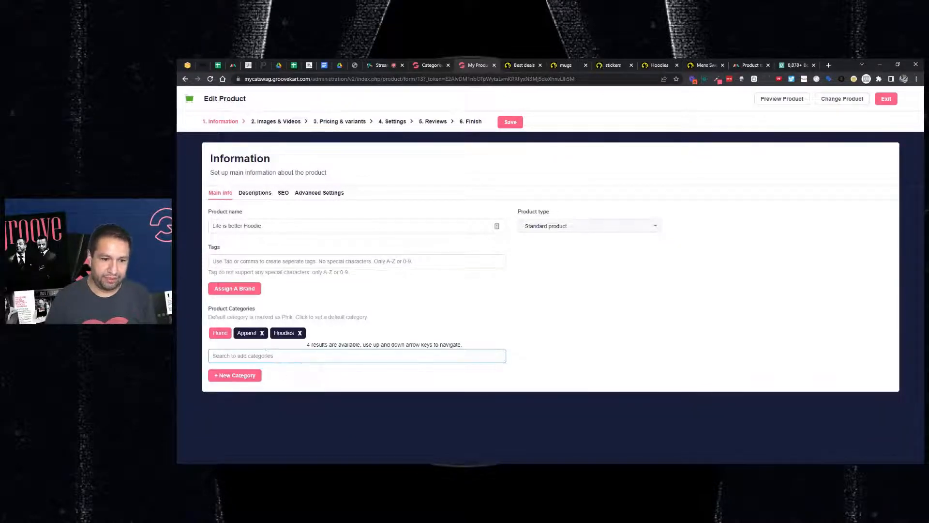
click(281, 333)
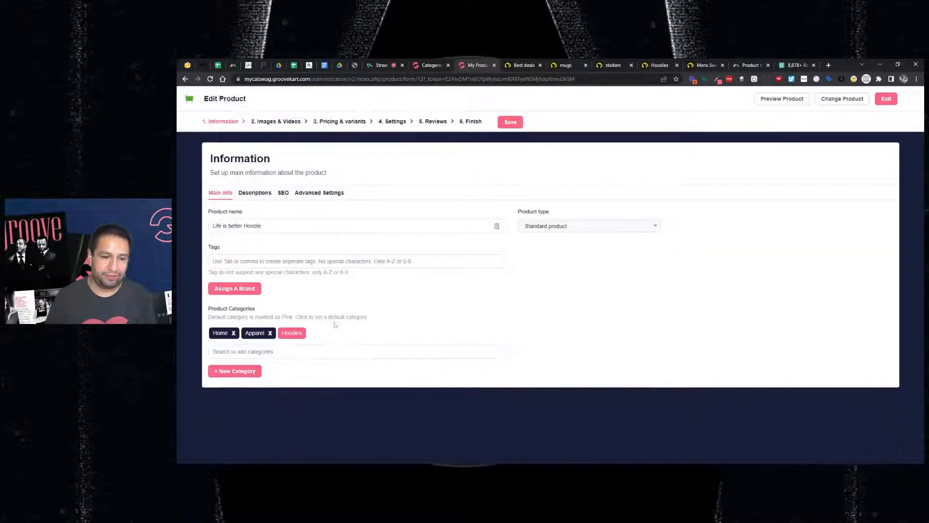
click(510, 121)
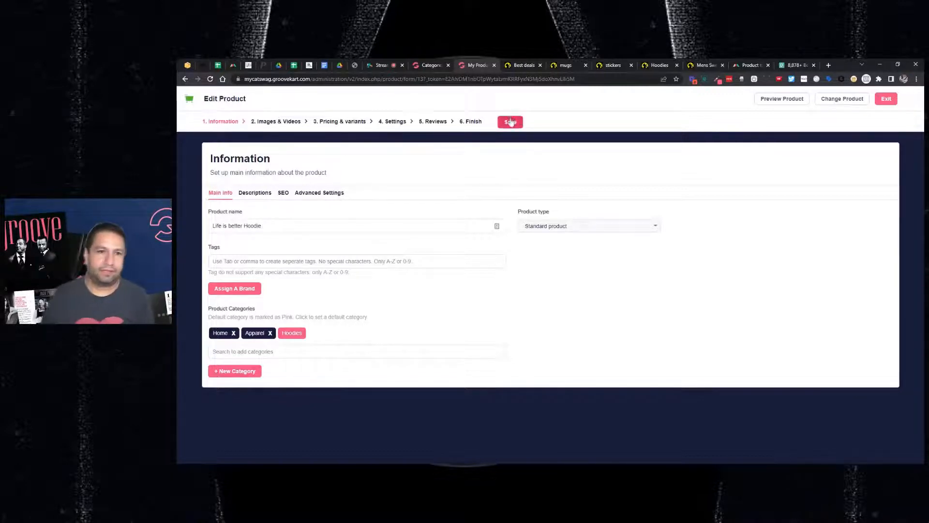
View the subcategories of the Apparel category and return to the products.
click(410, 66)
click(892, 200)
click(889, 215)
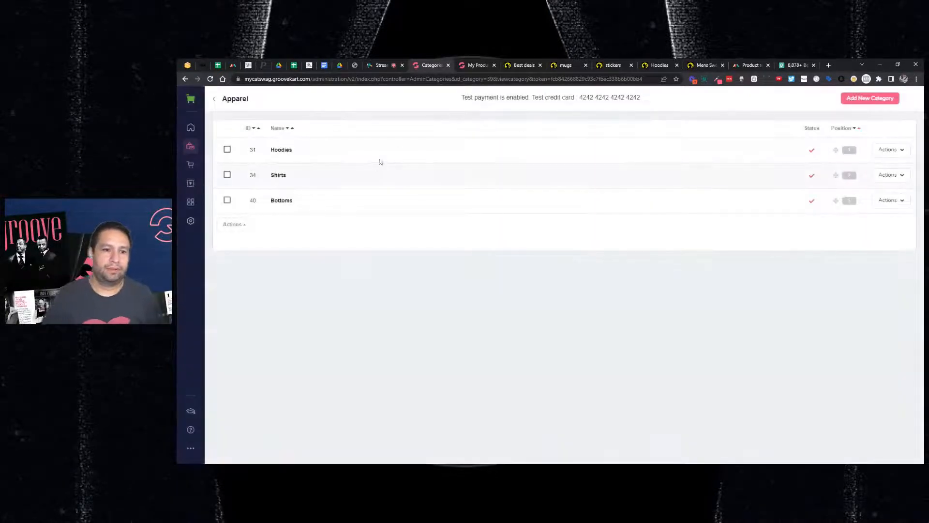
click(476, 65)
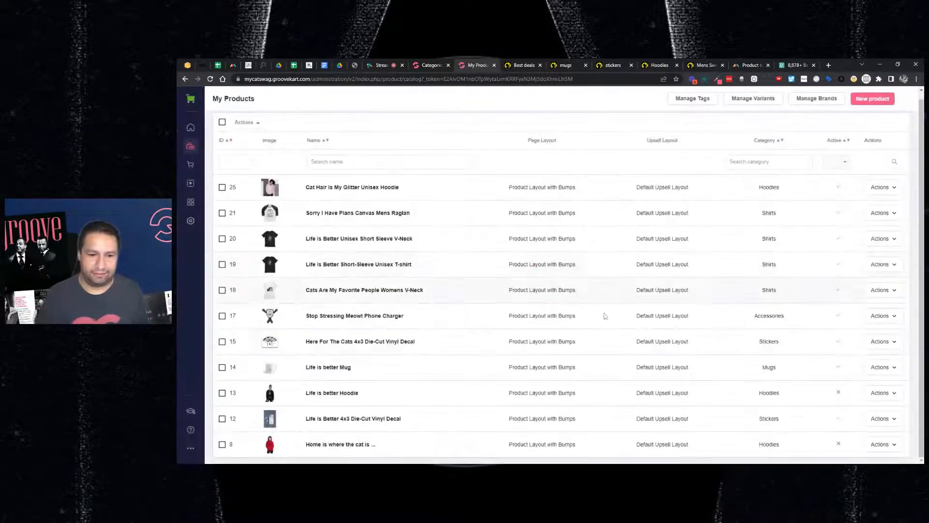
Open the Life Is Better 4x3 Die-Cut Vinyl Decal product for editing and glance at the category structure.
click(884, 423)
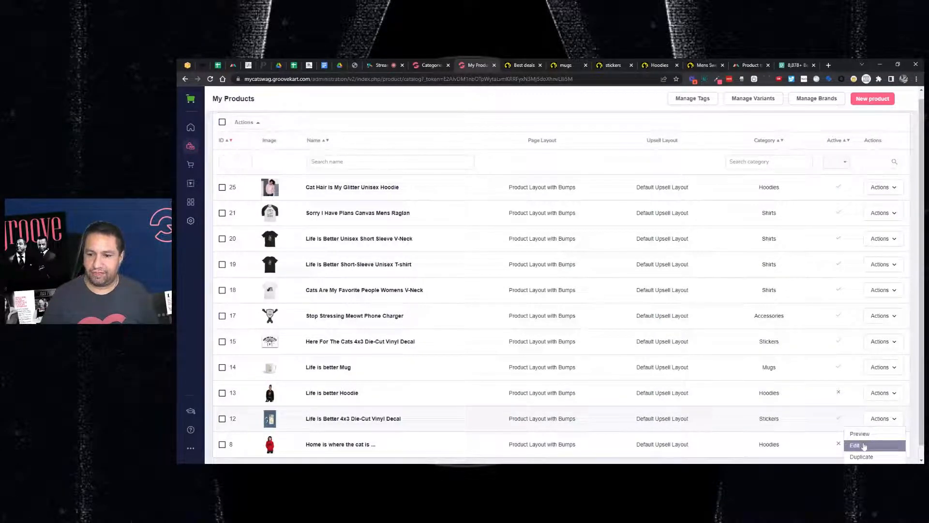
click(864, 445)
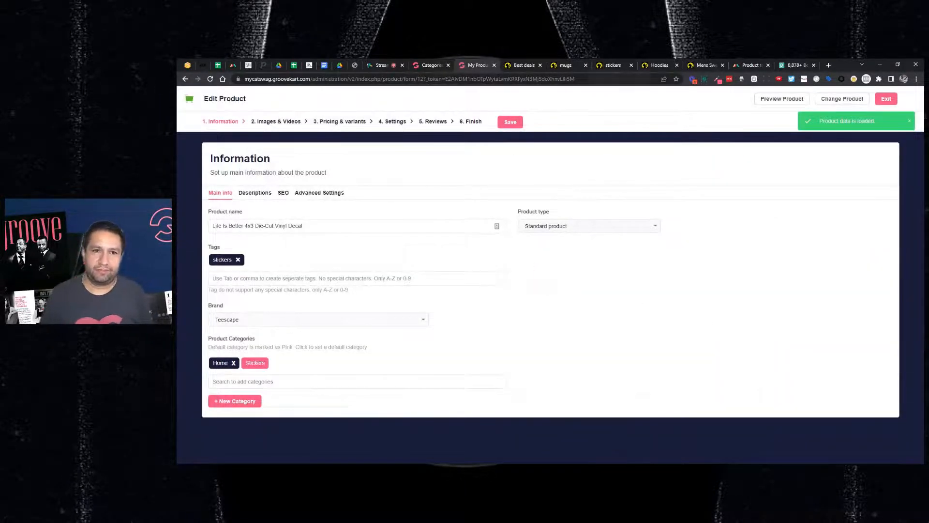
click(429, 65)
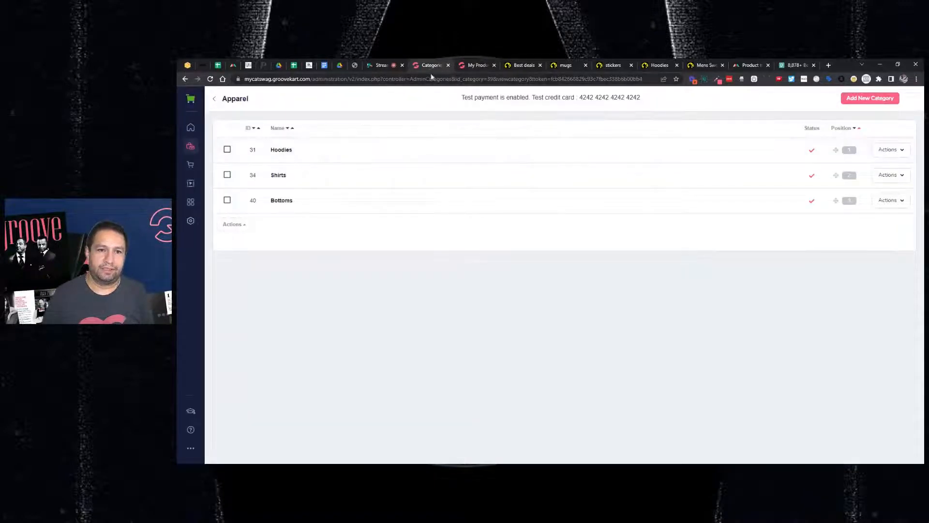
click(477, 66)
Add the Accessories category to the Life Is Better vinyl decal, save it and exit to the product list.
click(325, 383)
text(acces)
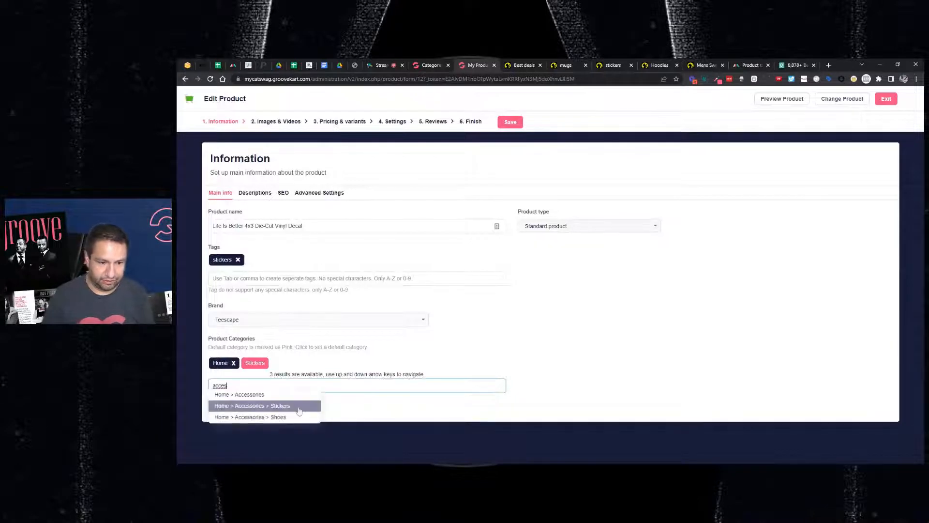
click(299, 409)
text(acc)
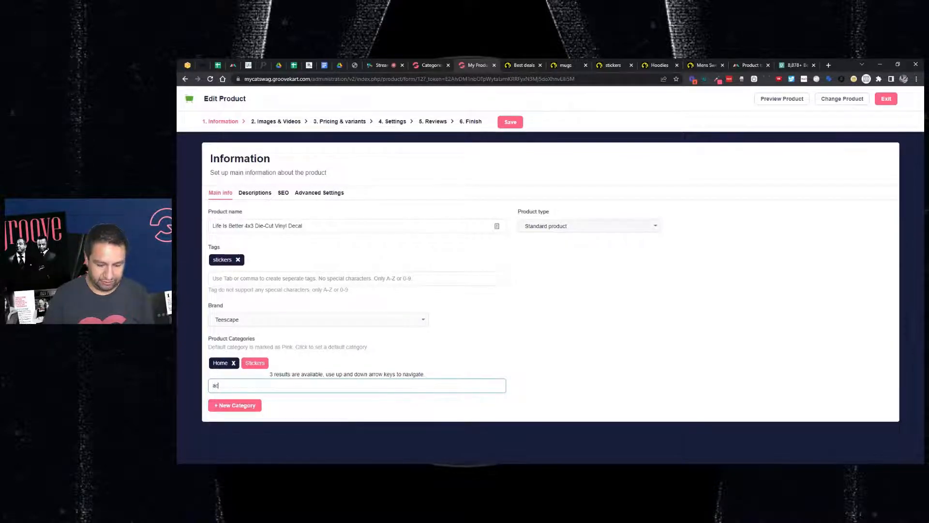
key(Return)
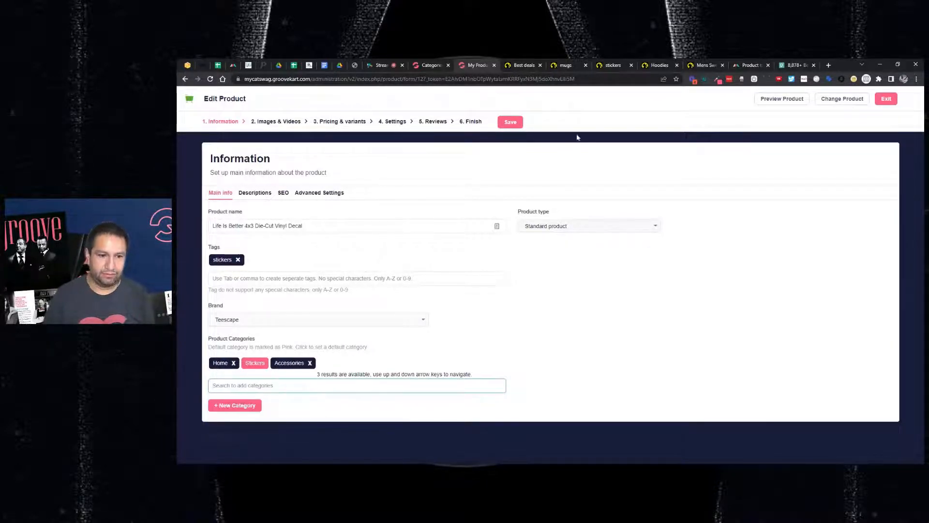
click(512, 124)
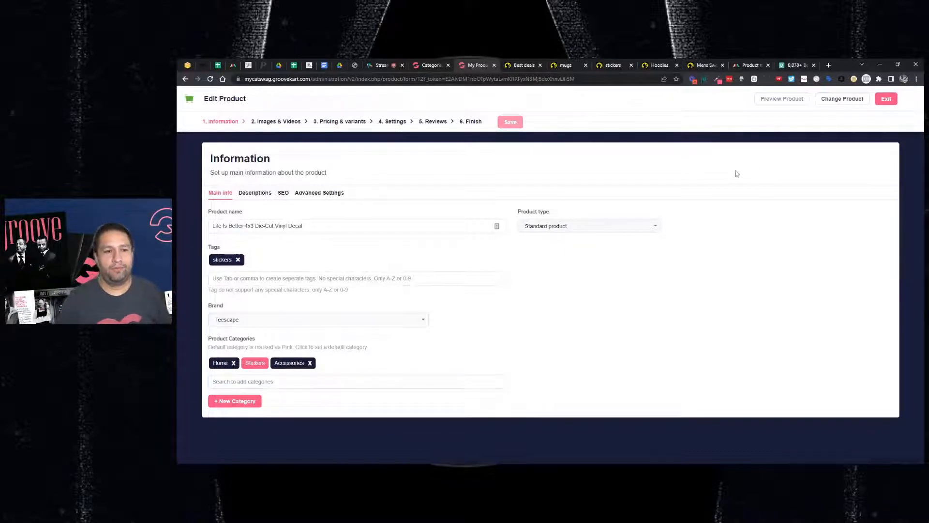
click(883, 103)
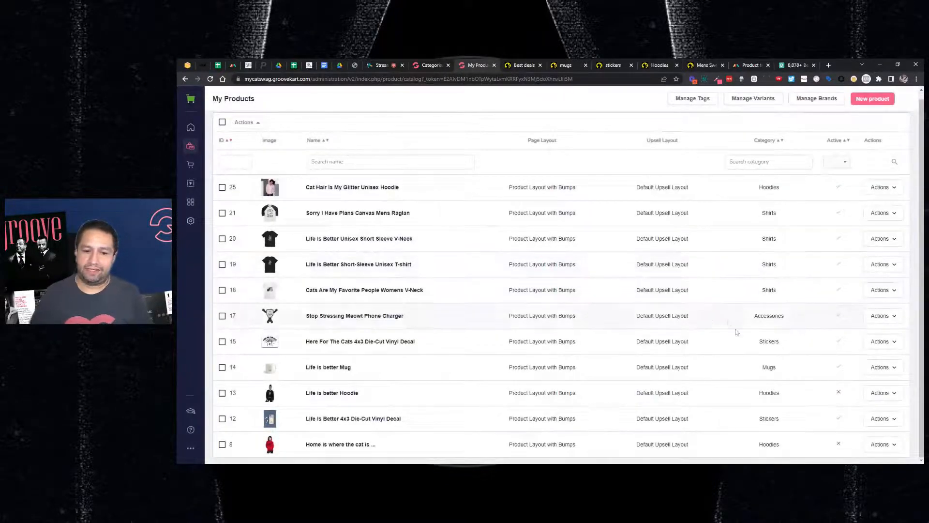
Open the "Home is where the cat is ..." product for editing and preview its storefront page.
click(890, 446)
scroll(864, 435, down, 1)
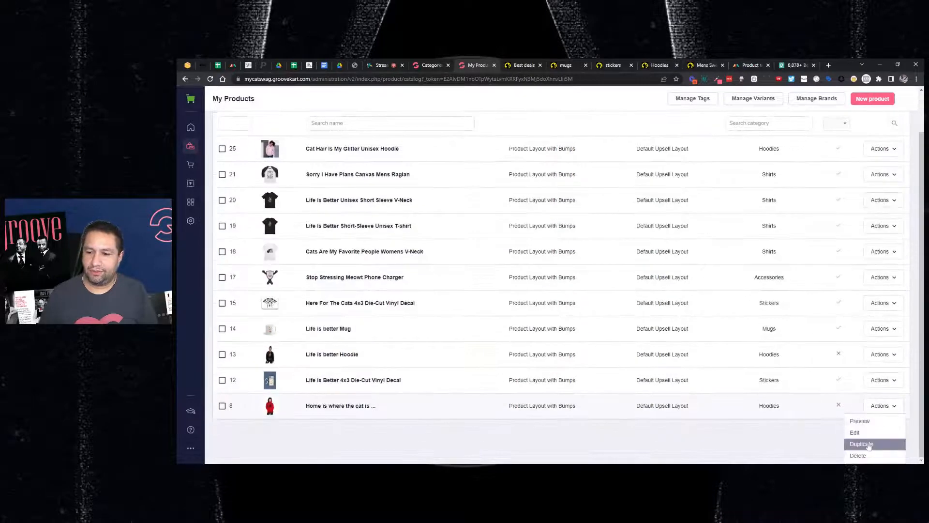
click(863, 430)
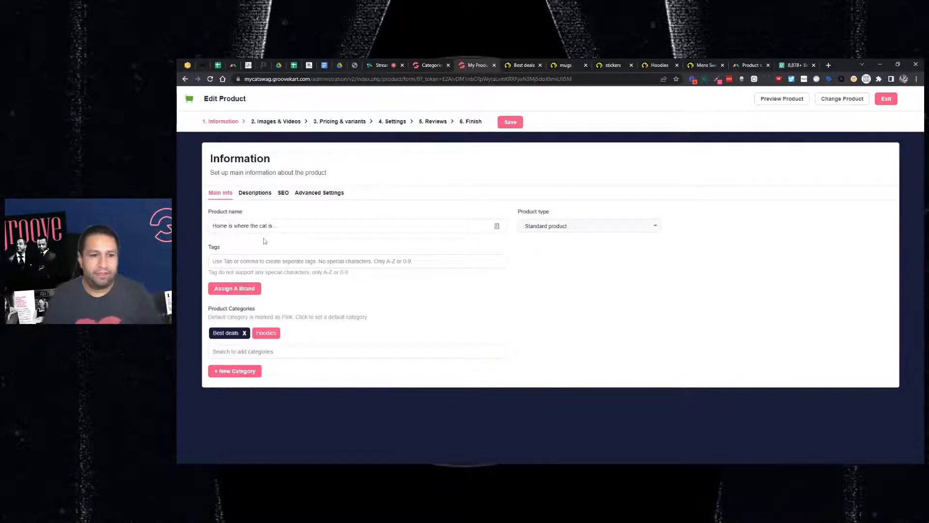
click(759, 99)
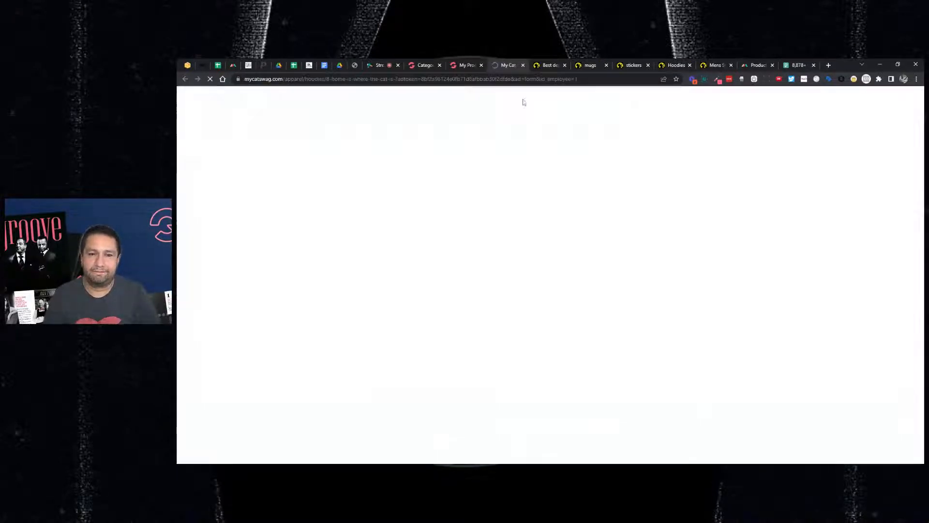
scroll(540, 233, down, 2)
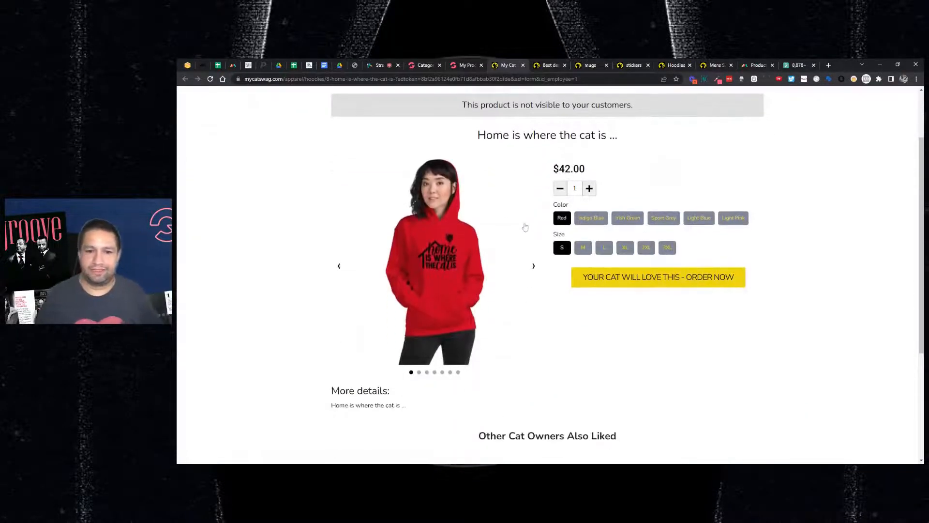
scroll(527, 227, up, 2)
Rename the product to "Home is where the cat is Hoodie" and add the Apparel category.
click(465, 67)
click(278, 226)
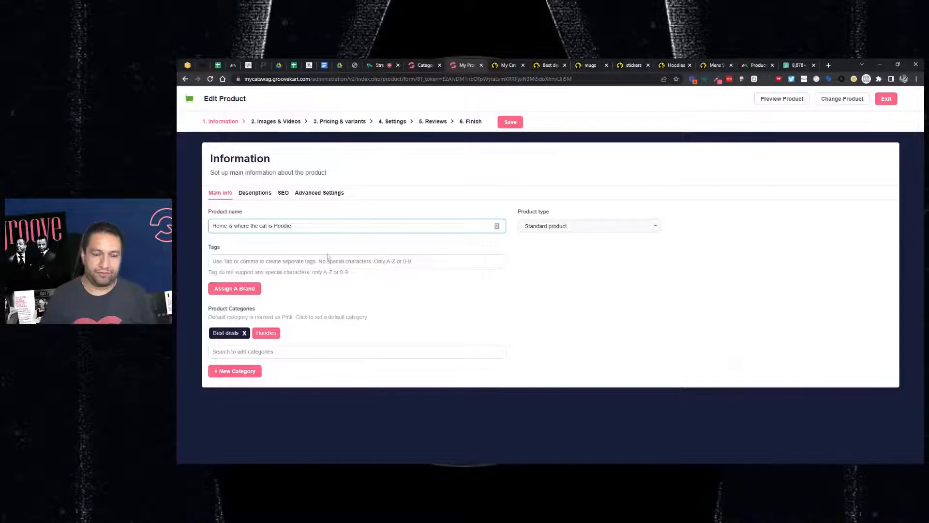
click(271, 352)
text(app)
click(269, 368)
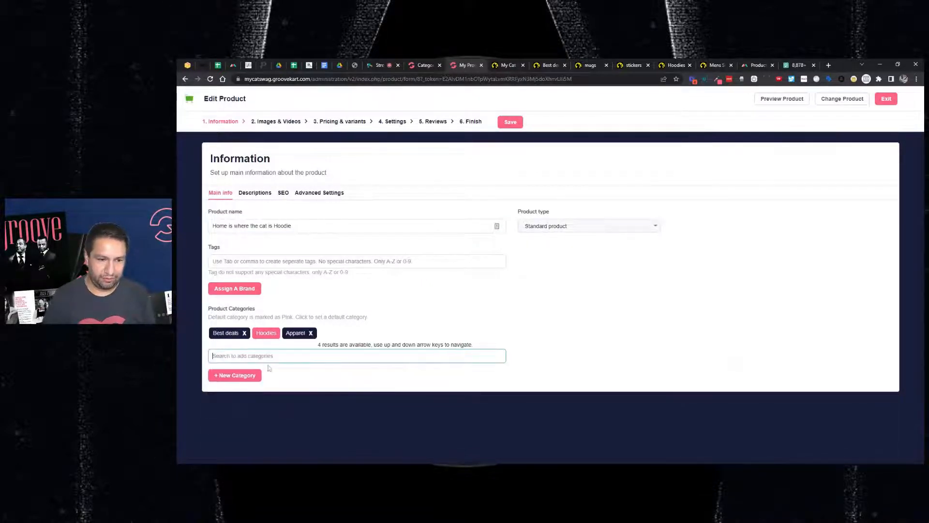
Remove the Best deals category from the Home is where the cat is Hoodie, add Home and save the product.
click(245, 333)
text(home)
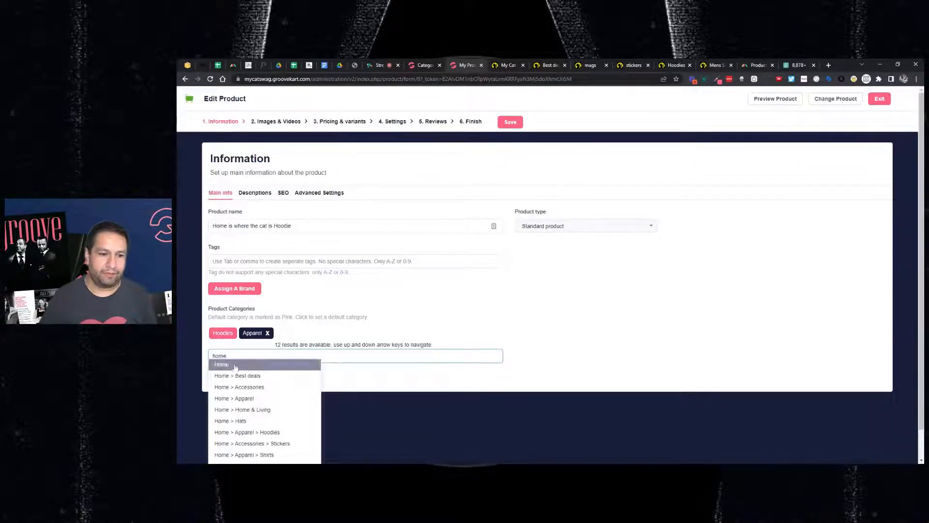
key(Return)
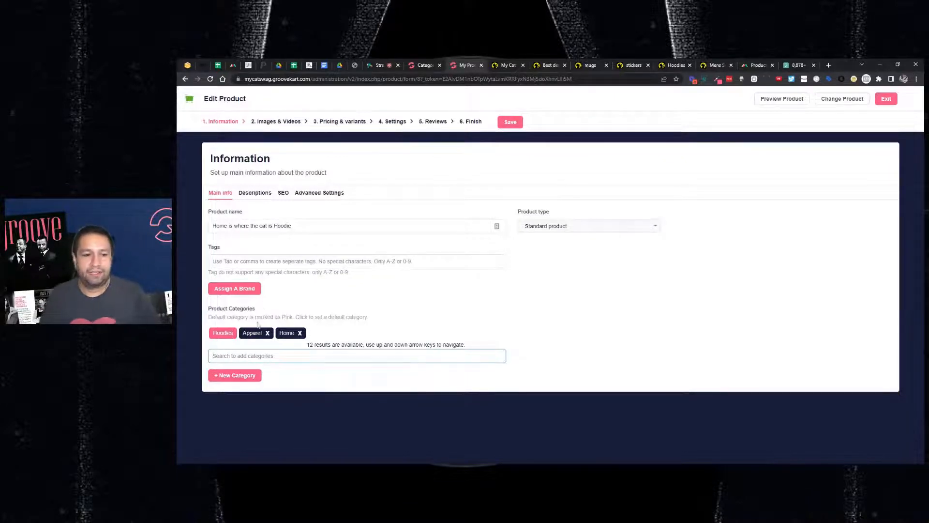
click(510, 121)
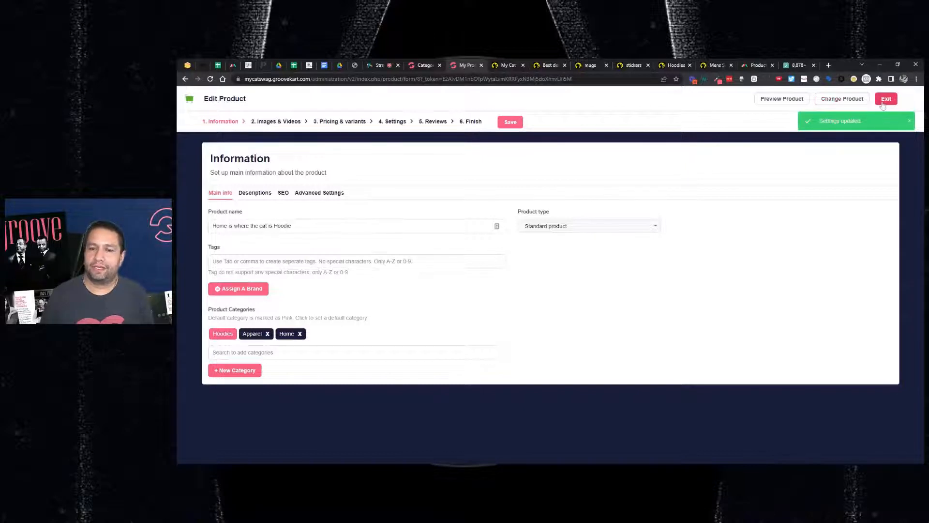
View the storefront home page and go back to the top-level category list.
click(632, 65)
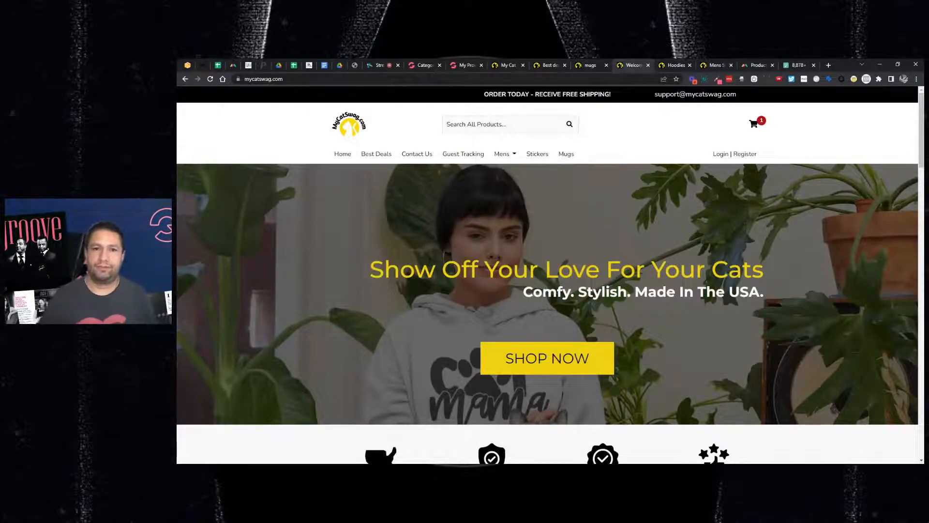
click(422, 64)
click(214, 99)
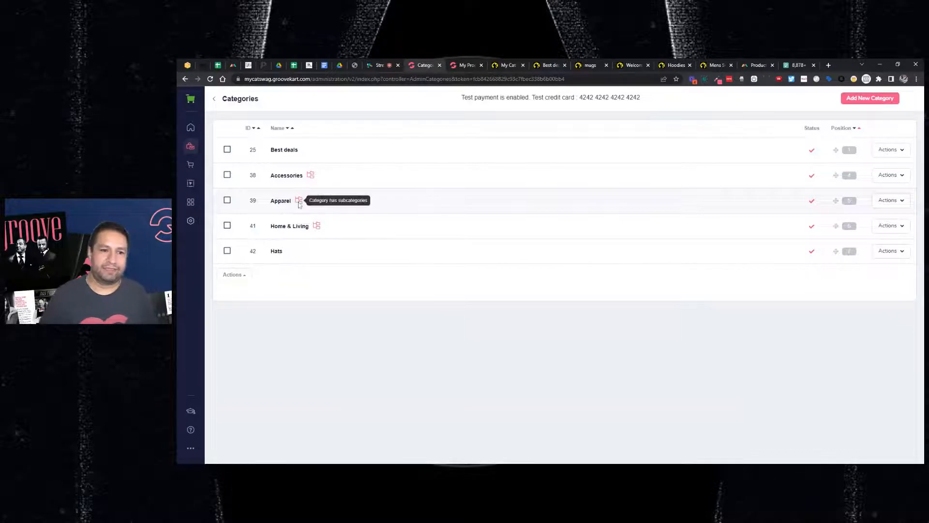
Exit the hoodie's product editor to the product list and close the storefront preview pages except Mens Sweatpants.
click(451, 70)
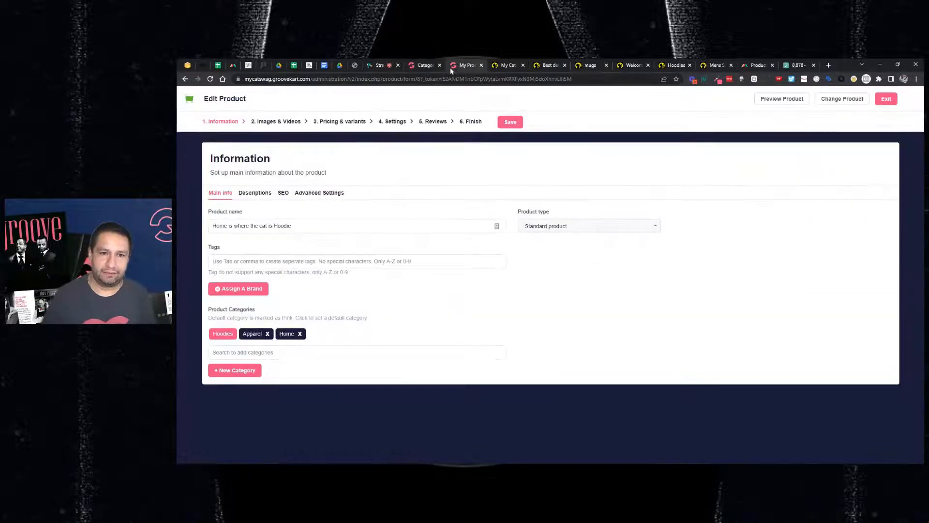
click(887, 100)
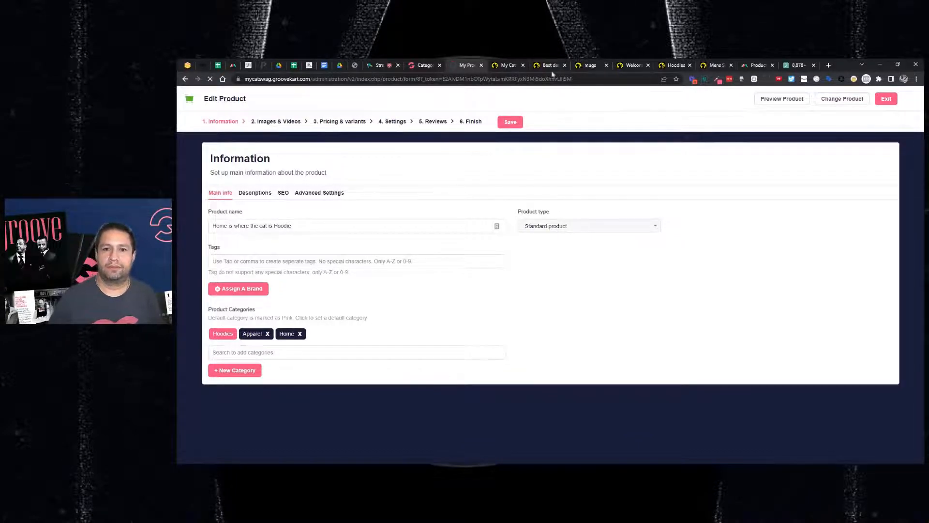
click(523, 67)
click(523, 67)
click(523, 67)
click(523, 67)
click(532, 65)
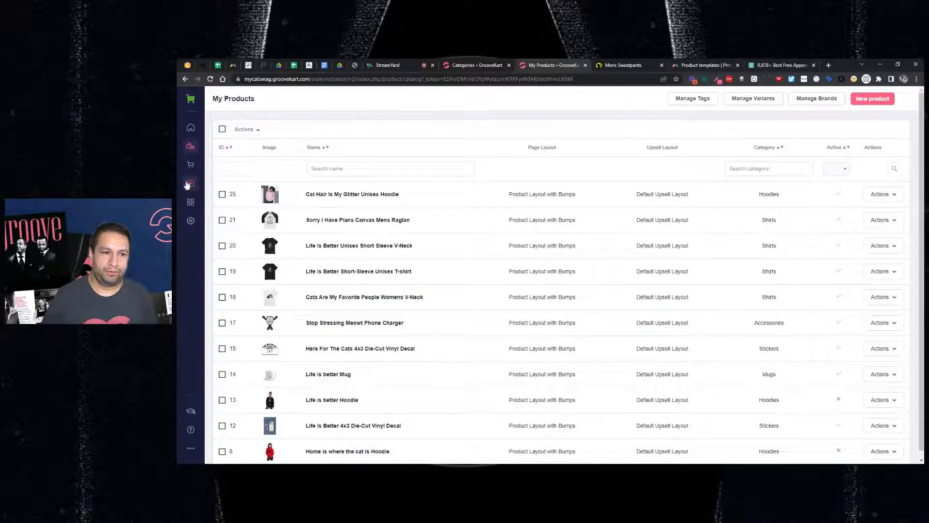
Open the store's navigation menu in the page builder and delete the Best Deals item.
click(189, 184)
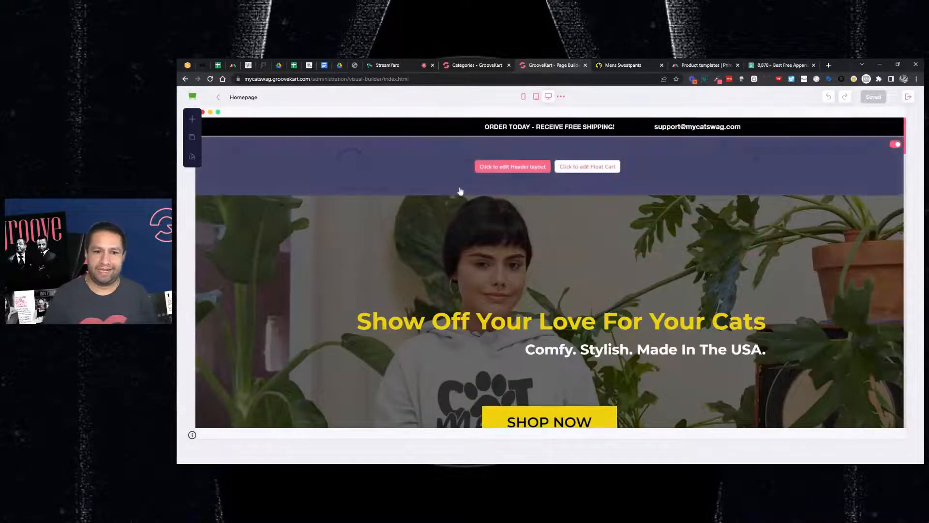
click(192, 139)
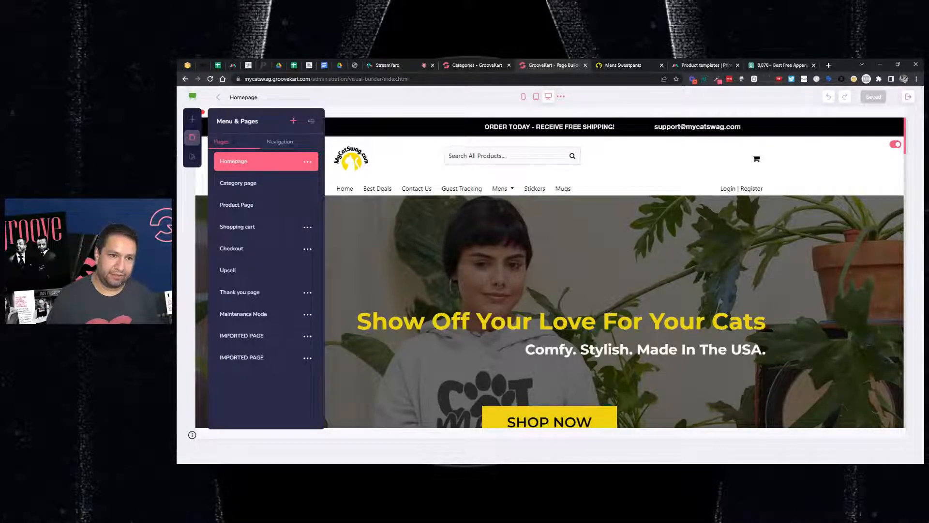
click(273, 143)
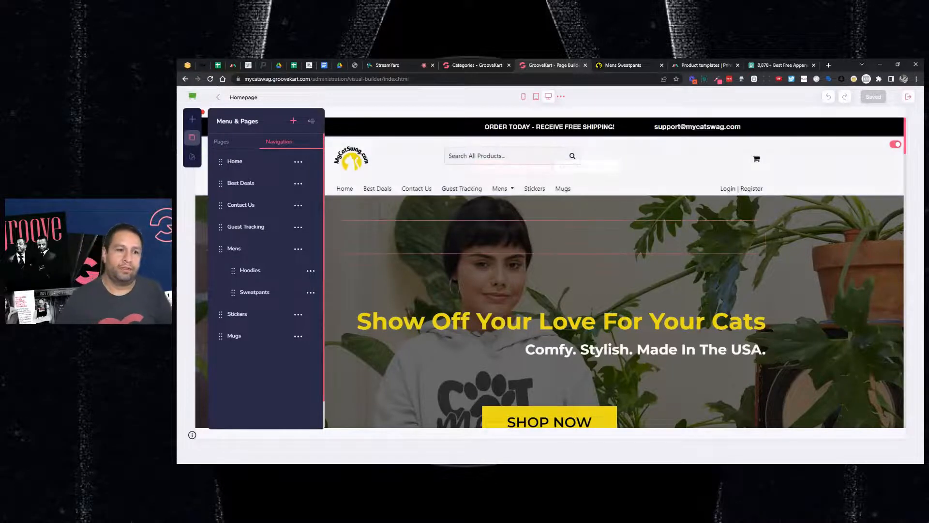
click(298, 185)
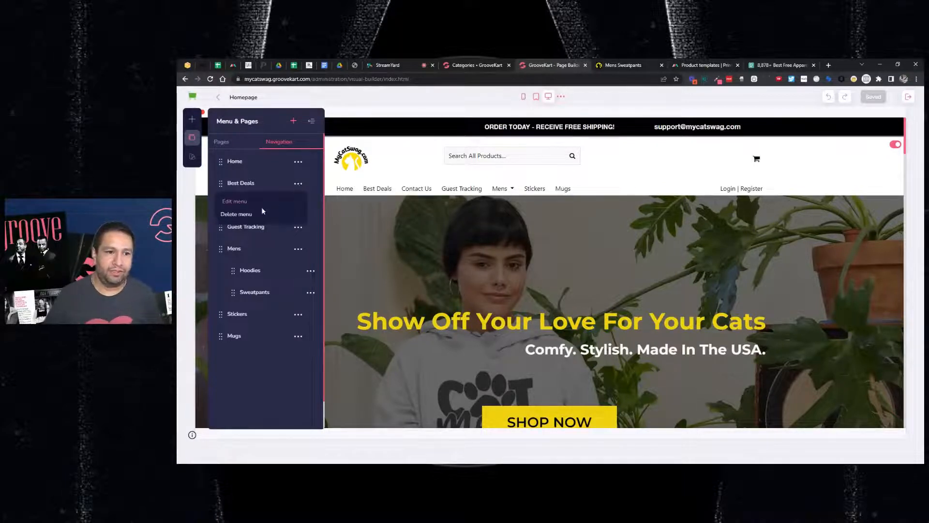
click(248, 215)
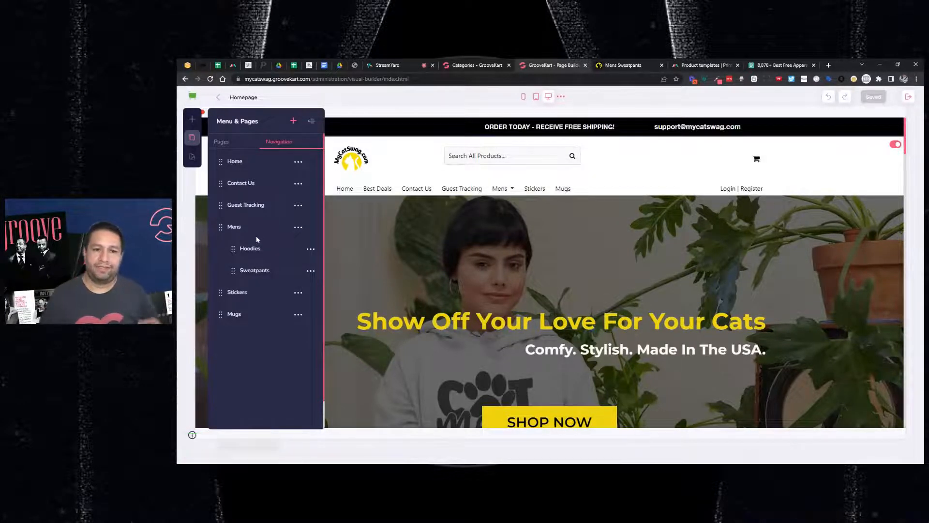
Check the top-level category list, and delete the Mugs and Stickers items from the store navigation.
click(502, 64)
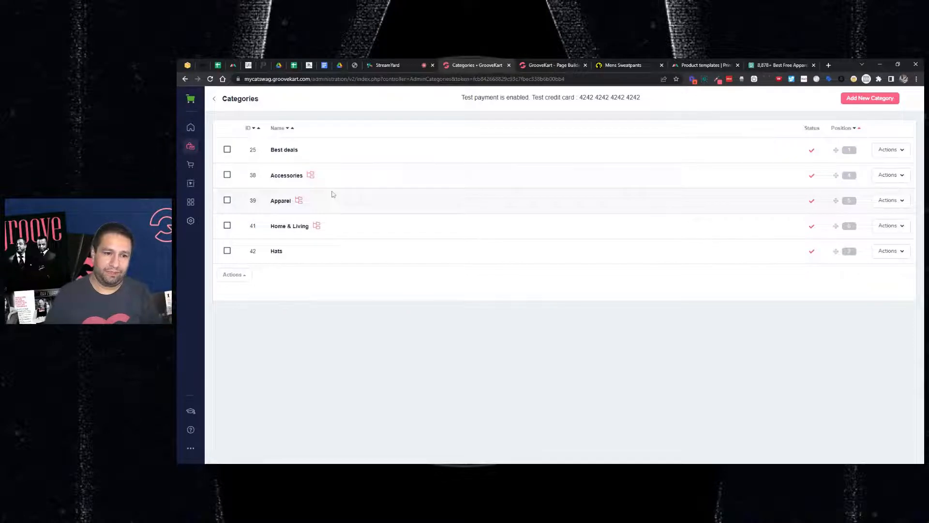
click(553, 66)
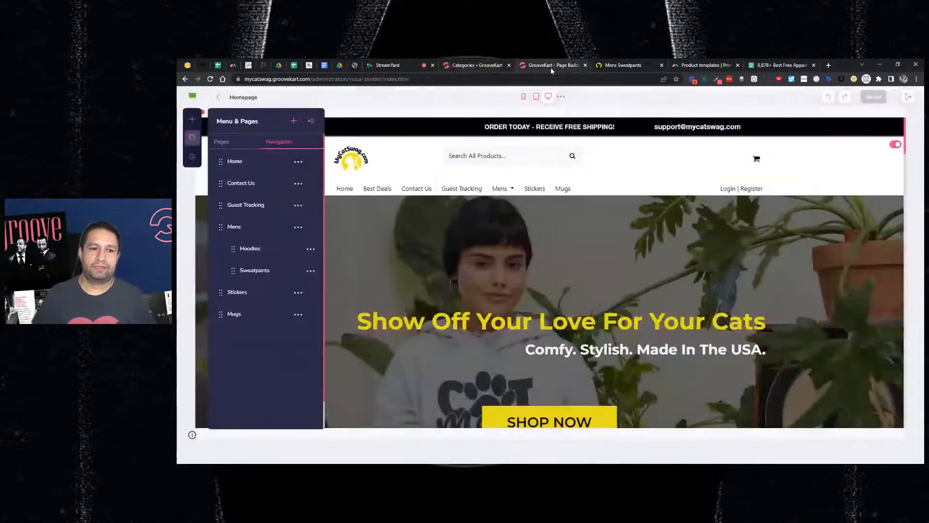
click(297, 315)
click(239, 345)
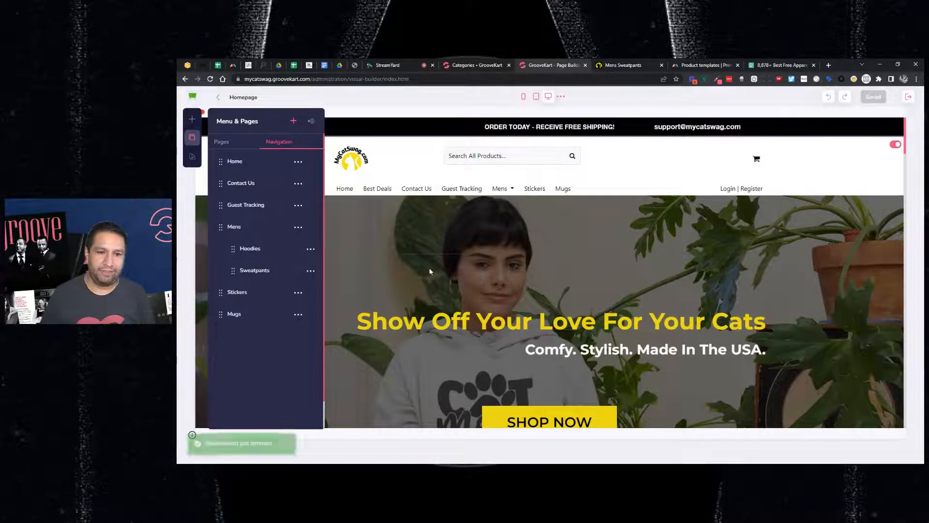
click(298, 293)
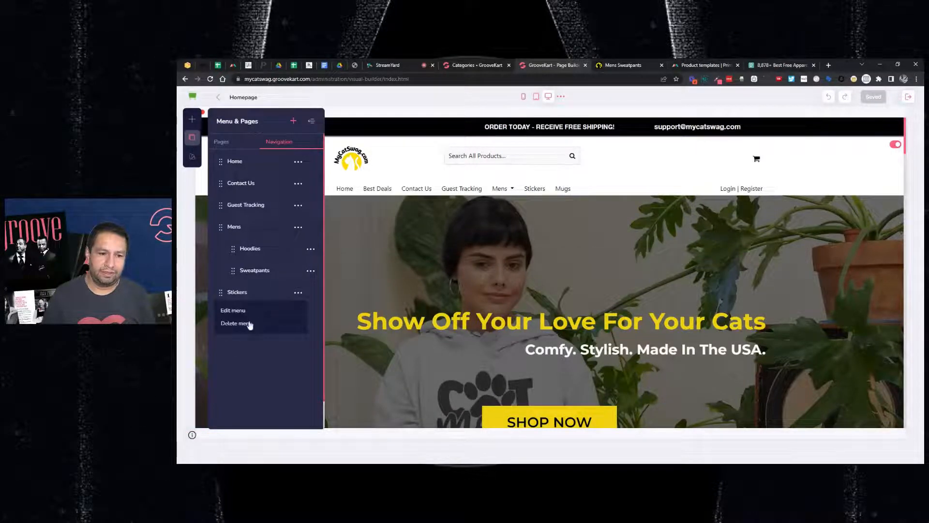
click(244, 326)
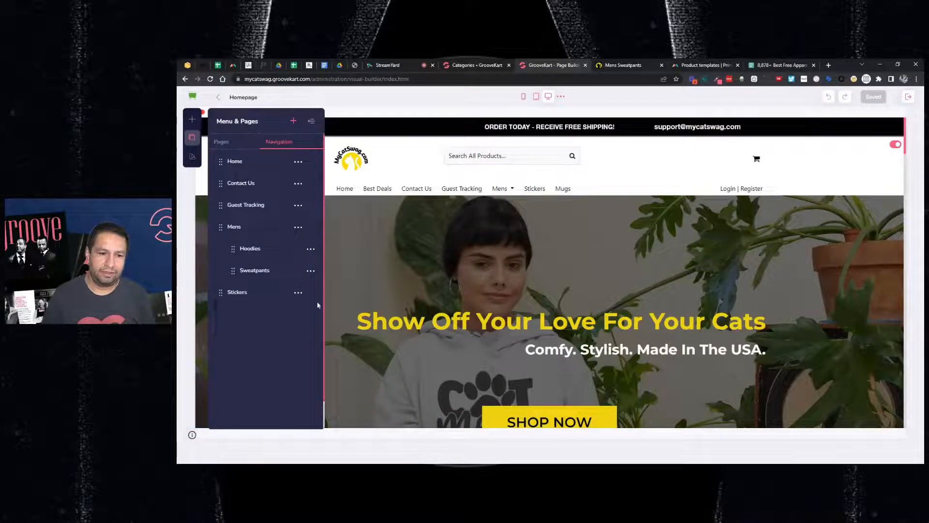
Delete the Mens, Hoodies and Sweatpants items from the store navigation.
click(298, 228)
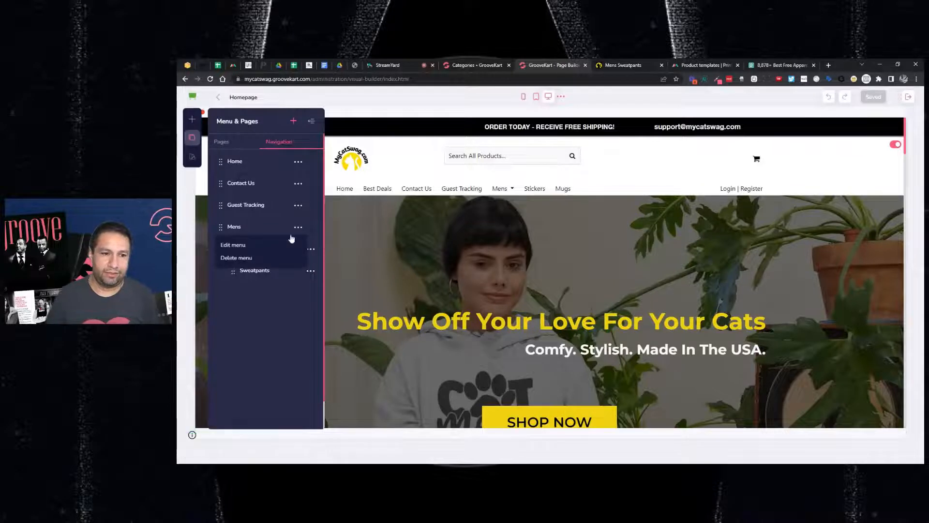
click(238, 258)
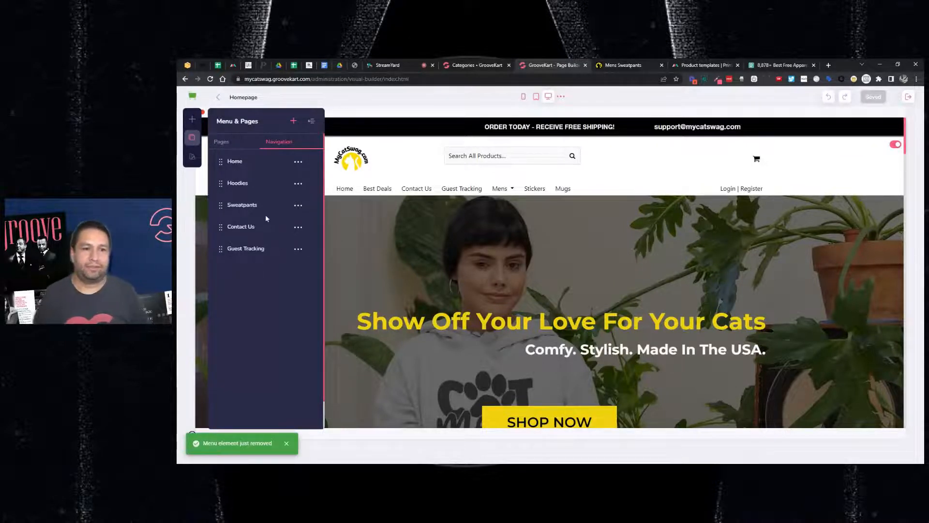
click(298, 184)
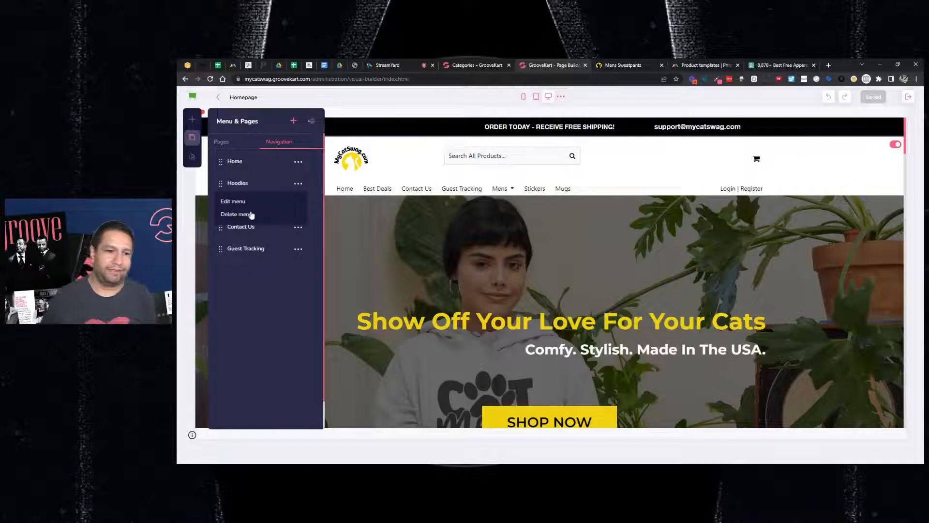
click(252, 214)
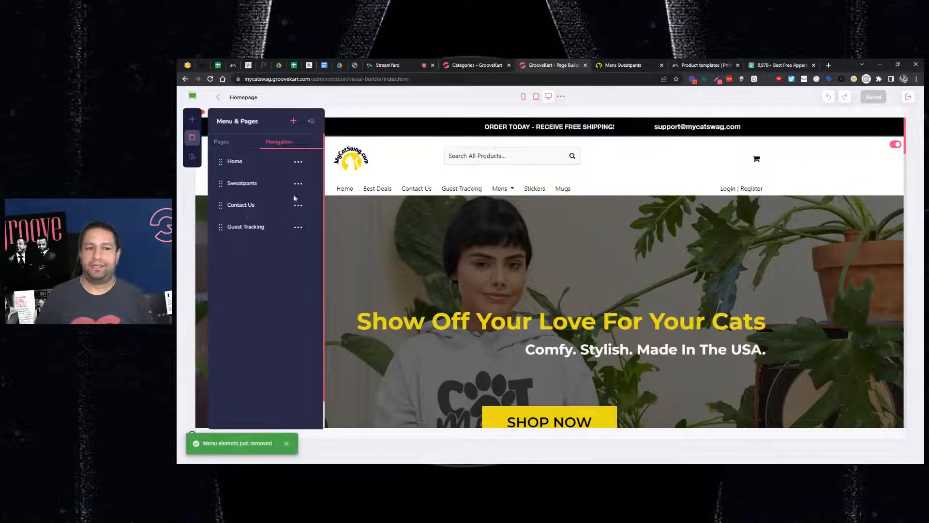
click(298, 185)
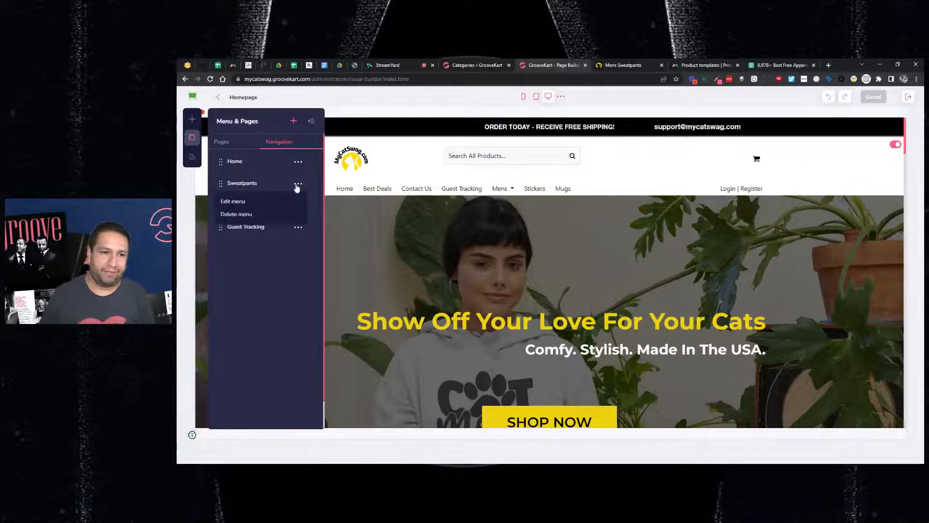
click(247, 214)
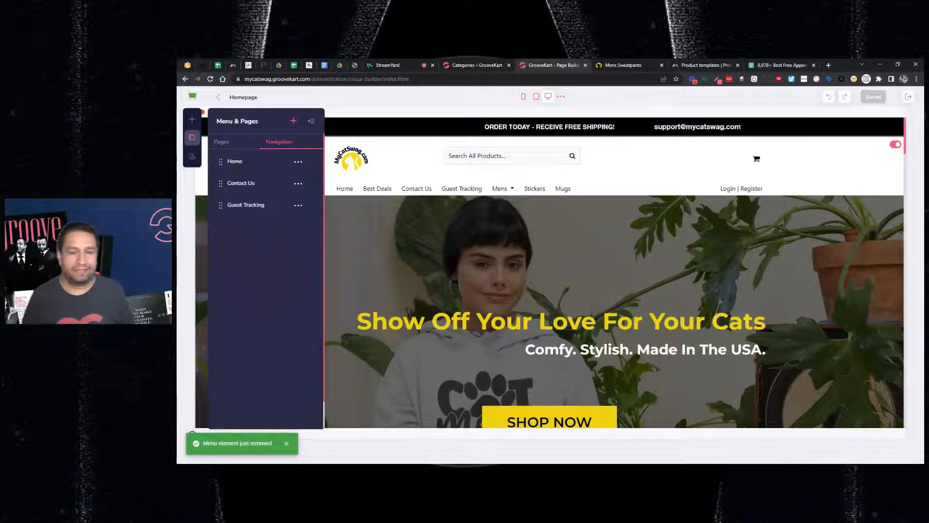
Recheck the category list, add a new item to the store navigation and label it Accessories.
click(467, 68)
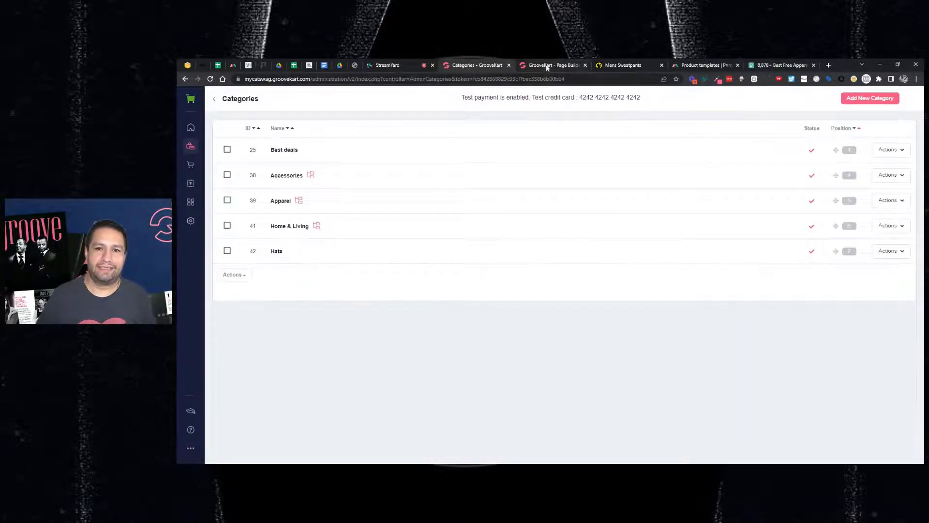
click(552, 65)
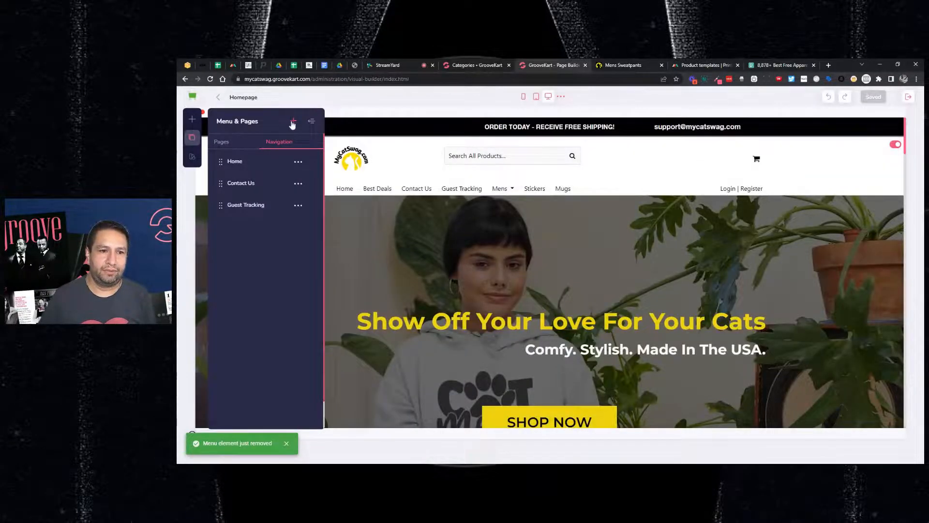
click(293, 122)
click(296, 227)
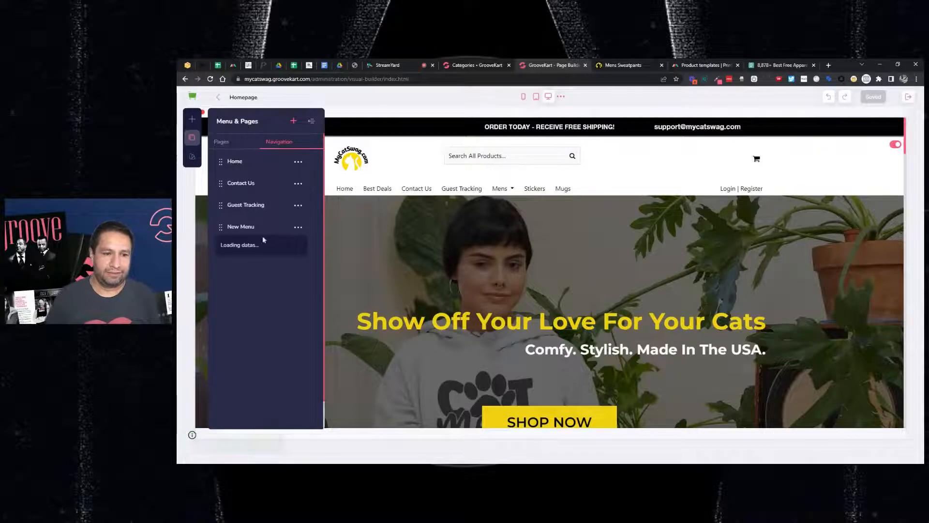
click(242, 246)
key(ctrl+a)
text(Access)
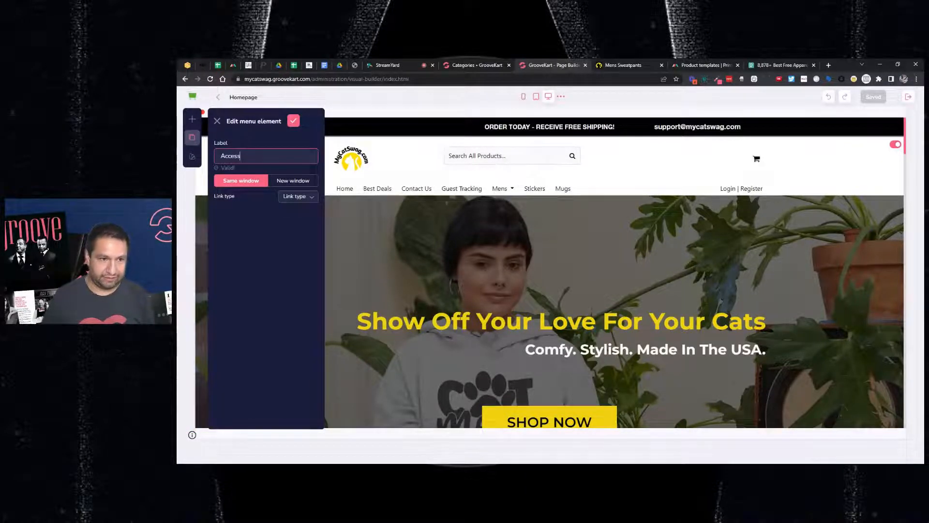
text(ories)
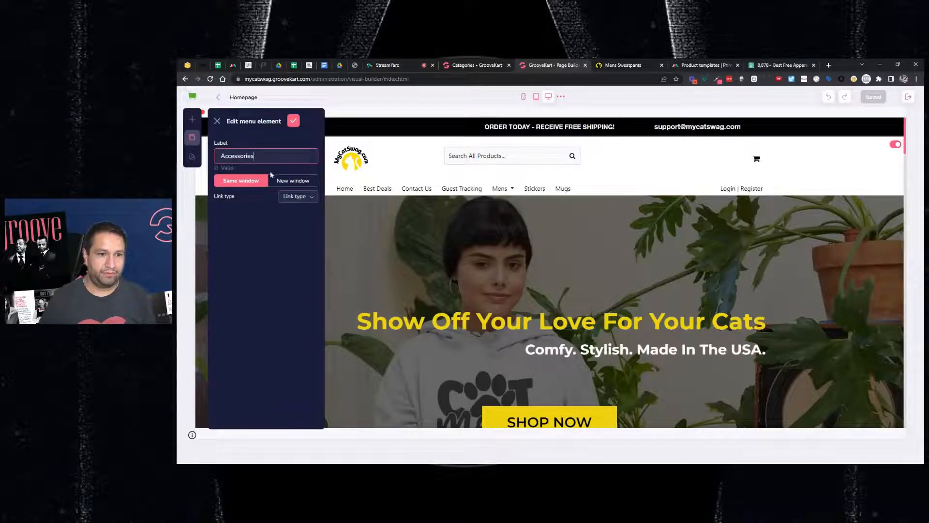
Link the Accessories menu item to the Accessories category under Home and save it.
click(287, 196)
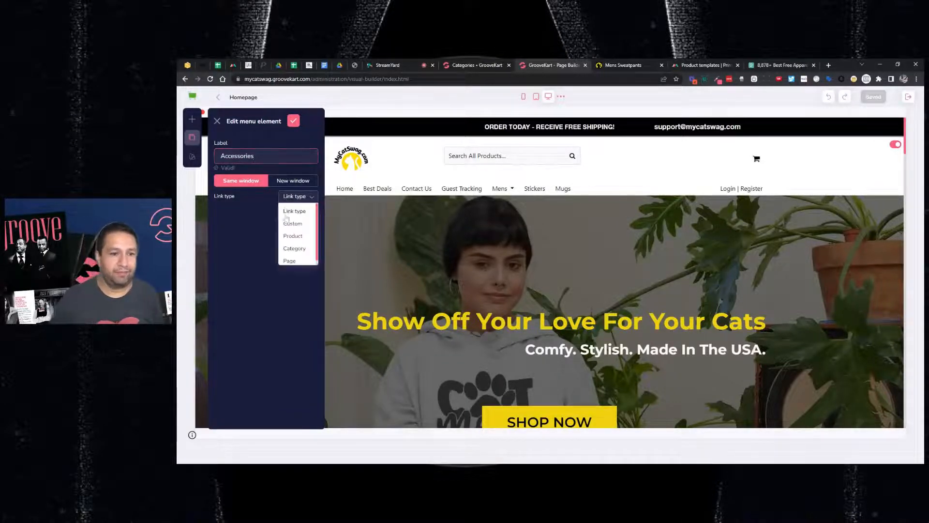
click(290, 249)
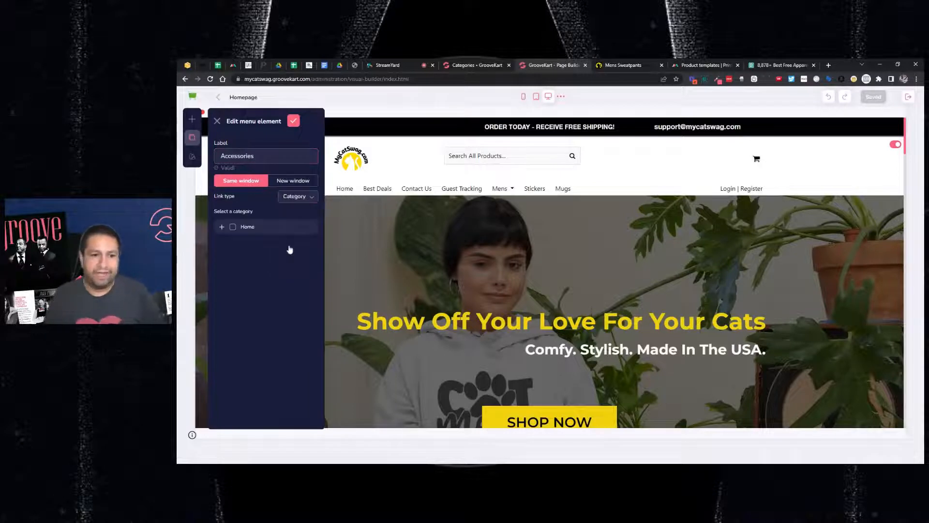
click(222, 226)
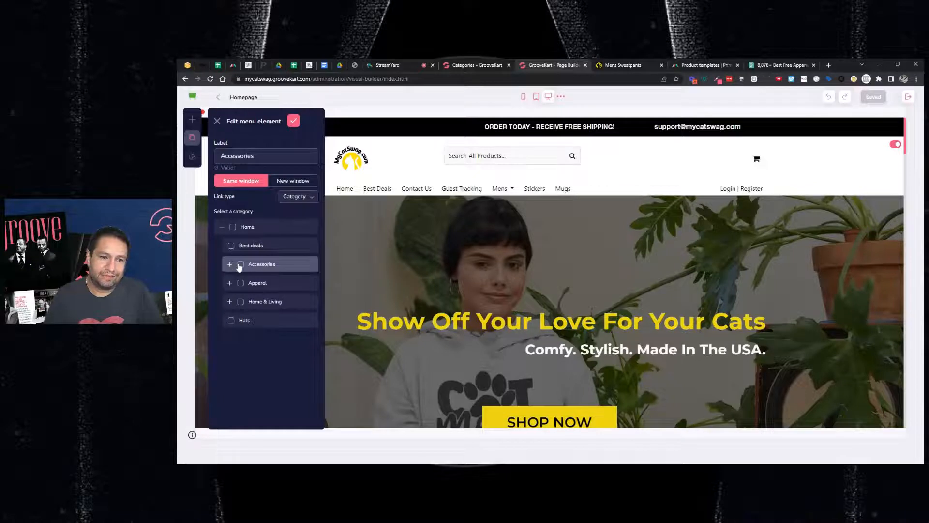
click(240, 265)
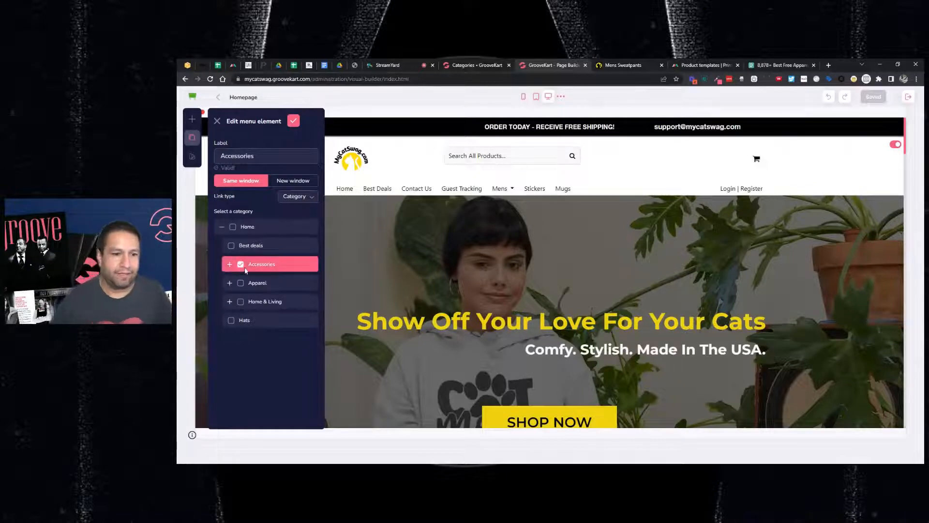
click(230, 265)
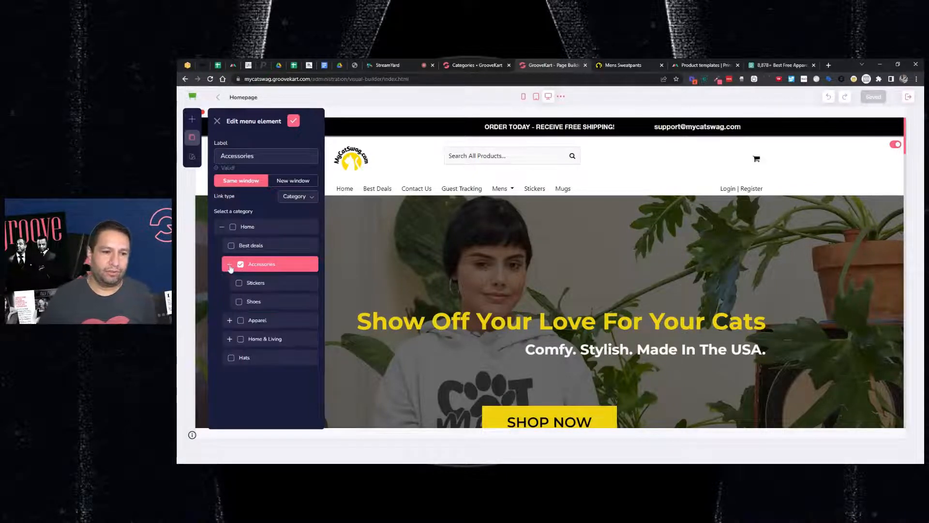
click(239, 283)
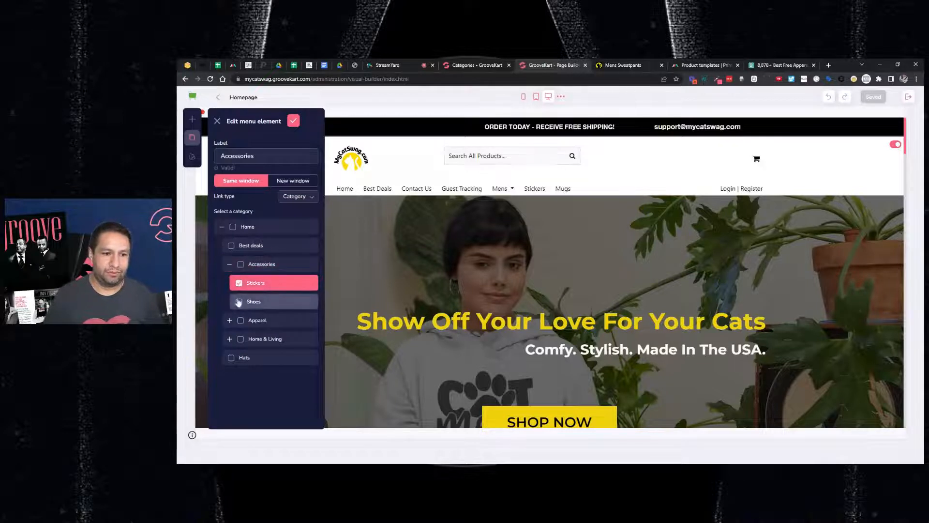
click(241, 264)
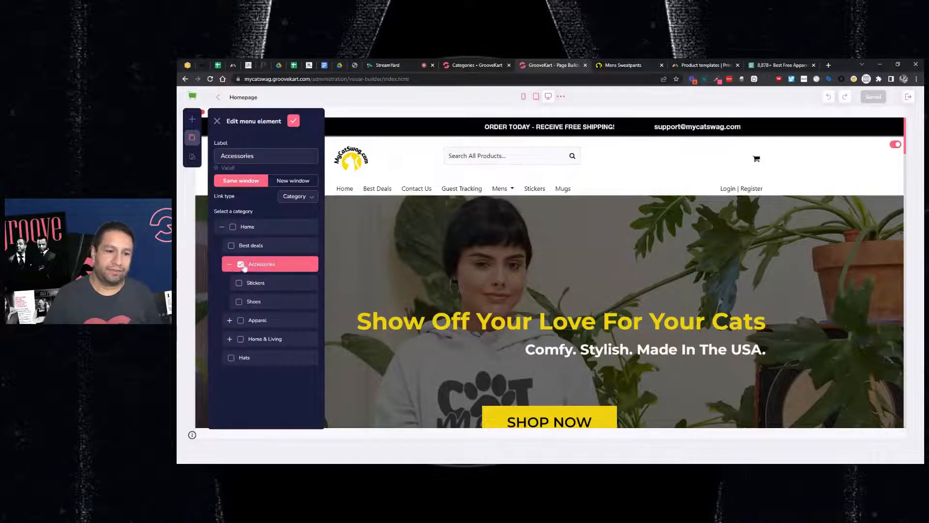
click(294, 121)
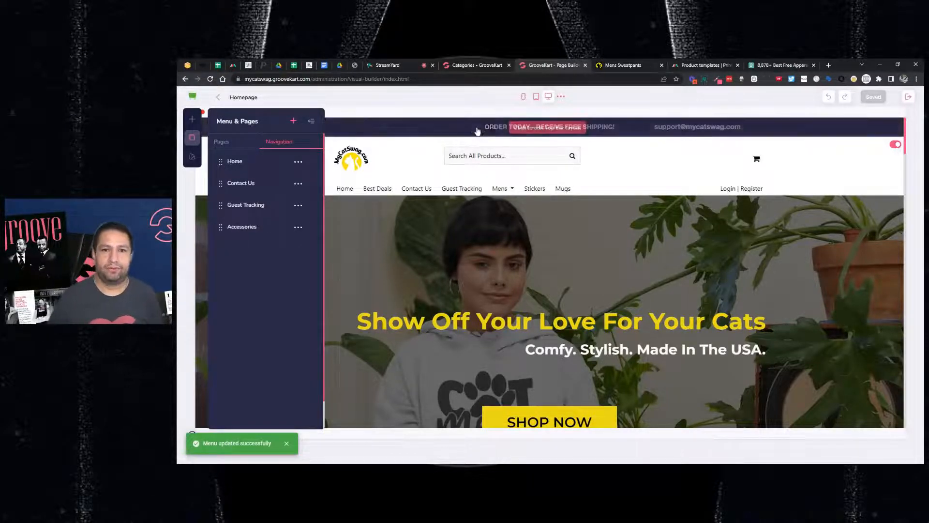
View the subcategories of the Accessories category and return to the page builder's navigation list.
click(459, 66)
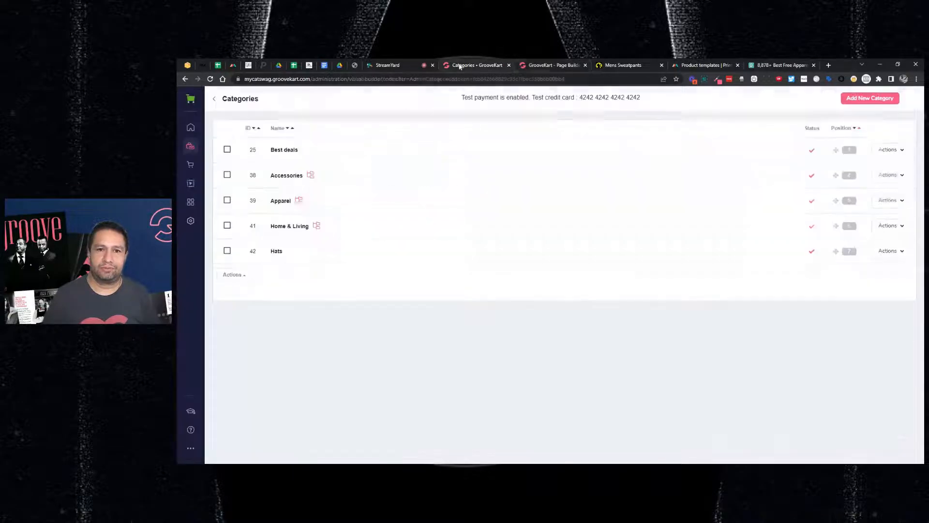
click(885, 179)
click(881, 191)
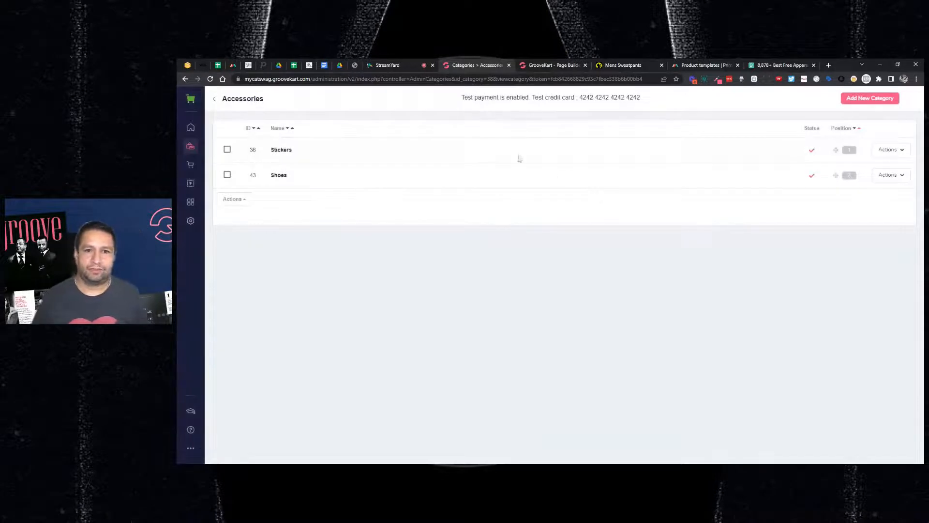
click(562, 65)
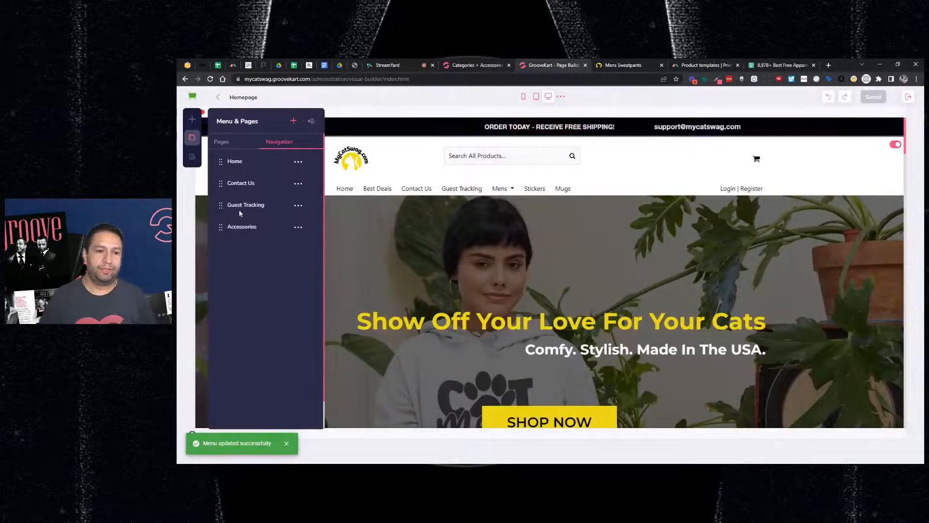
Add a new item to the store navigation and label it Stickers.
click(293, 121)
click(296, 249)
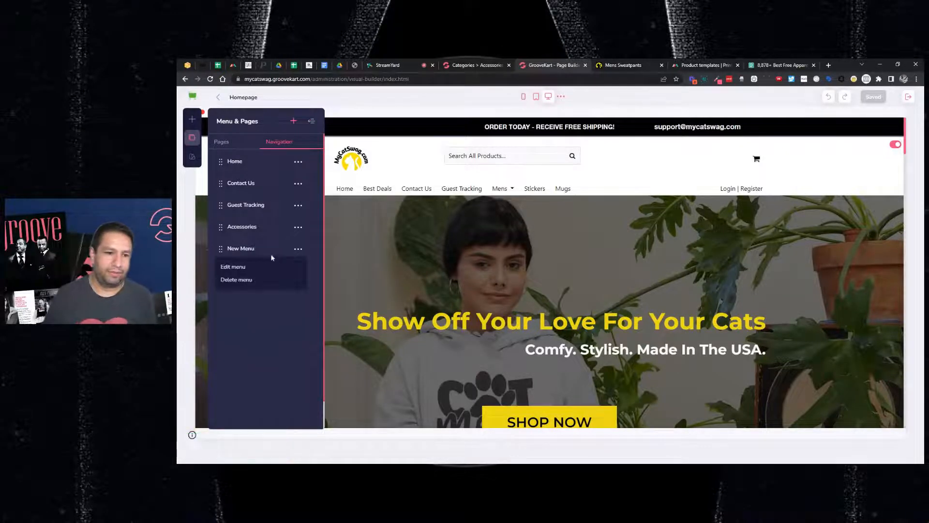
click(249, 266)
drag(252, 156, 220, 156)
text(Stickers)
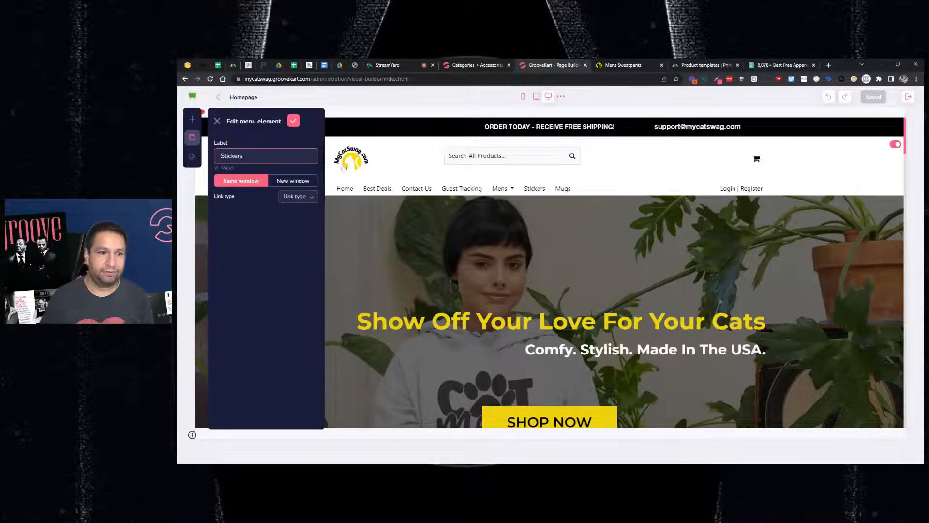
Link the Stickers menu item to the Stickers category under Accessories, save it and nest it beneath the Accessories item.
click(295, 196)
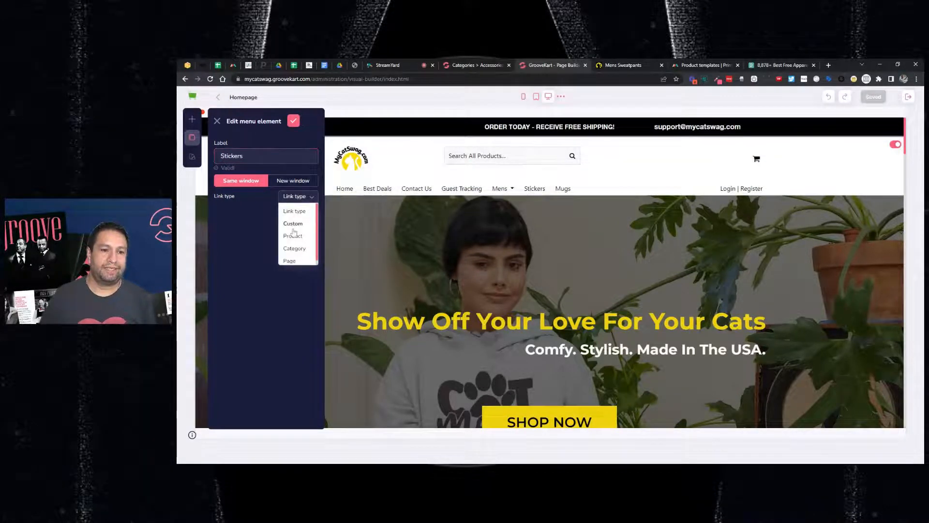
click(294, 248)
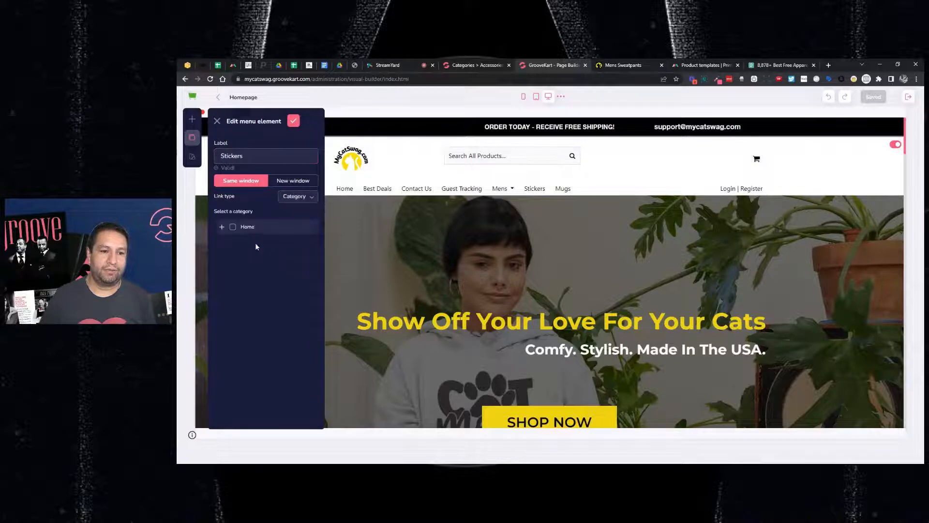
click(222, 228)
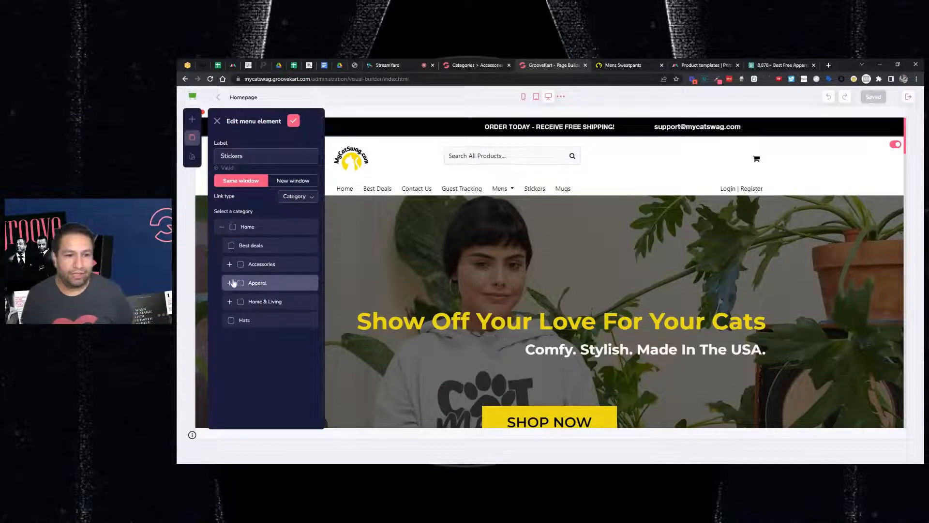
click(230, 264)
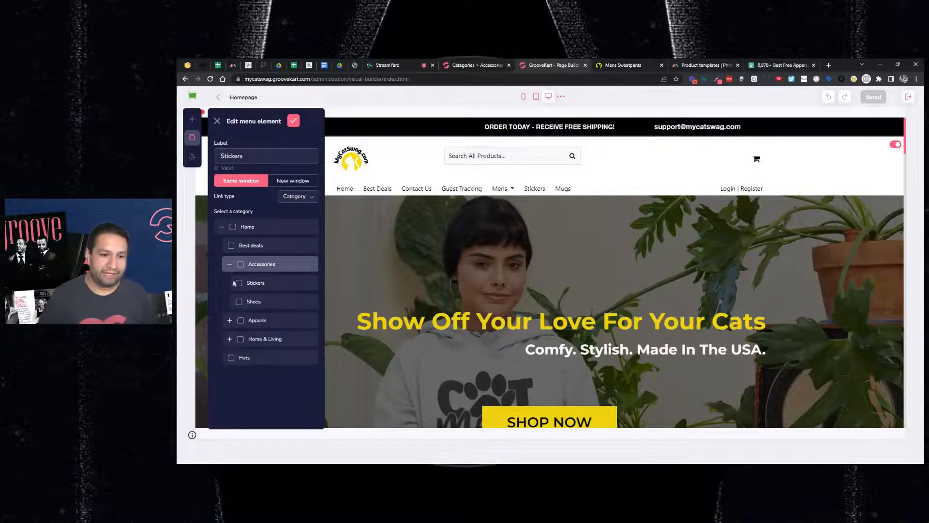
click(239, 283)
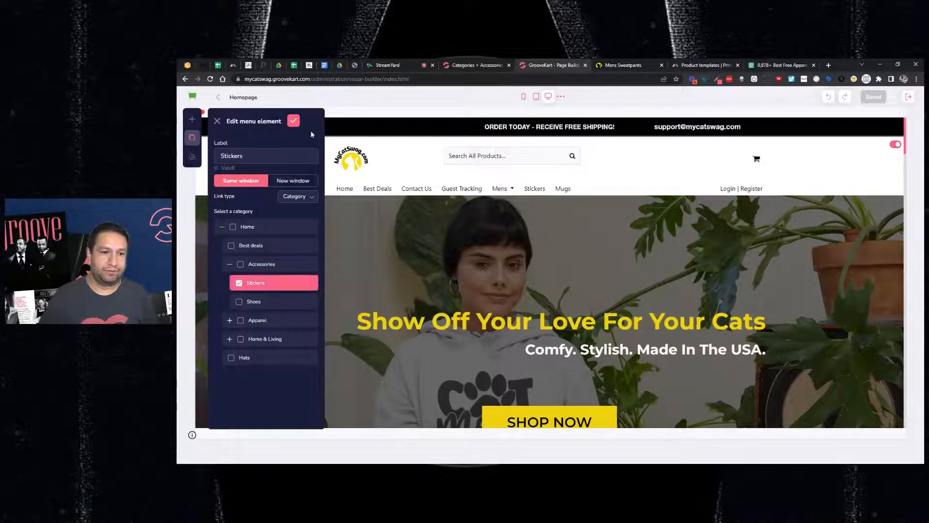
click(293, 120)
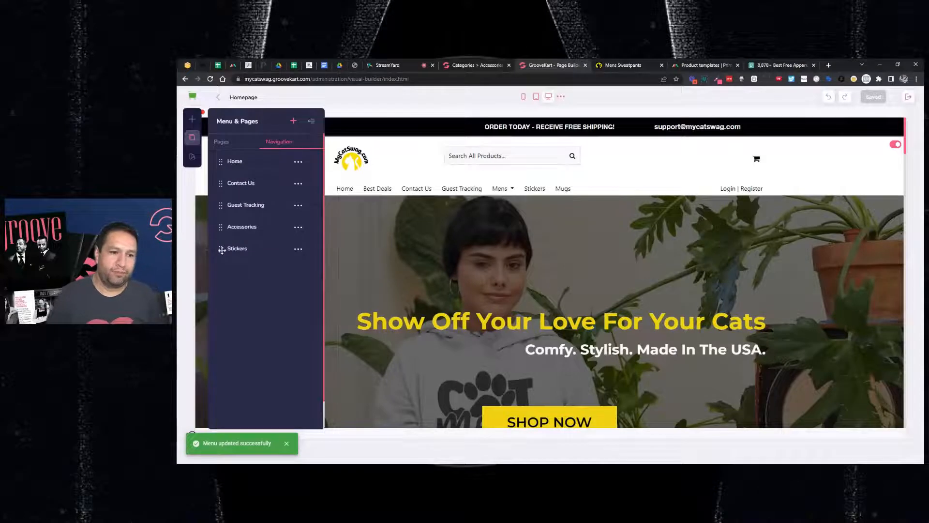
mouse_move(222, 249)
mouse_down()
mouse_move(230, 233)
mouse_move(233, 248)
mouse_up()
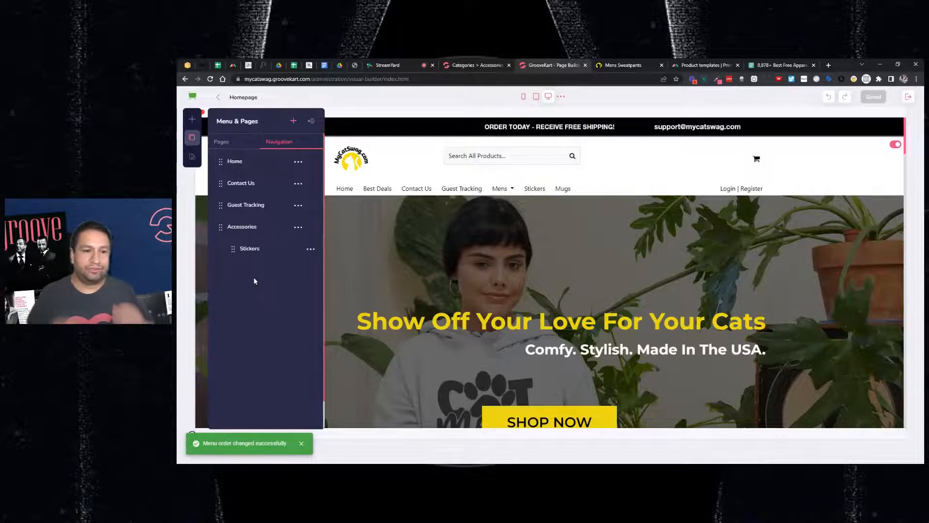
Recheck the Accessories subcategories, add another item to the store navigation and label it Shoes.
click(491, 65)
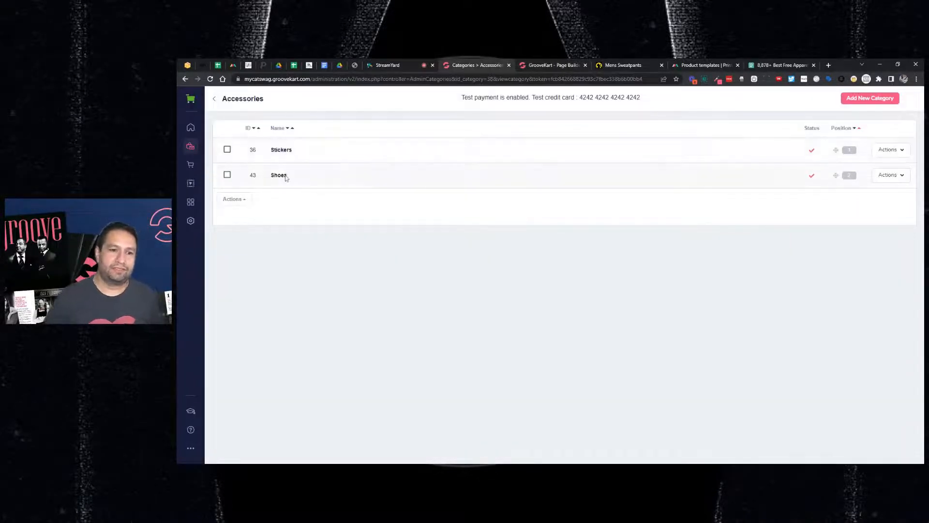
click(537, 66)
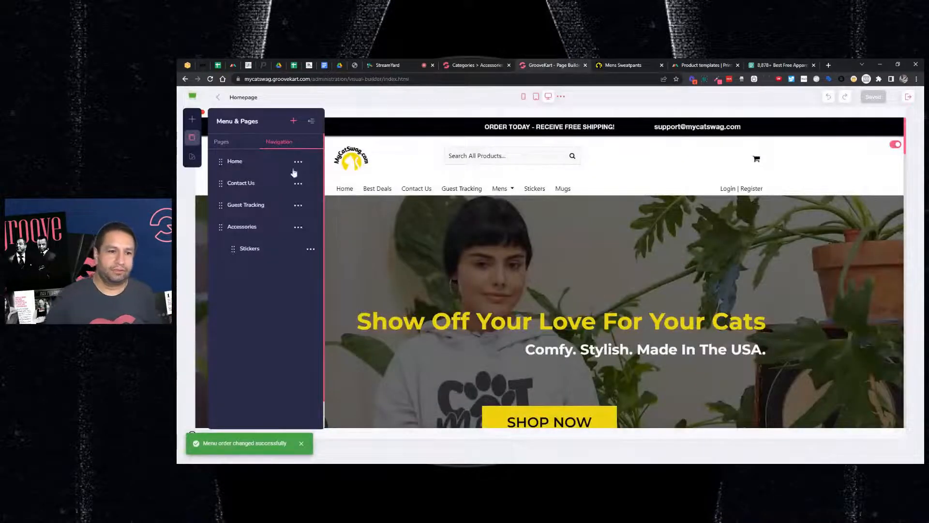
click(294, 122)
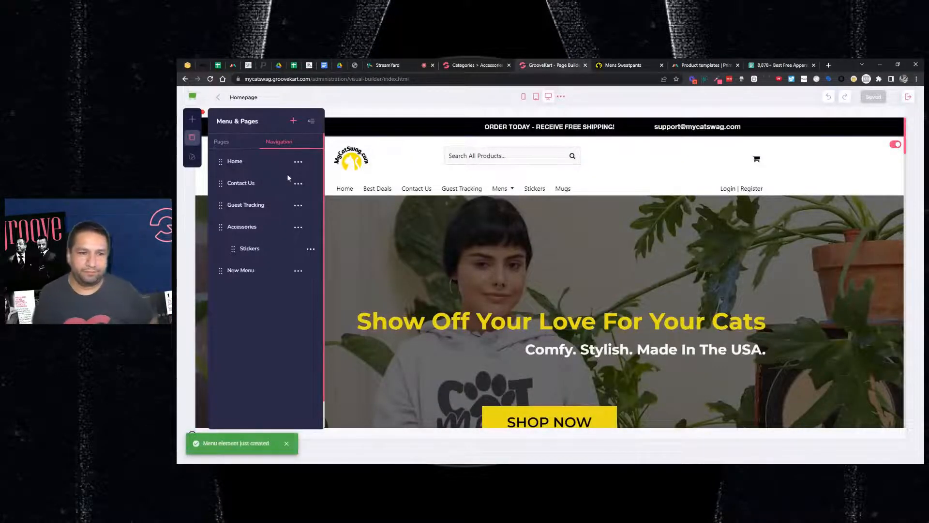
click(297, 271)
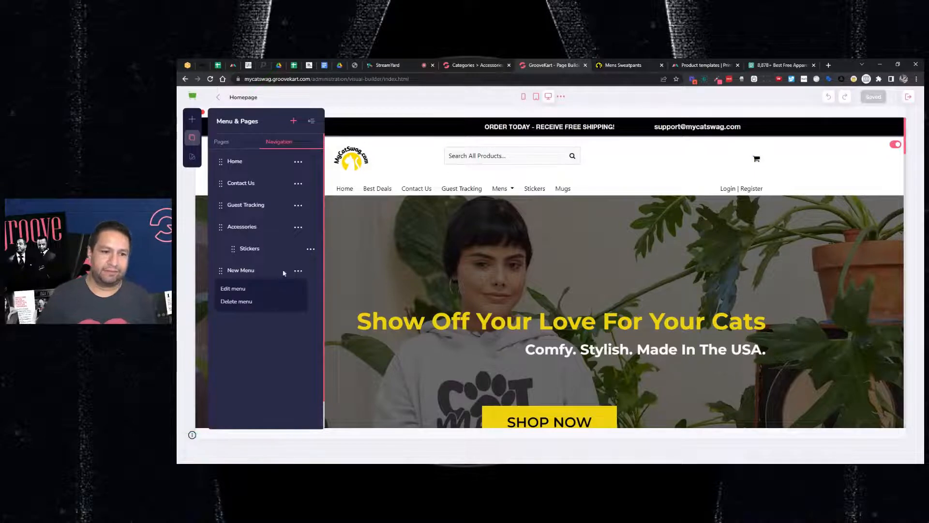
click(242, 291)
key(ctrl+a)
text(Shoes)
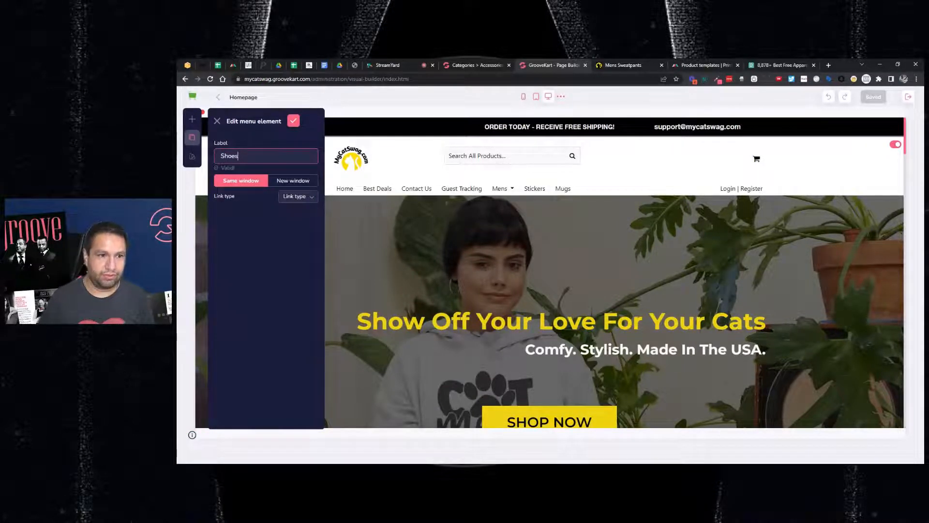
Link the Shoes menu item to the Shoes category under Accessories, save it and nest it beneath the Accessories item.
click(295, 196)
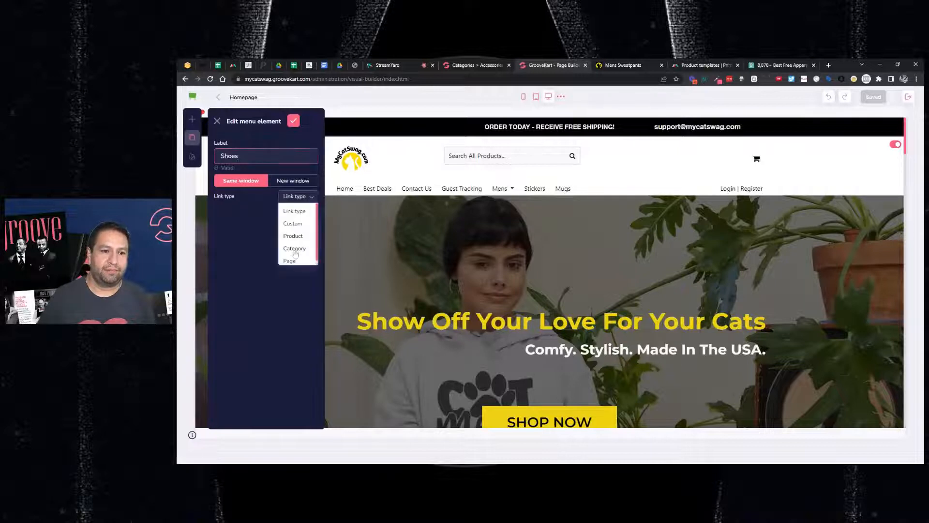
click(295, 249)
click(222, 226)
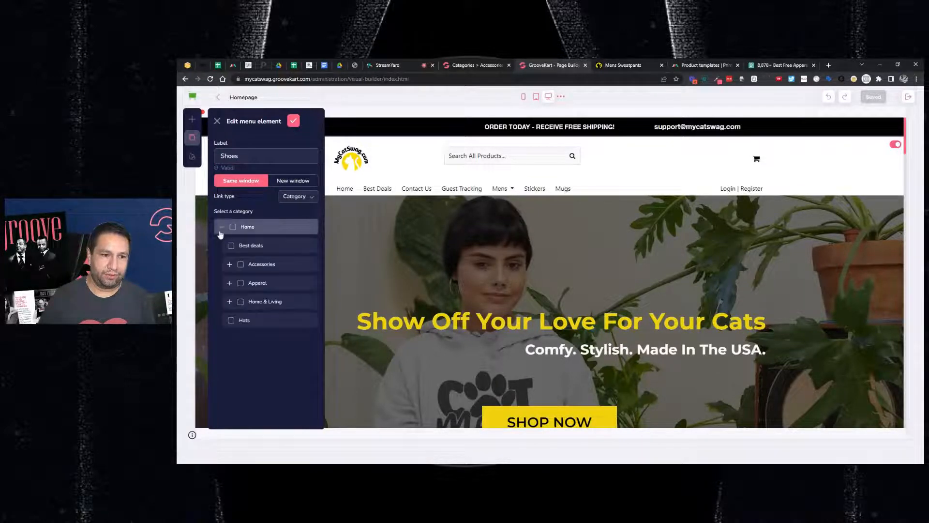
click(229, 264)
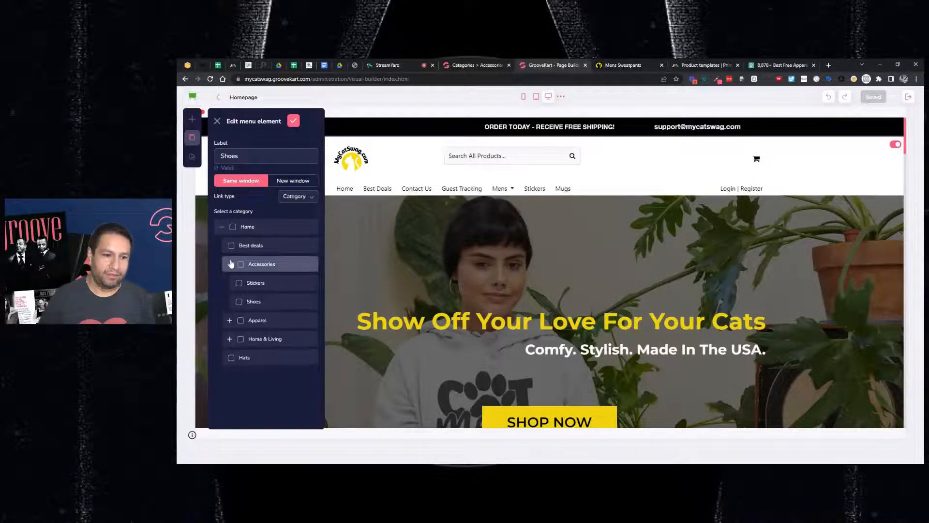
click(240, 303)
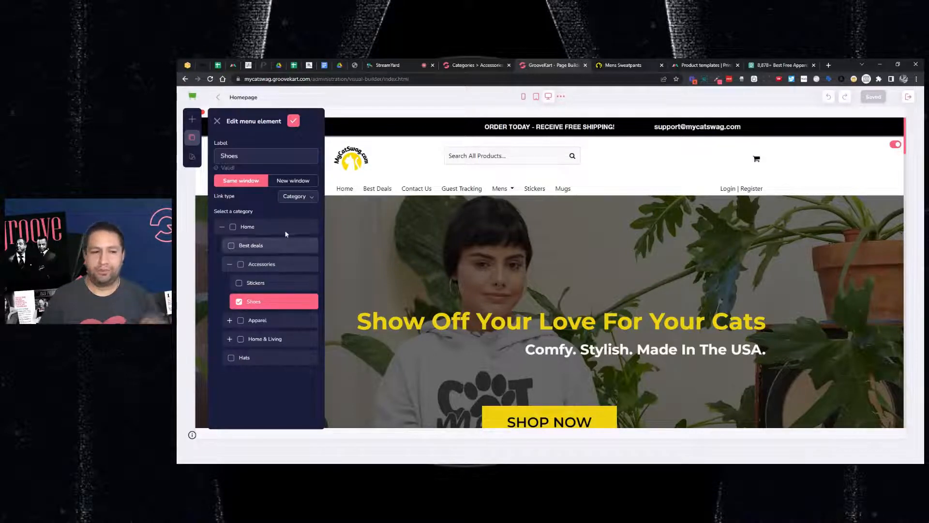
click(293, 121)
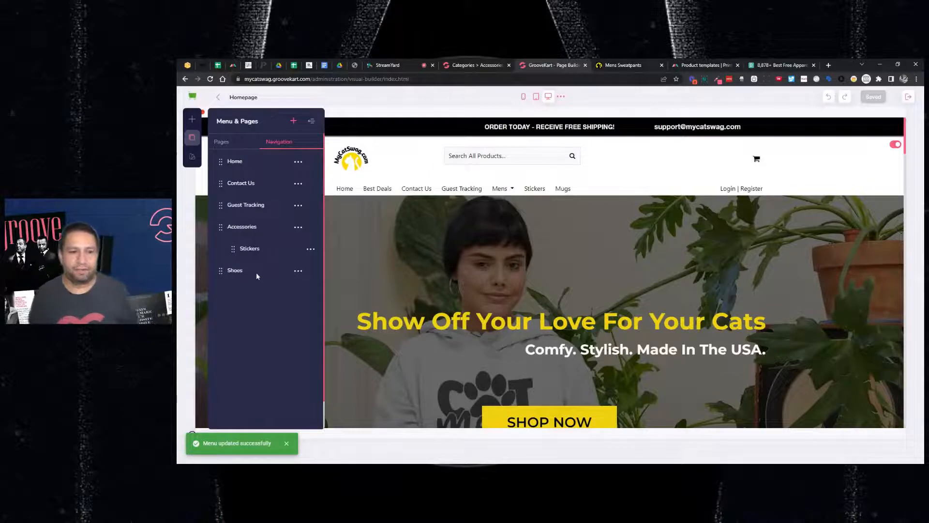
drag(222, 270, 245, 272)
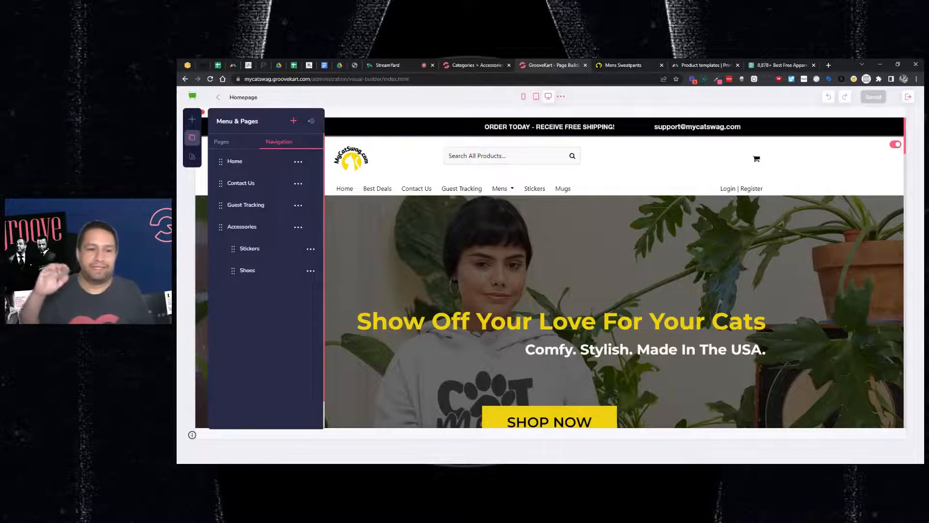
View the subcategories of the Apparel category and return to the page builder's navigation list.
click(462, 66)
click(215, 100)
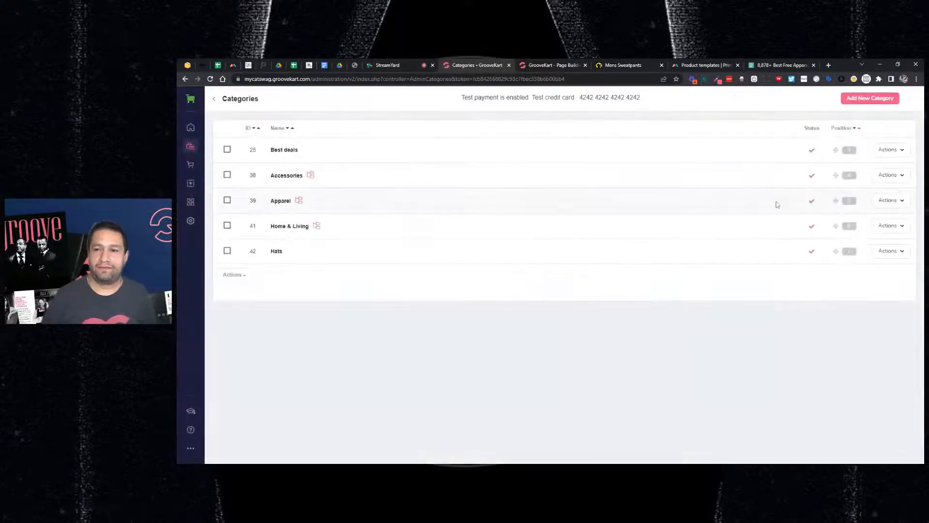
click(890, 201)
click(879, 216)
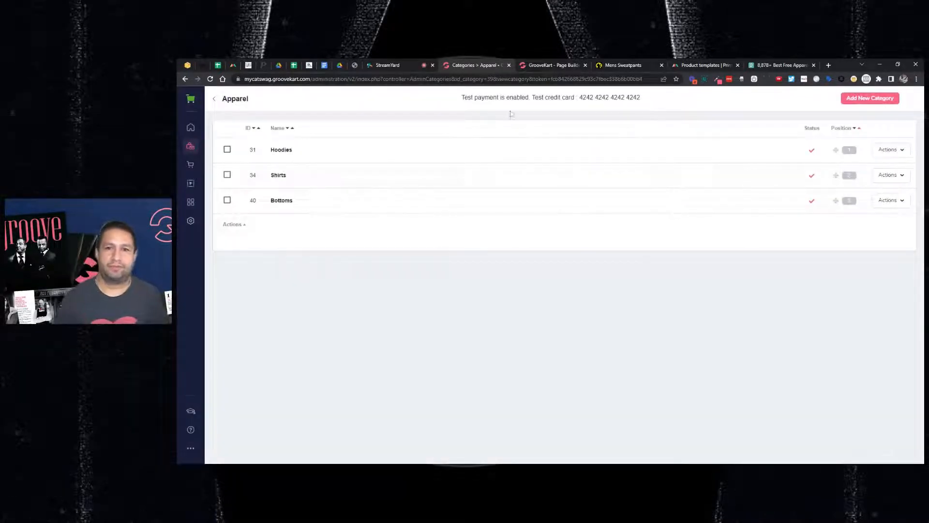
click(532, 66)
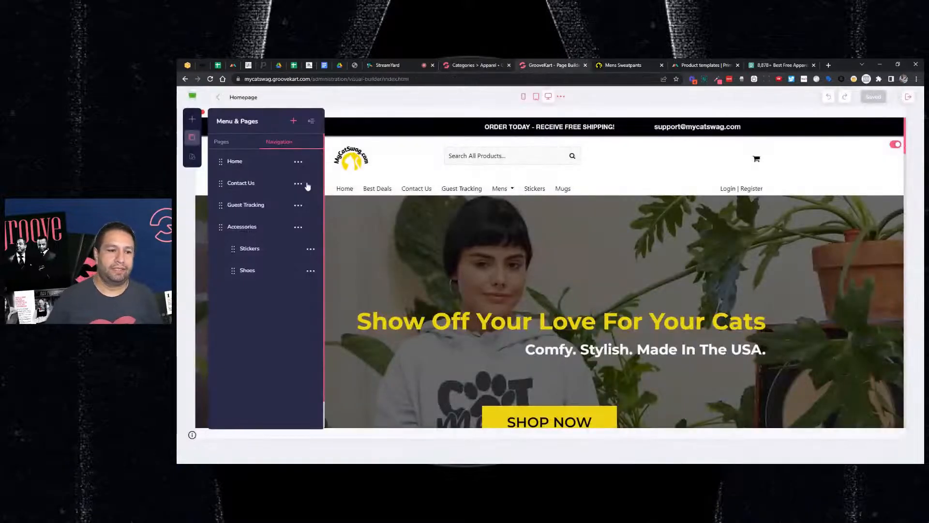
Add a new item to the store navigation and label it Apparel.
click(294, 122)
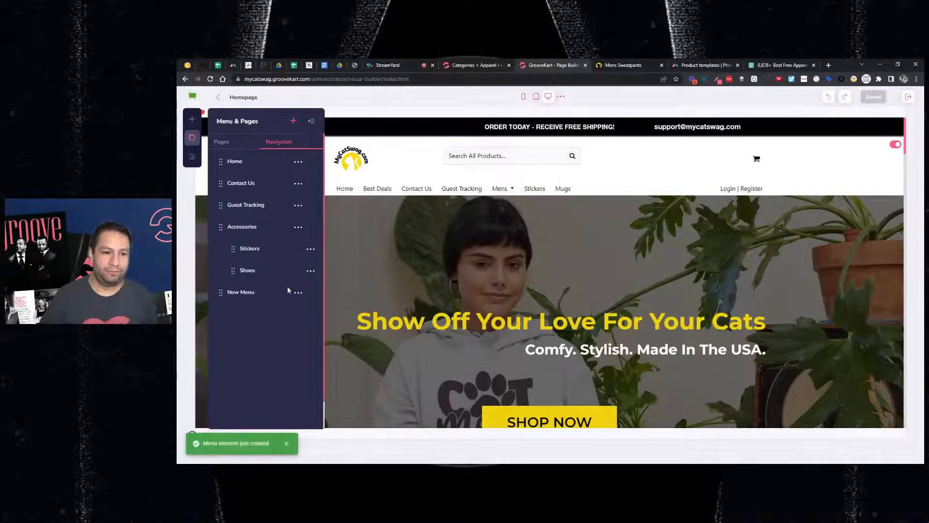
click(298, 292)
click(237, 312)
key(ctrl+a)
text(A)
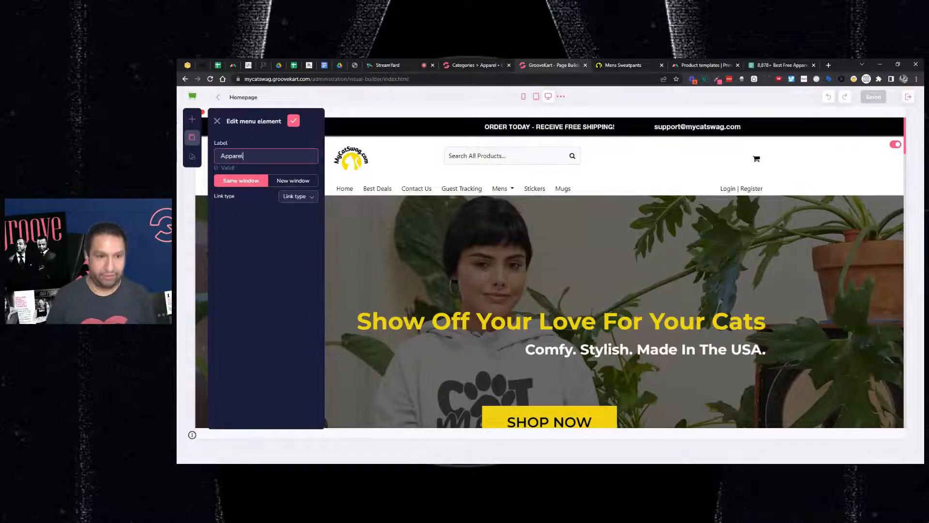
Link the Apparel menu item to the Apparel category under Home and save it.
click(292, 198)
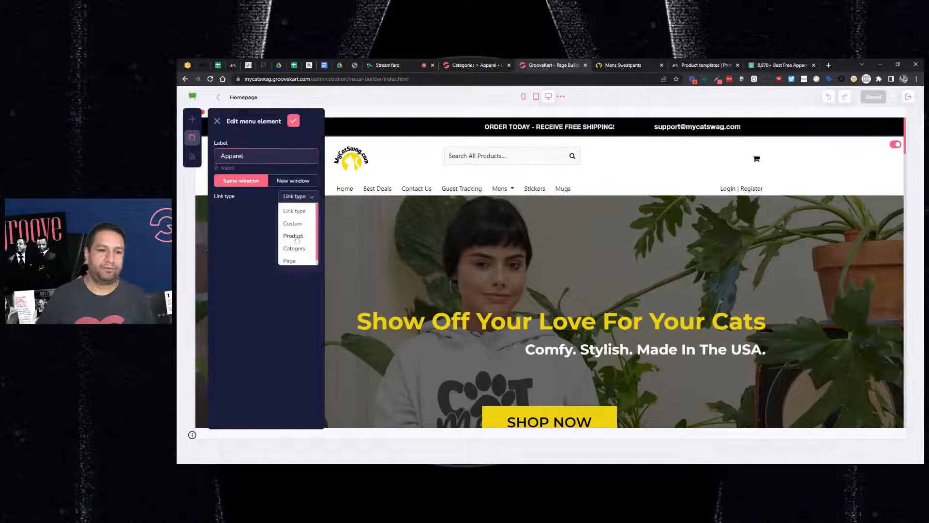
click(284, 247)
click(222, 227)
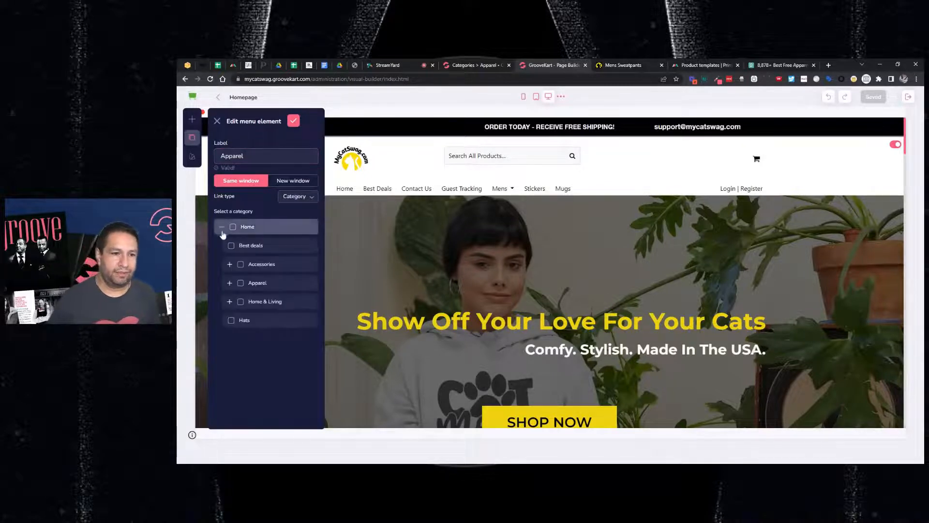
click(229, 282)
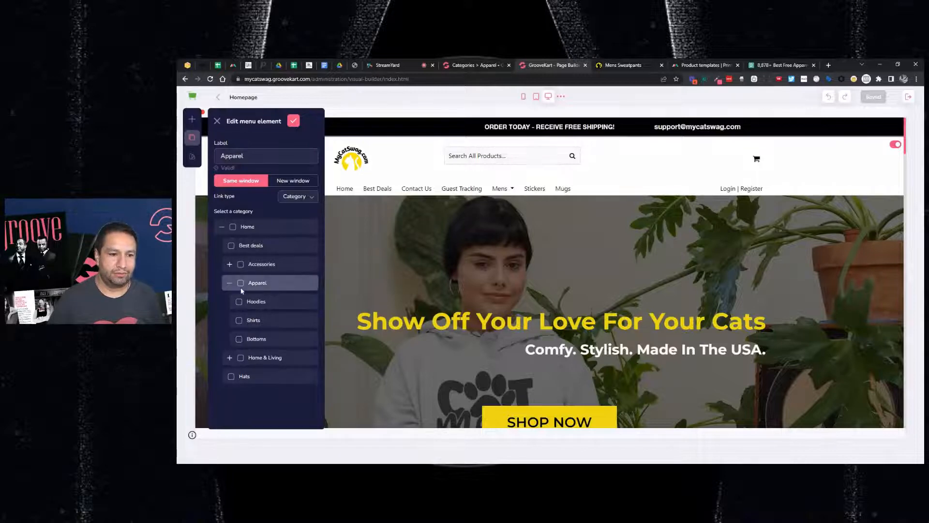
click(240, 284)
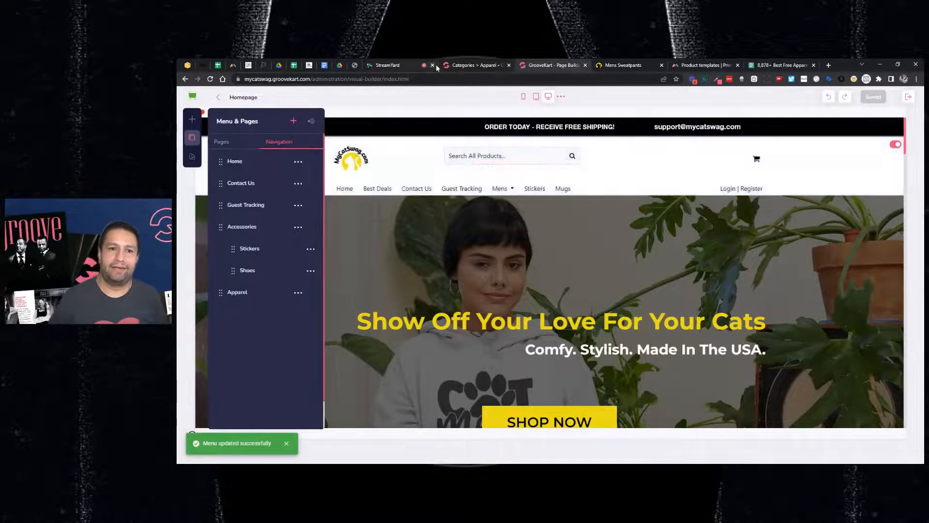
Recheck the Apparel subcategories, add a new item to the store navigation and label it Hoodies.
click(467, 65)
click(539, 68)
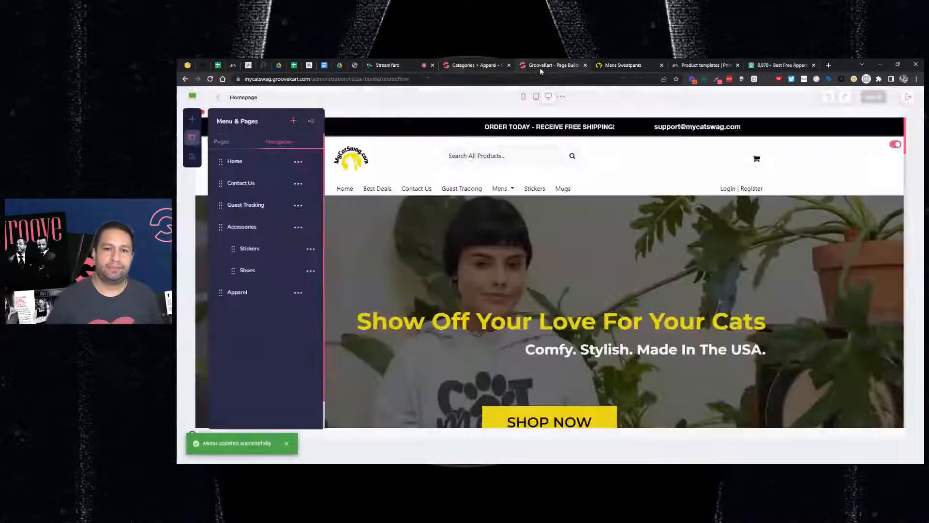
click(294, 121)
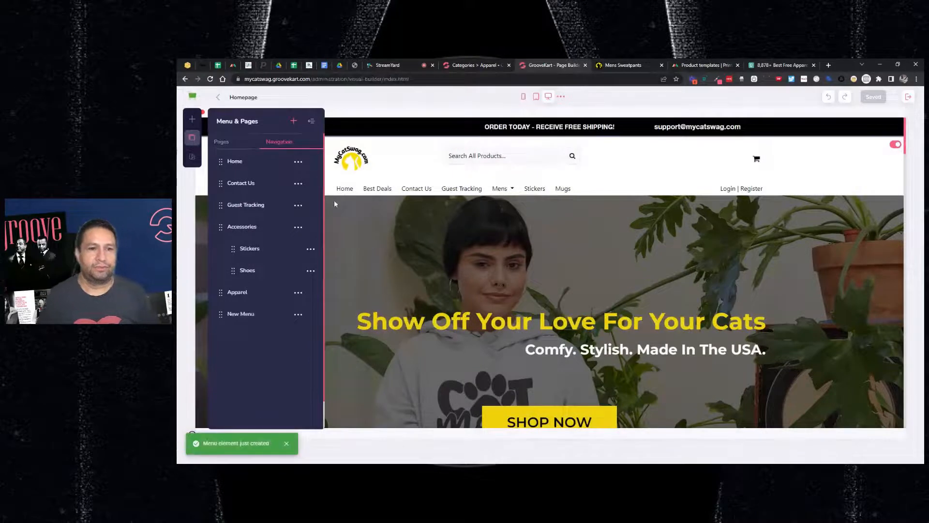
click(298, 317)
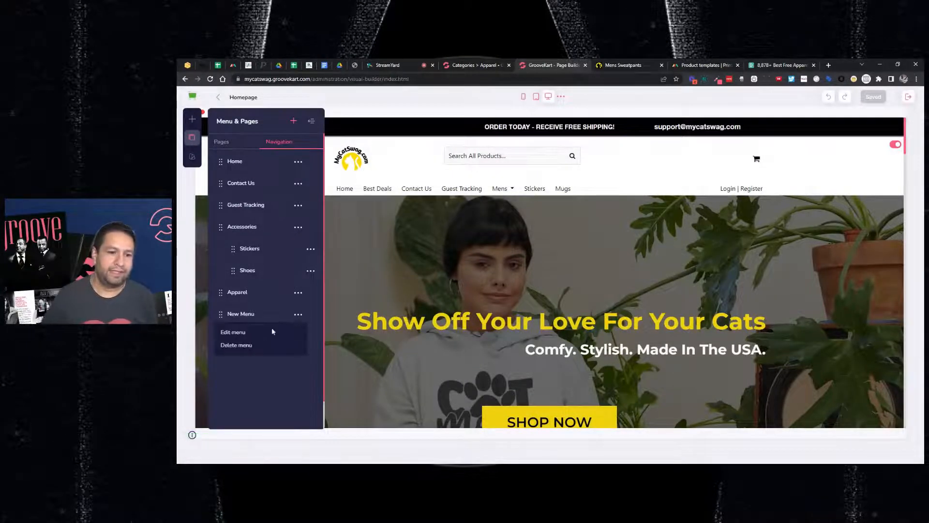
click(233, 331)
double_click(244, 156)
key(ctrl+a)
text(Hoodies)
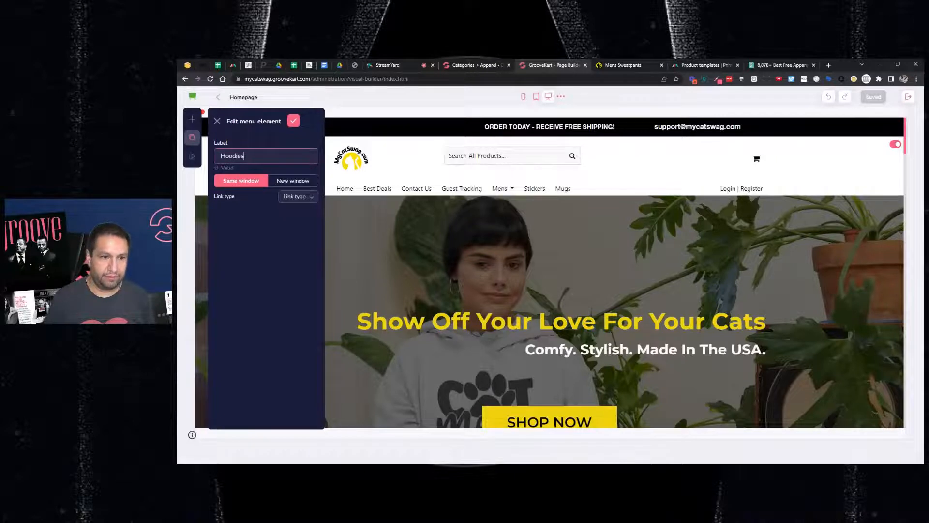
Link the Hoodies menu item to the Hoodies category under Apparel, save it and nest it beneath Apparel in the navigation.
click(295, 198)
click(297, 249)
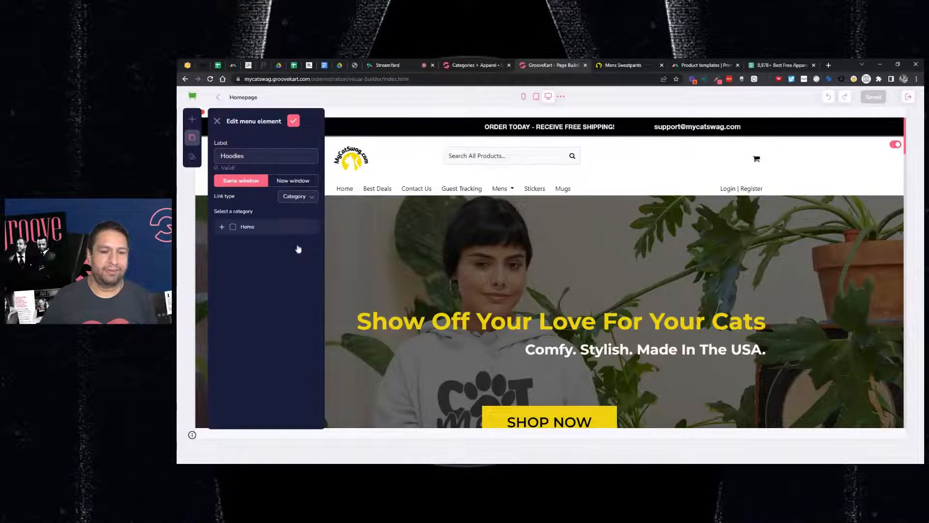
click(222, 226)
click(230, 284)
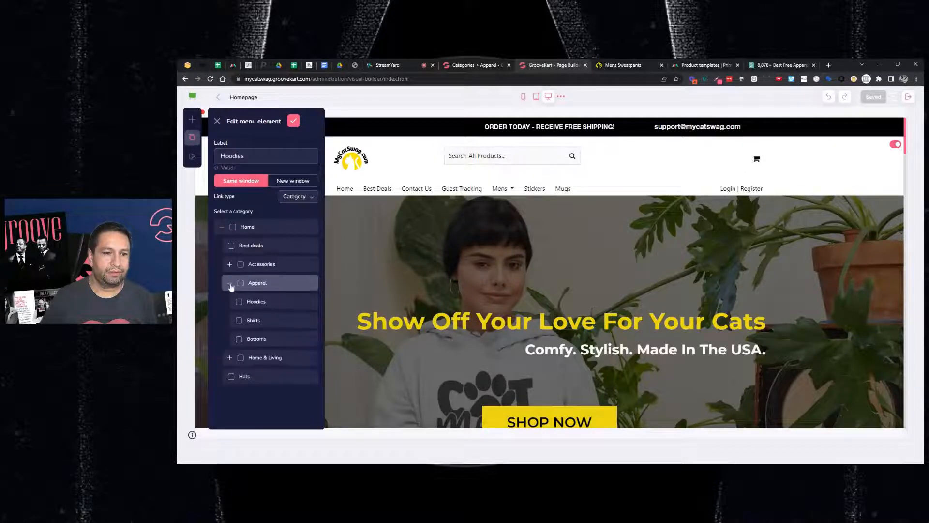
click(239, 301)
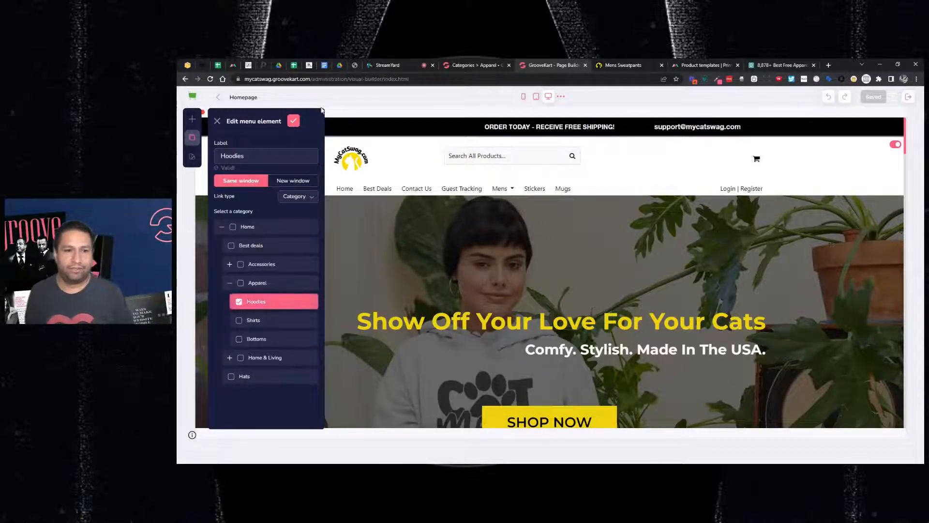
click(294, 121)
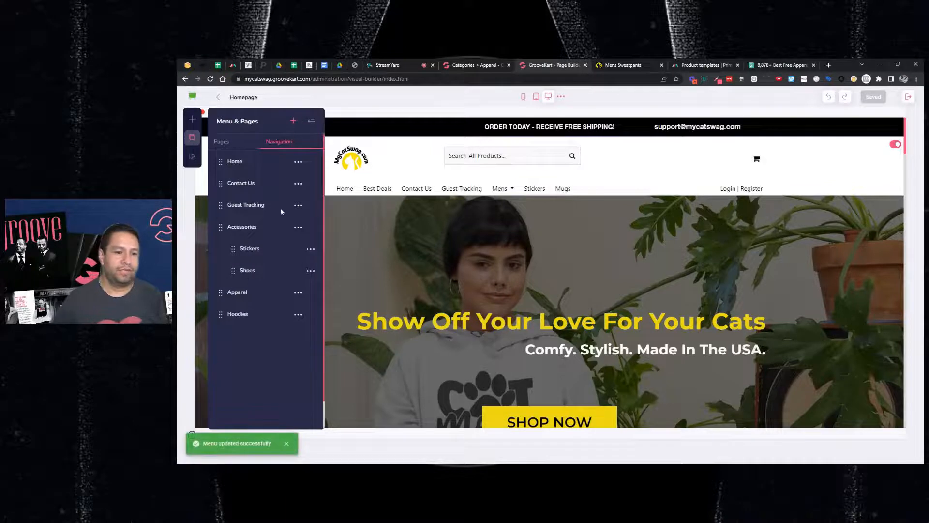
drag(220, 315, 237, 315)
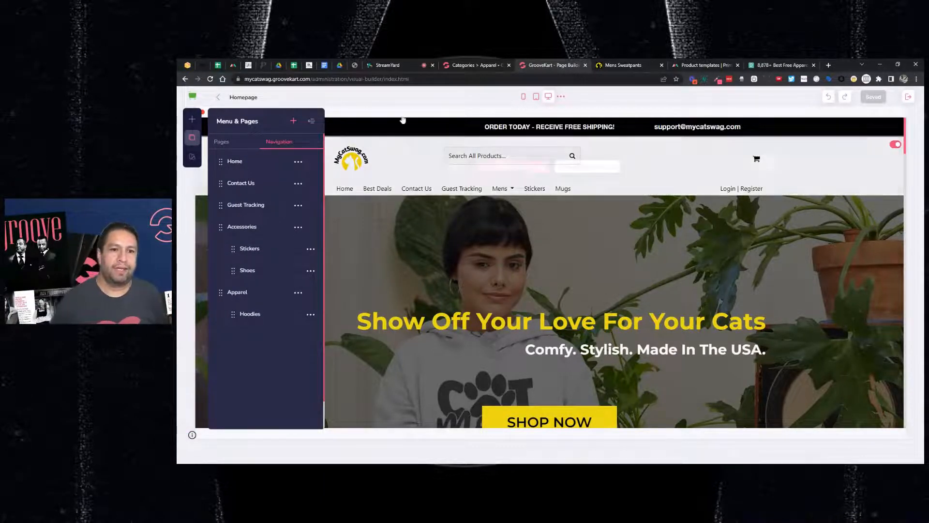
Recheck the Apparel subcategories, add a new item to the store navigation and label it Shirts.
click(472, 64)
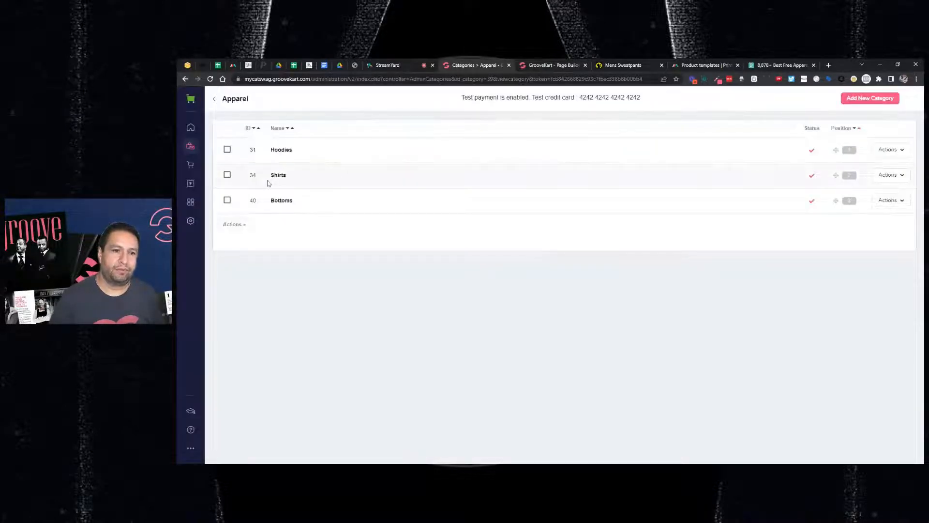
click(550, 65)
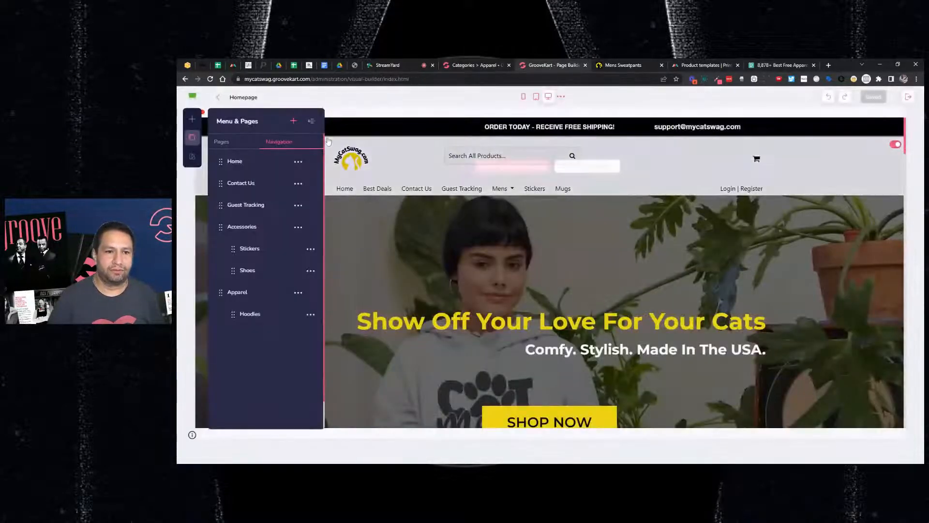
click(294, 121)
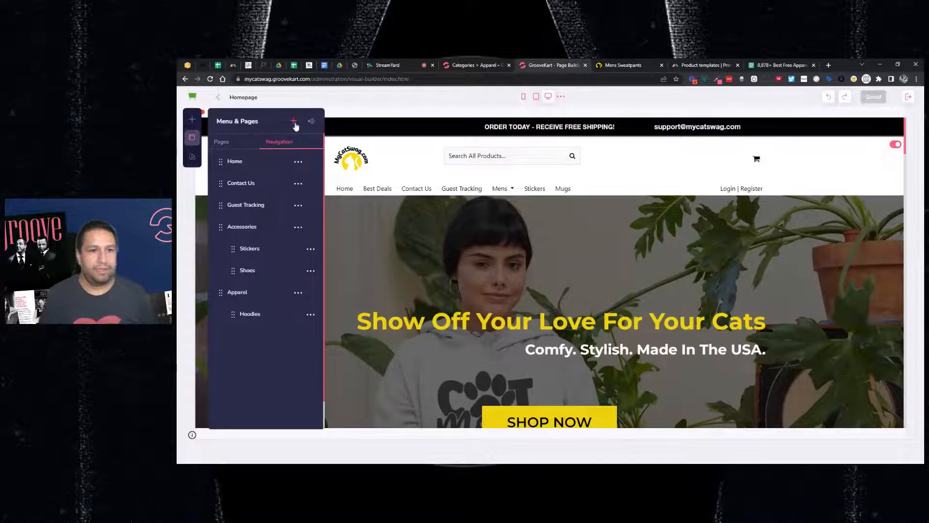
click(296, 336)
click(233, 354)
drag(252, 156, 221, 156)
text(Shirts)
Link the Shirts menu item to the Shirts category under Apparel, save it and nest it beneath Apparel in the navigation.
click(301, 200)
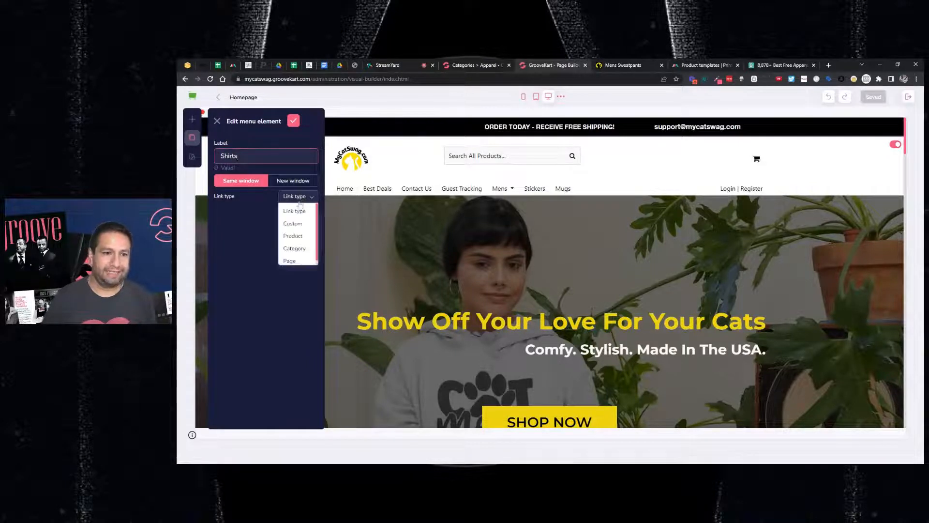
click(296, 247)
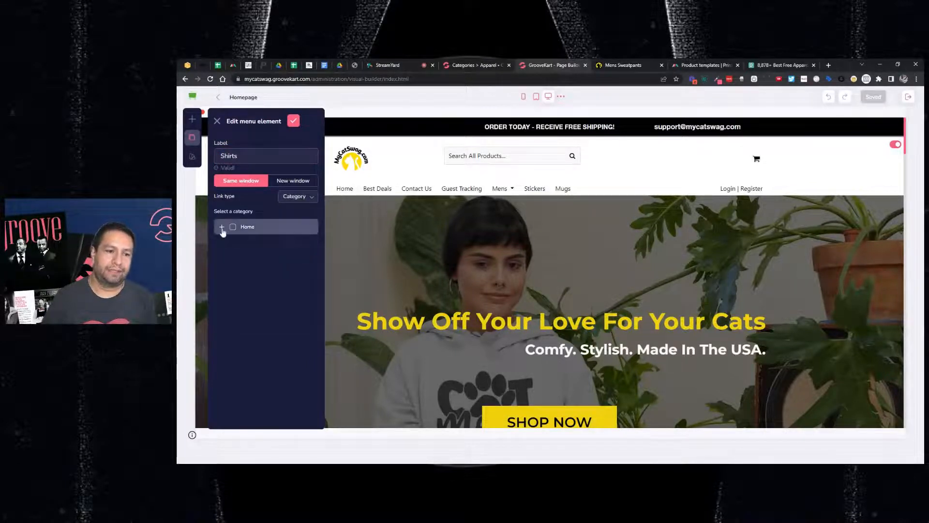
click(222, 227)
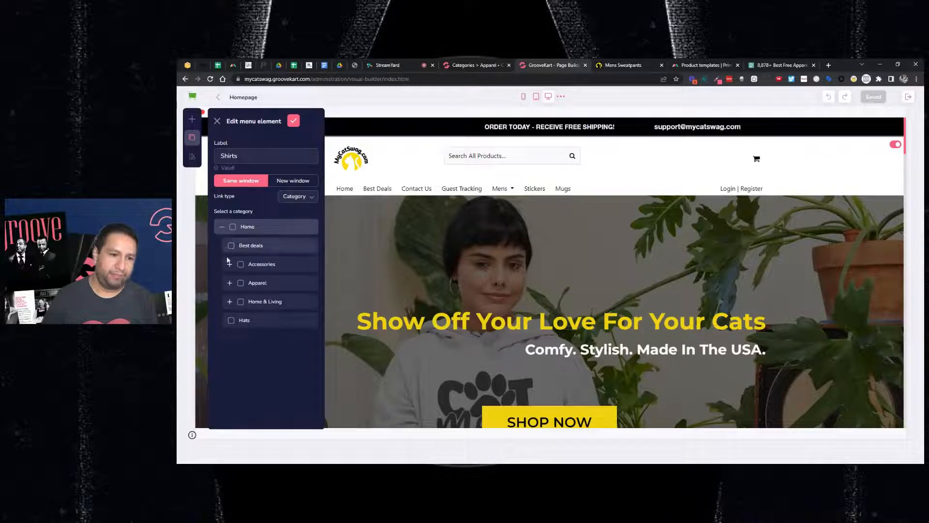
click(230, 283)
click(239, 320)
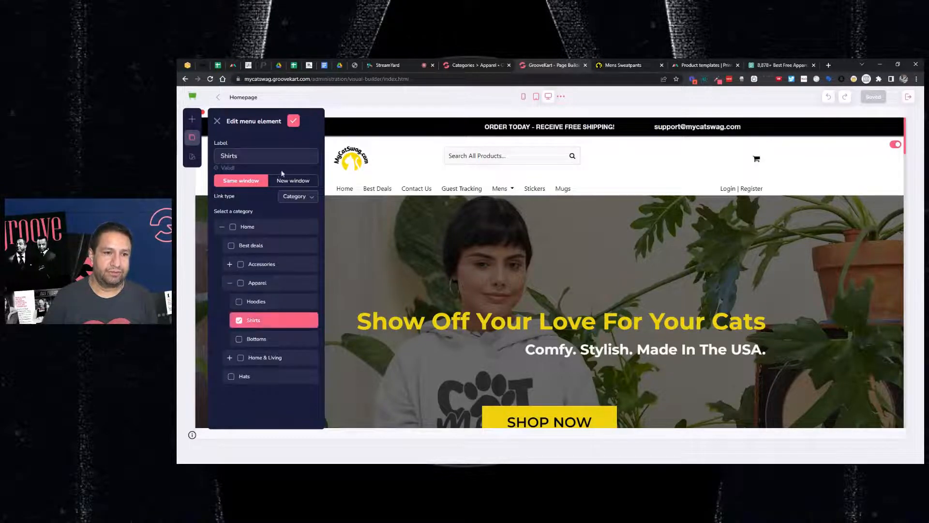
click(293, 121)
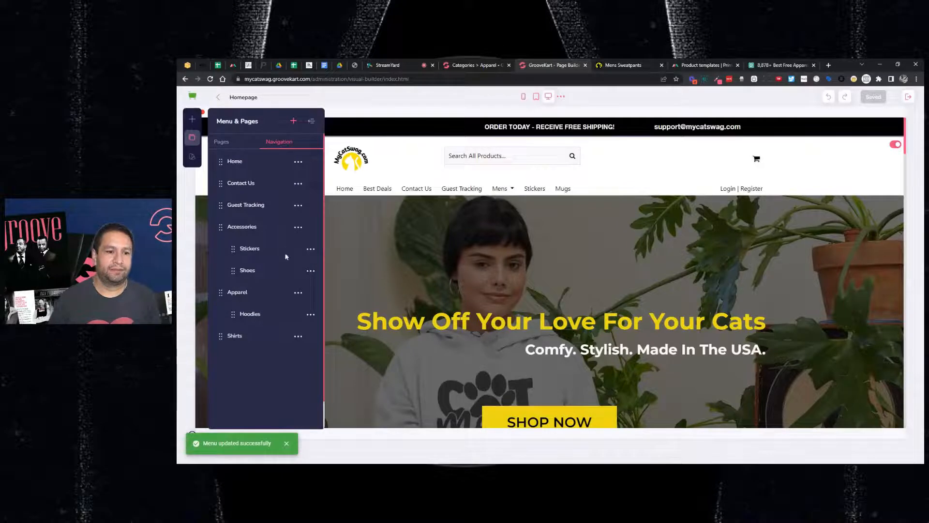
drag(222, 335, 248, 349)
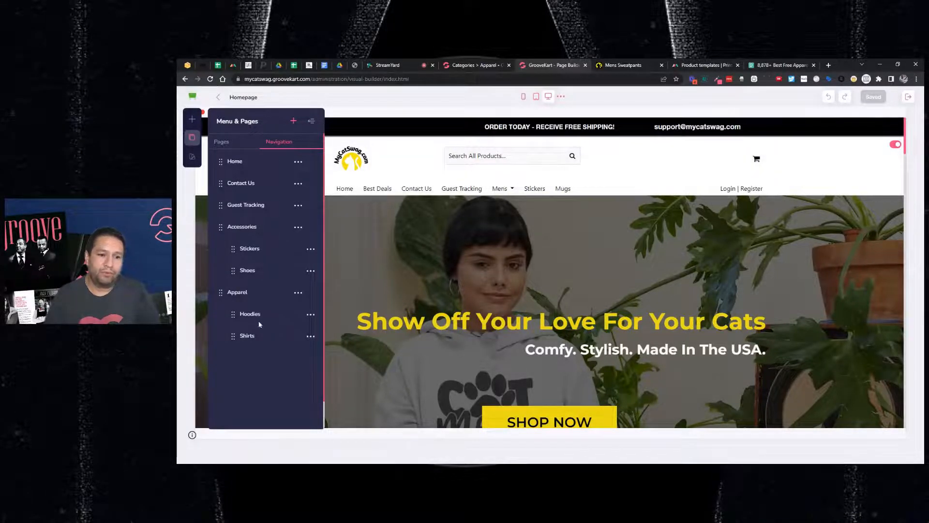
Review the Apparel subcategories once more and delete the Shoes item nested under Accessories from the store navigation.
click(455, 66)
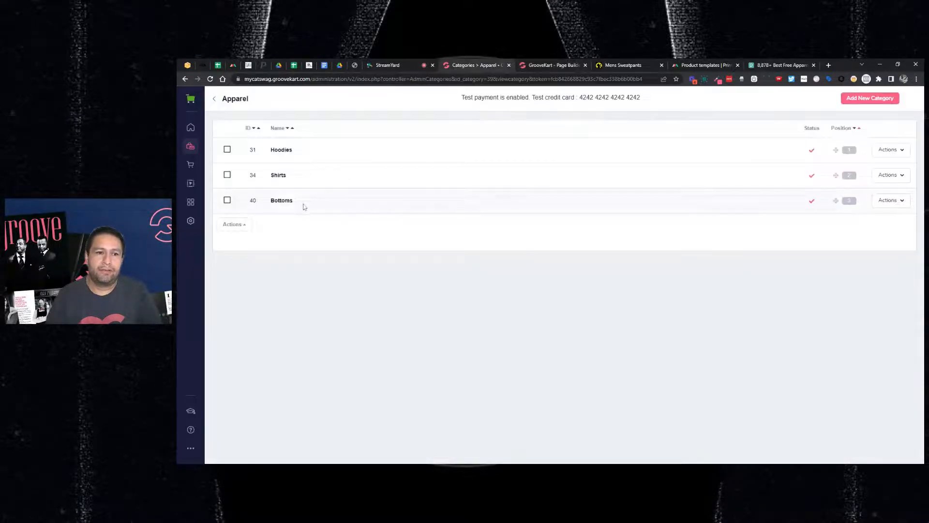
click(552, 65)
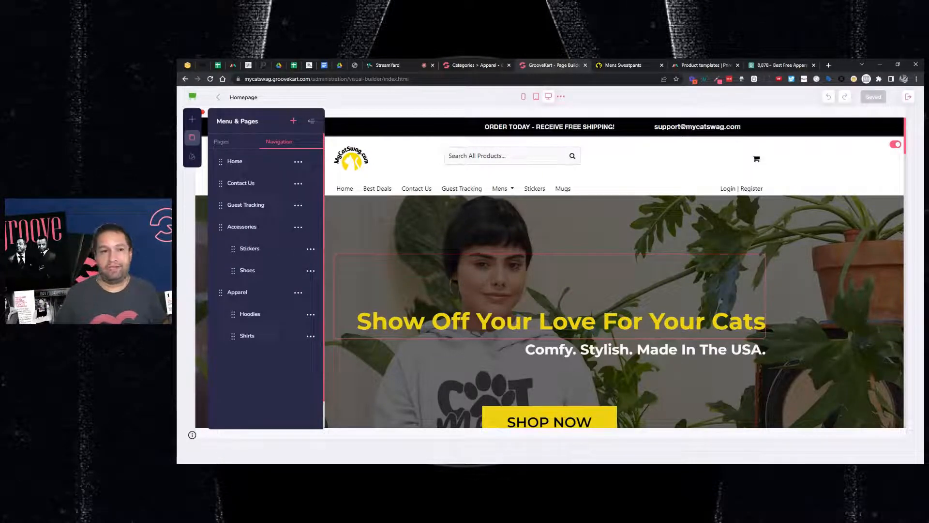
click(308, 271)
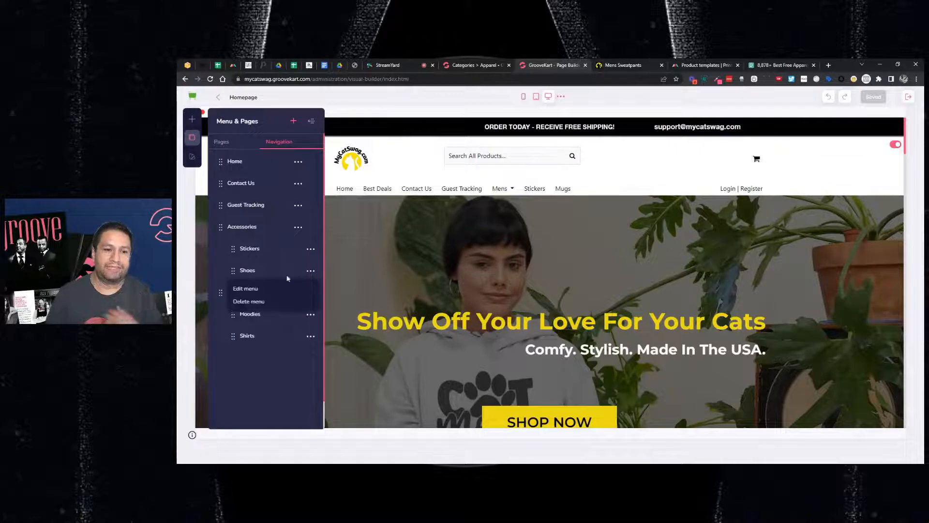
click(254, 302)
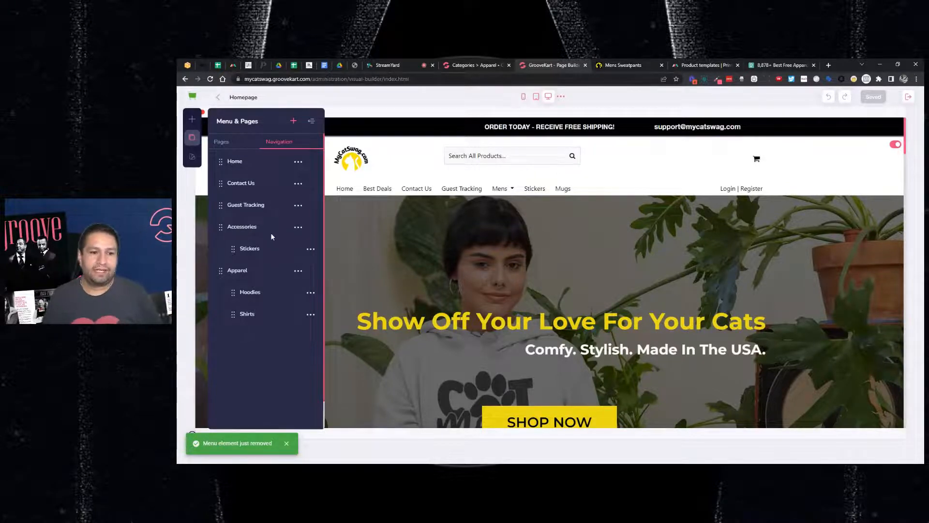
Check the top-level category list, add a new item to the store navigation and label it Home & Living.
click(462, 65)
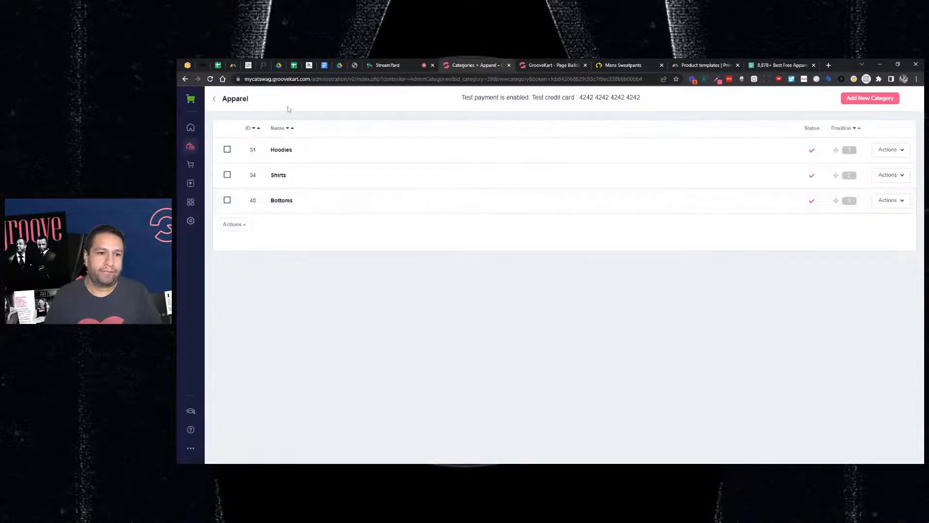
click(213, 99)
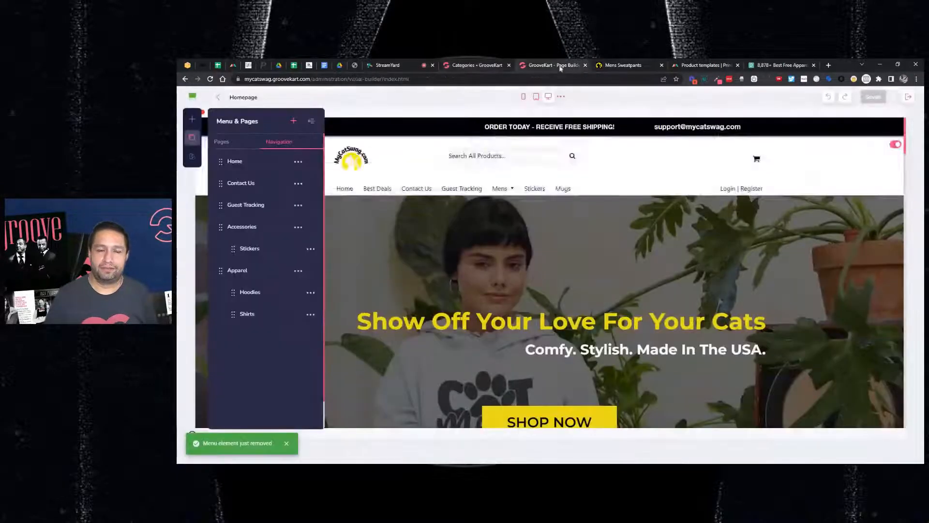
click(554, 66)
click(294, 122)
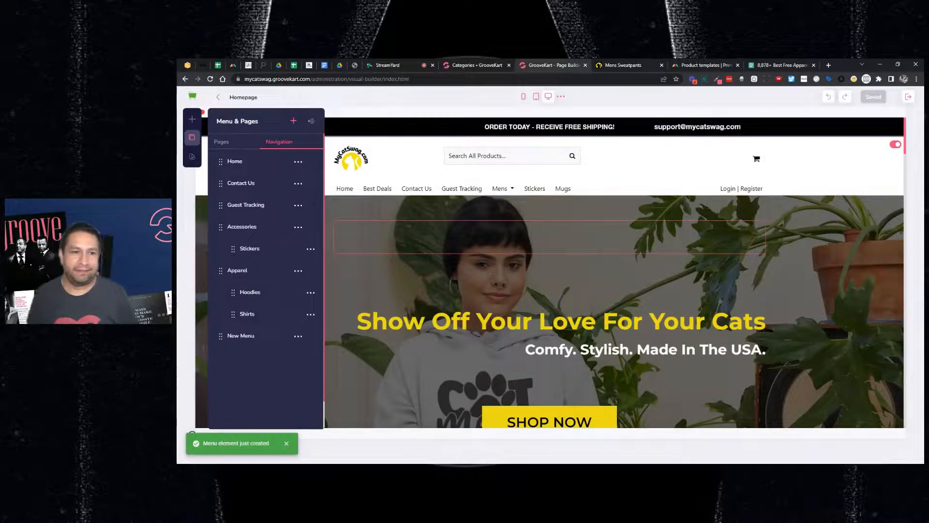
click(299, 336)
click(224, 354)
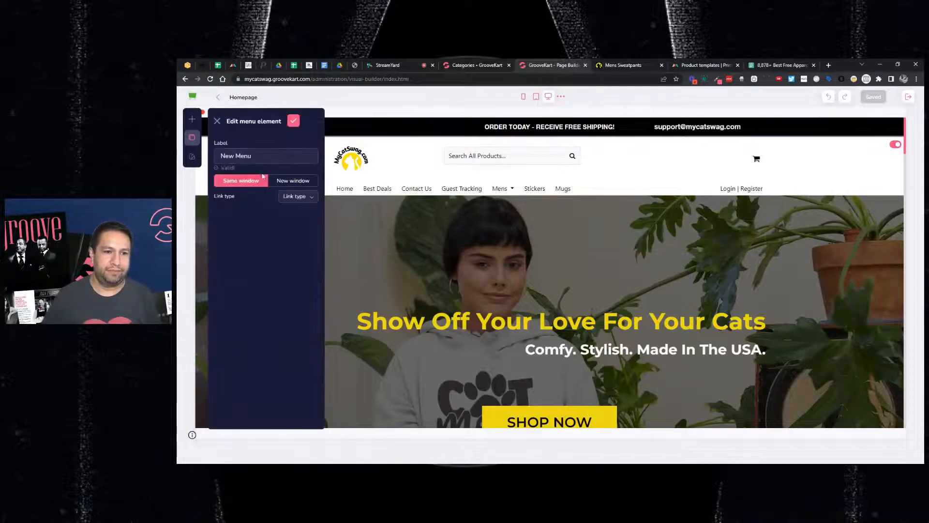
triple_click(251, 156)
text(Home & Living)
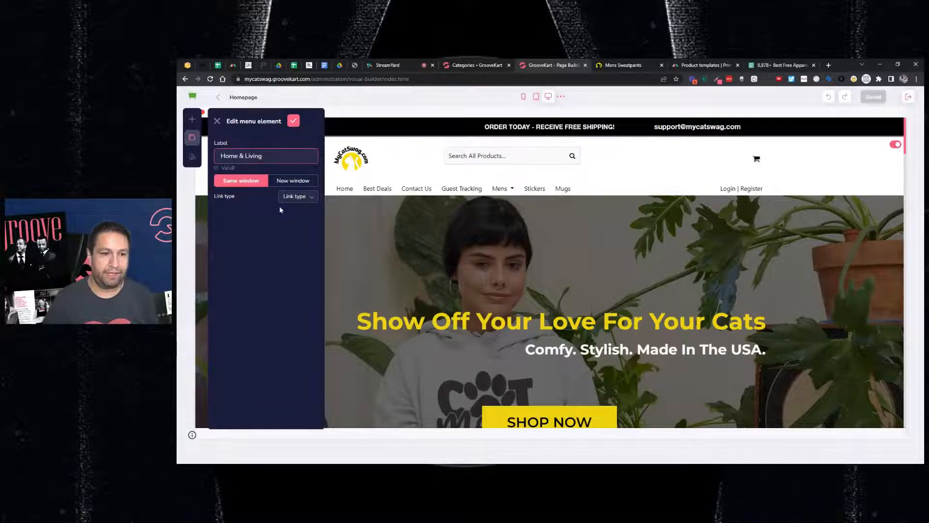
Link the Home & Living menu item to the Home & Living category under Home and save it.
click(294, 196)
click(294, 245)
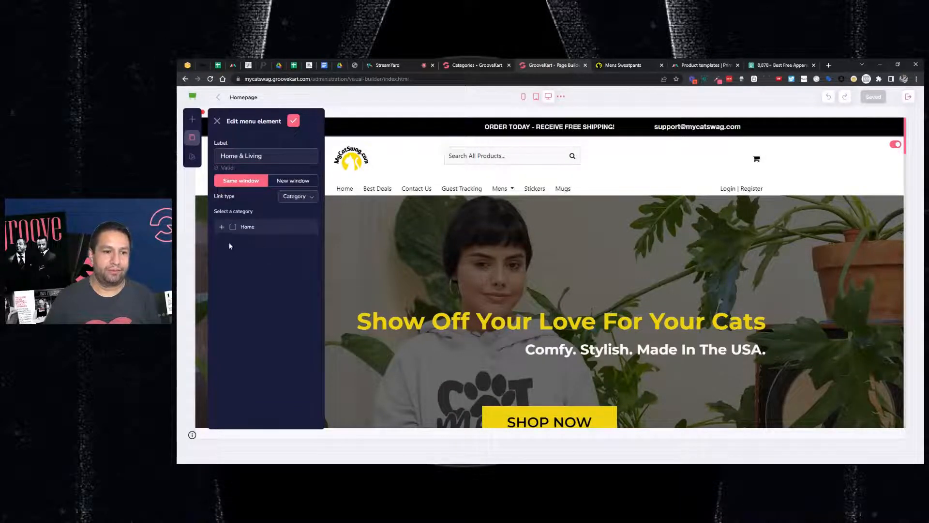
click(221, 227)
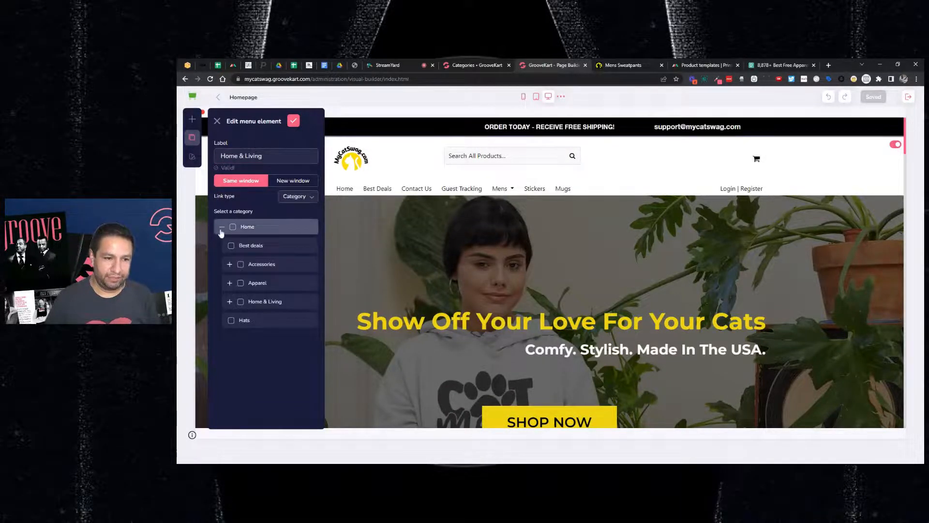
click(230, 301)
click(241, 302)
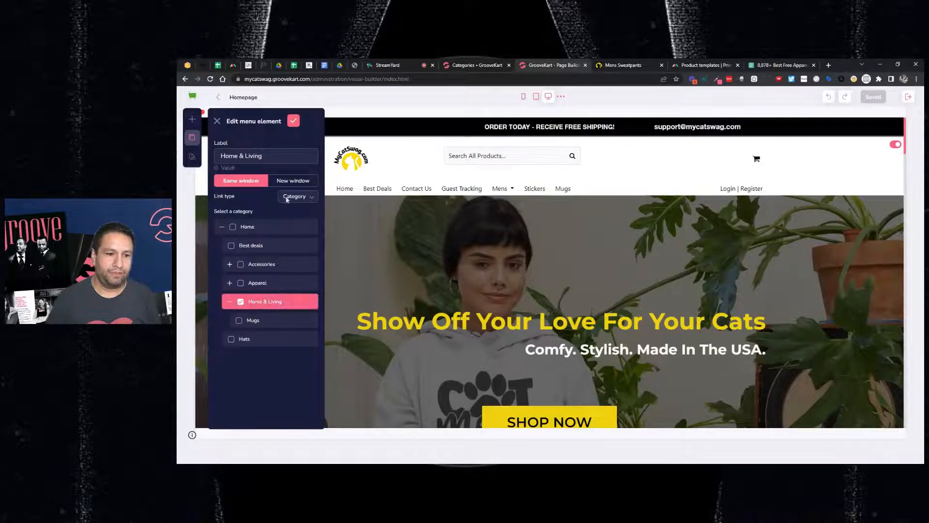
click(293, 121)
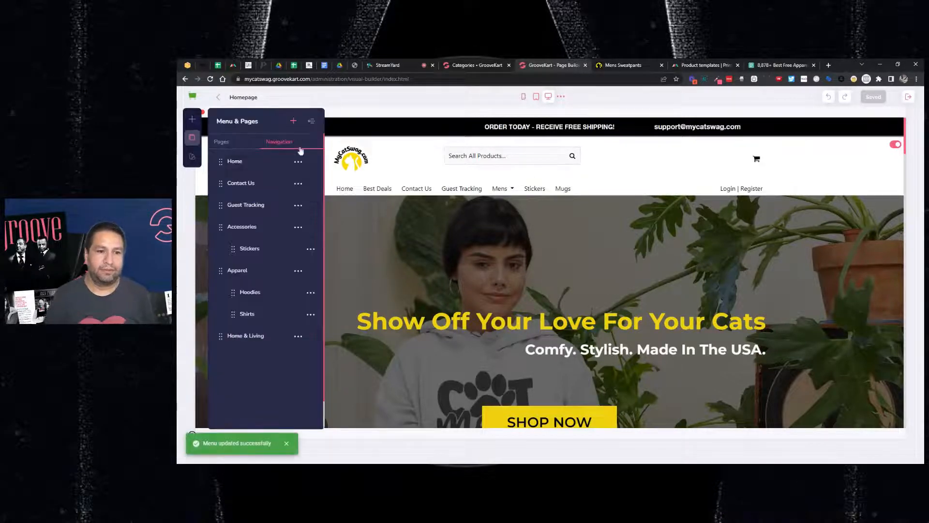
View the subcategories of the Home & Living category and return to the page builder's navigation list.
mouse_move(329, 186)
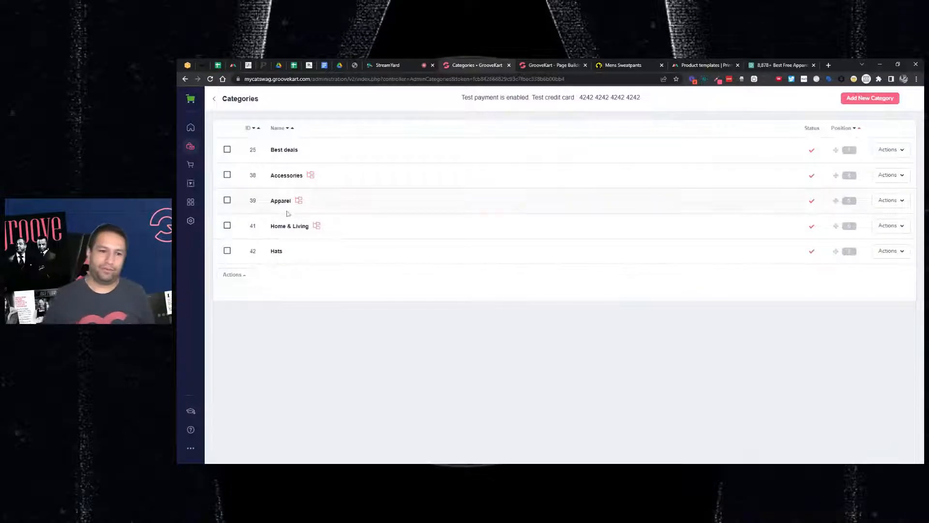
click(890, 225)
click(881, 239)
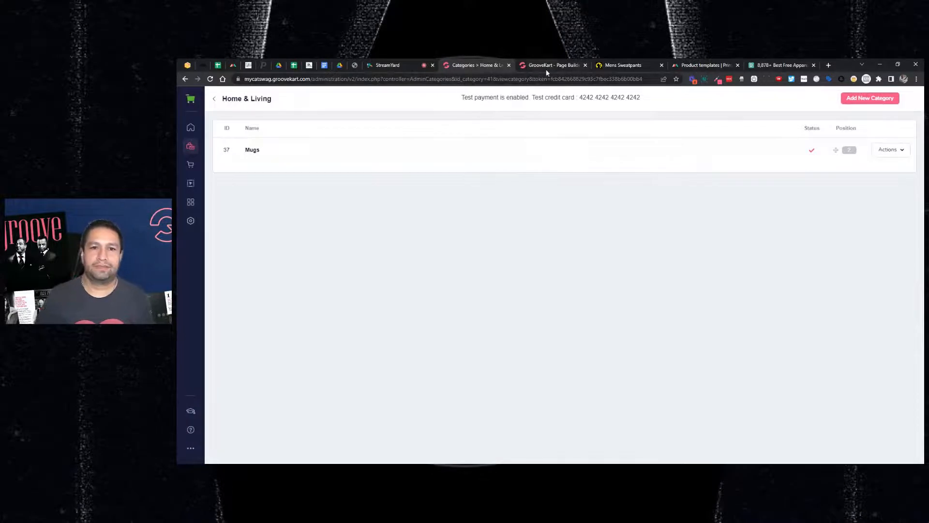
click(545, 66)
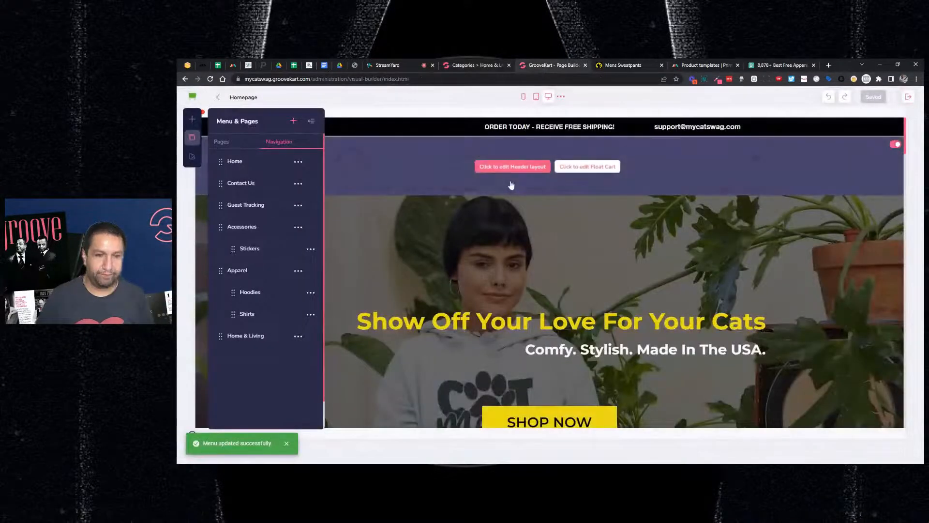
Add a new item to the store navigation and label it Mugs.
click(292, 122)
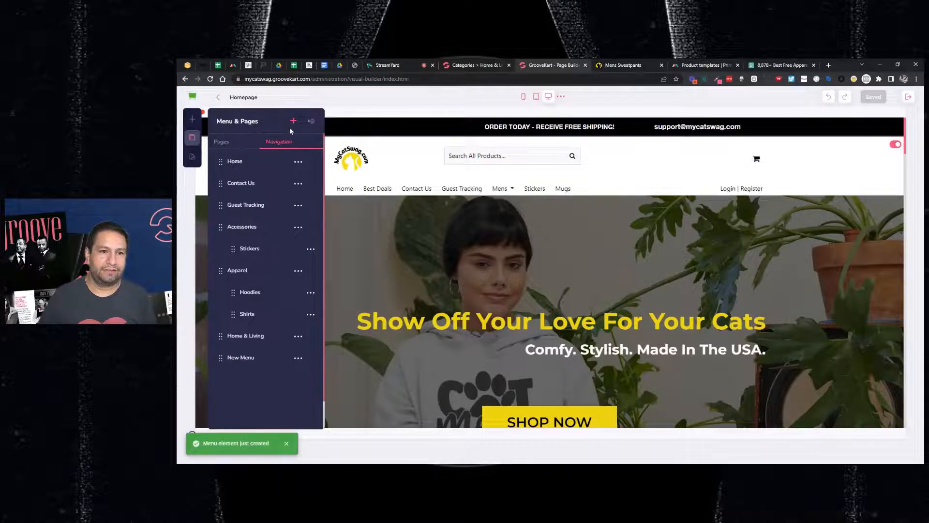
click(299, 357)
click(235, 376)
drag(252, 155, 219, 156)
text(Mugs)
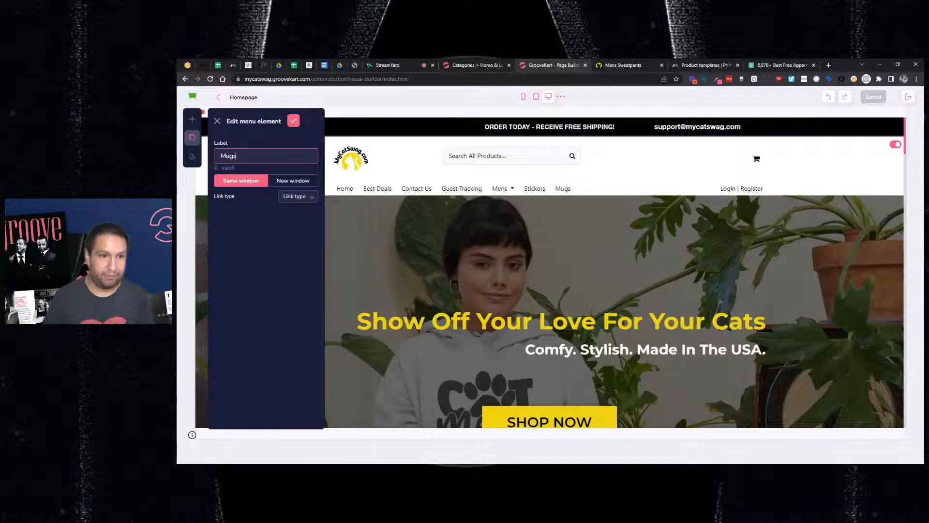
Link the Mugs menu item to the Mugs category under Home & Living, save it and nest it beneath the Home & Living item.
click(287, 202)
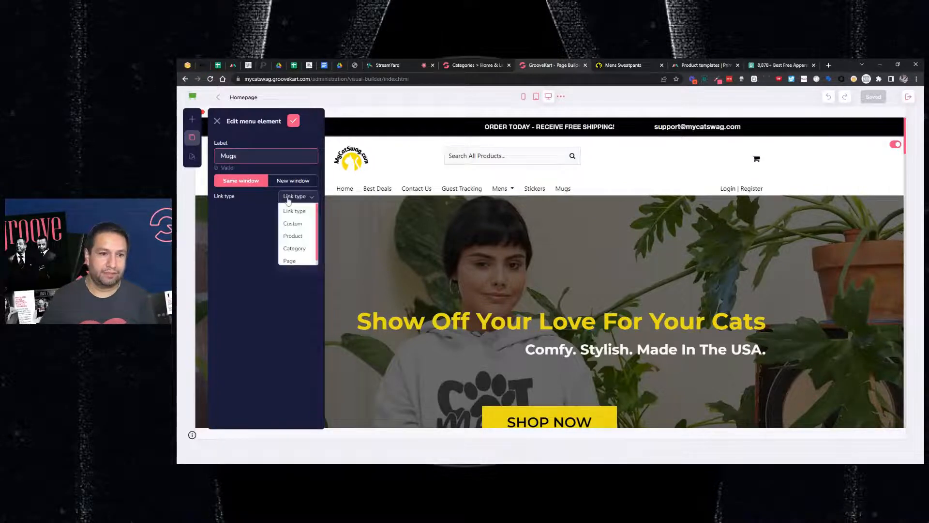
click(291, 246)
click(222, 226)
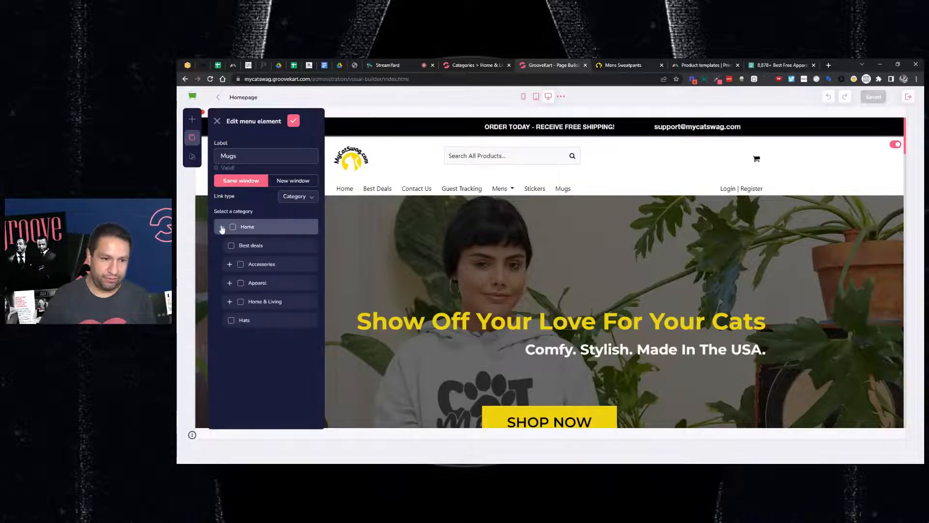
click(230, 302)
click(240, 320)
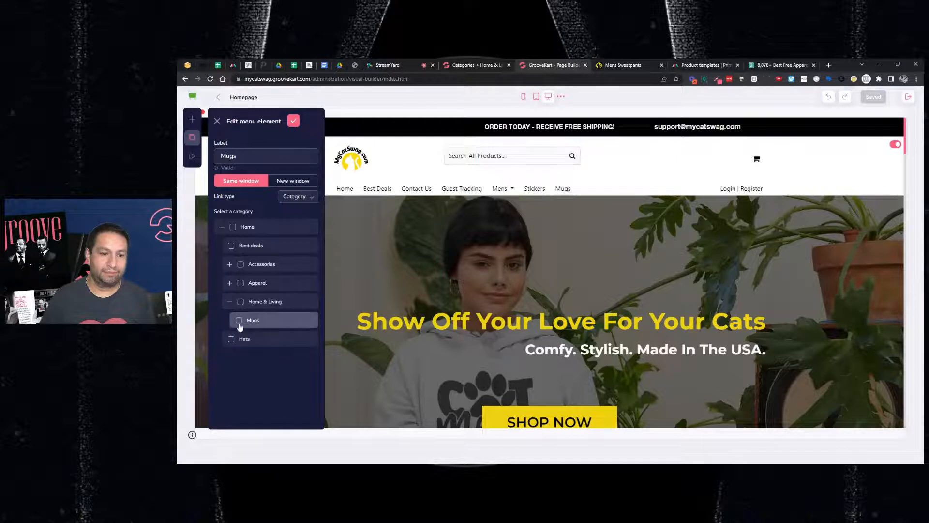
click(294, 122)
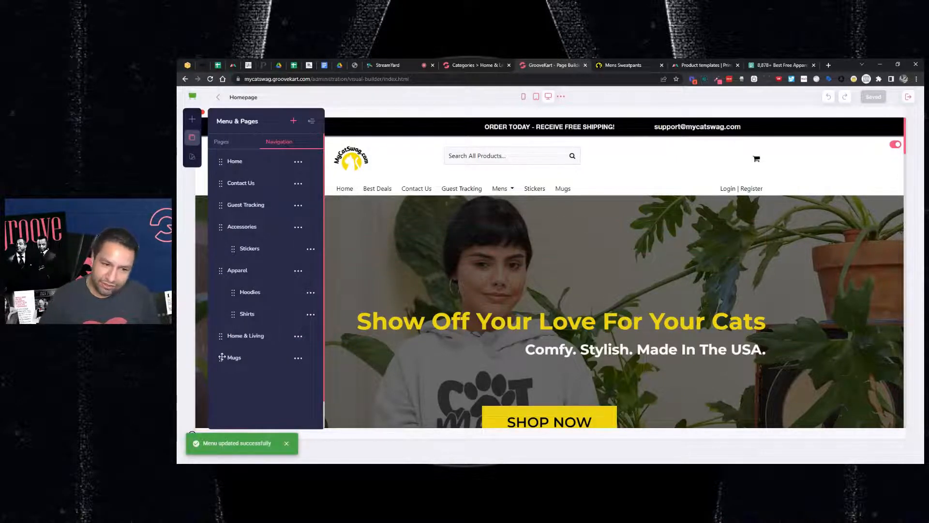
drag(222, 357, 237, 357)
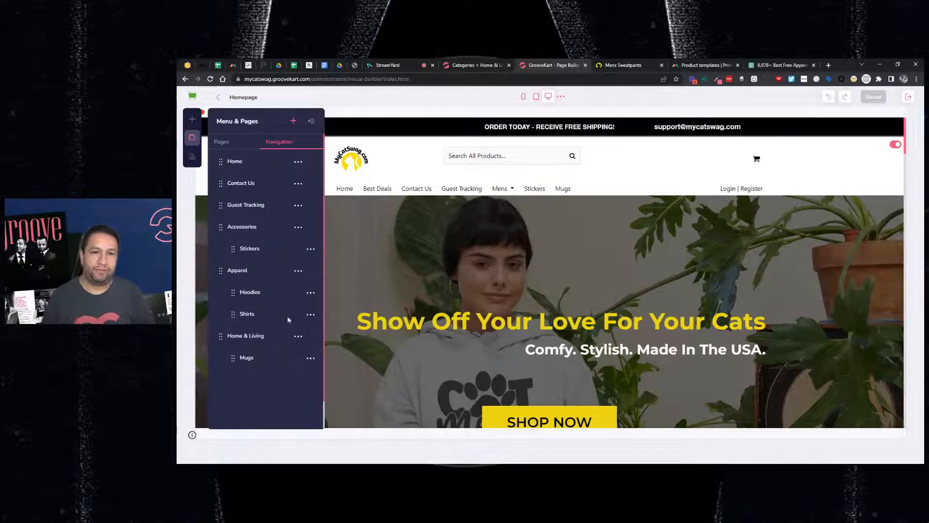
View the top-level category list in the store admin and return to the page builder's navigation list.
click(480, 69)
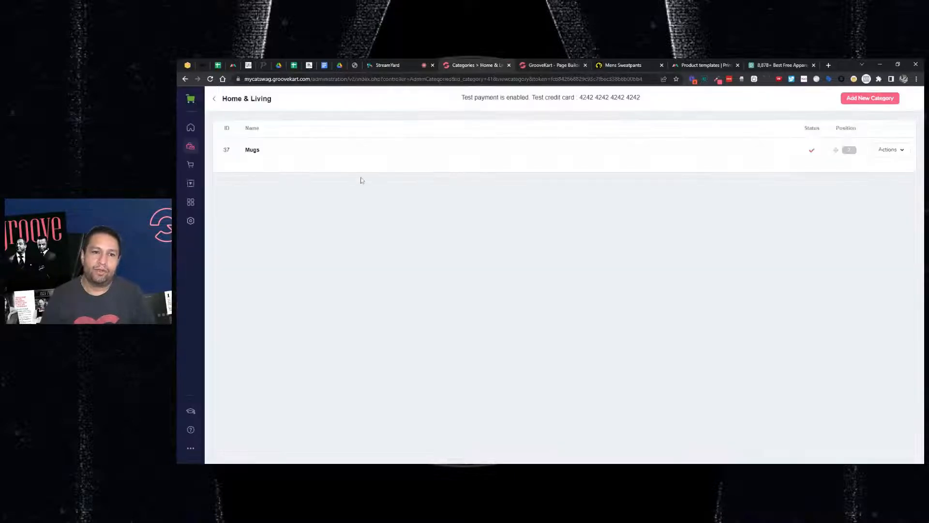
click(218, 103)
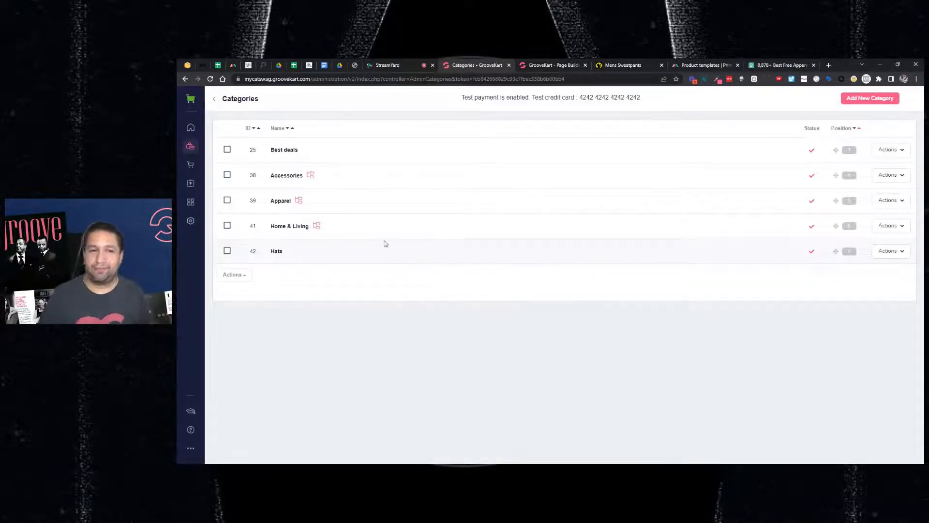
click(540, 66)
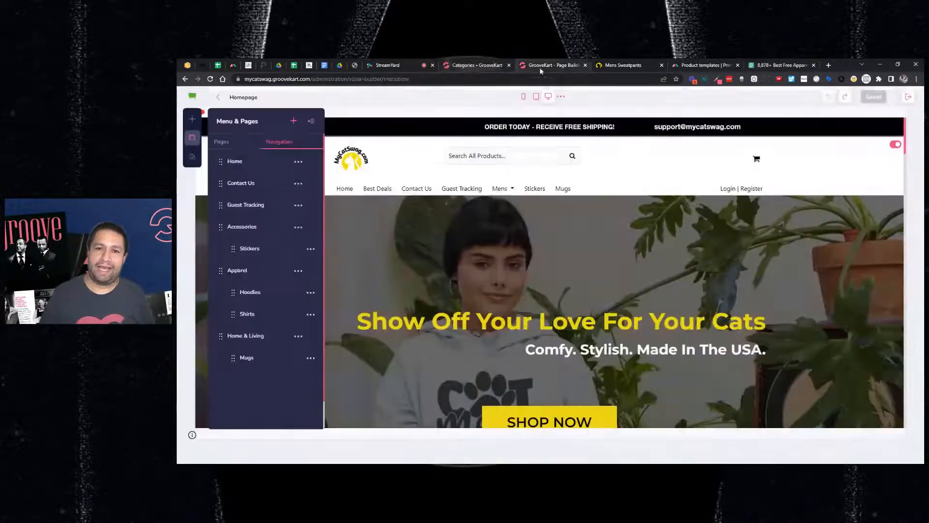
Add a new item to the store navigation and label it Hats.
click(293, 120)
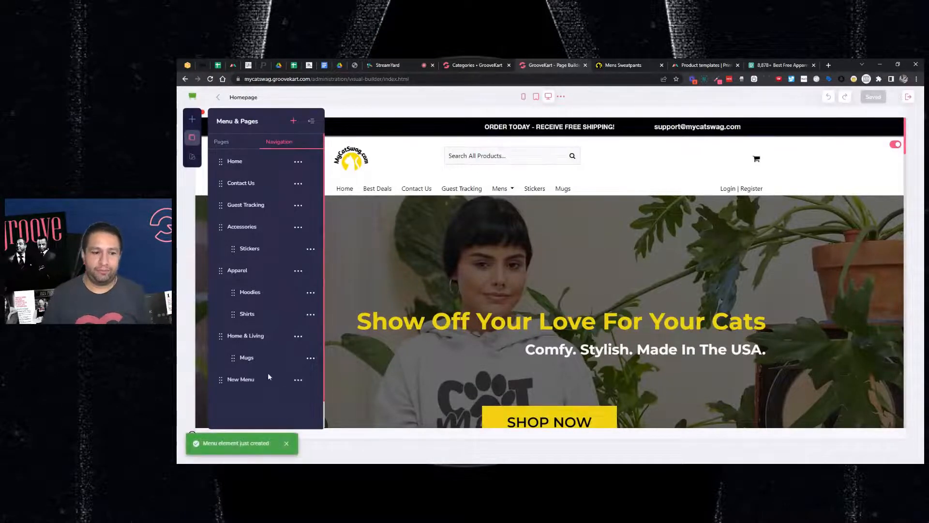
click(299, 381)
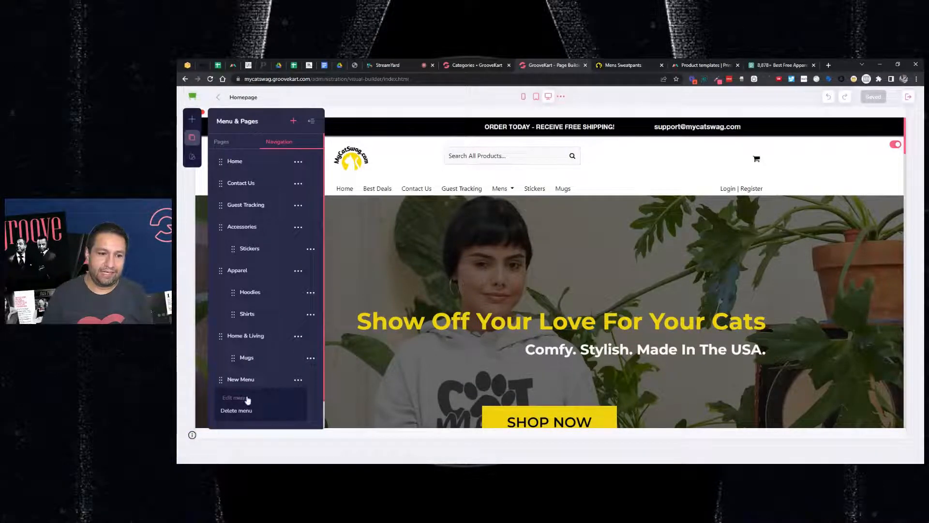
click(235, 397)
key(ctrl+shift+Left)
key(ctrl+shift+Left)
text(Hat)
Link the Hats menu item to the Hats category under Home and save it.
click(286, 202)
click(287, 248)
click(220, 227)
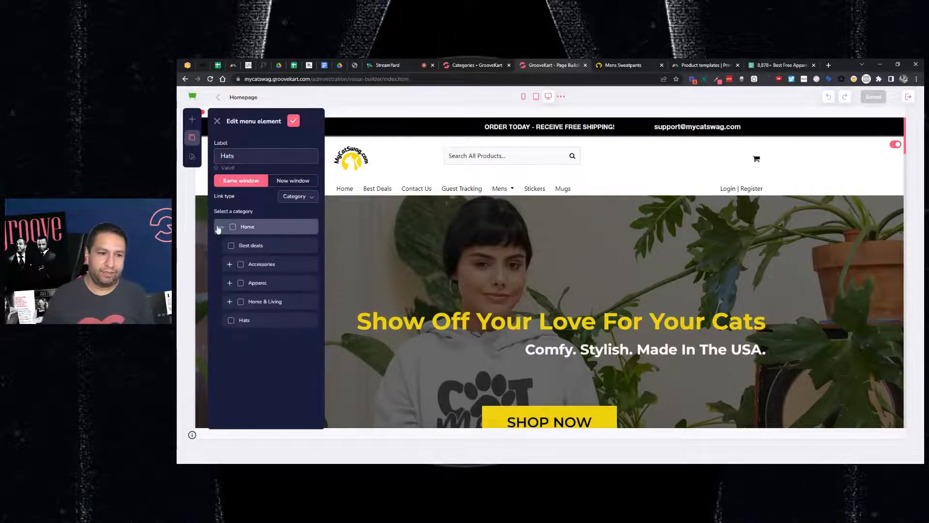
click(237, 320)
click(293, 121)
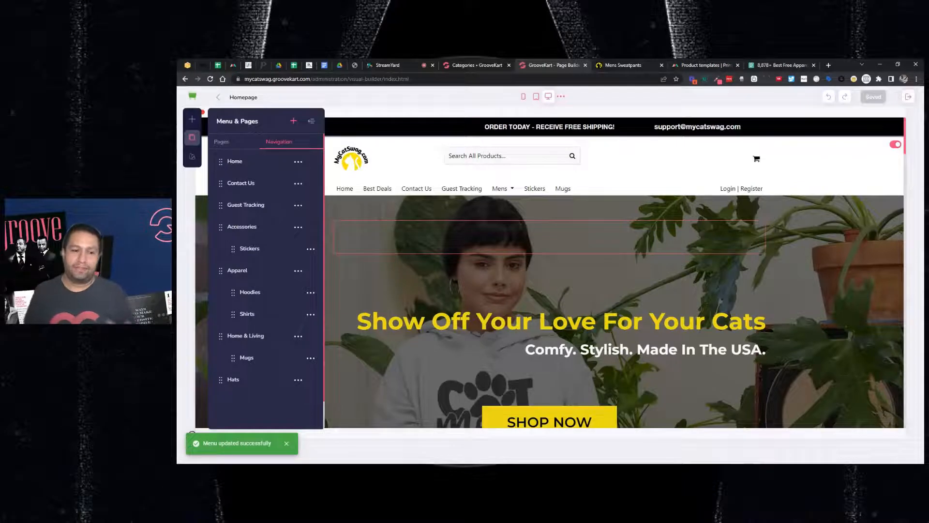
Delete the Hats item from the store navigation.
click(296, 380)
click(242, 411)
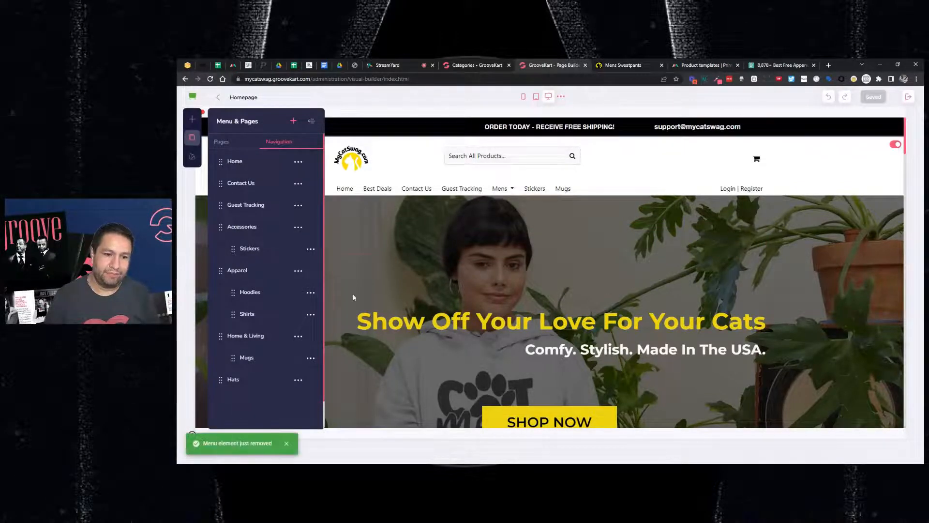
Open the live storefront's homepage and check the Stickers page nested under Accessories in the rebuilt navigation.
click(617, 70)
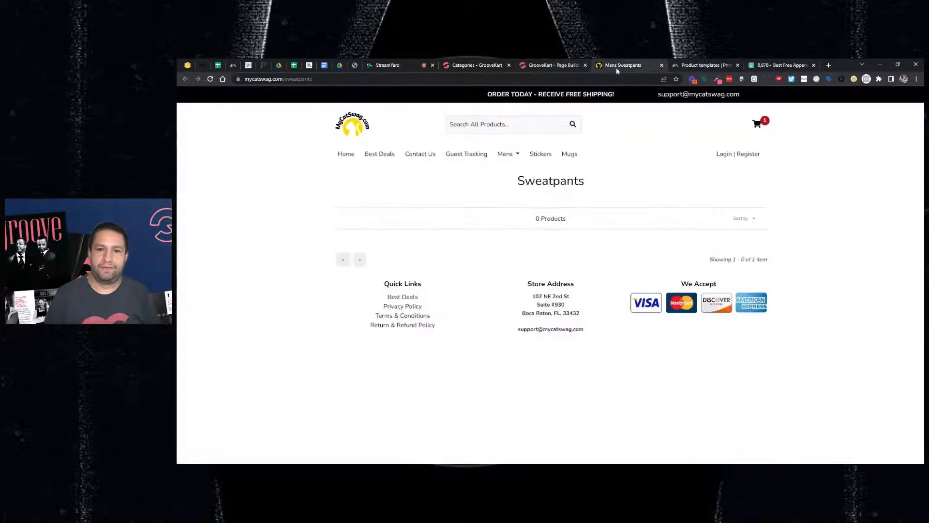
click(359, 126)
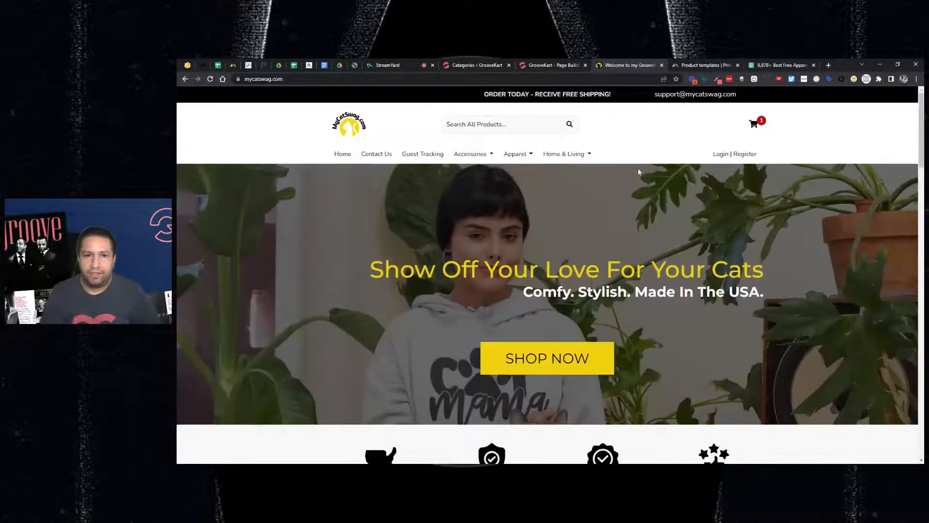
click(492, 158)
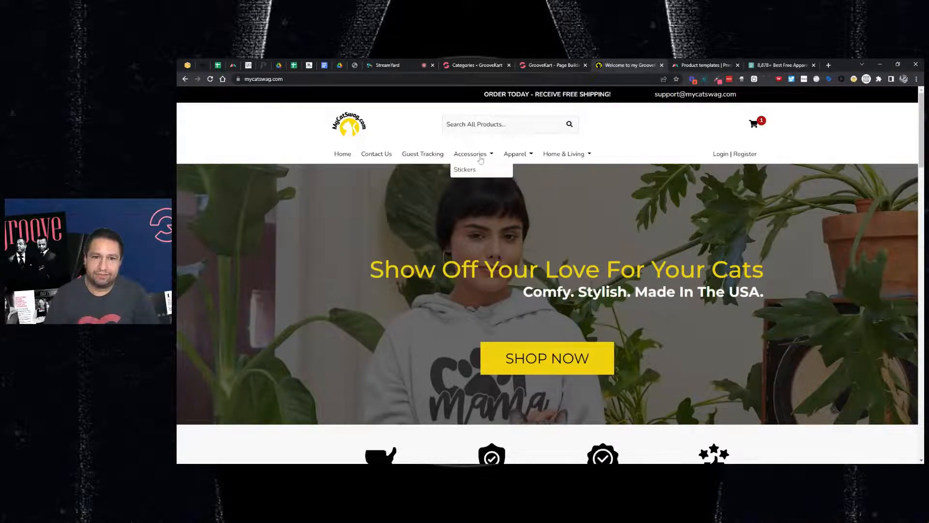
click(463, 169)
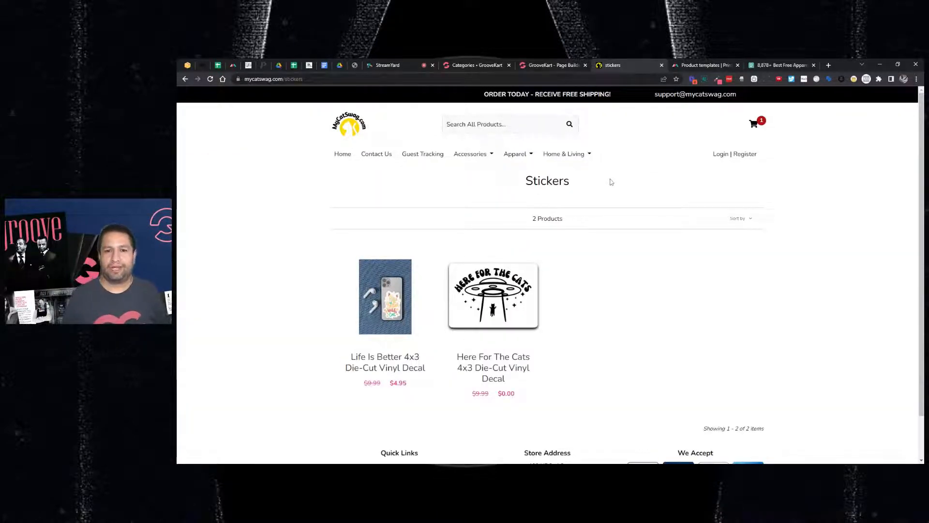
mouse_move(476, 154)
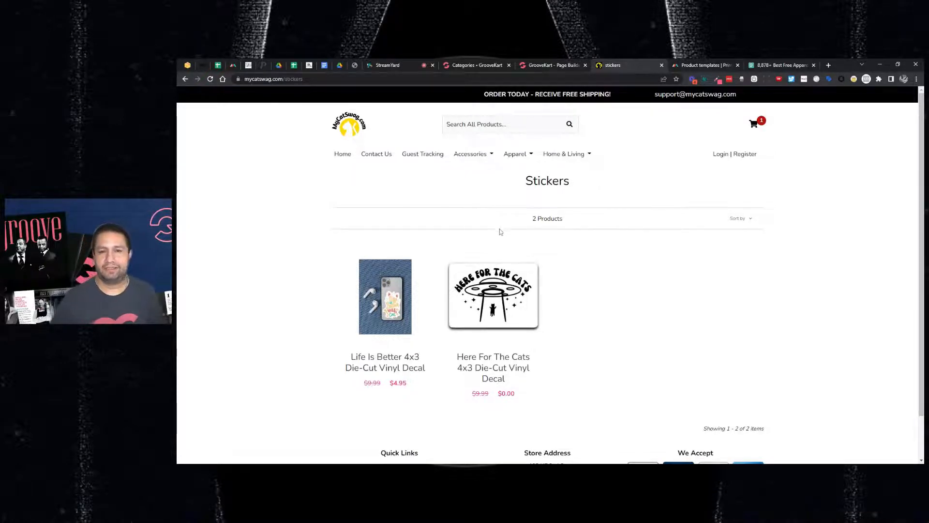
Check the Hoodies and Shirts pages under Apparel and the Mugs page under Home & Living.
mouse_move(512, 157)
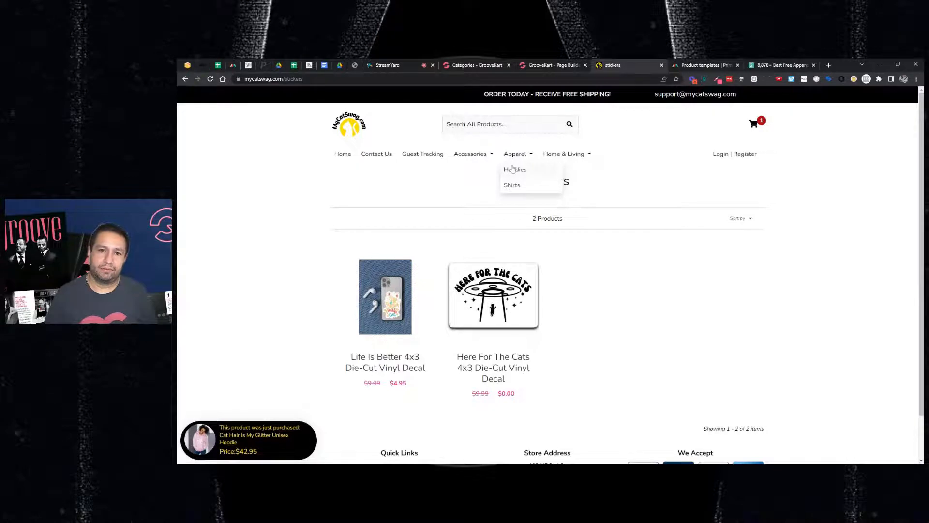
click(516, 169)
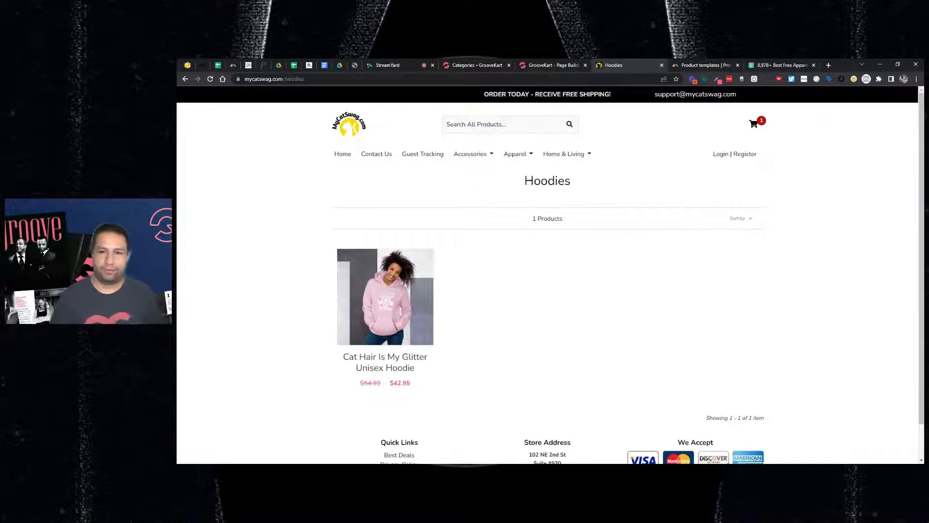
mouse_move(517, 153)
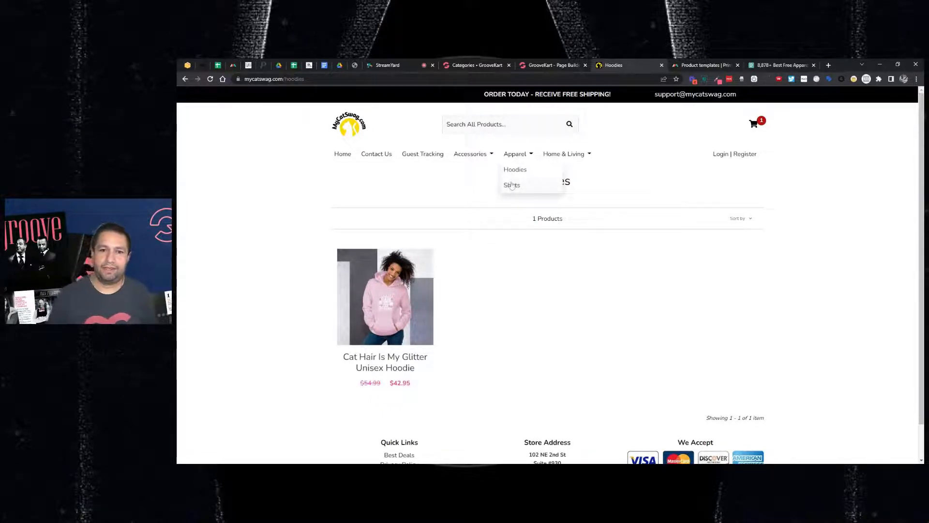
click(512, 184)
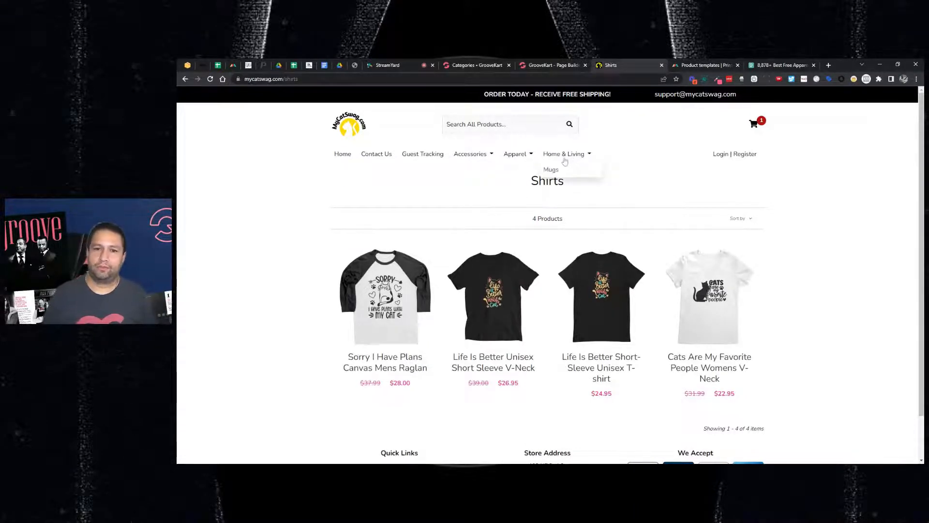
click(554, 169)
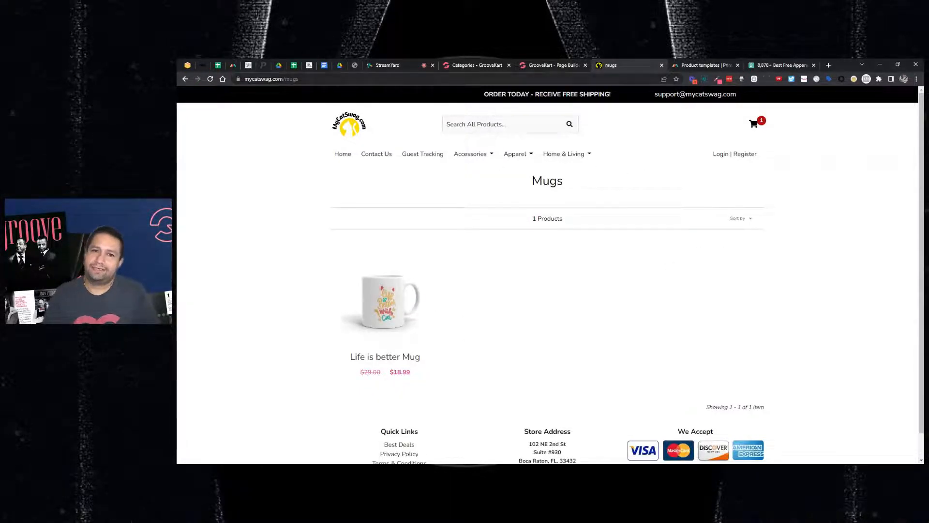
Return to the store admin and open the My products list.
click(478, 67)
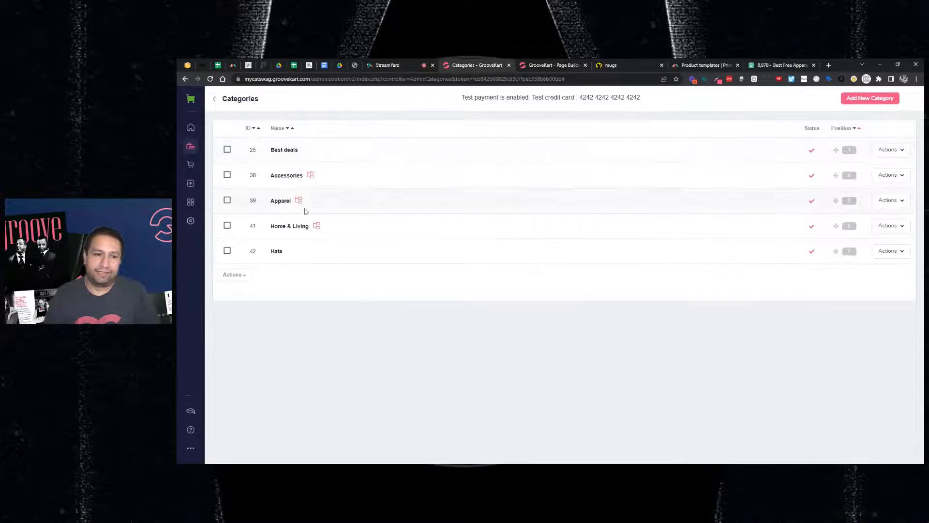
click(191, 151)
click(223, 143)
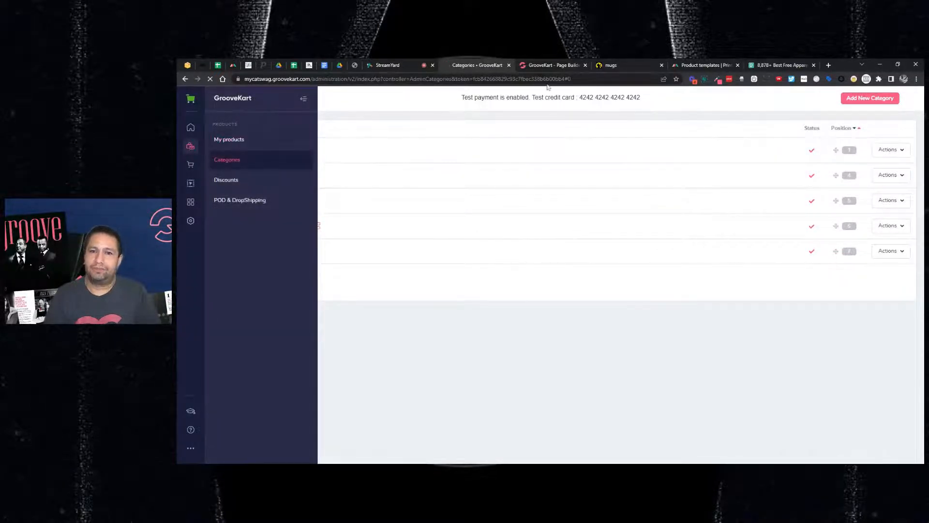
On the storefront, view the Hoodies page and review the products on the parent Apparel category page.
click(601, 66)
click(515, 156)
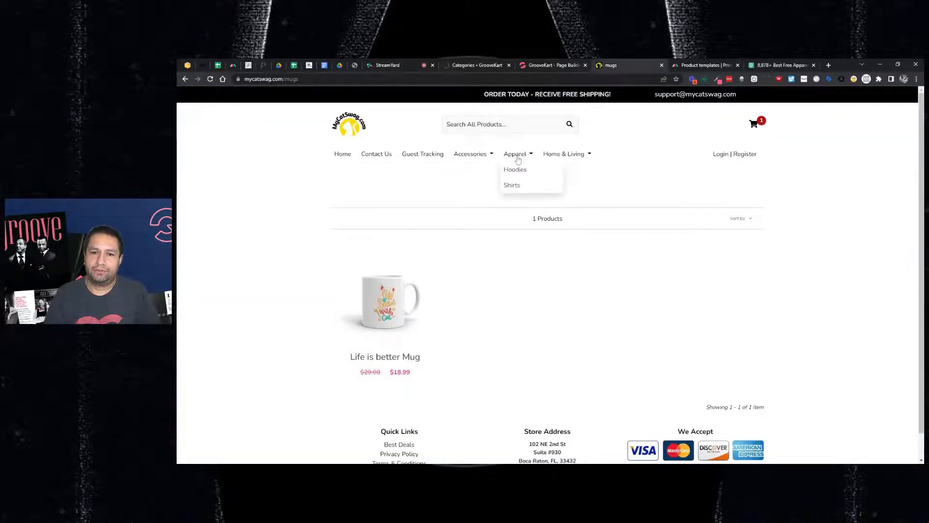
click(514, 169)
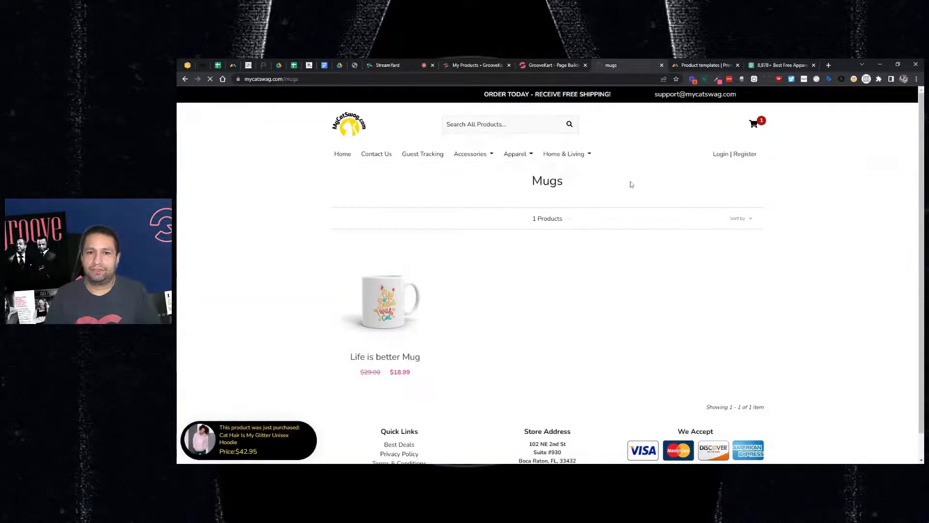
click(516, 155)
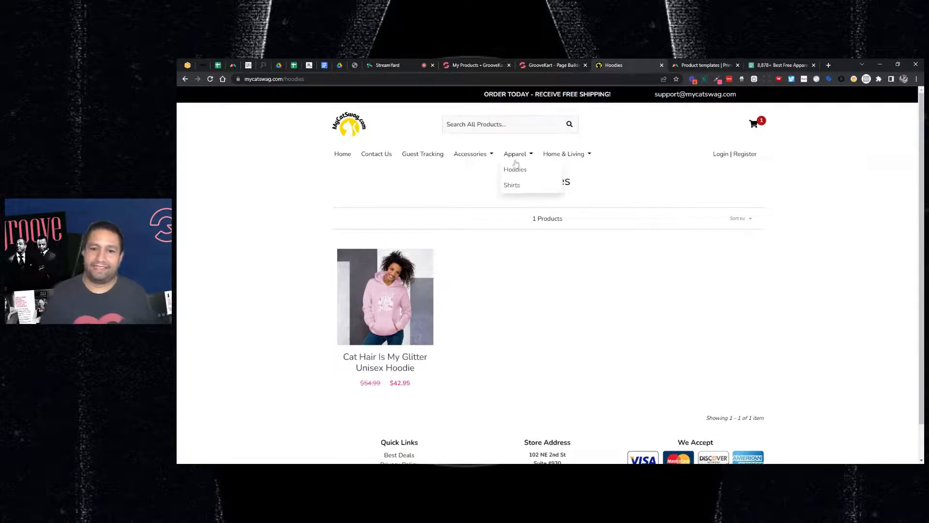
click(517, 157)
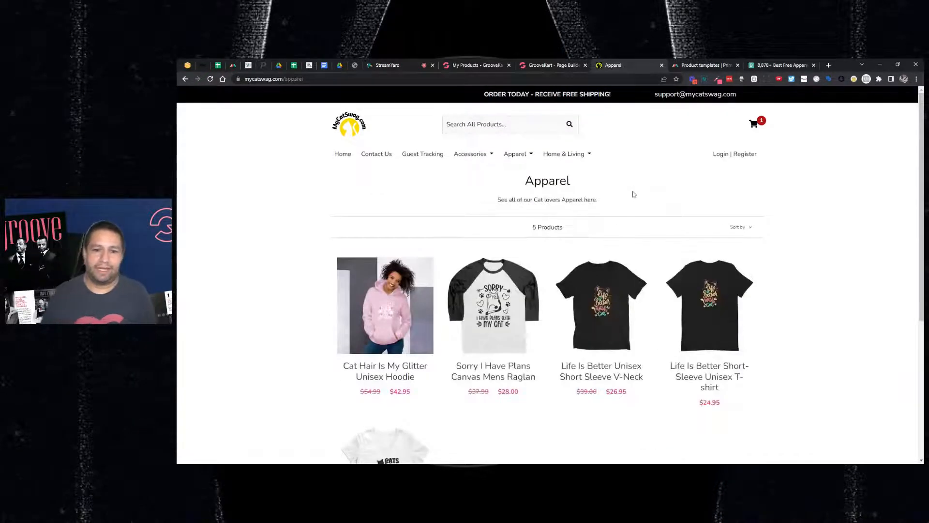
scroll(635, 192, down, 3)
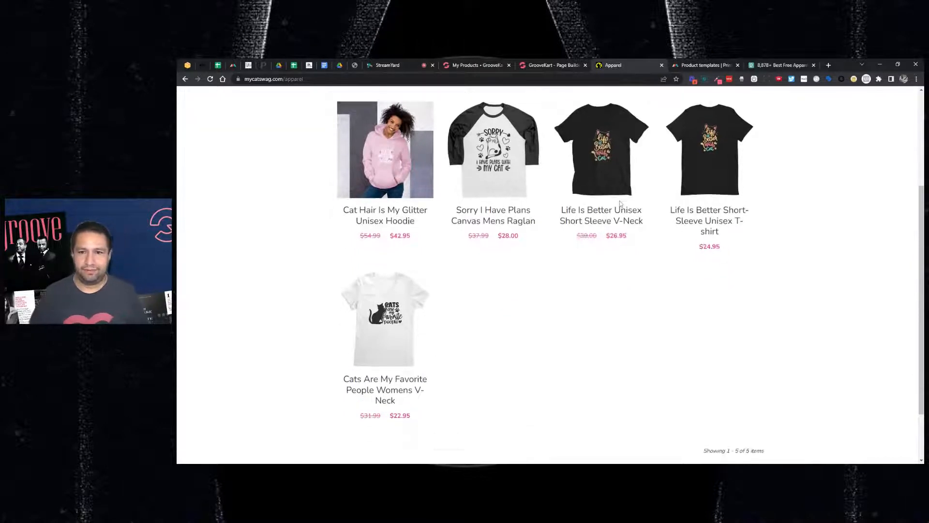
scroll(580, 159, up, 3)
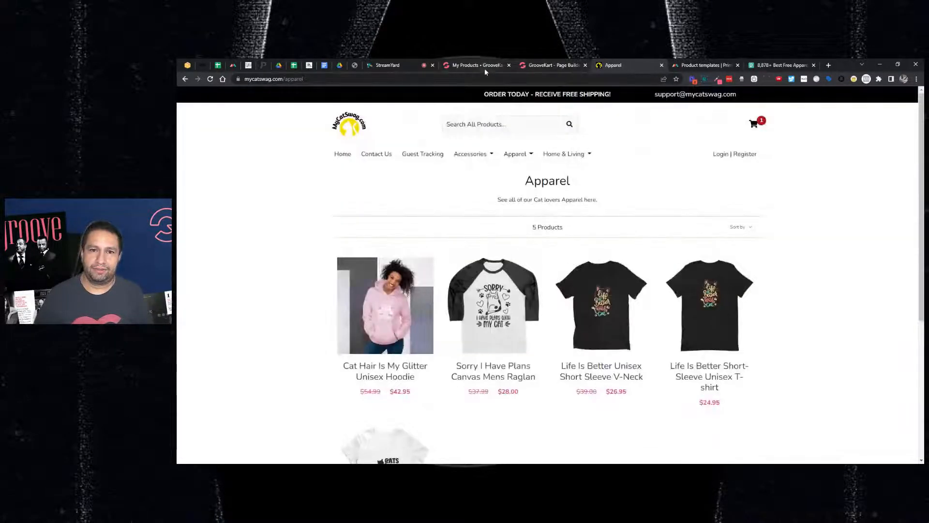
Find "hoodie" in the admin product list and activate the Life is better Hoodie product.
click(485, 68)
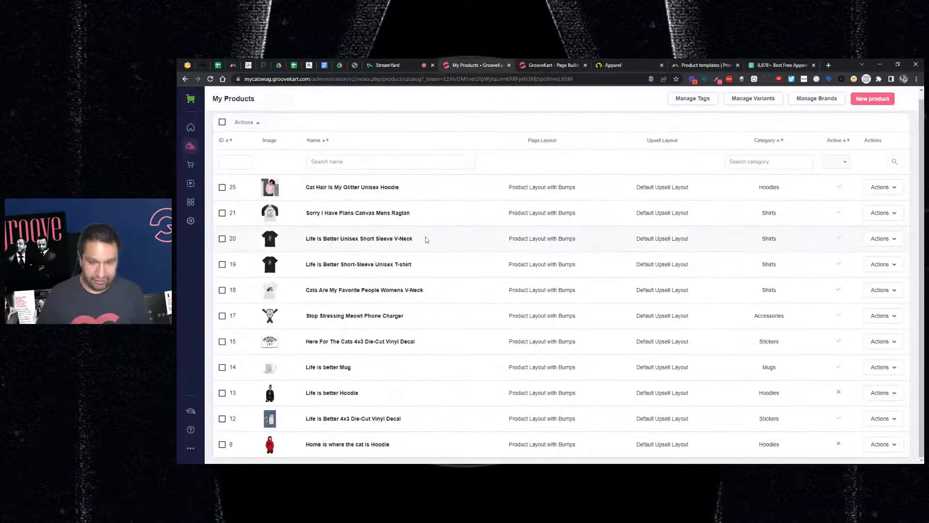
key(ctrl+f)
text(hoodie)
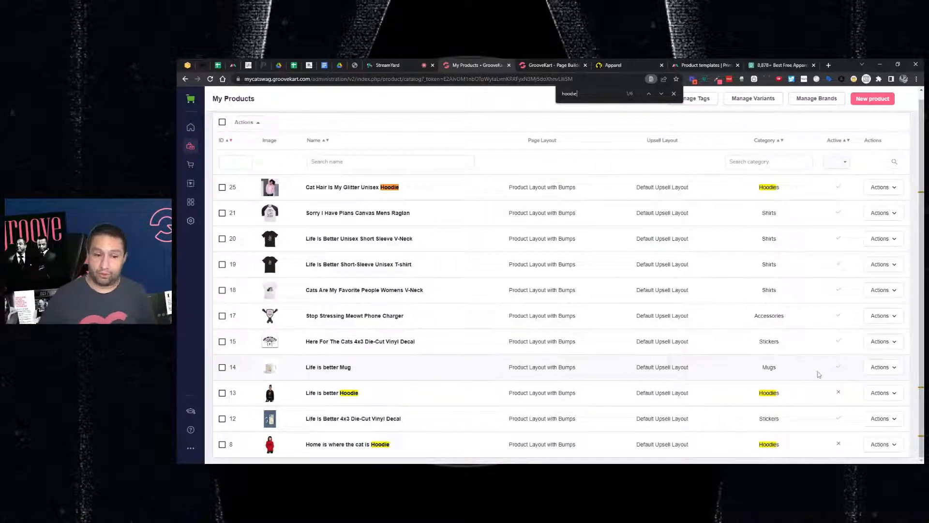
click(839, 393)
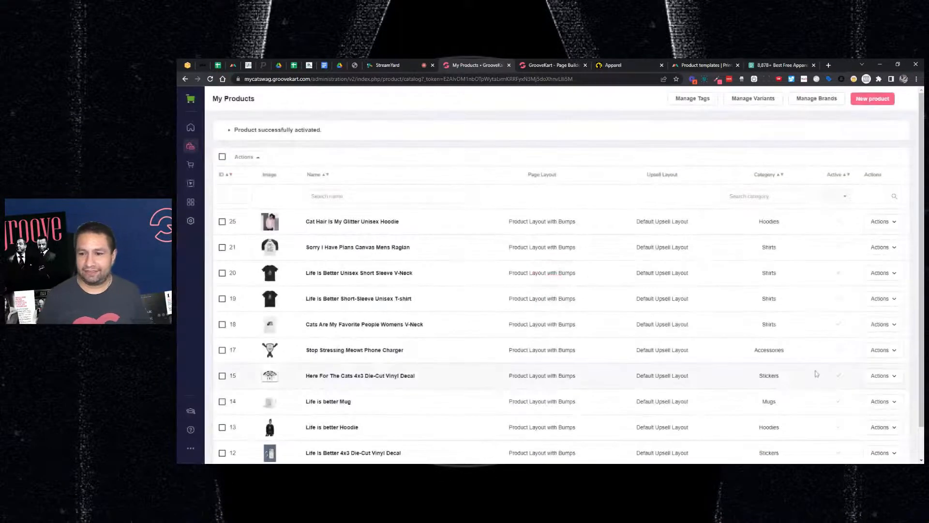
scroll(816, 373, down, 1)
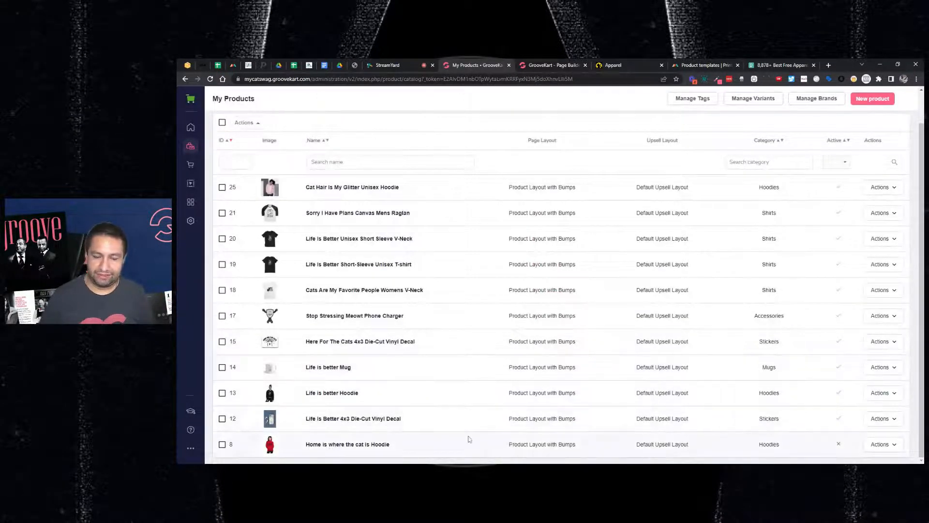
Activate the Home is where the cat is Hoodie product in the product list.
click(840, 445)
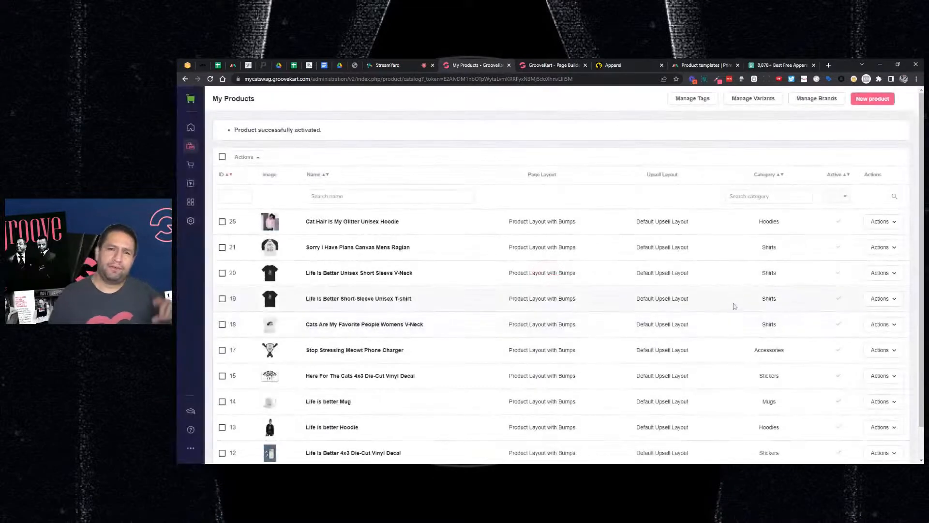
scroll(735, 302, down, 1)
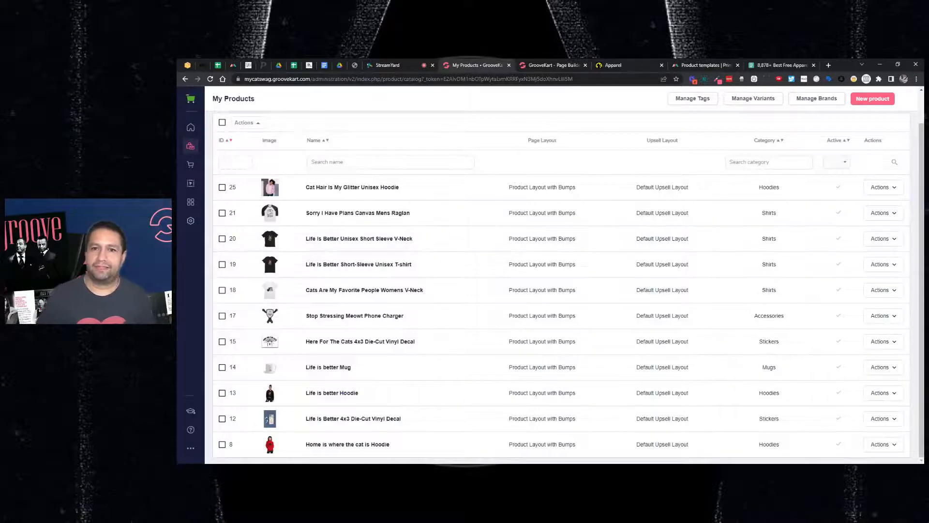
Reload the storefront's Apparel page and review its products, including those on the Hoodies subcategory page.
click(608, 70)
scroll(483, 221, down, 3)
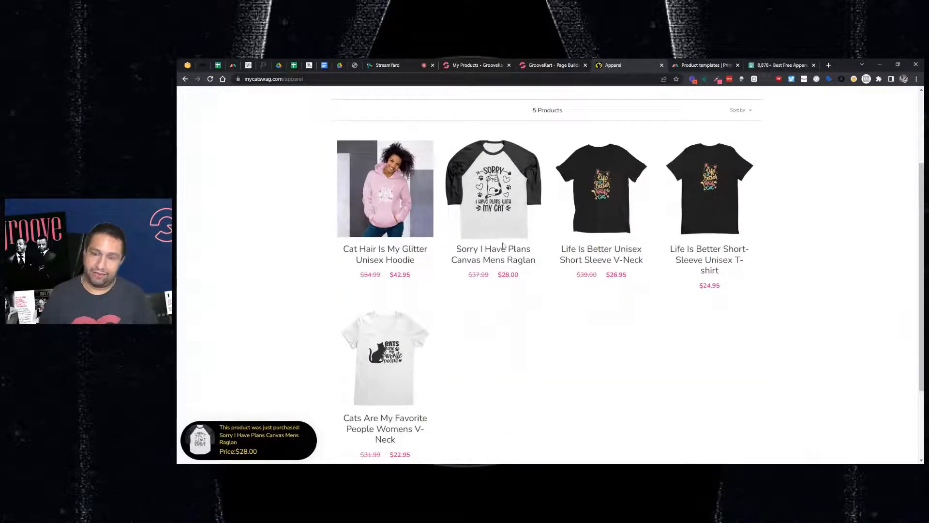
scroll(502, 243, up, 2)
scroll(504, 248, up, 1)
key(F5)
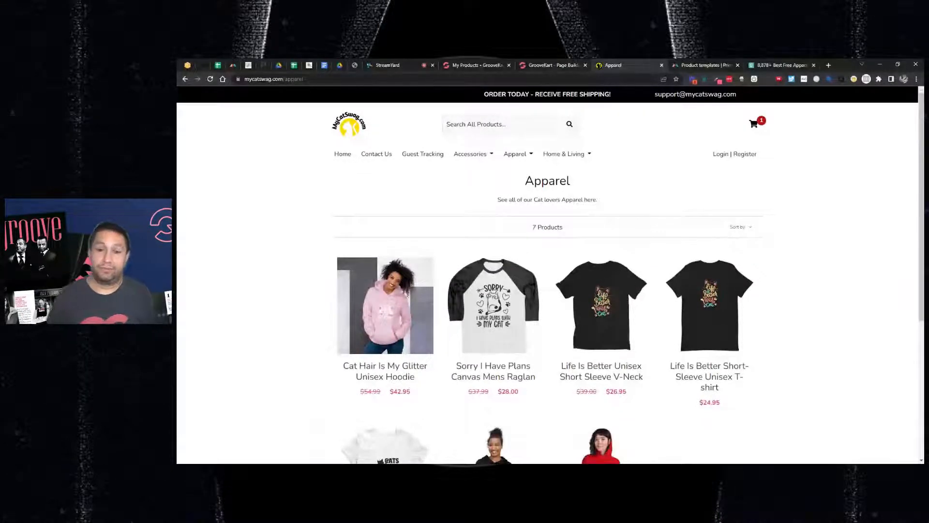
scroll(465, 207, down, 3)
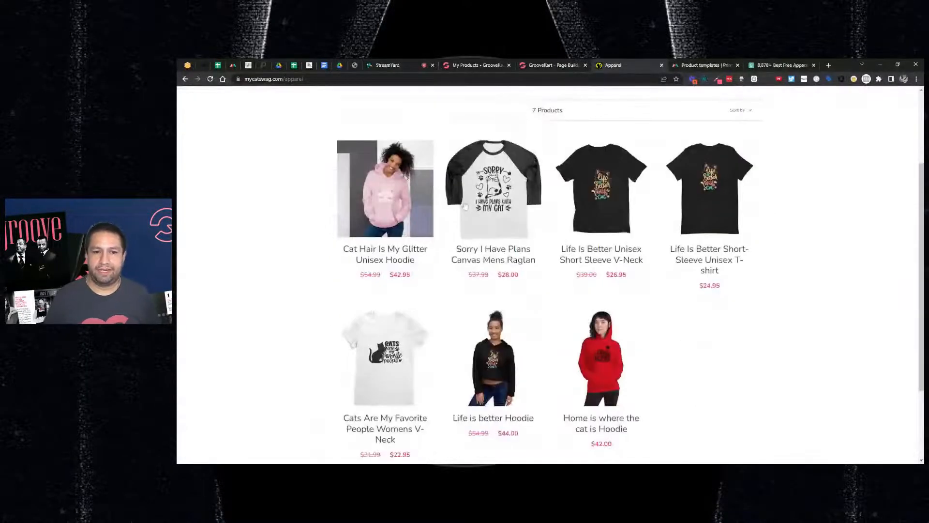
scroll(521, 161, up, 3)
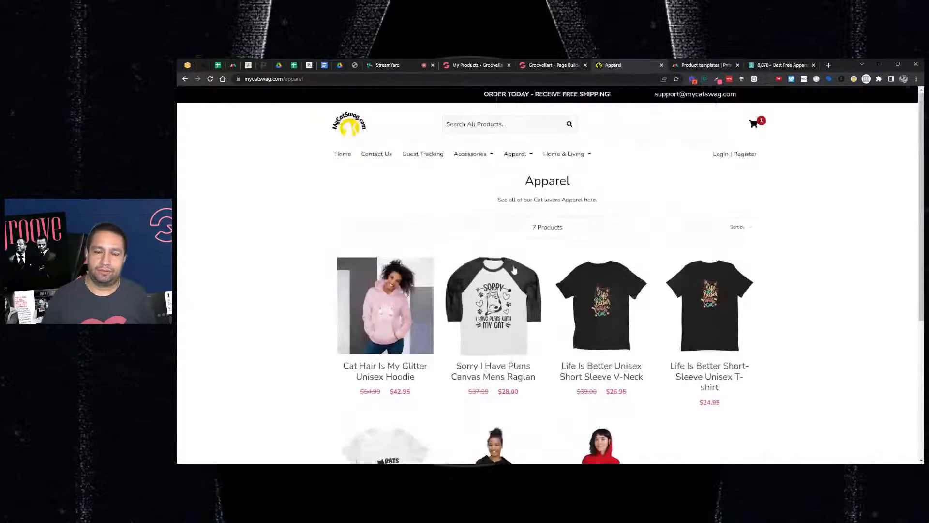
click(515, 169)
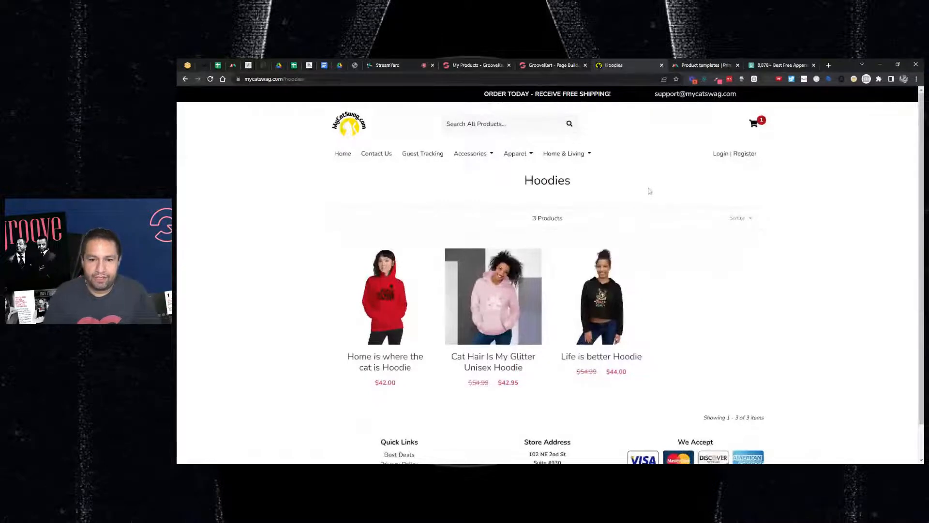
scroll(629, 203, down, 1)
scroll(530, 260, up, 1)
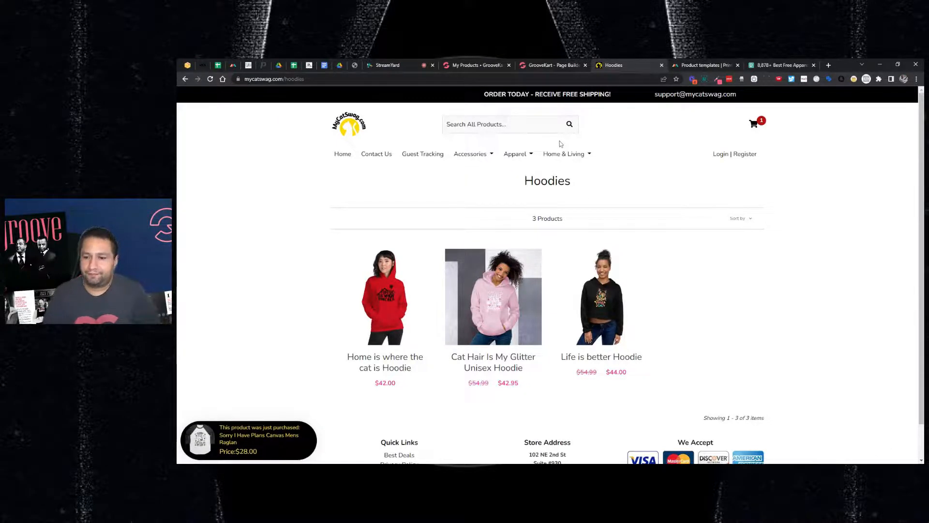
View the storefront's Accessories category page and compare its subcategories with the navigation in the page builder.
mouse_move(526, 156)
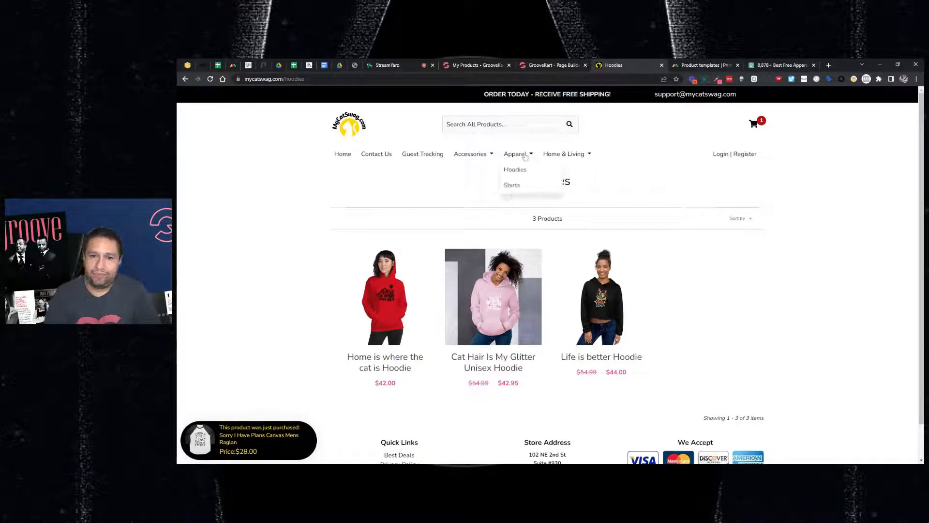
mouse_move(484, 156)
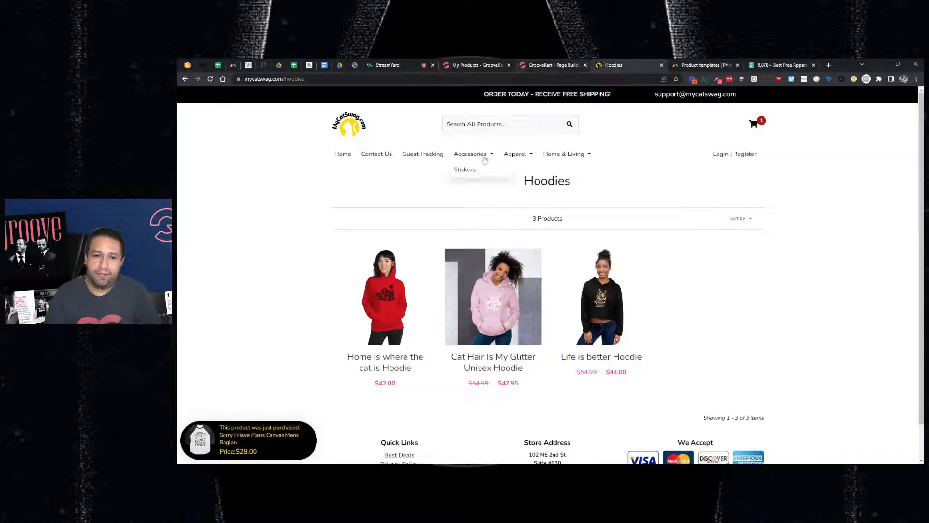
click(469, 160)
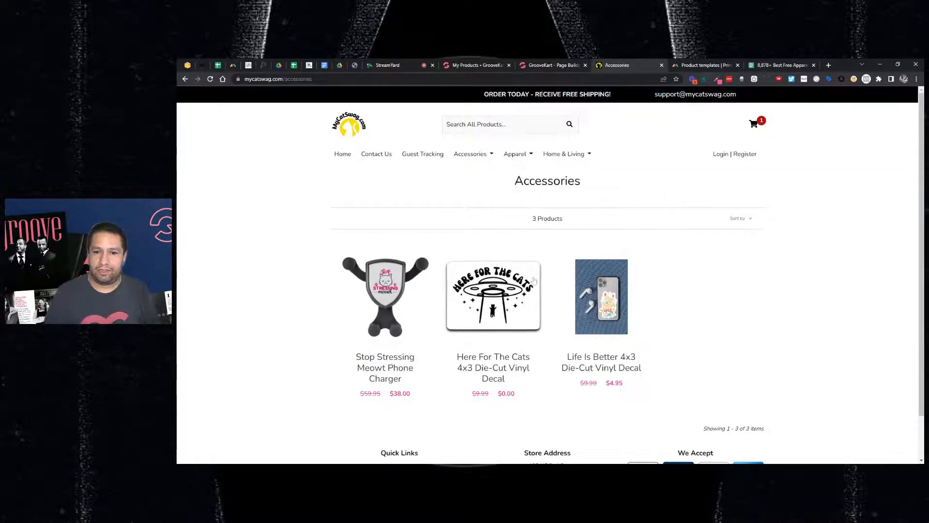
mouse_move(478, 154)
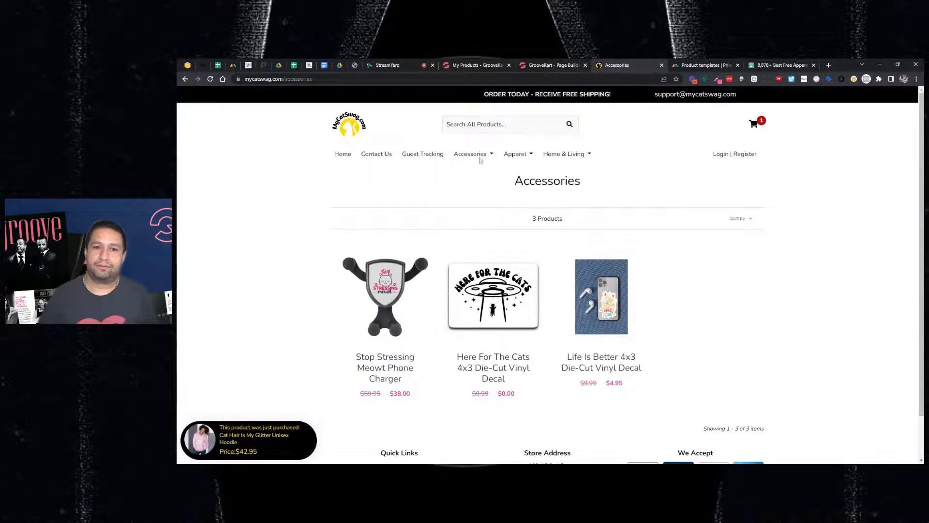
click(530, 68)
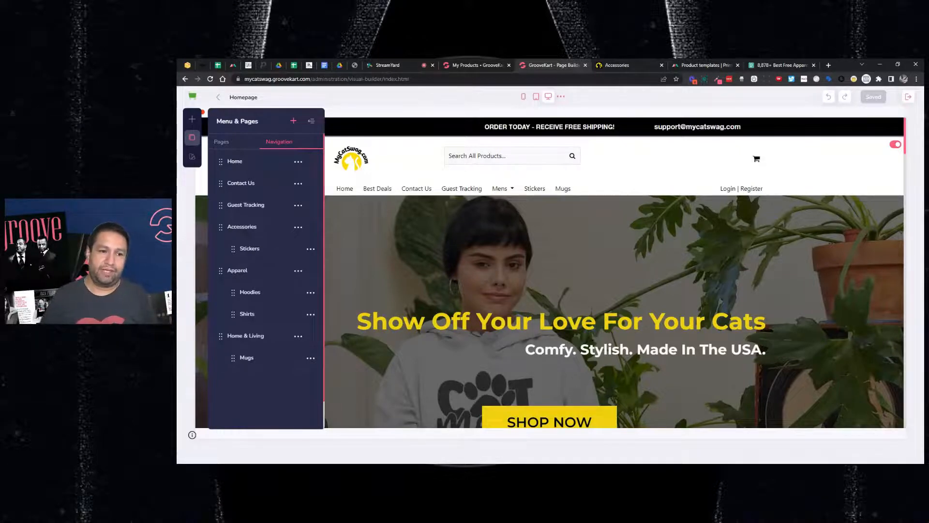
click(617, 65)
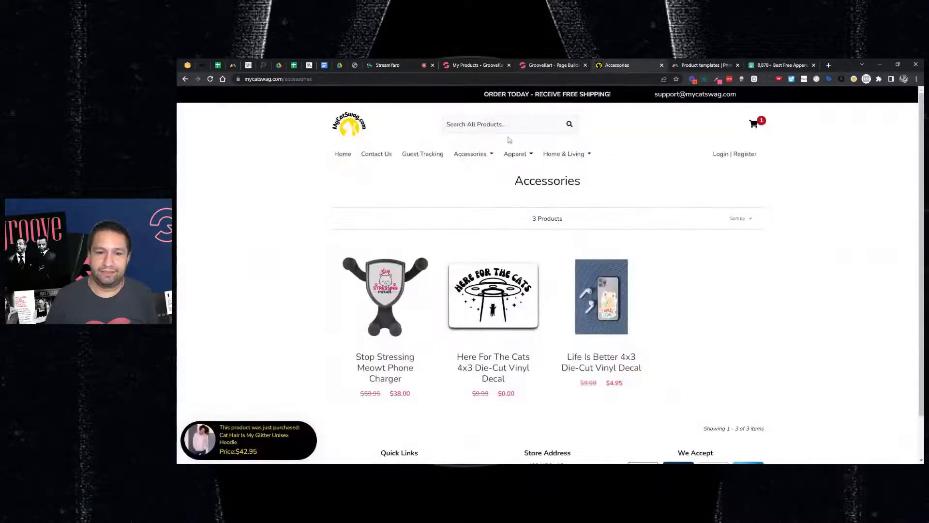
In the page builder, add a new navigation menu item and label it Automobile.
click(535, 66)
click(293, 120)
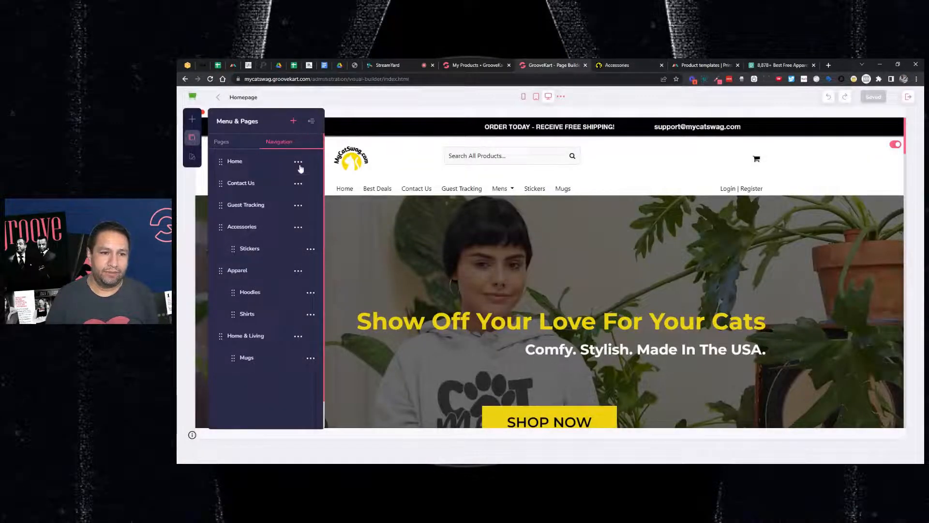
click(298, 379)
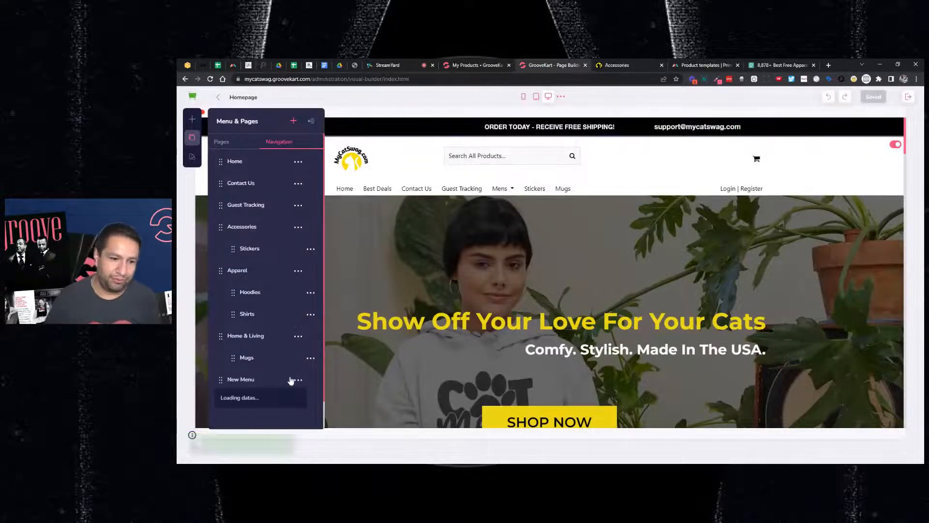
click(235, 397)
key(ctrl+shift+Left)
key(ctrl+shift+Left)
text(Auto)
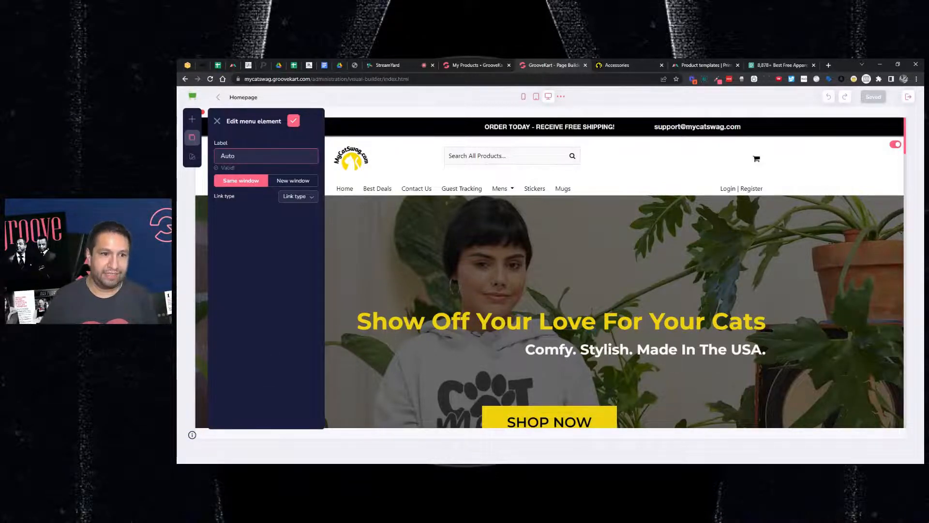
text(mobile)
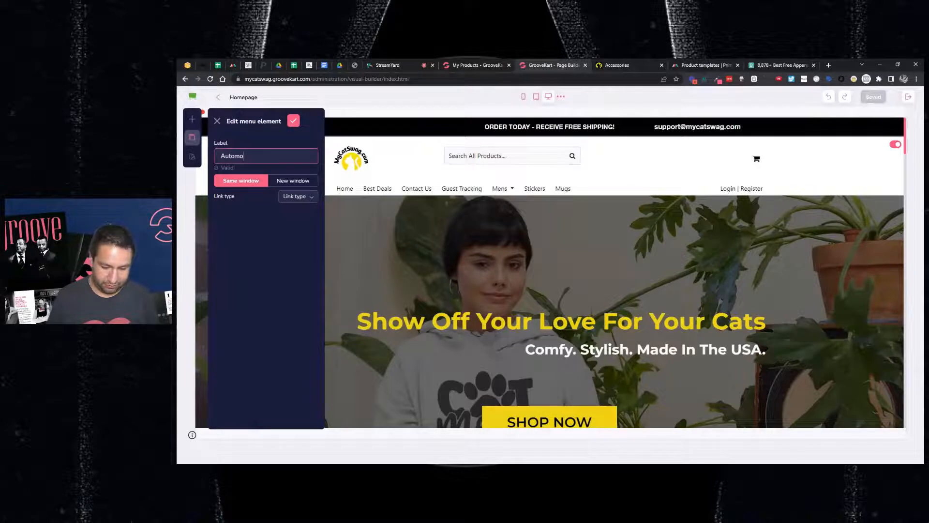
Link the Automobile item to the Stop Stressing Meowt Phone Charger product, filtering products by the name "char", and save it.
click(288, 197)
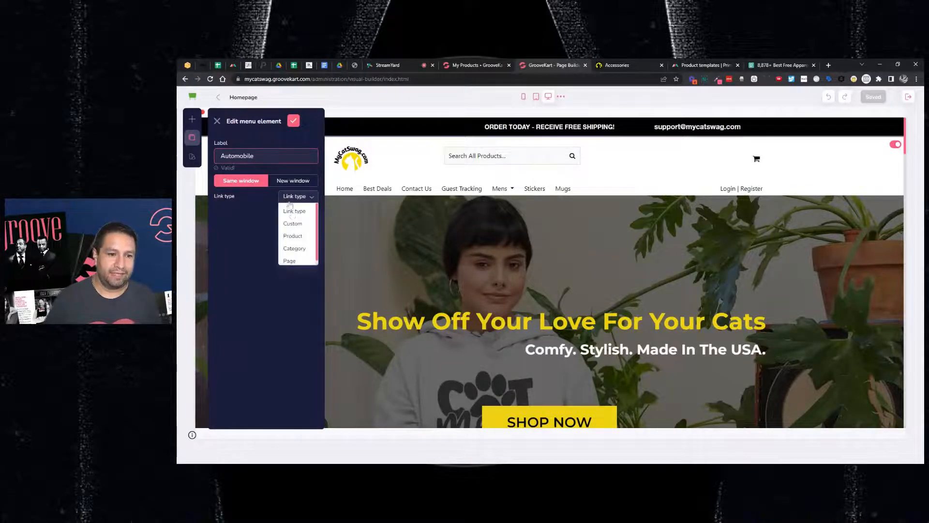
click(293, 236)
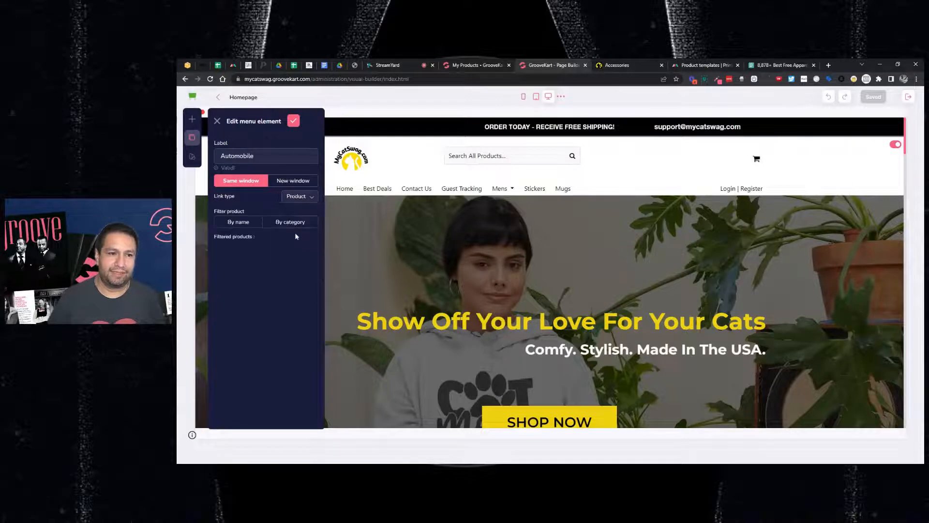
click(251, 248)
text(char)
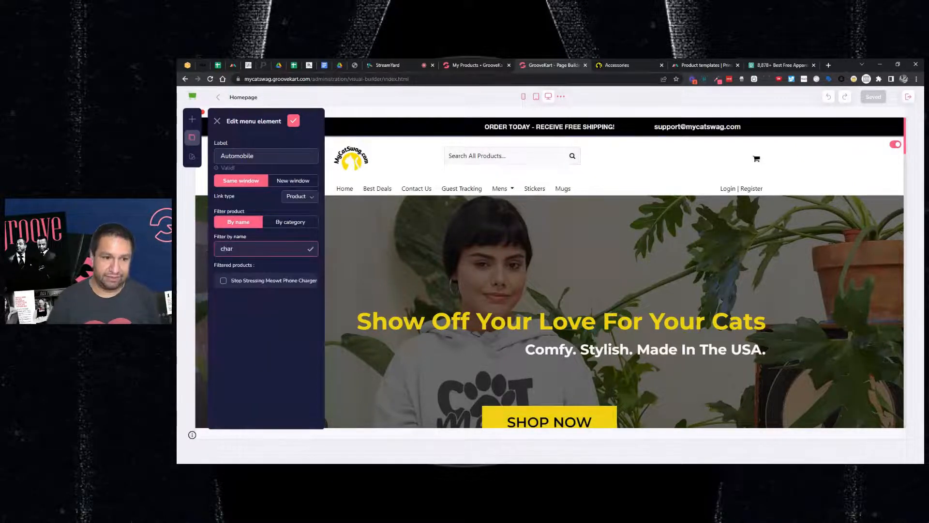
click(237, 280)
click(293, 121)
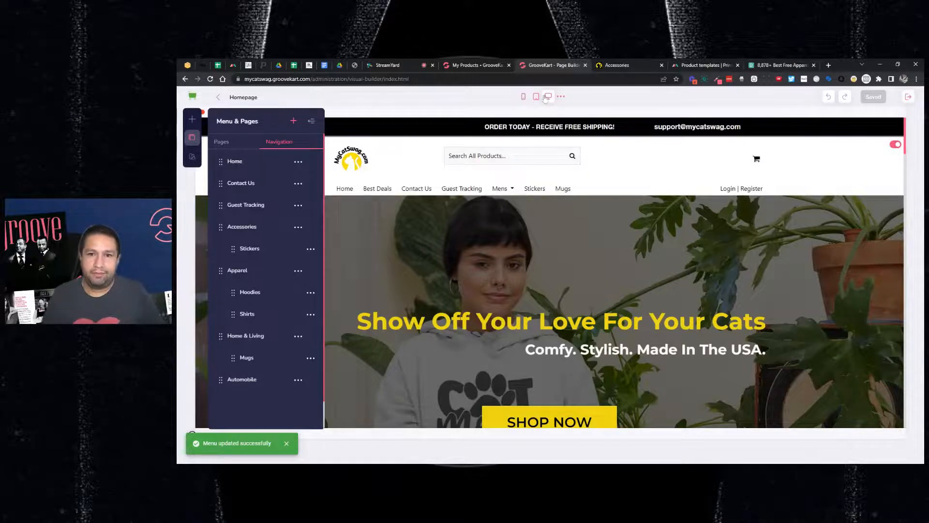
Nest the Automobile item under Accessories, directly below Stickers.
click(609, 67)
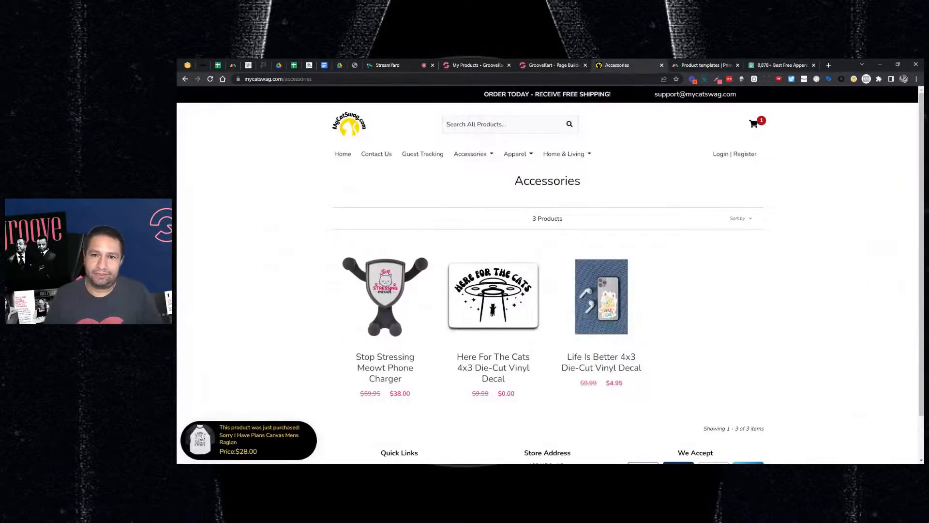
click(552, 67)
drag(223, 378, 290, 275)
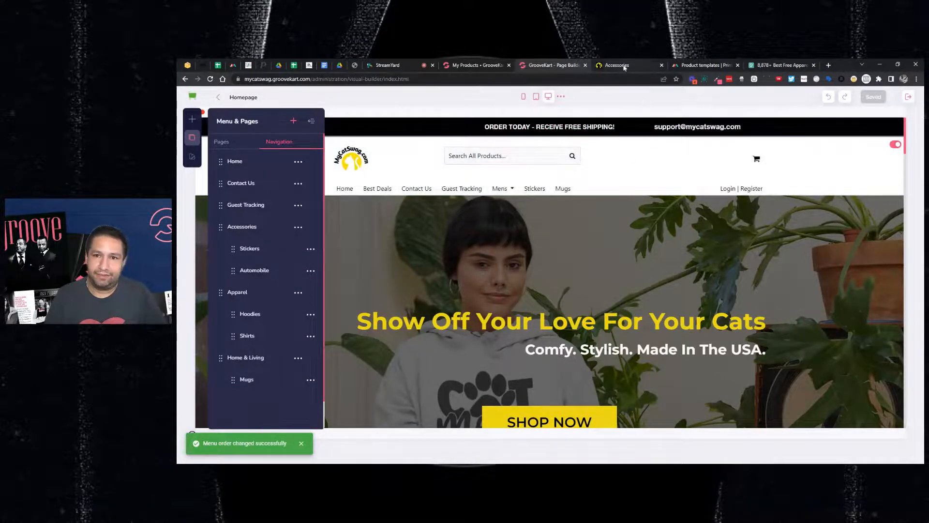
Refresh the live storefront and open the Automobile entry under Accessories to check its product link.
click(629, 65)
key(F5)
mouse_move(571, 160)
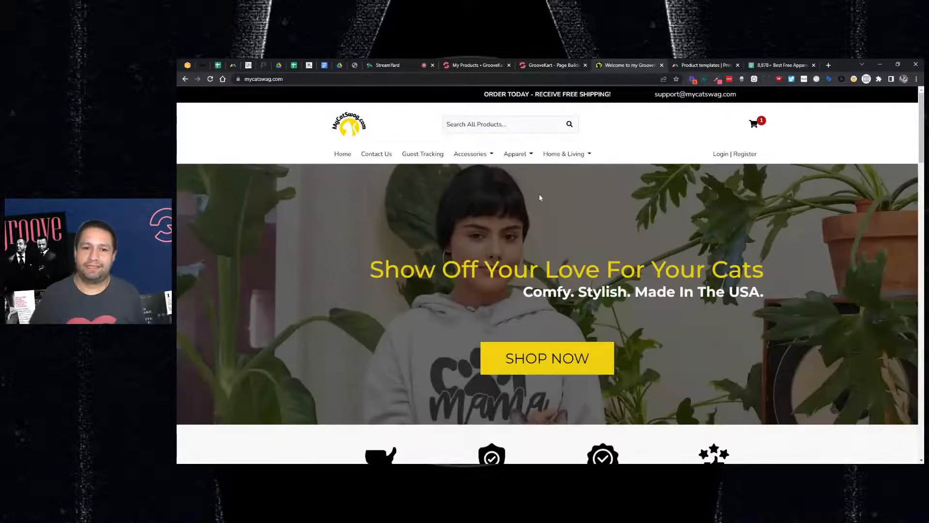
mouse_move(484, 164)
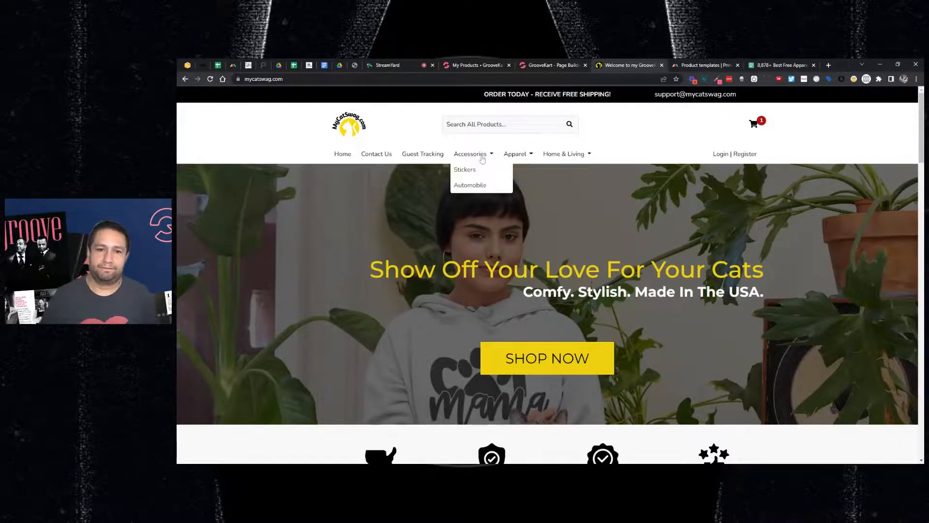
click(475, 186)
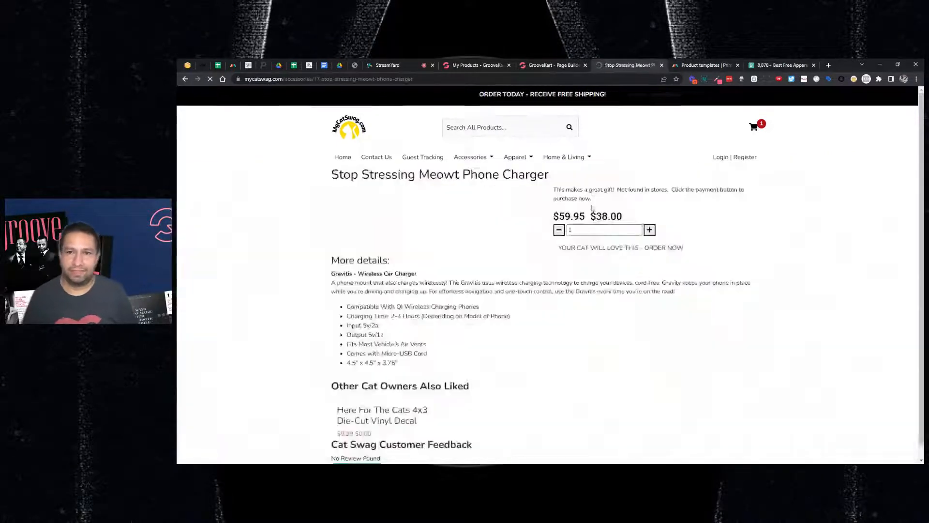
Open the parent Accessories category page on the storefront and review its products.
mouse_move(471, 160)
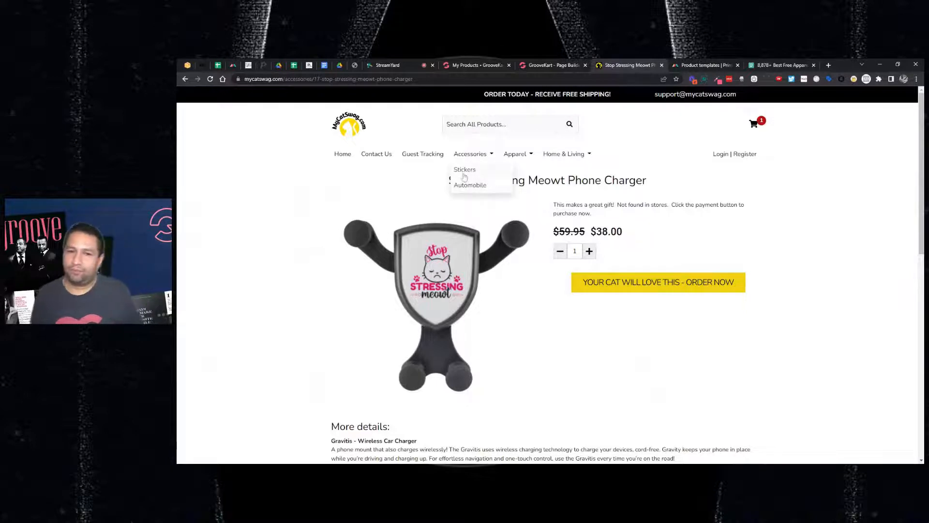
click(475, 160)
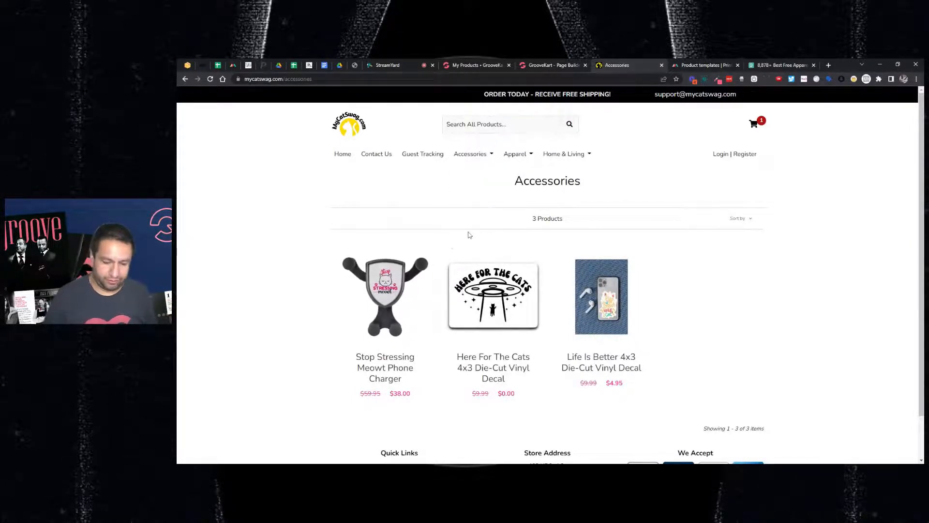
mouse_move(532, 156)
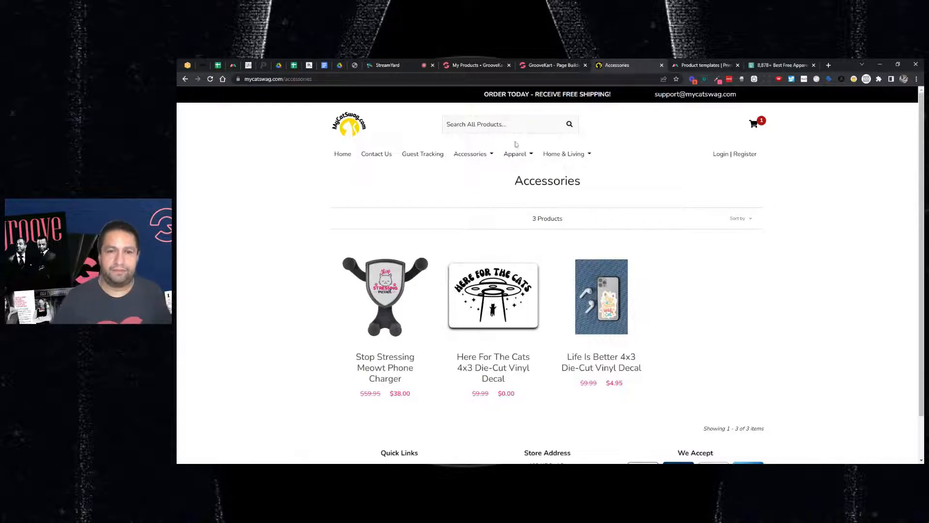
click(462, 159)
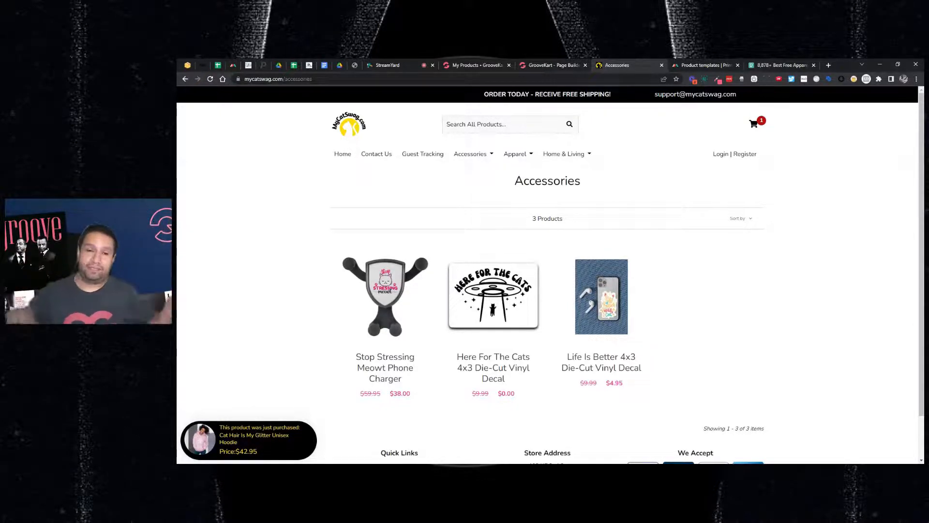
mouse_move(473, 155)
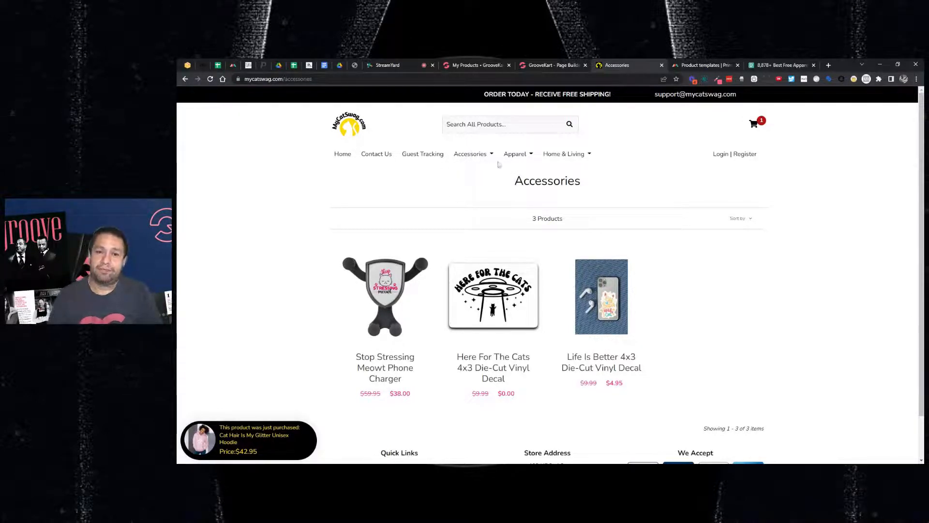
Compare the page builder's navigation structure with the storefront's Apparel submenu, ending in the page builder.
click(551, 65)
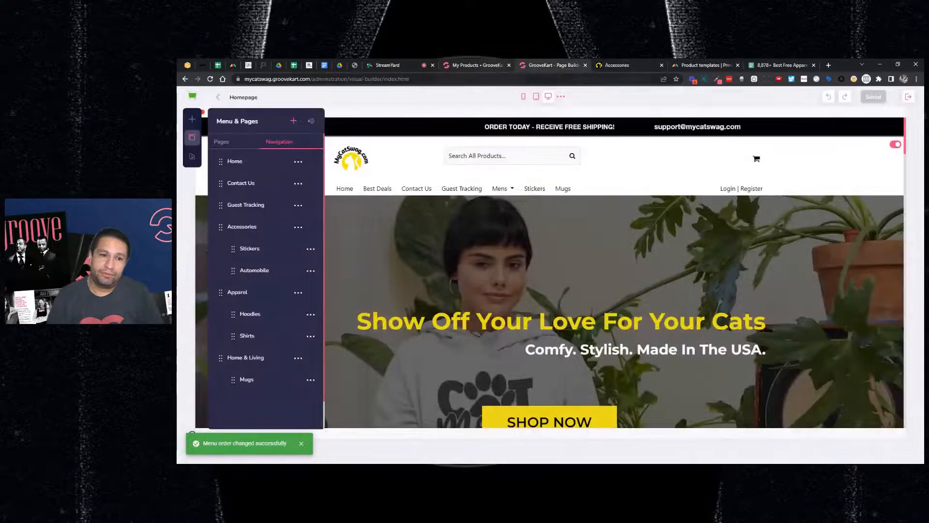
key(ctrl+Tab)
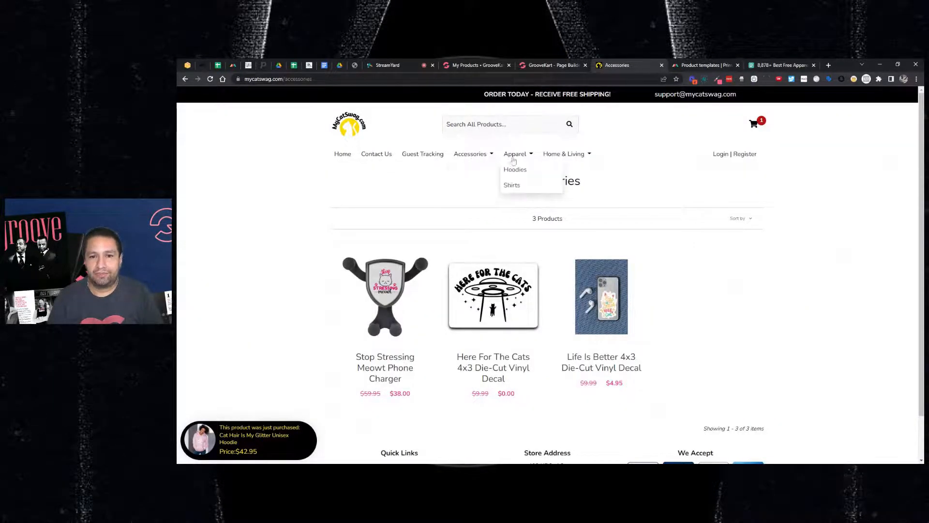
click(534, 69)
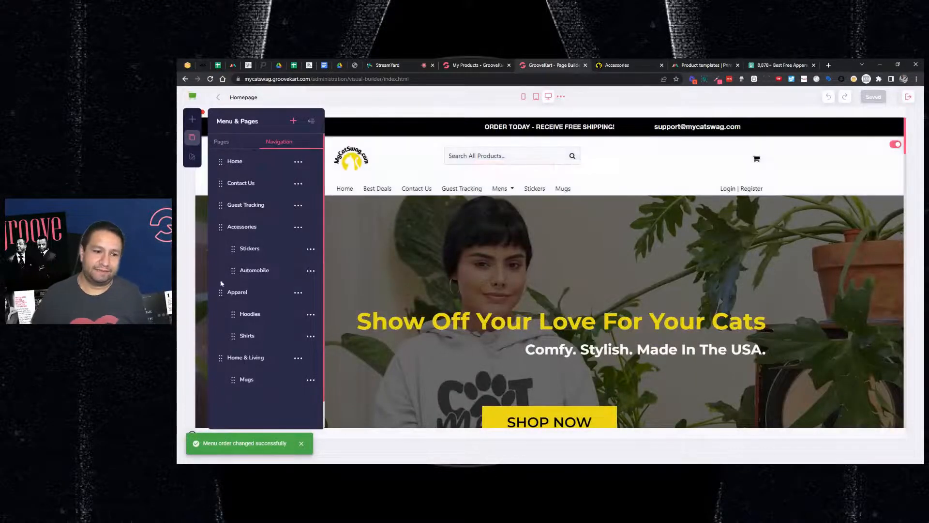
Move the Apparel group above Accessories in the page builder's navigation and check the menu order on the reloaded storefront homepage.
drag(218, 292, 221, 226)
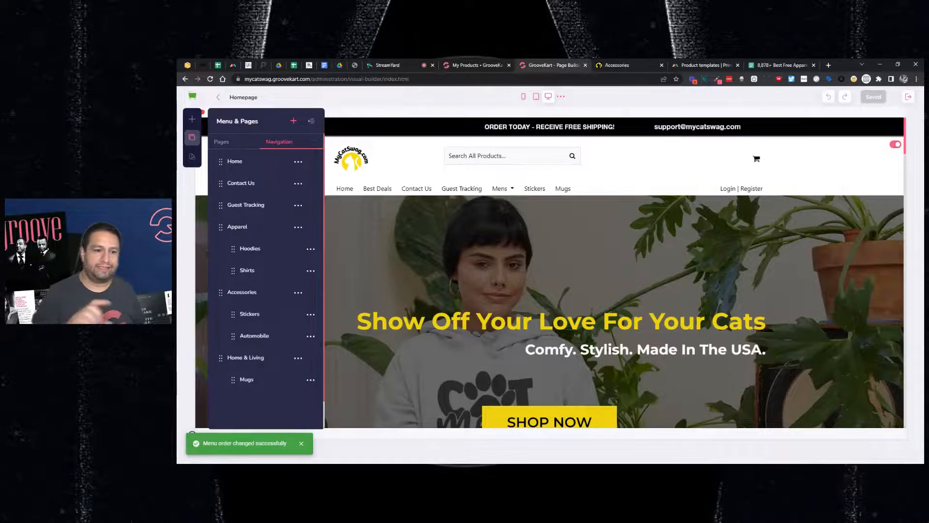
click(614, 68)
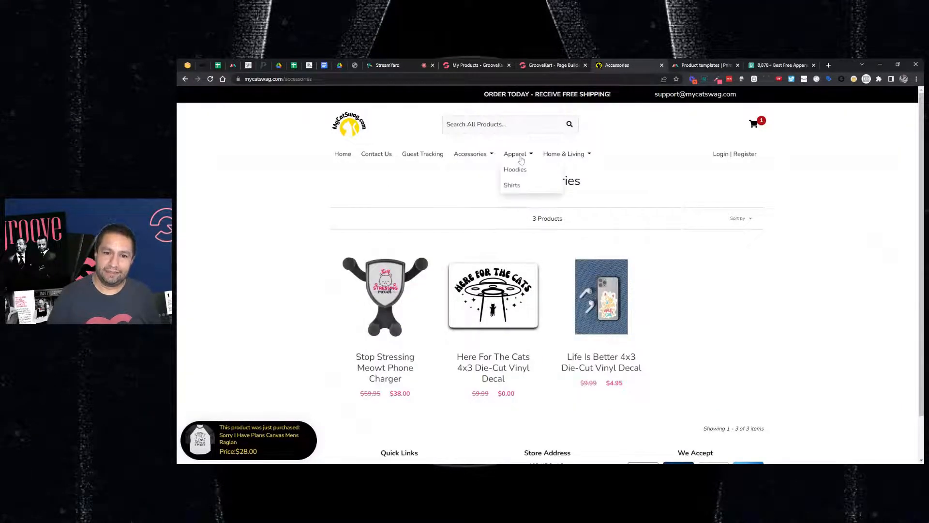
click(351, 123)
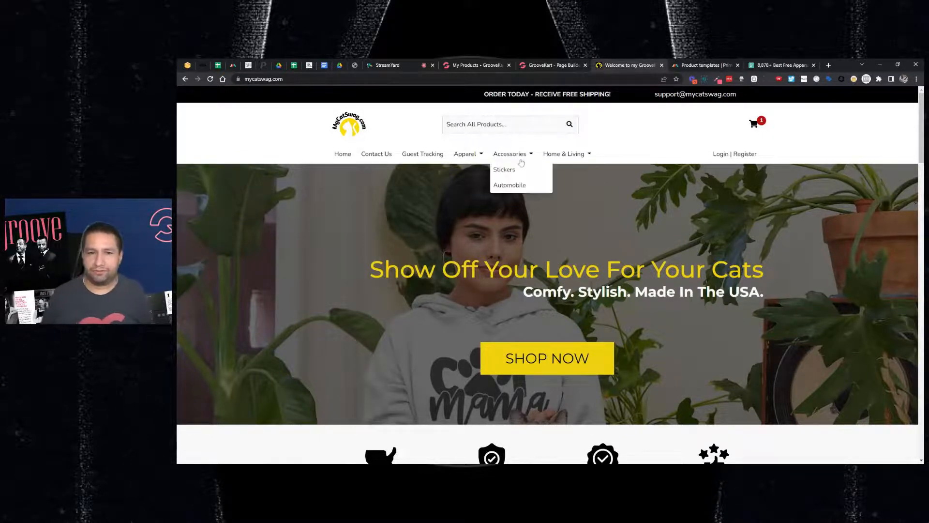
mouse_move(568, 159)
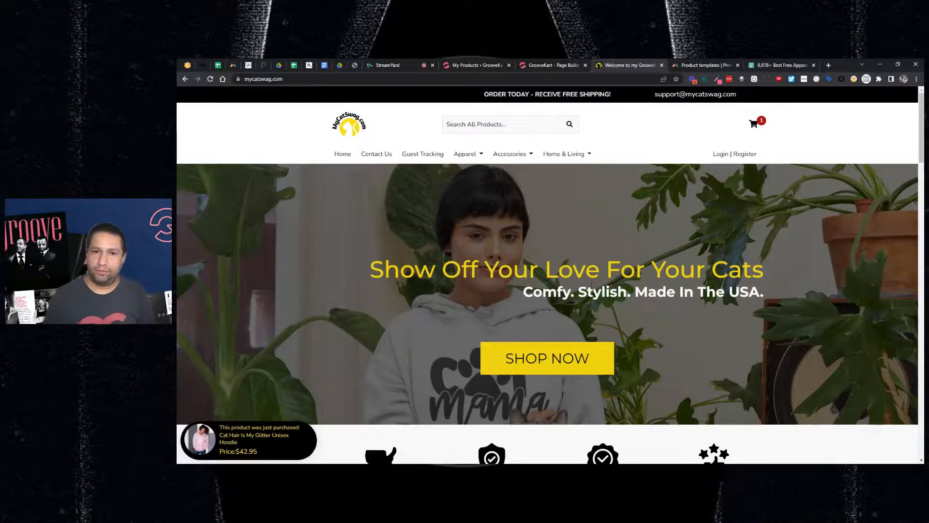
Move the Home & Living group between Apparel and Accessories and check the reloaded storefront menu, opening Stickers under Accessories.
click(528, 68)
drag(224, 358, 225, 293)
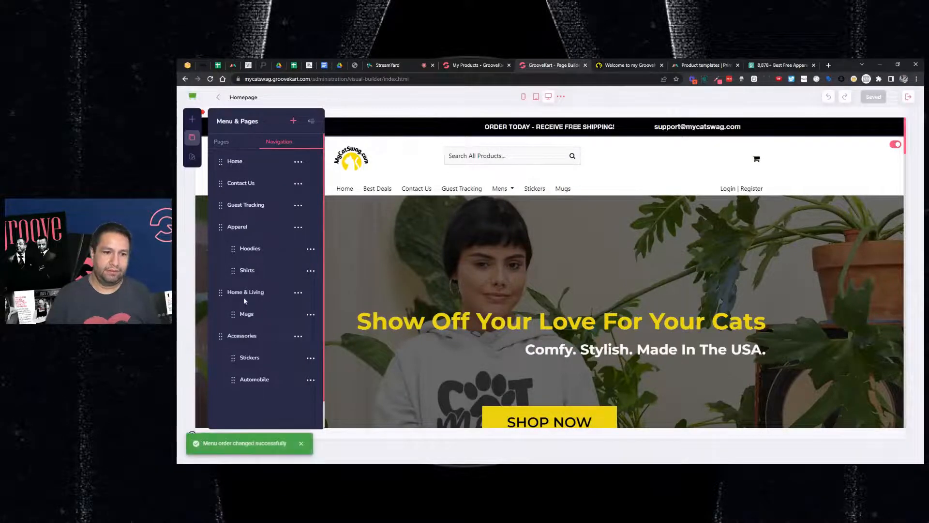
click(630, 67)
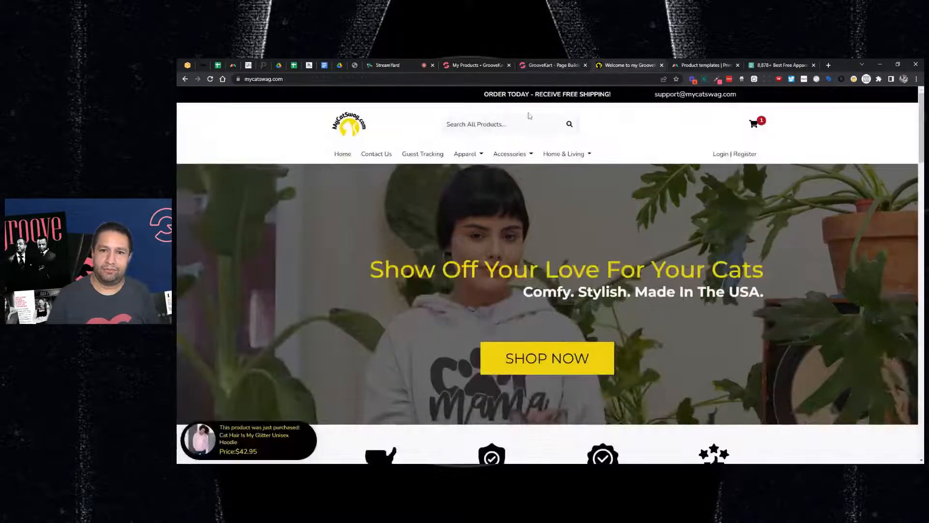
click(364, 126)
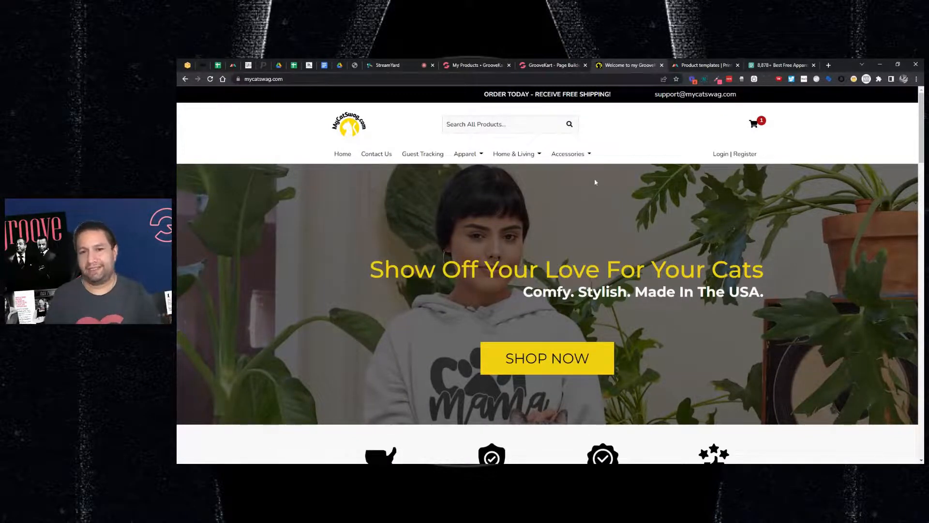
click(569, 170)
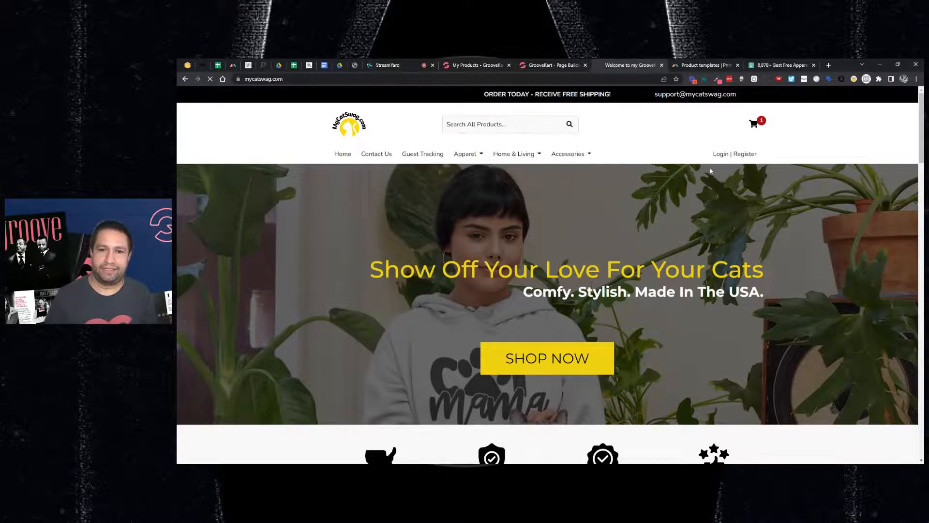